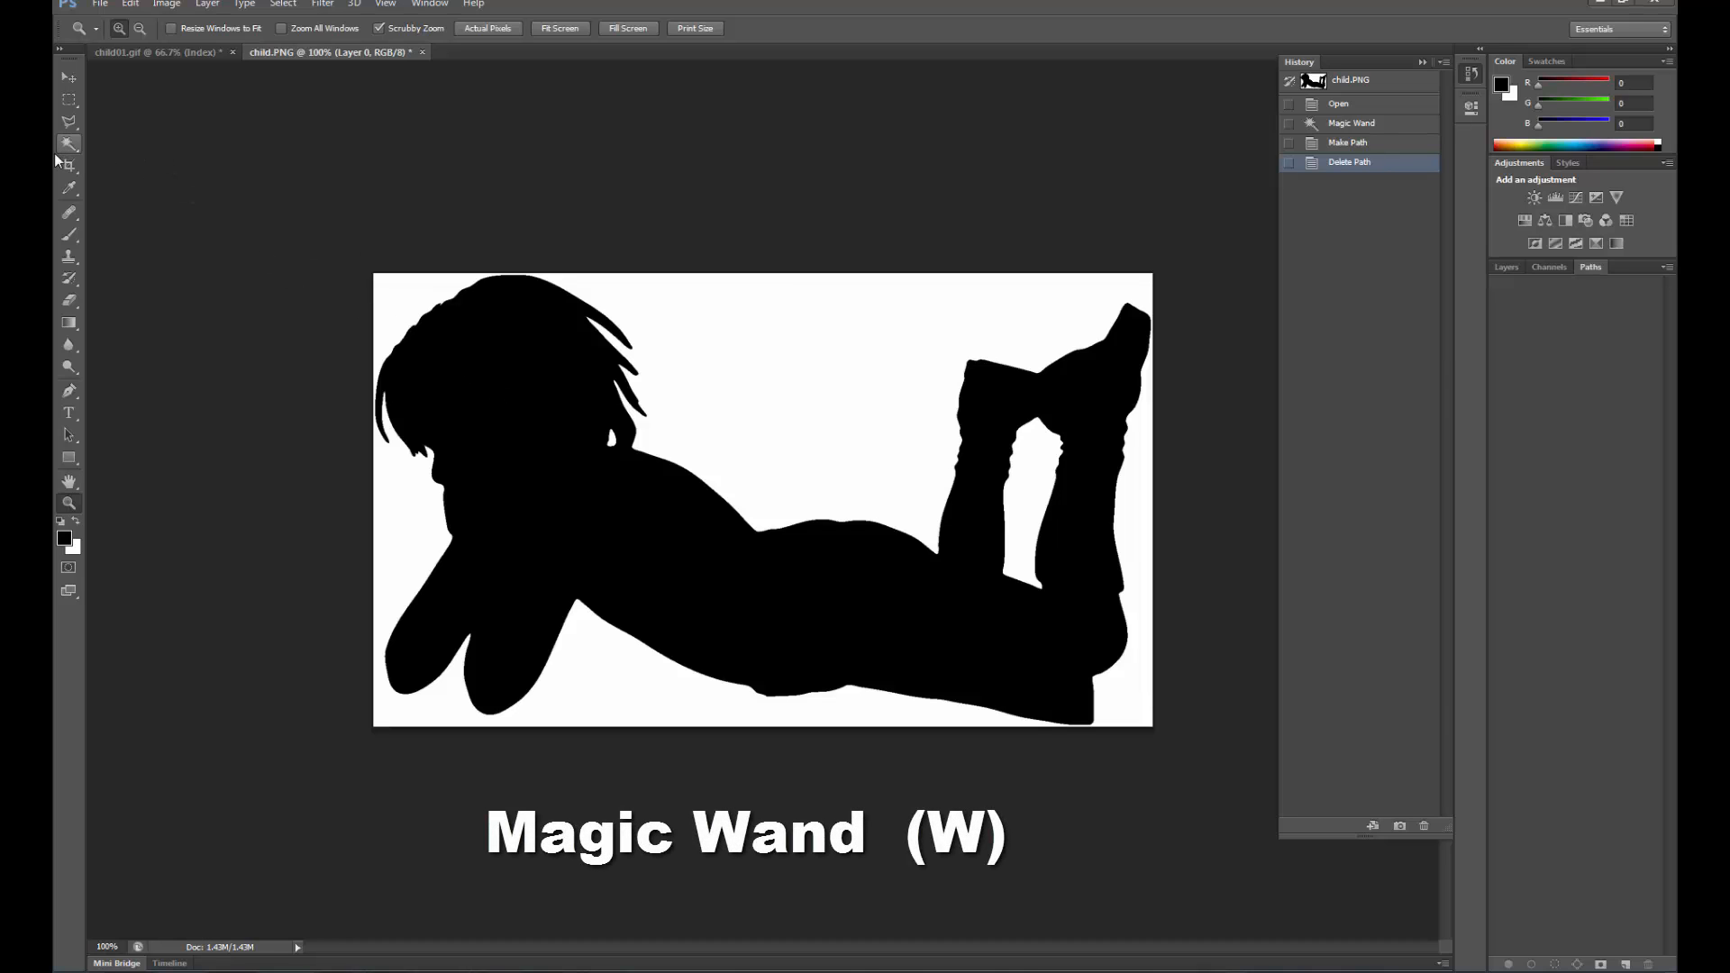
Step: Select the black silhouette with the Magic Wand and convert the selection into a work path with 0.5 pixels tolerance
left_click(79, 144)
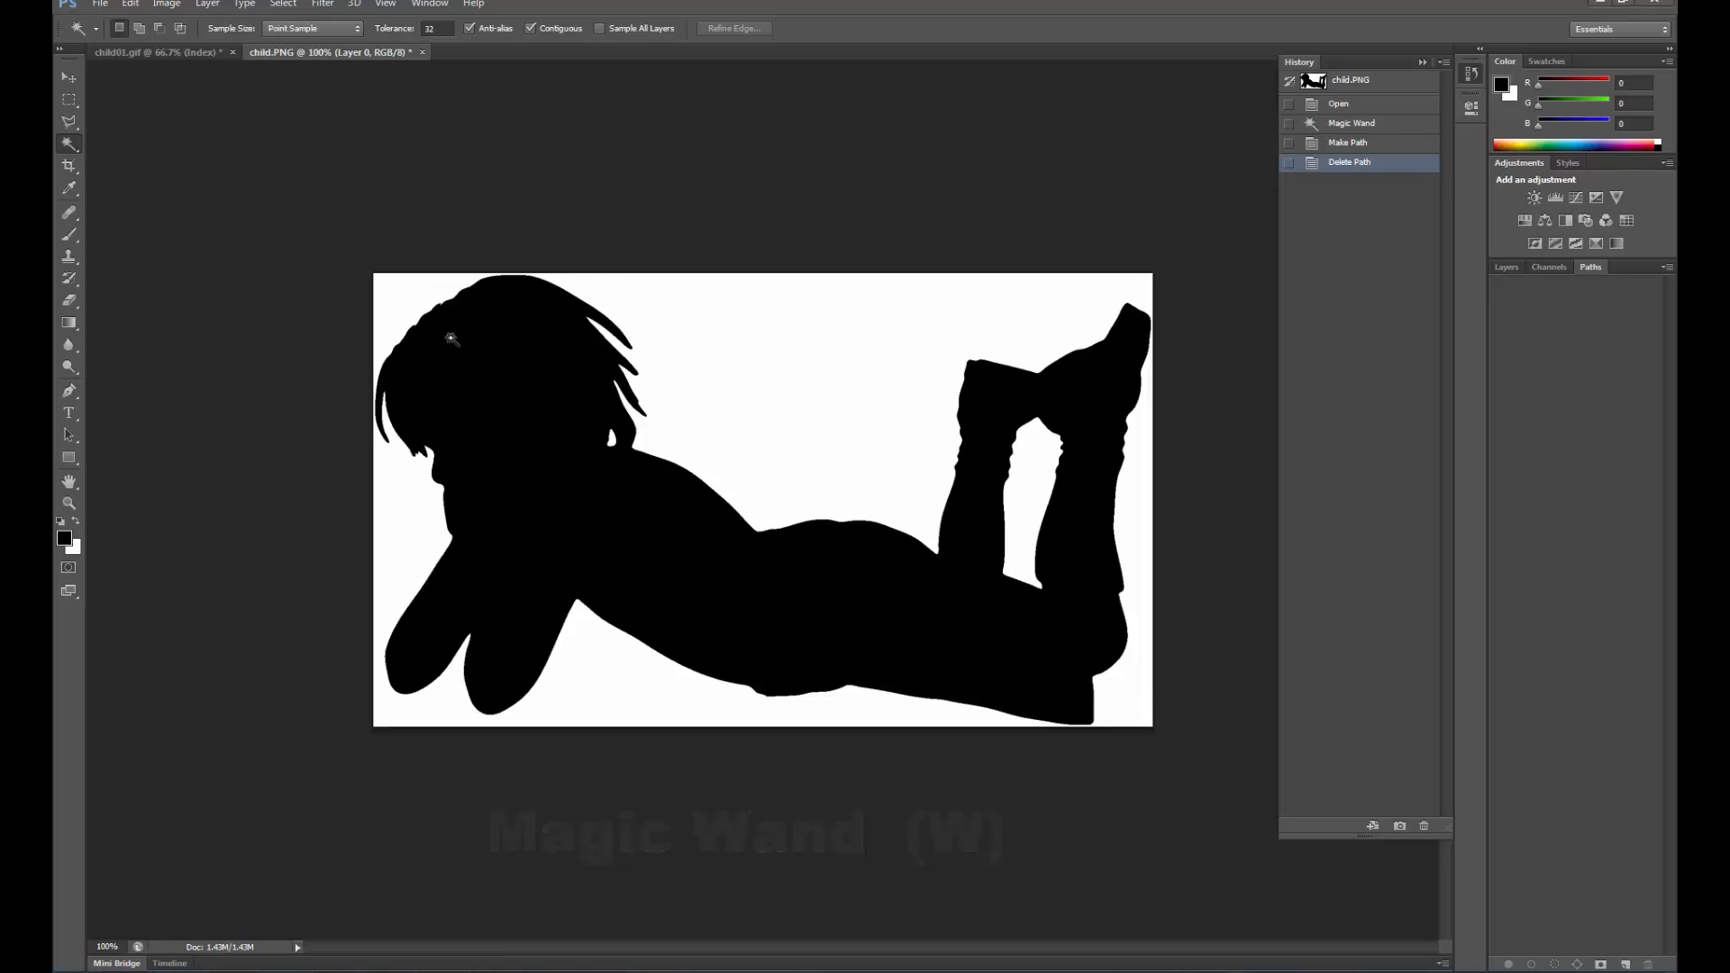
left_click(479, 358)
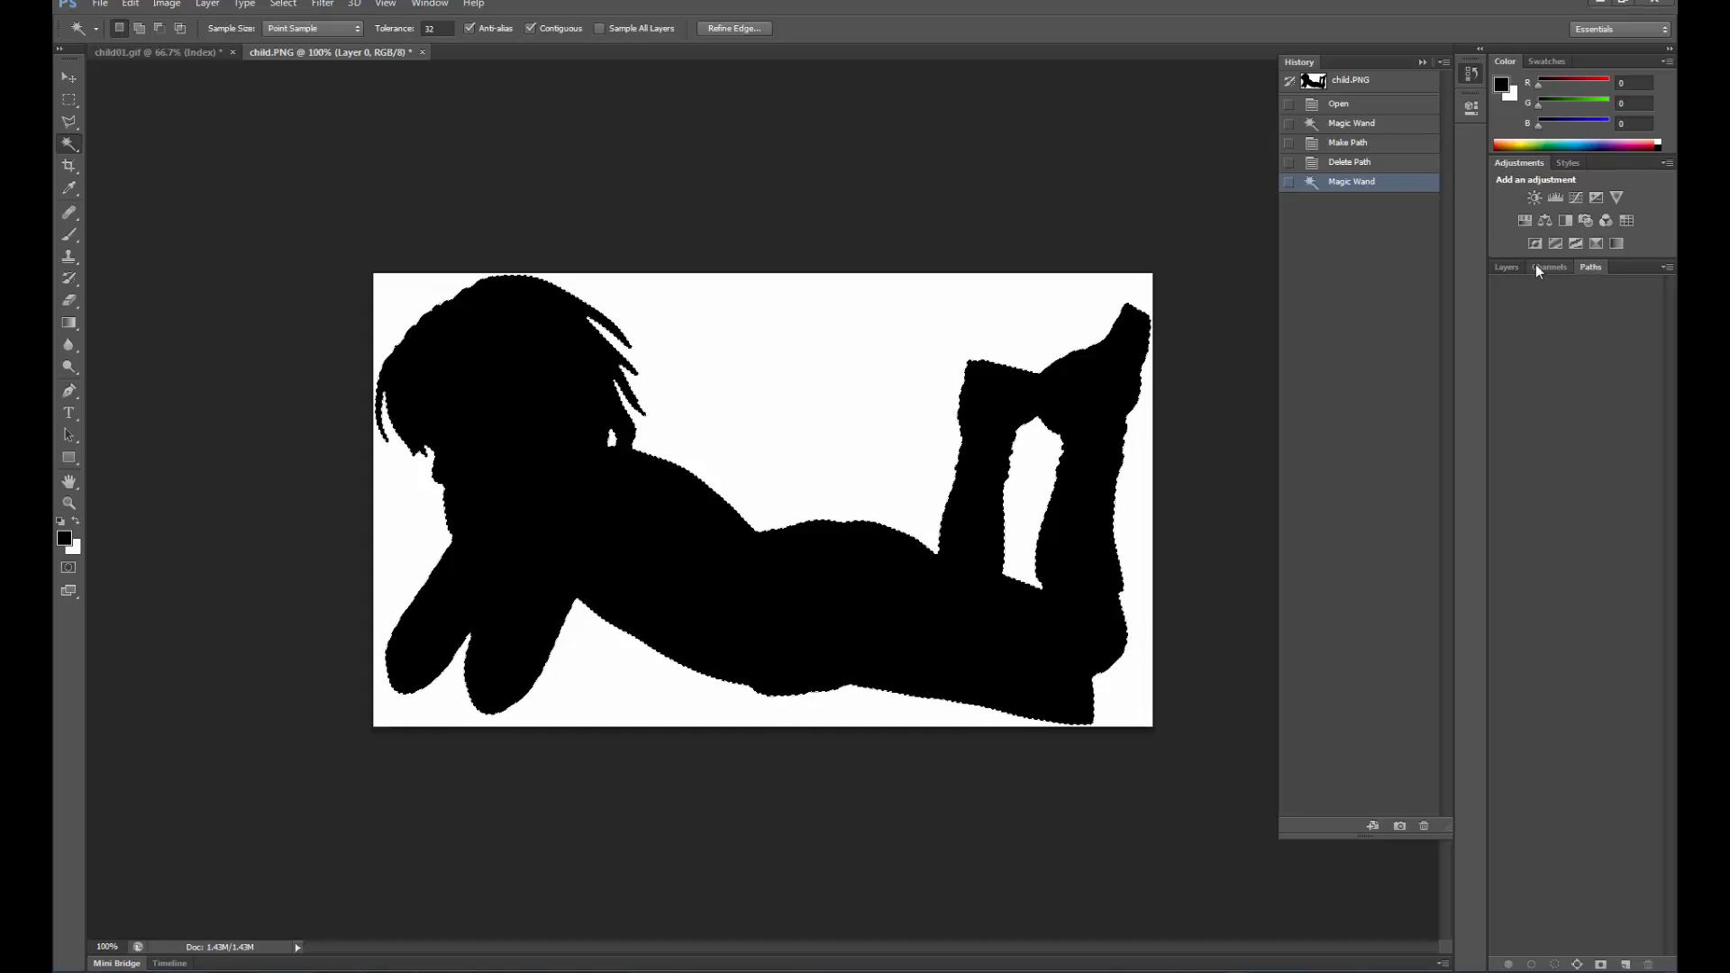
left_click(1506, 268)
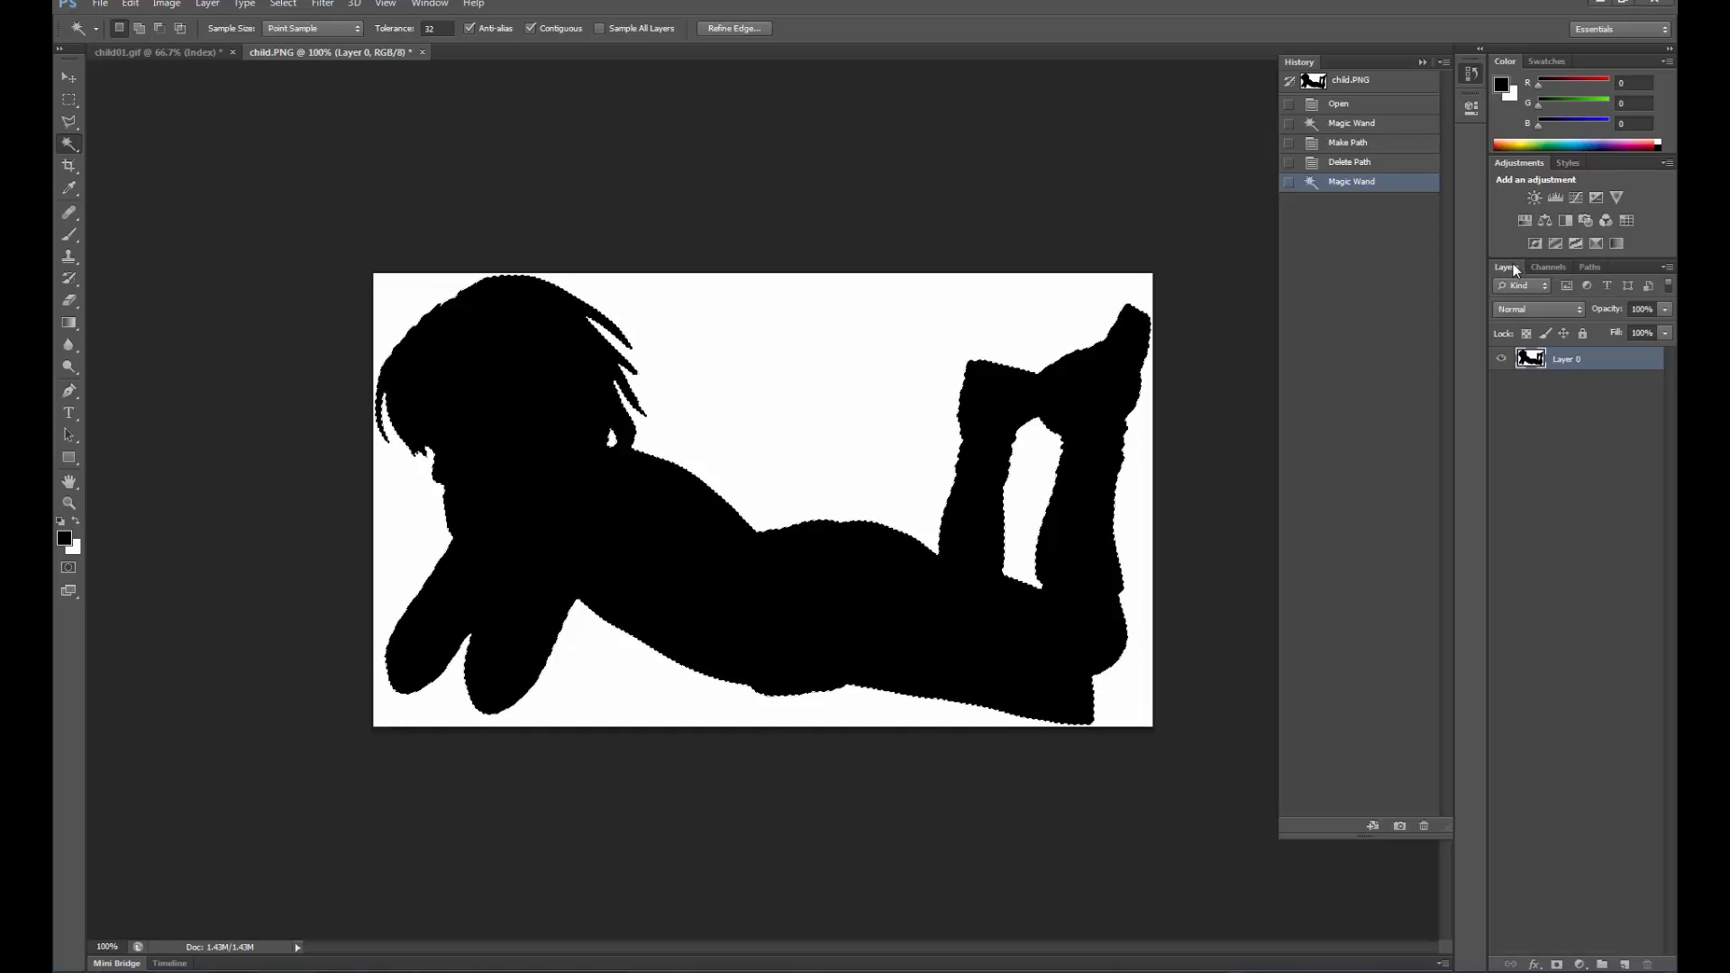
left_click(1592, 268)
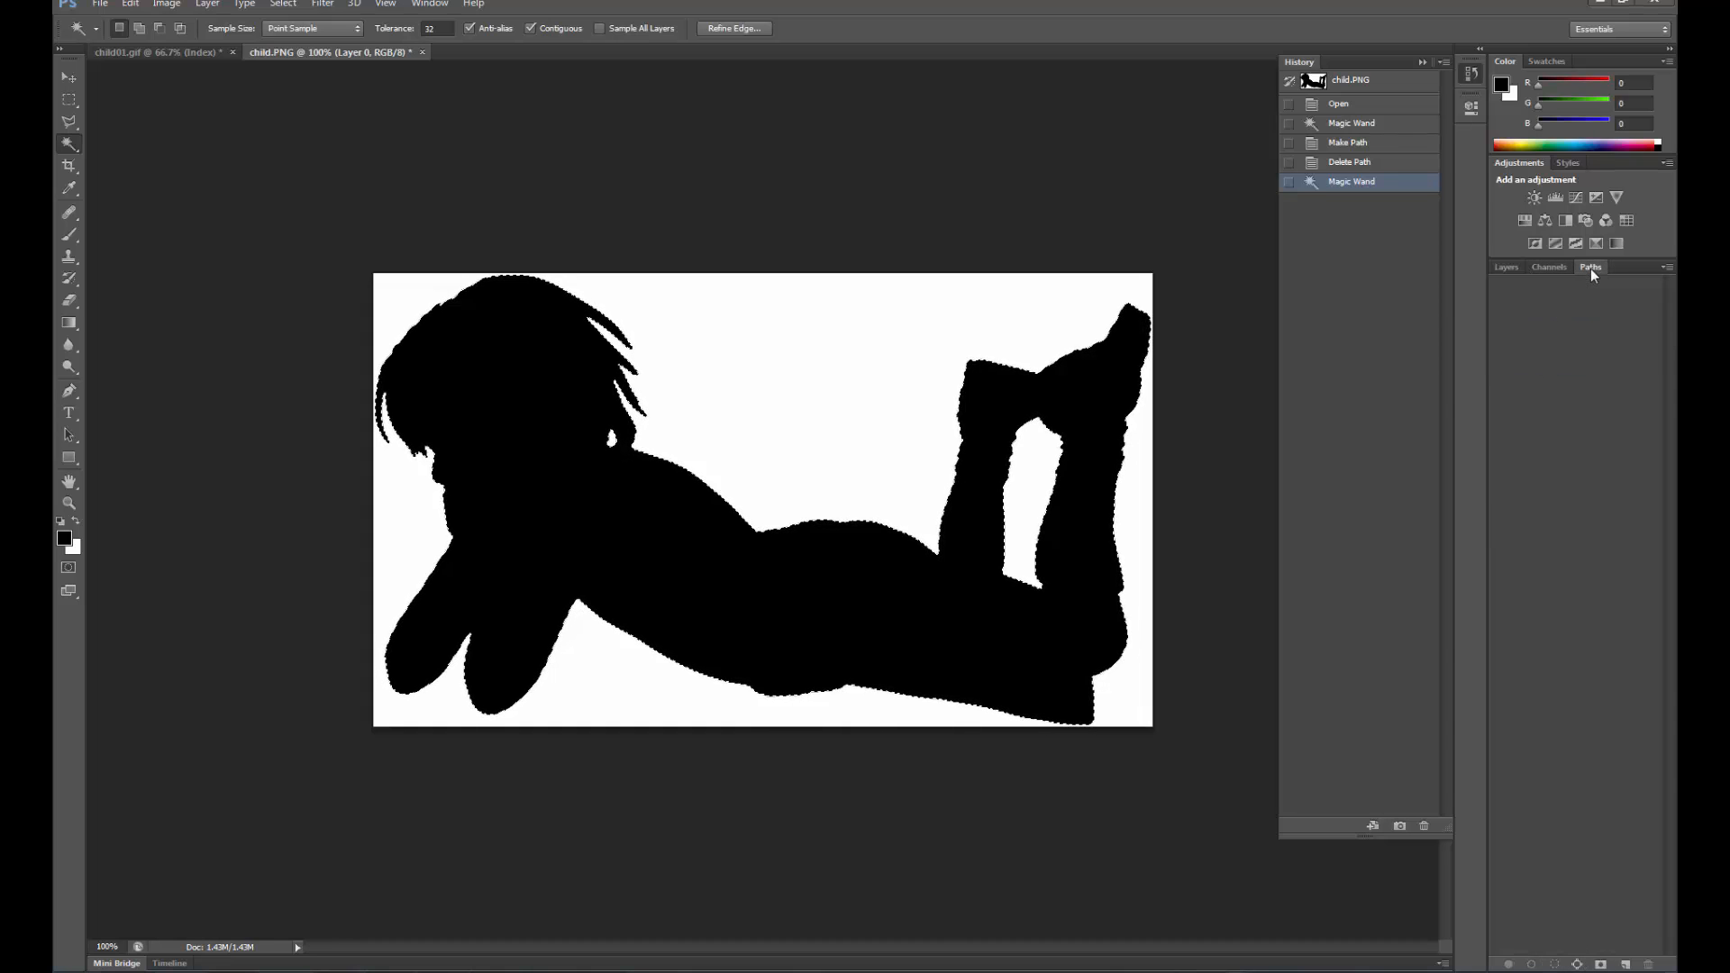
left_click(1668, 267)
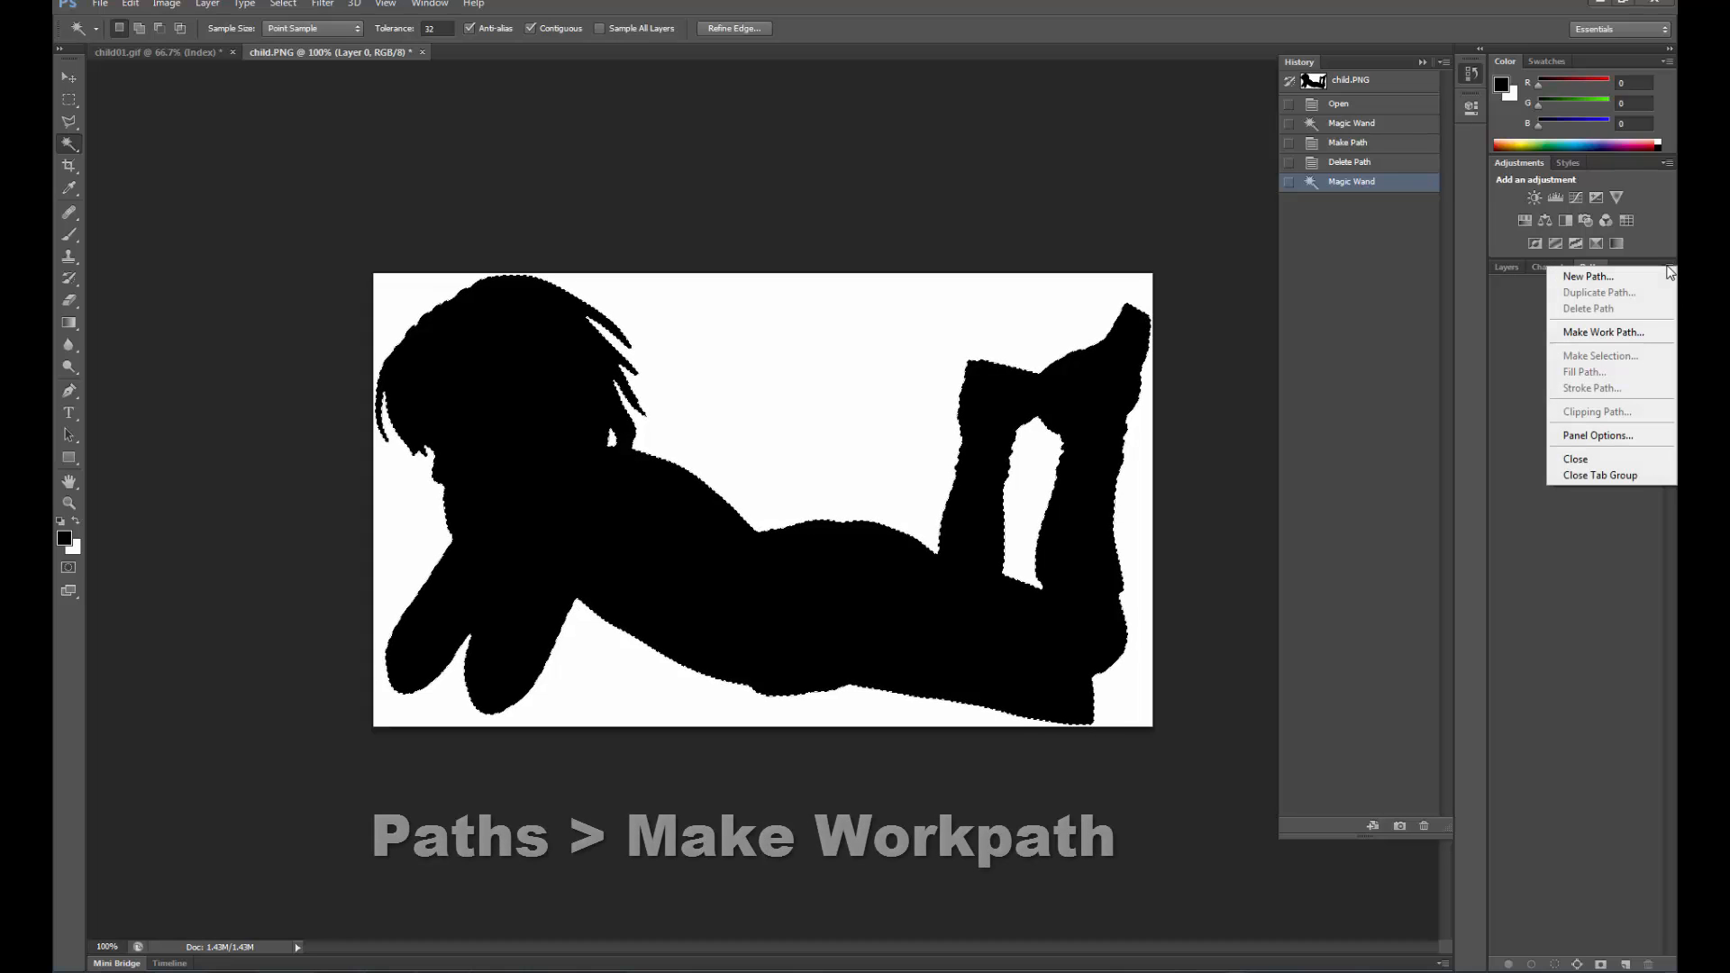
left_click(1614, 332)
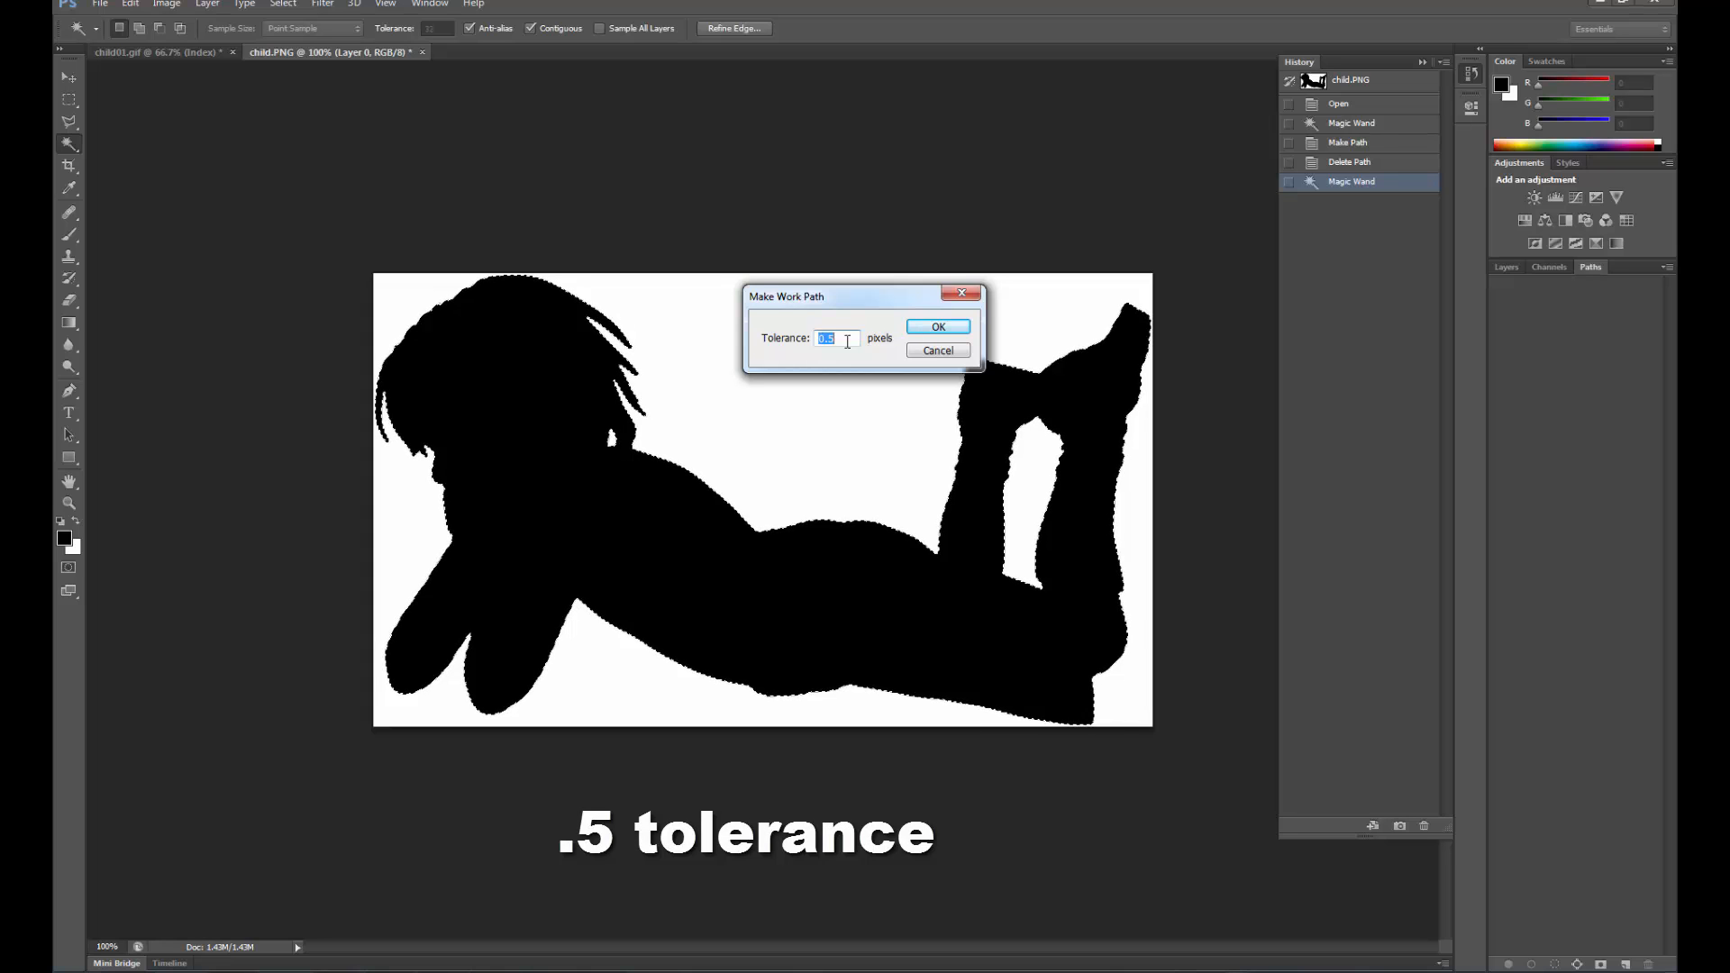
left_click(937, 328)
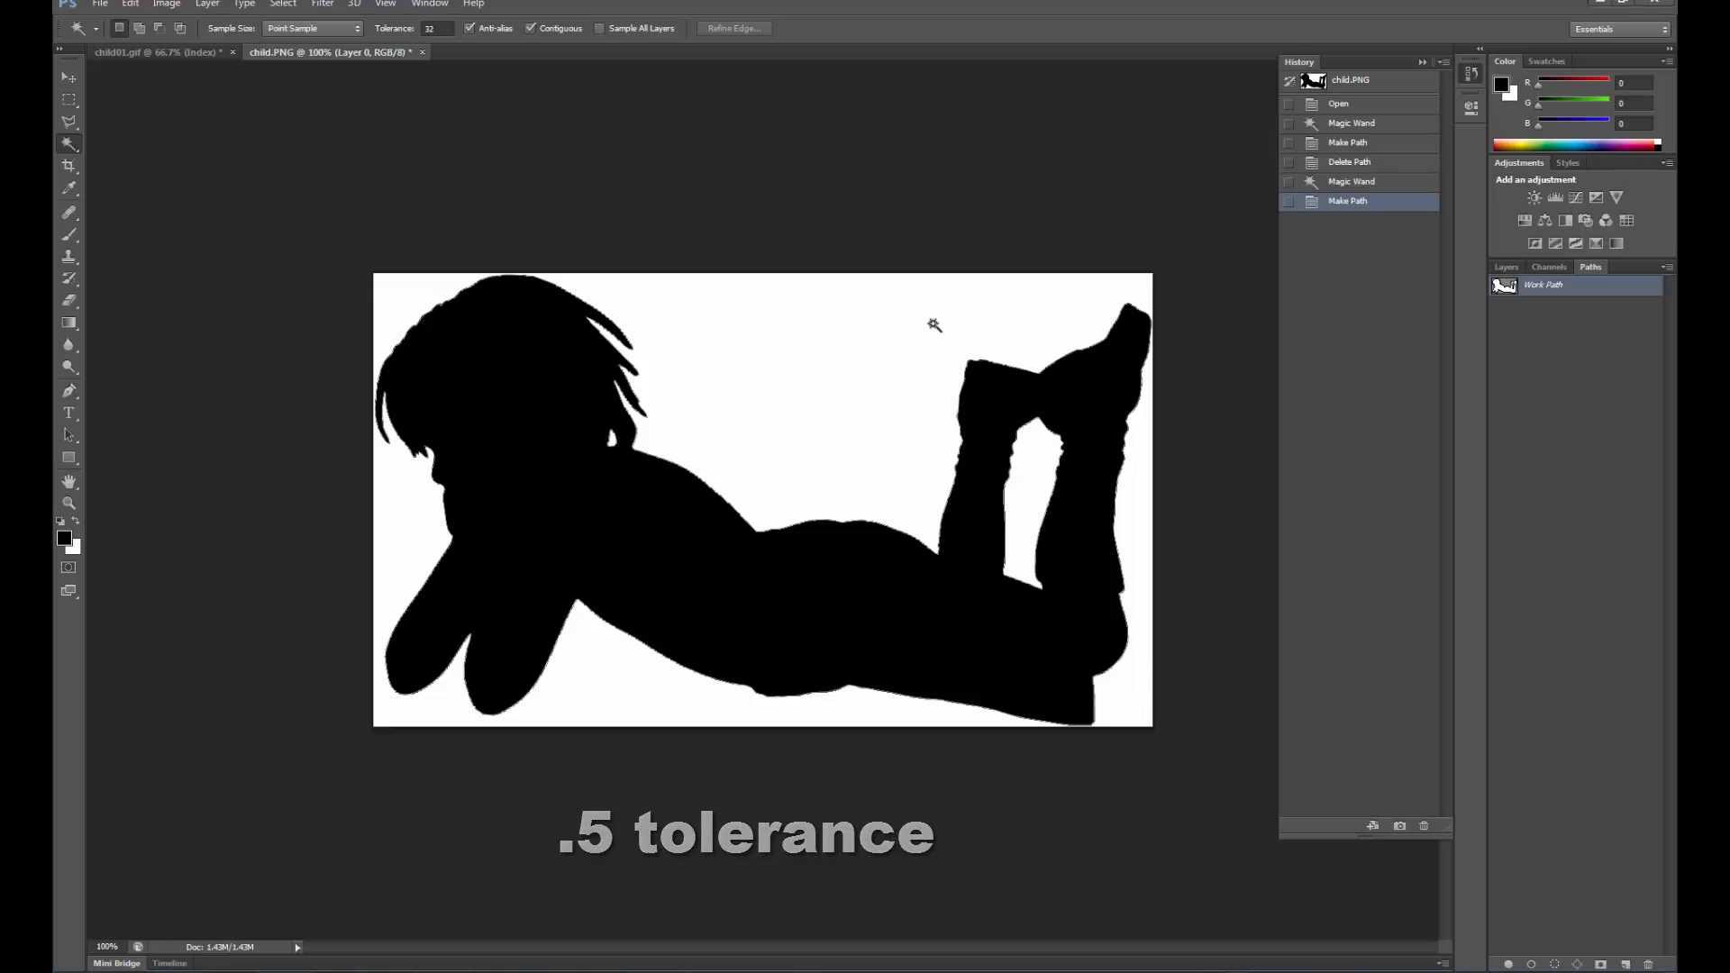
Step: Save the work path under the name "silhoutte"
double_click(1569, 287)
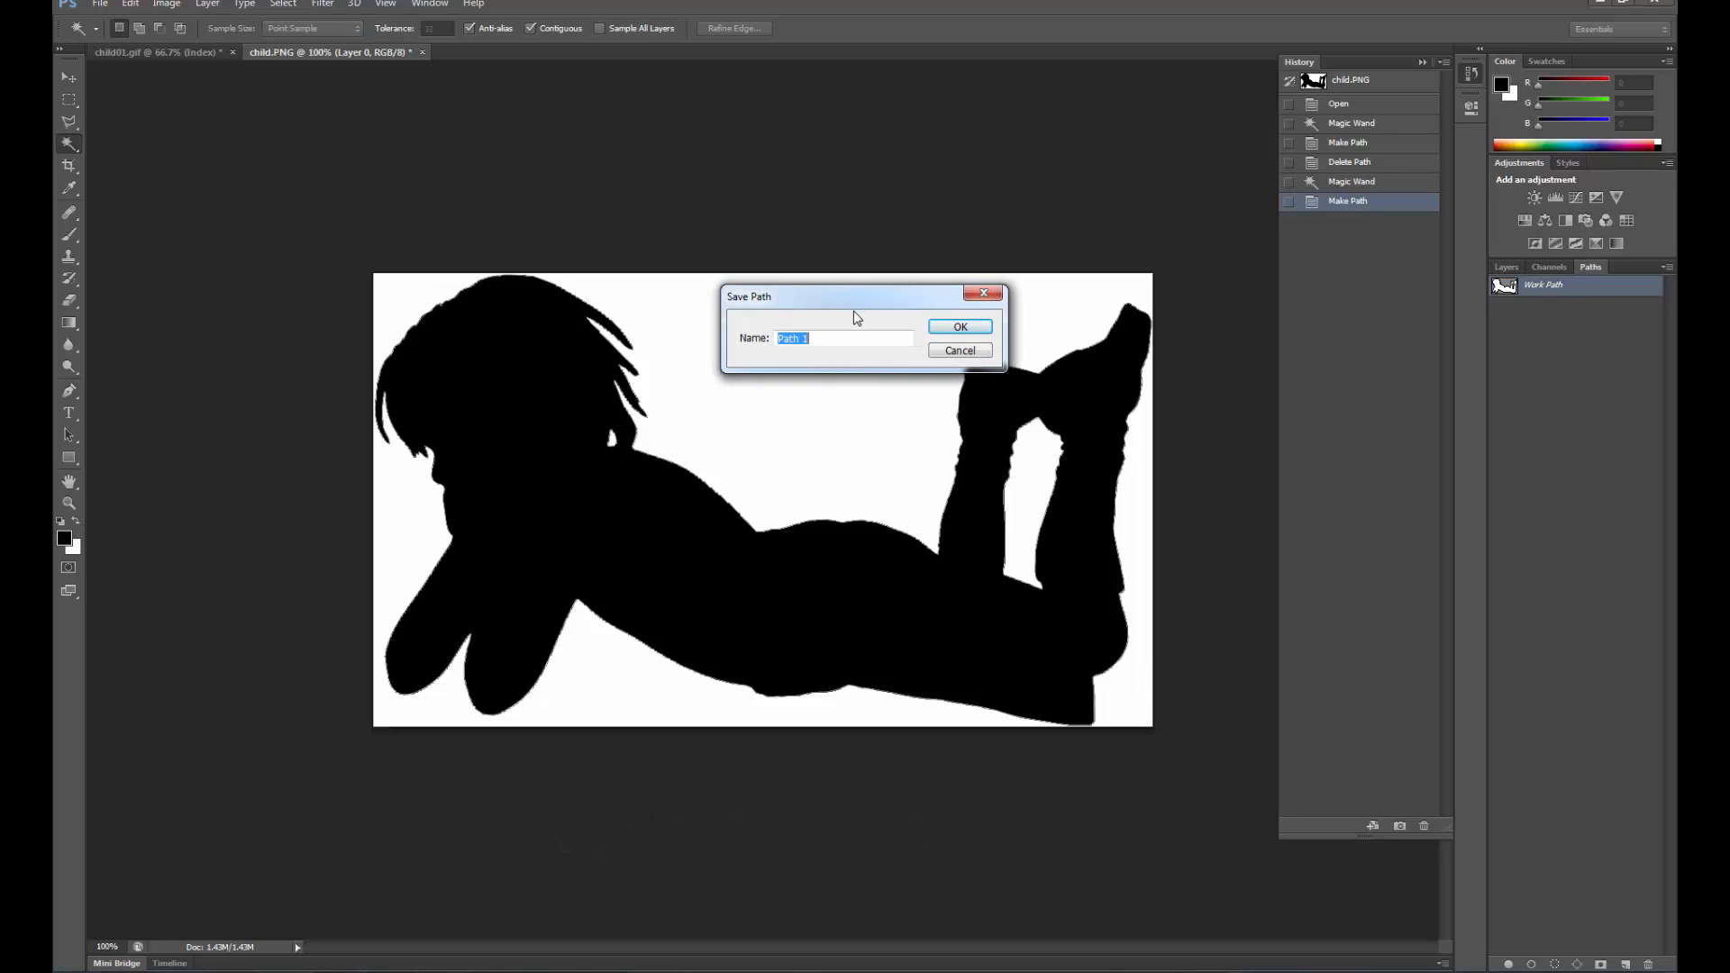
type("silhoutte")
left_click(961, 331)
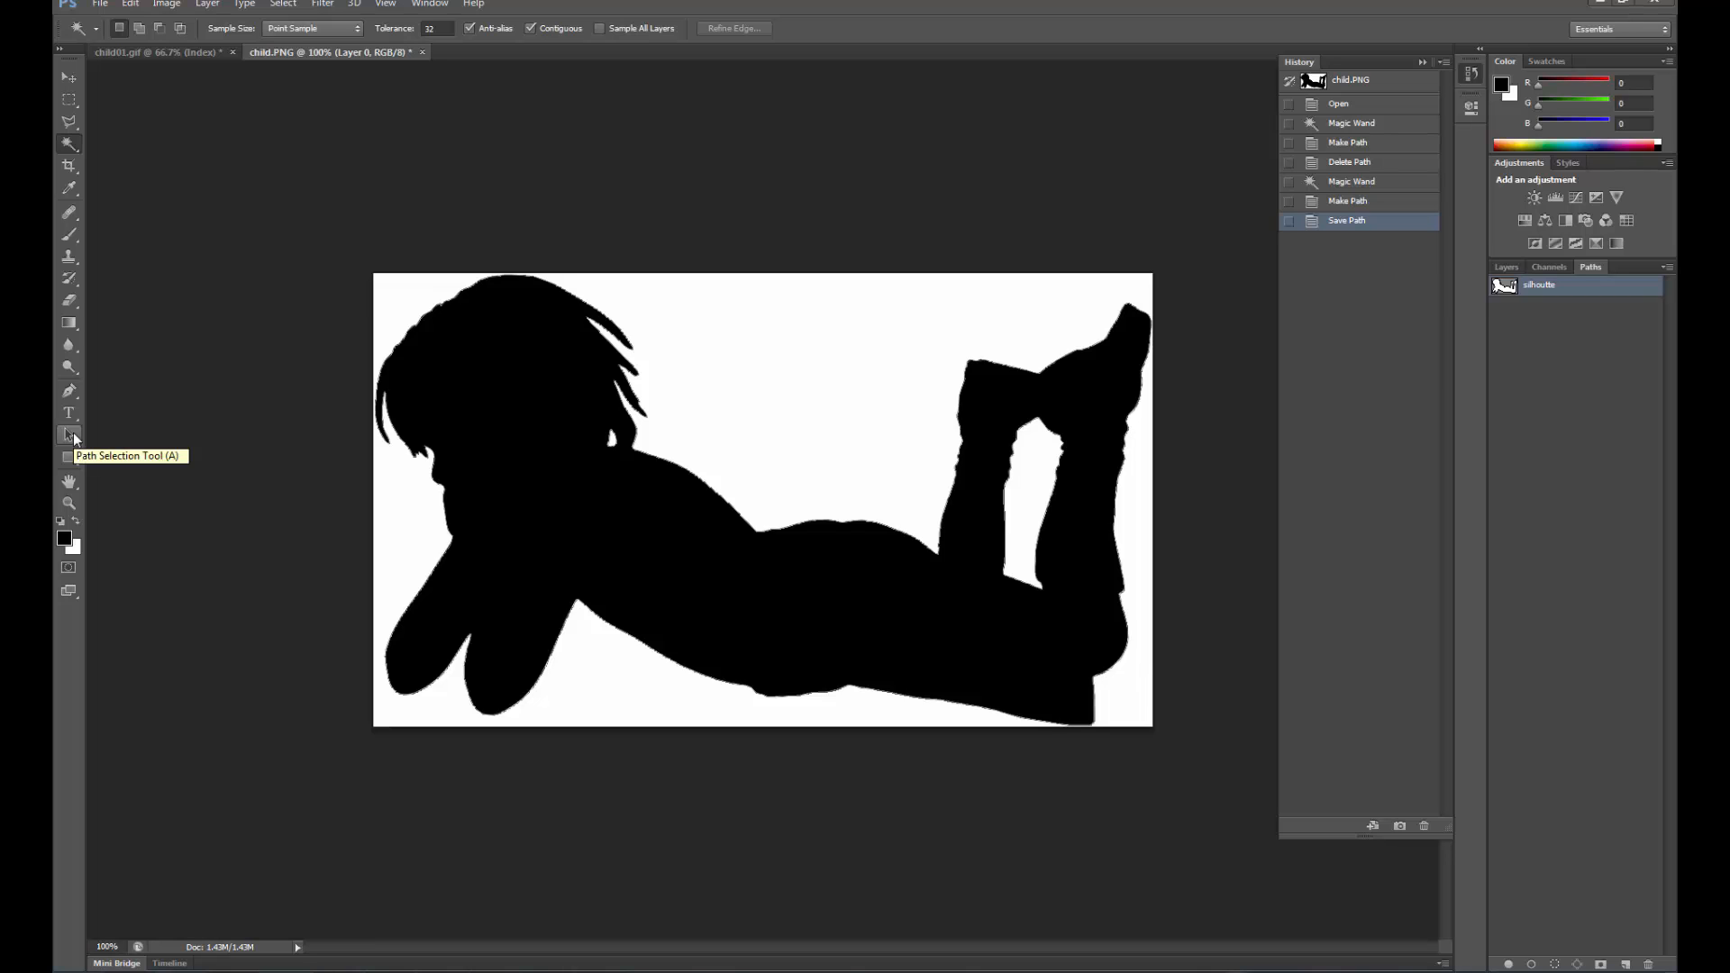
Step: Select the silhouette's outline path and export the "silhoutte" path to the Desktop as the Adobe Illustrator file sil01
left_click(74, 438)
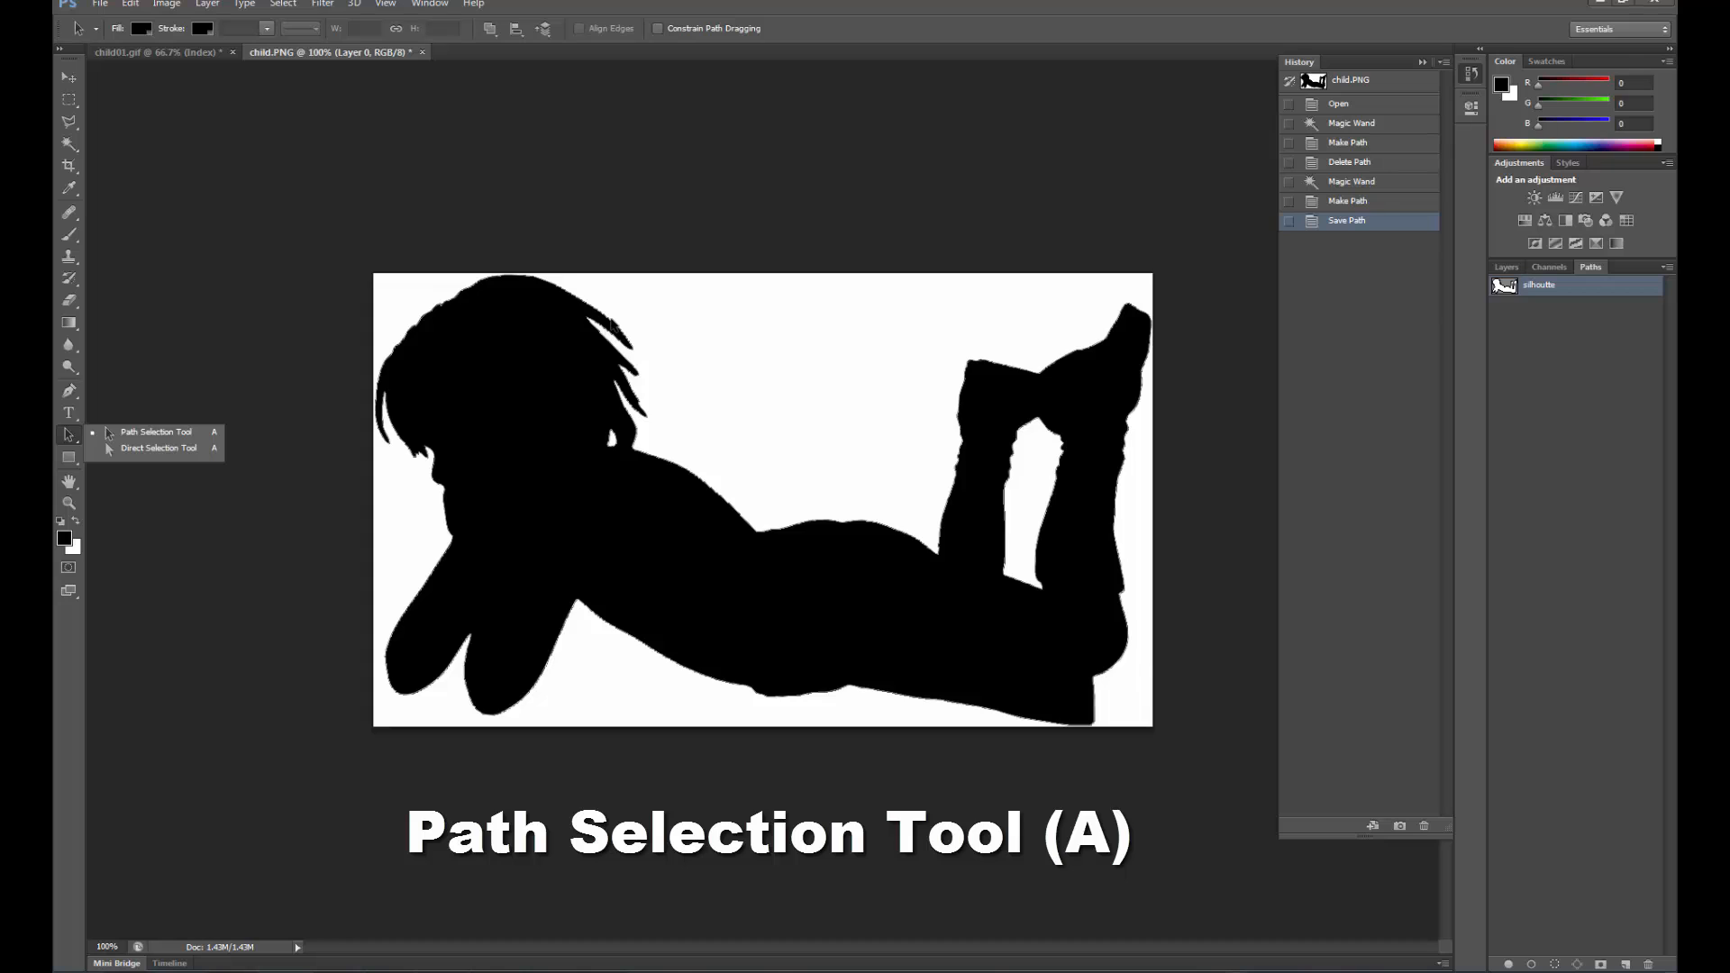
left_click(613, 326)
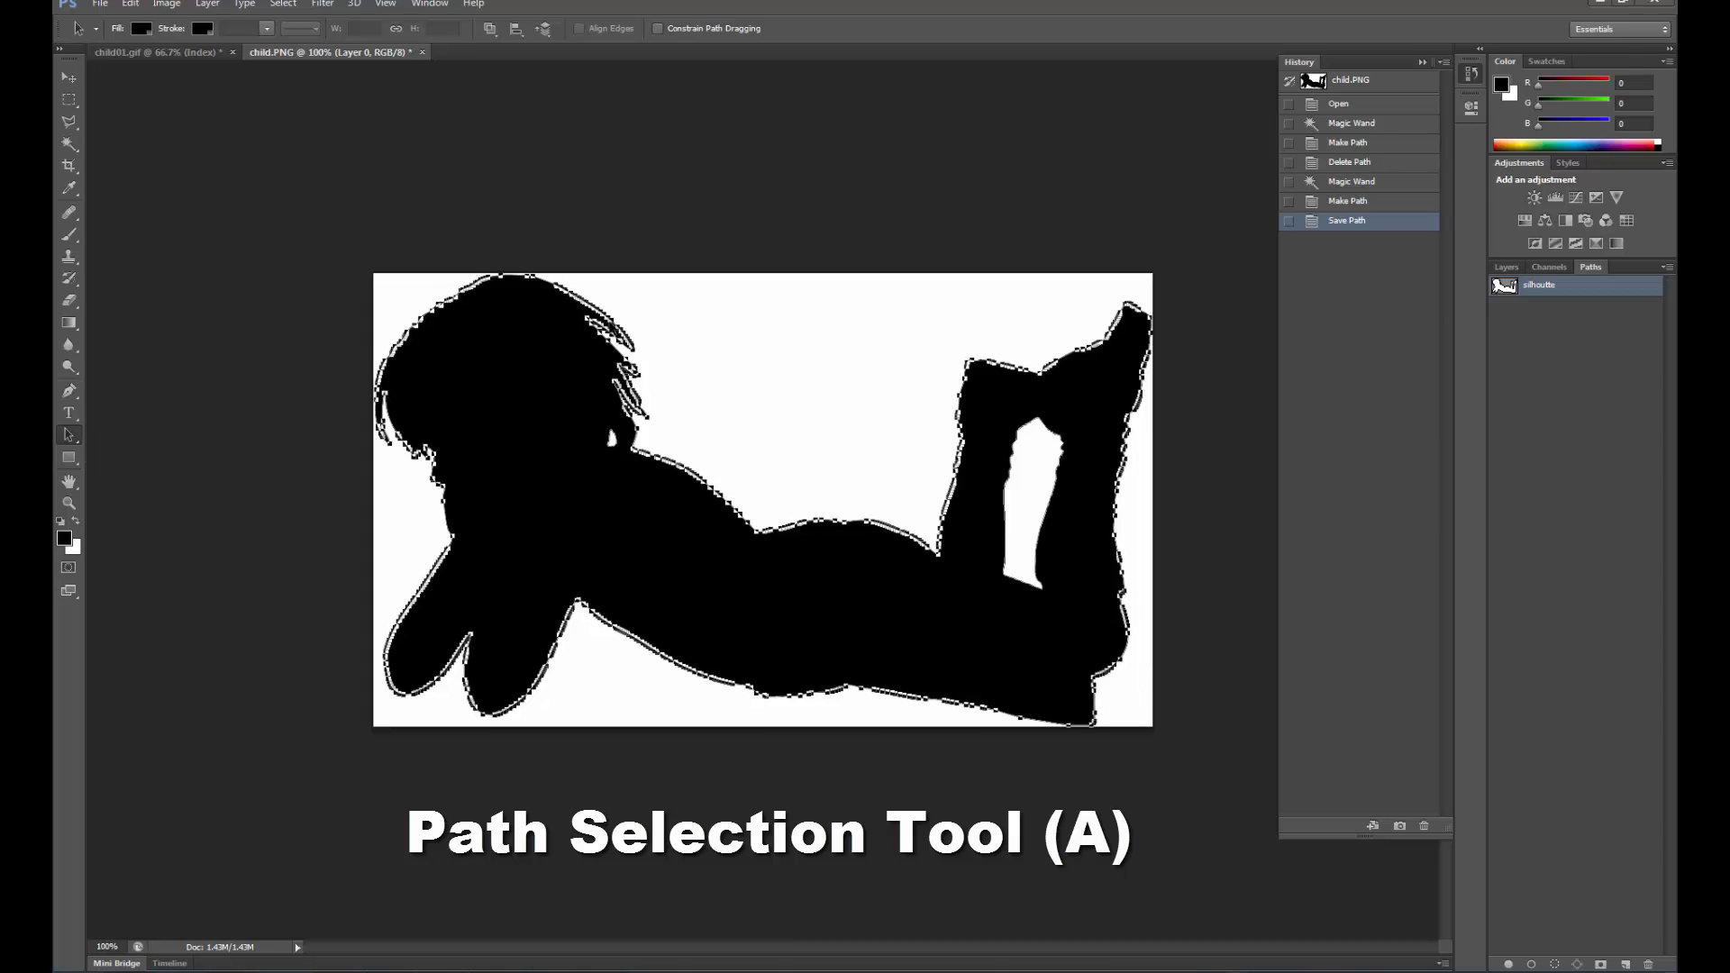
left_click(102, 5)
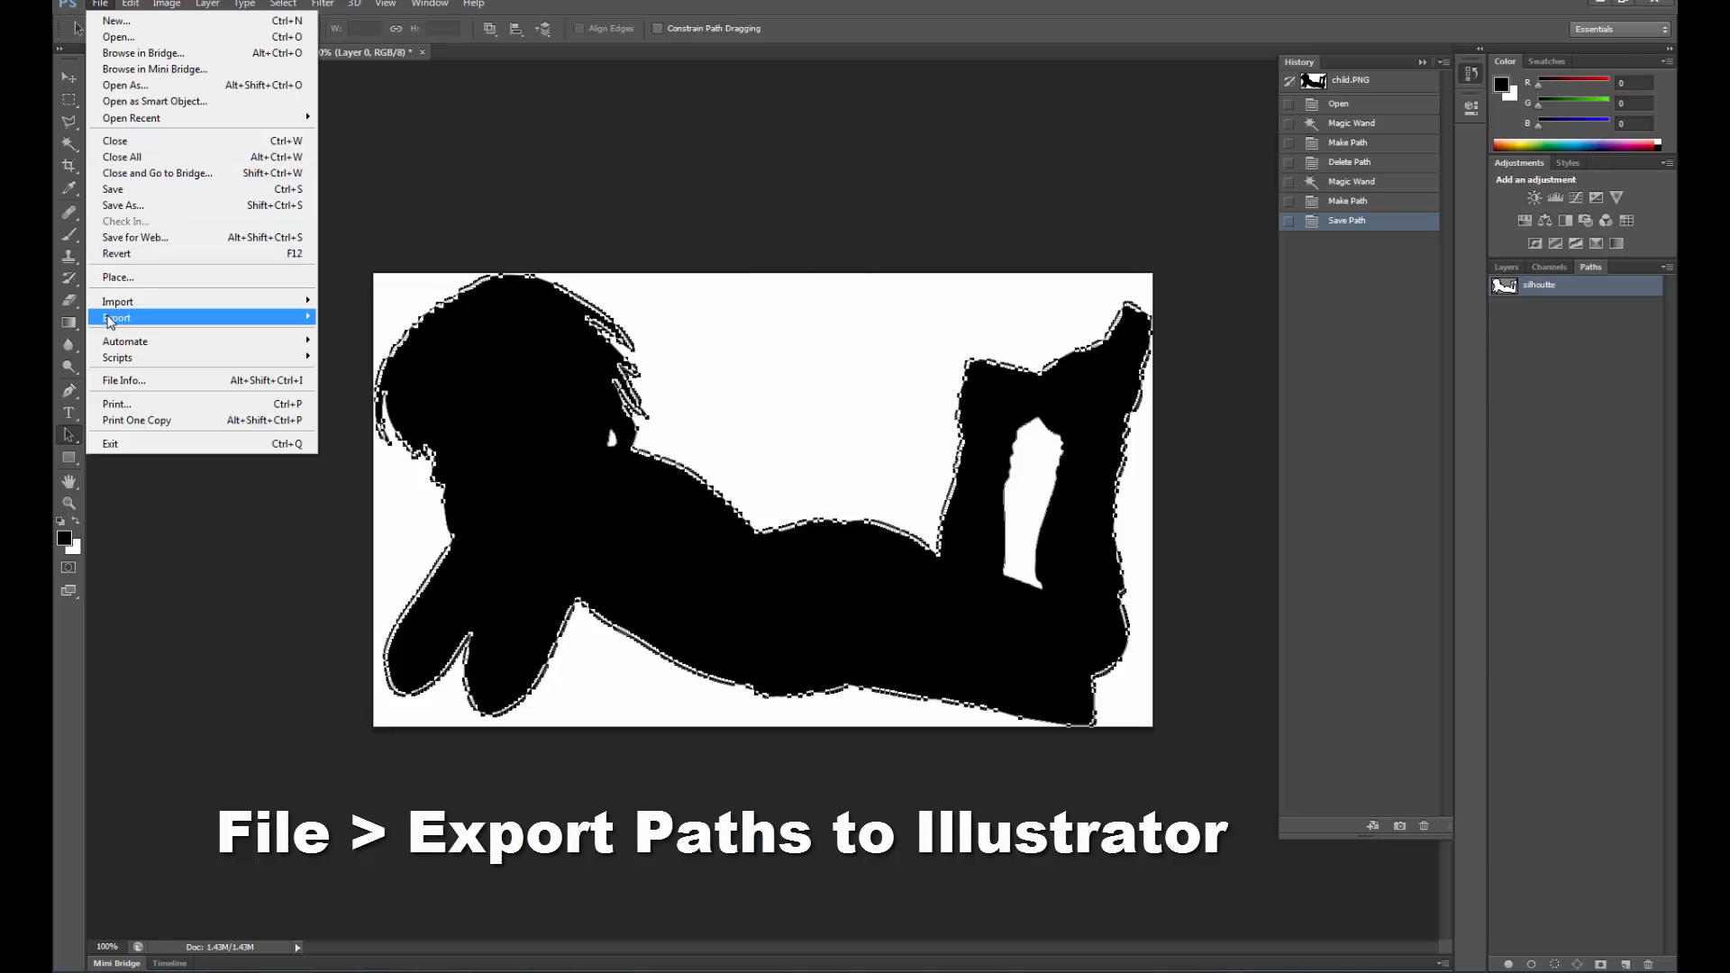
mouse_move(109, 322)
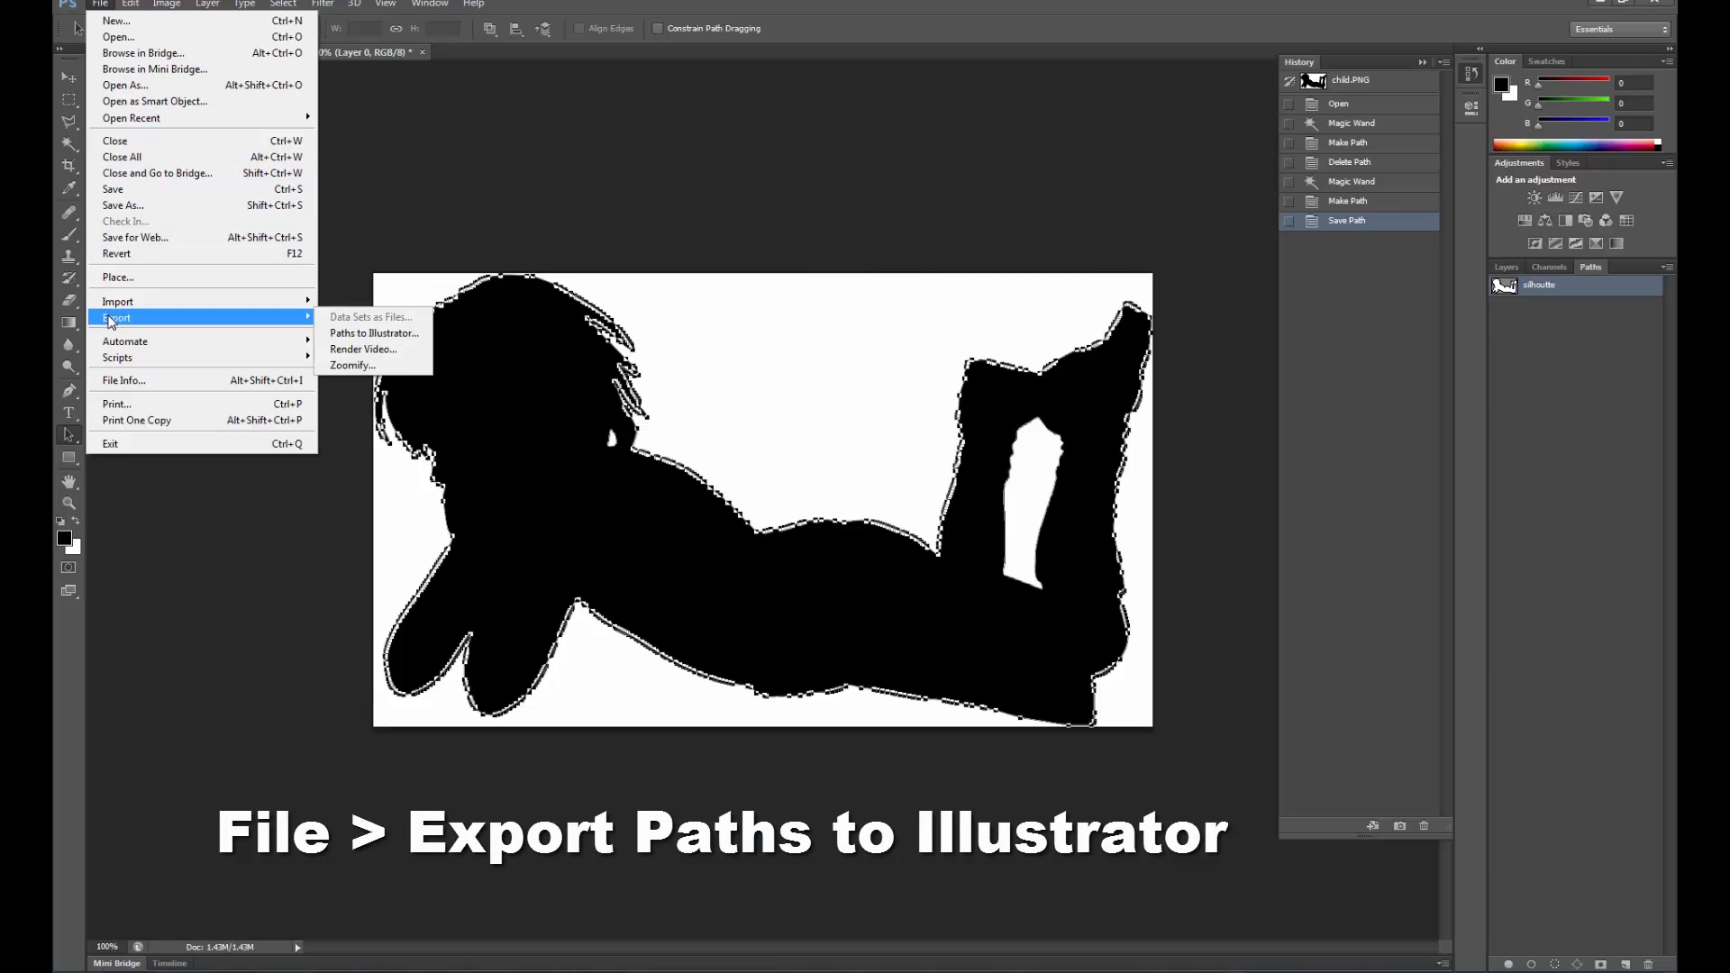
left_click(394, 335)
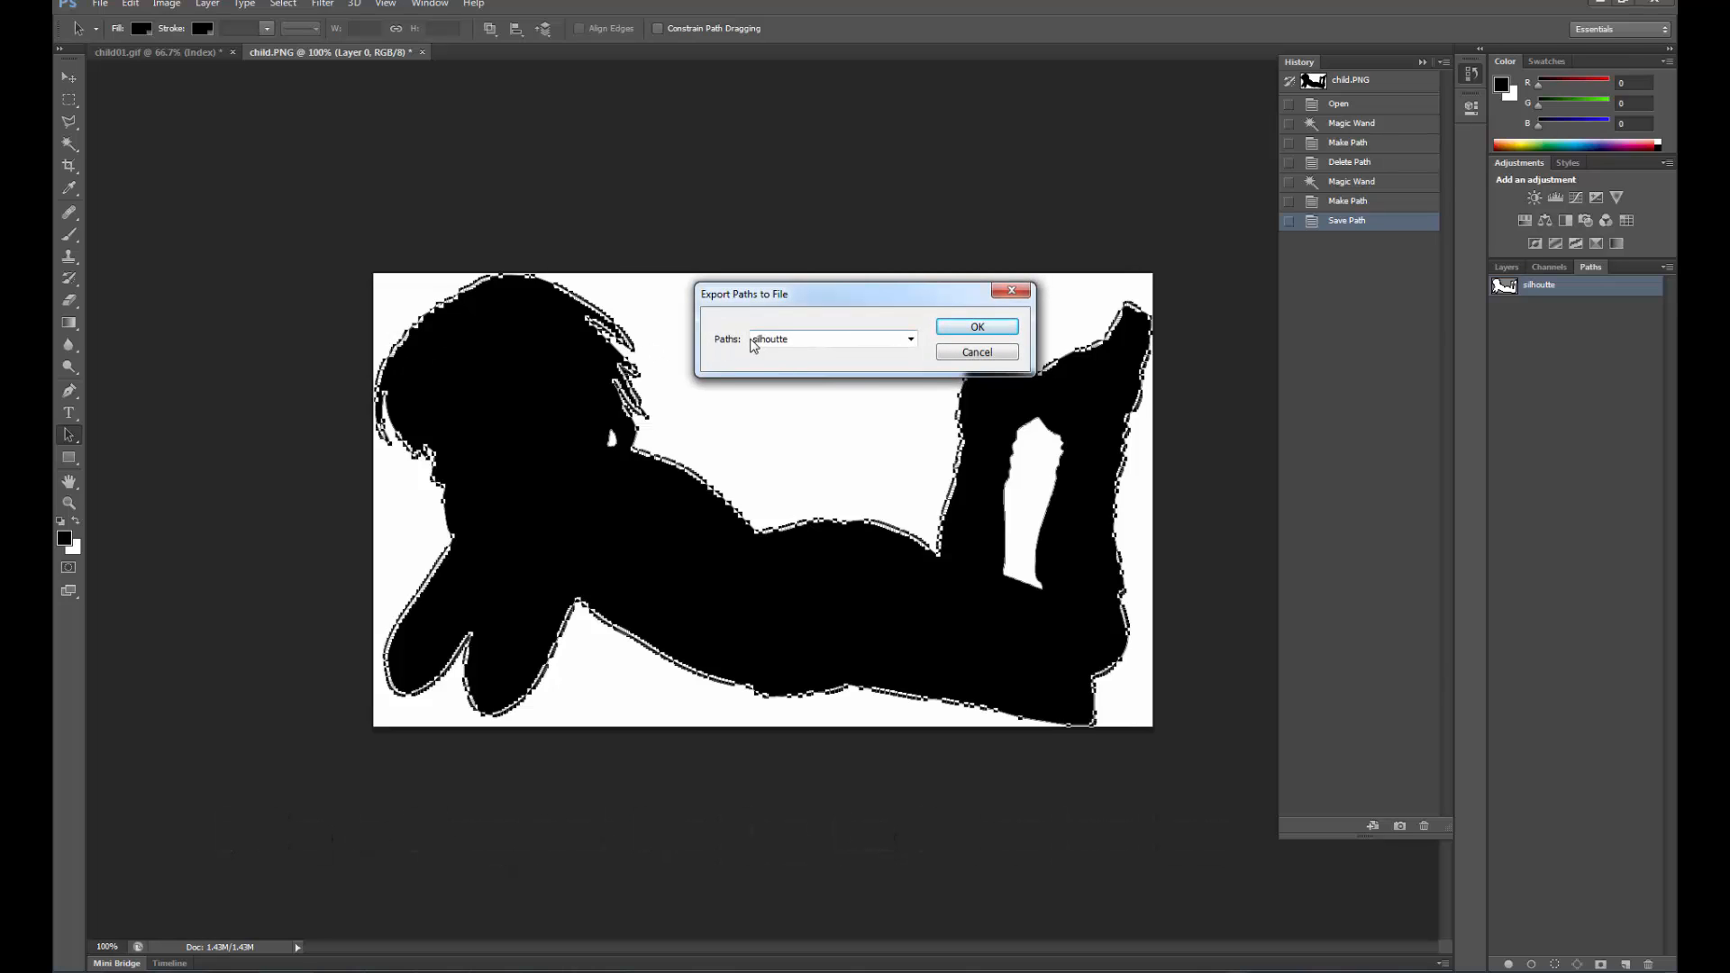
left_click(978, 327)
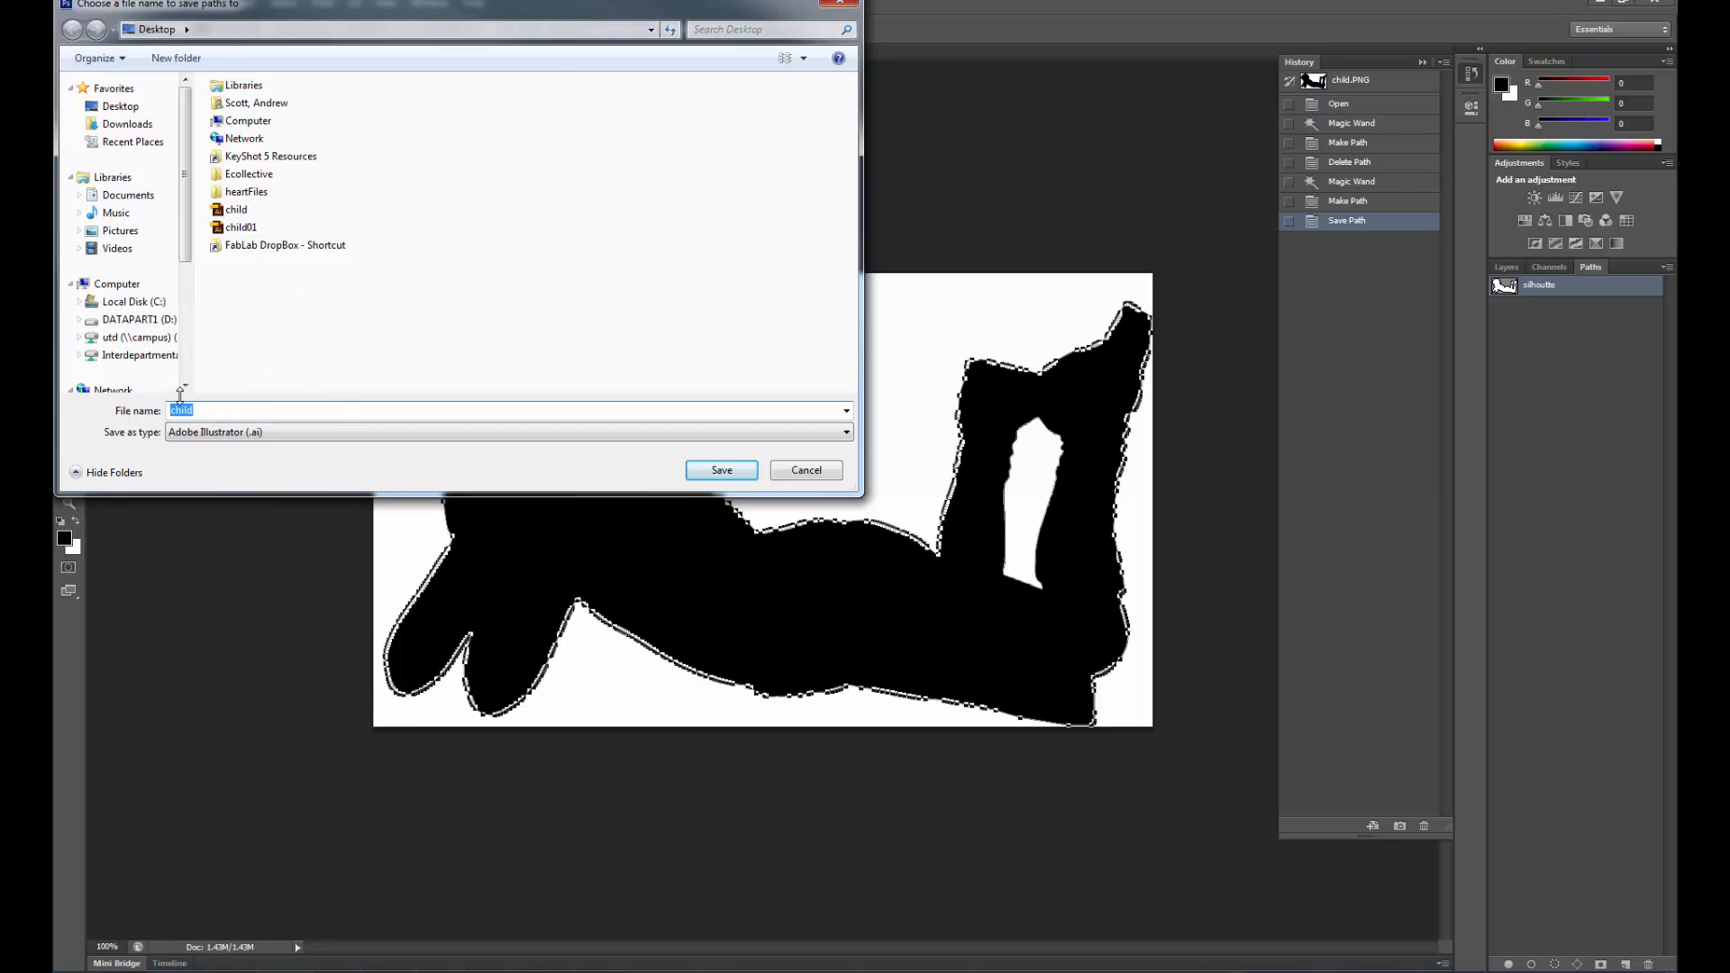
type("sil01")
left_click(722, 470)
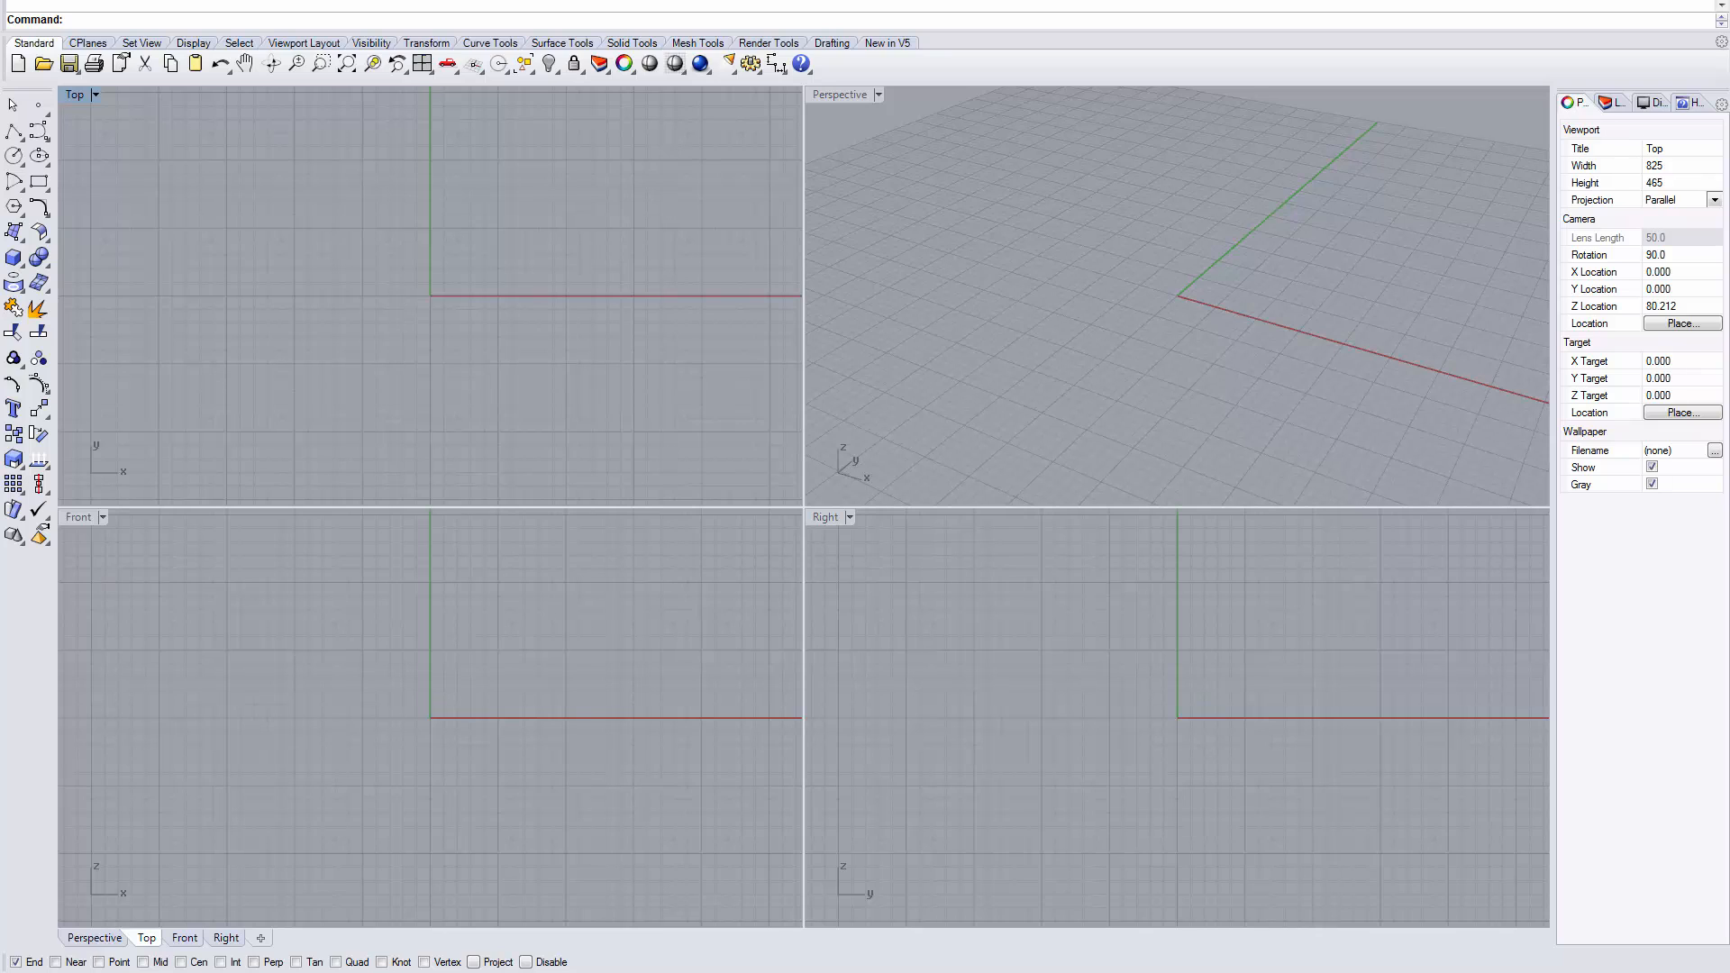
Step: Switch to Rhino and open sil01 from the Desktop, preserving units at 1 inch in AI to 1 Rhino unit
double_click(76, 96)
scroll(566, 447, "down", 7)
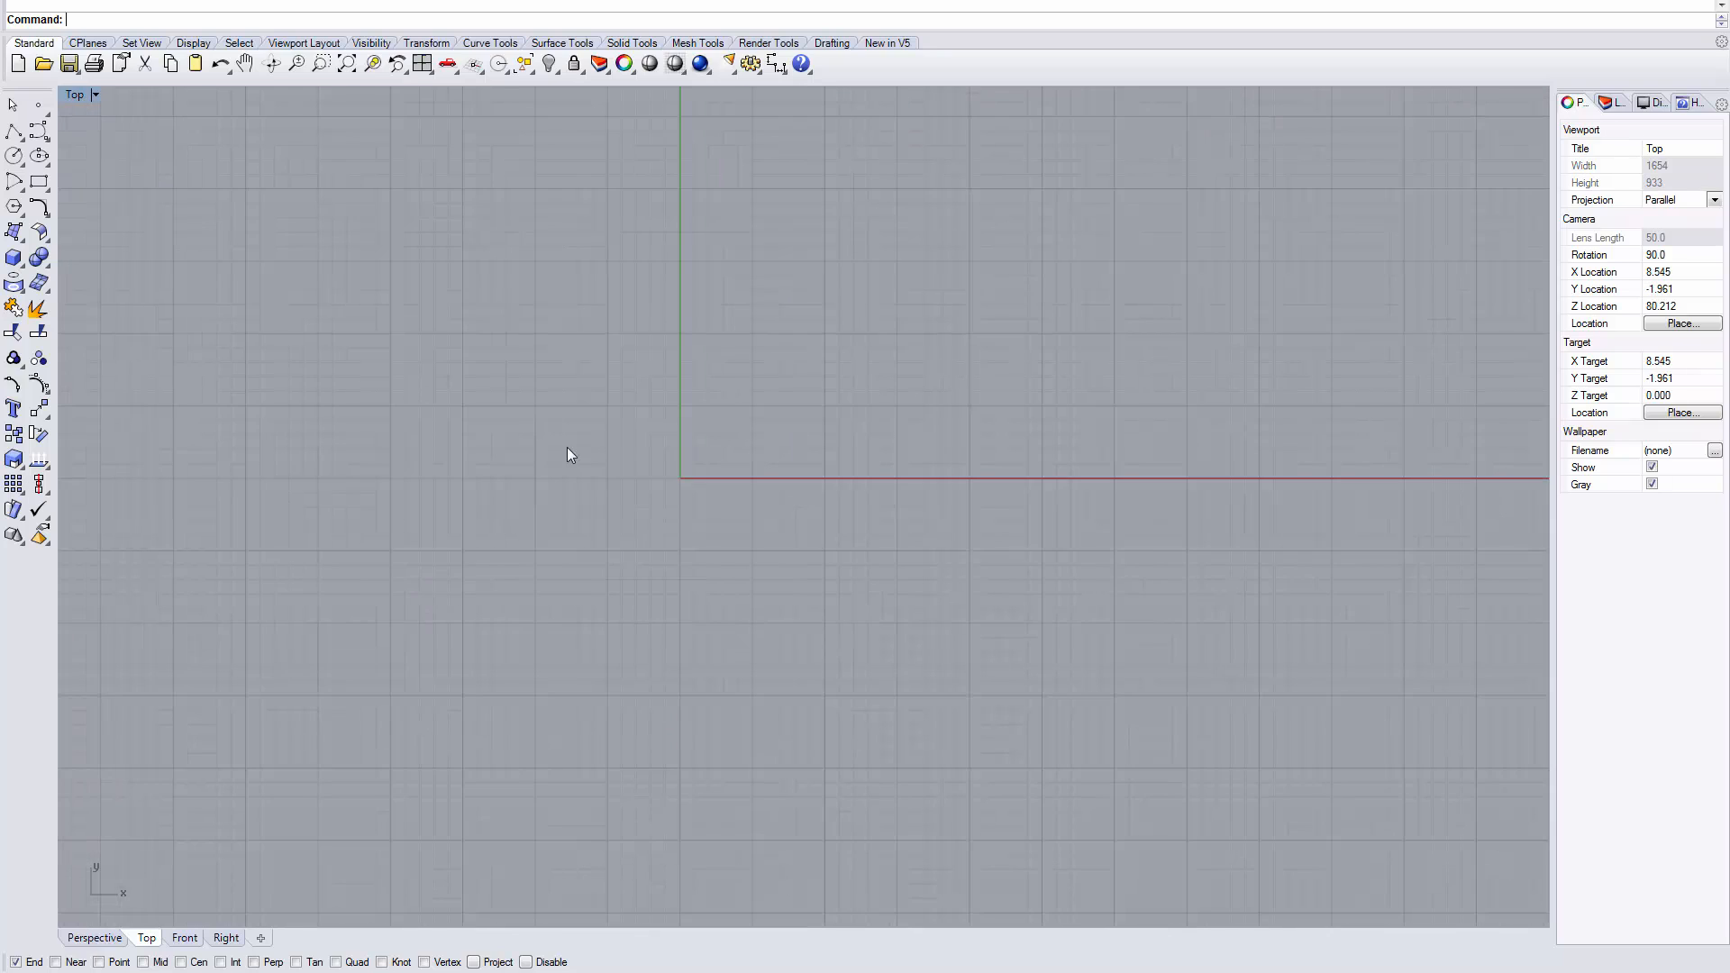
right_click_drag(566, 447, 709, 645)
scroll(684, 649, "down", 3)
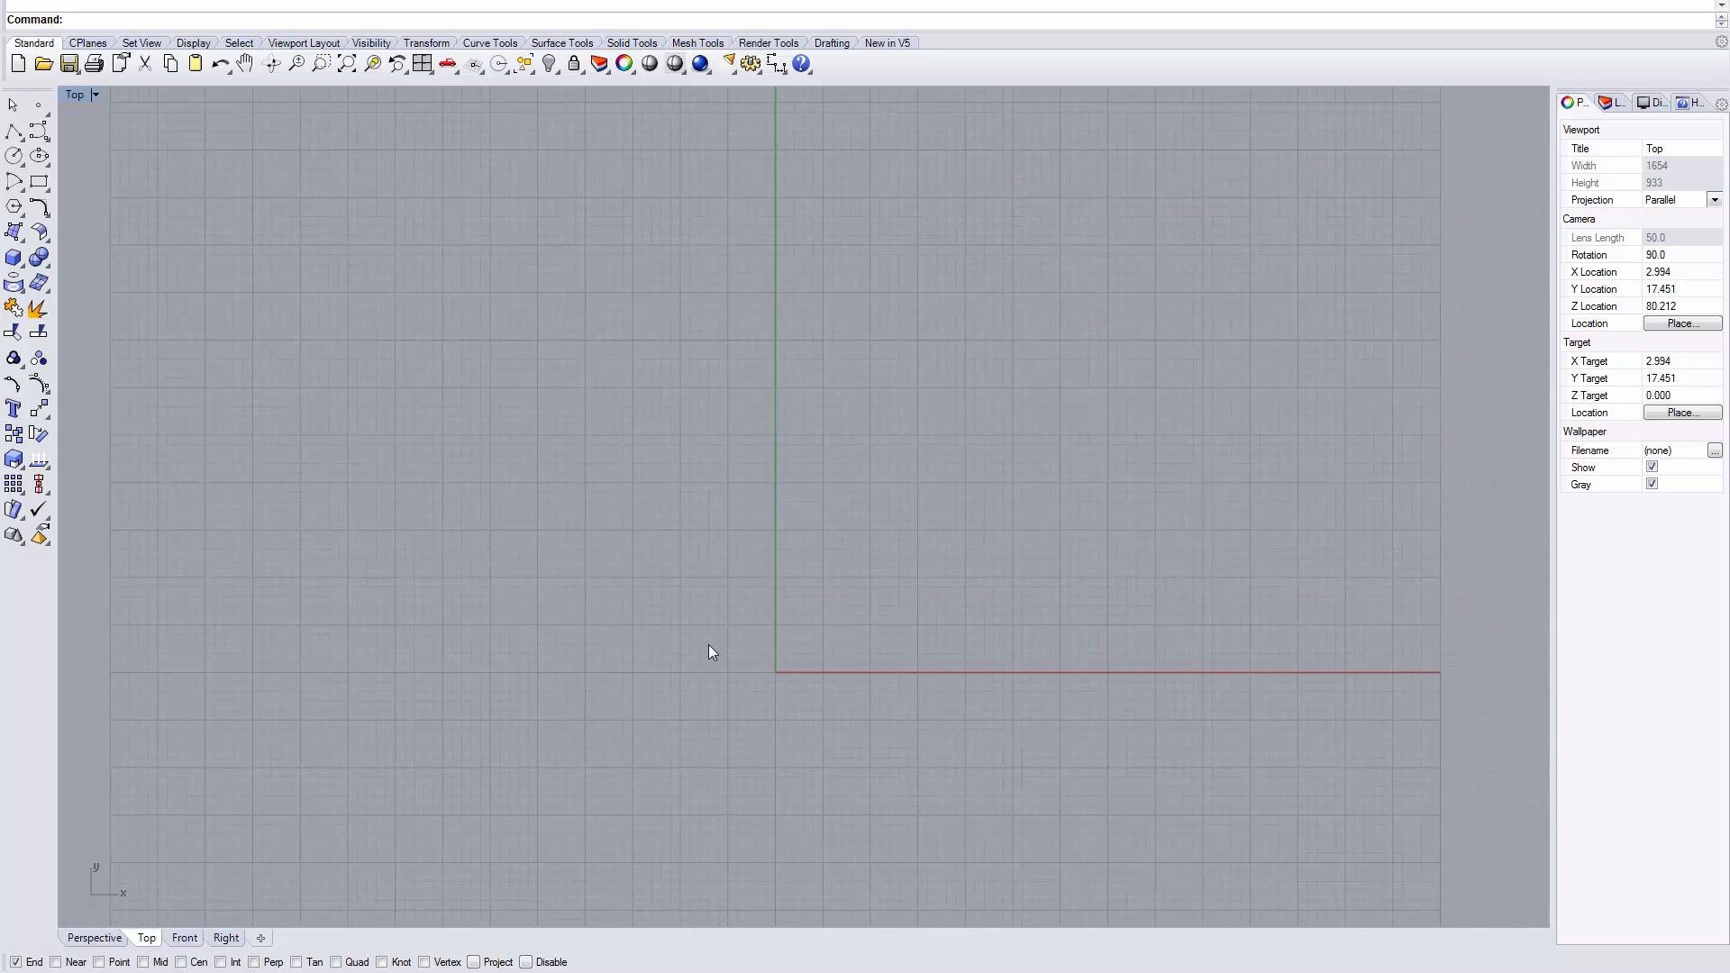
mouse_move(458, 339)
right_mouse_down()
mouse_move(405, 340)
mouse_move(466, 347)
right_mouse_up()
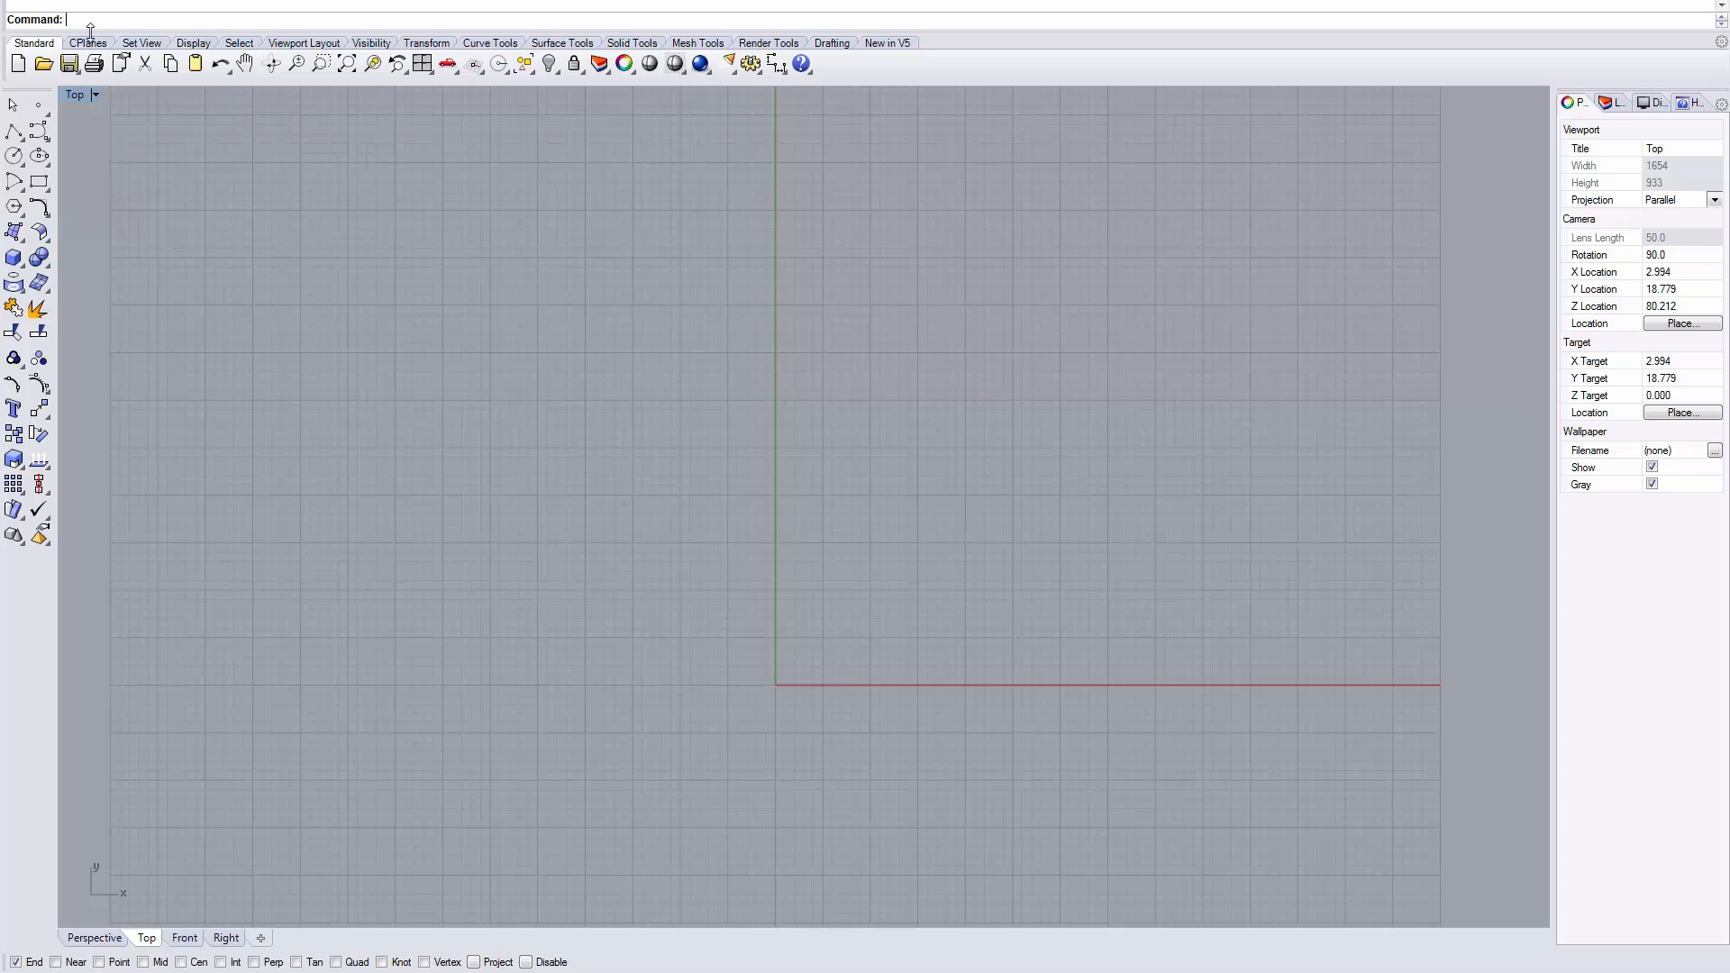
left_click(18, 0)
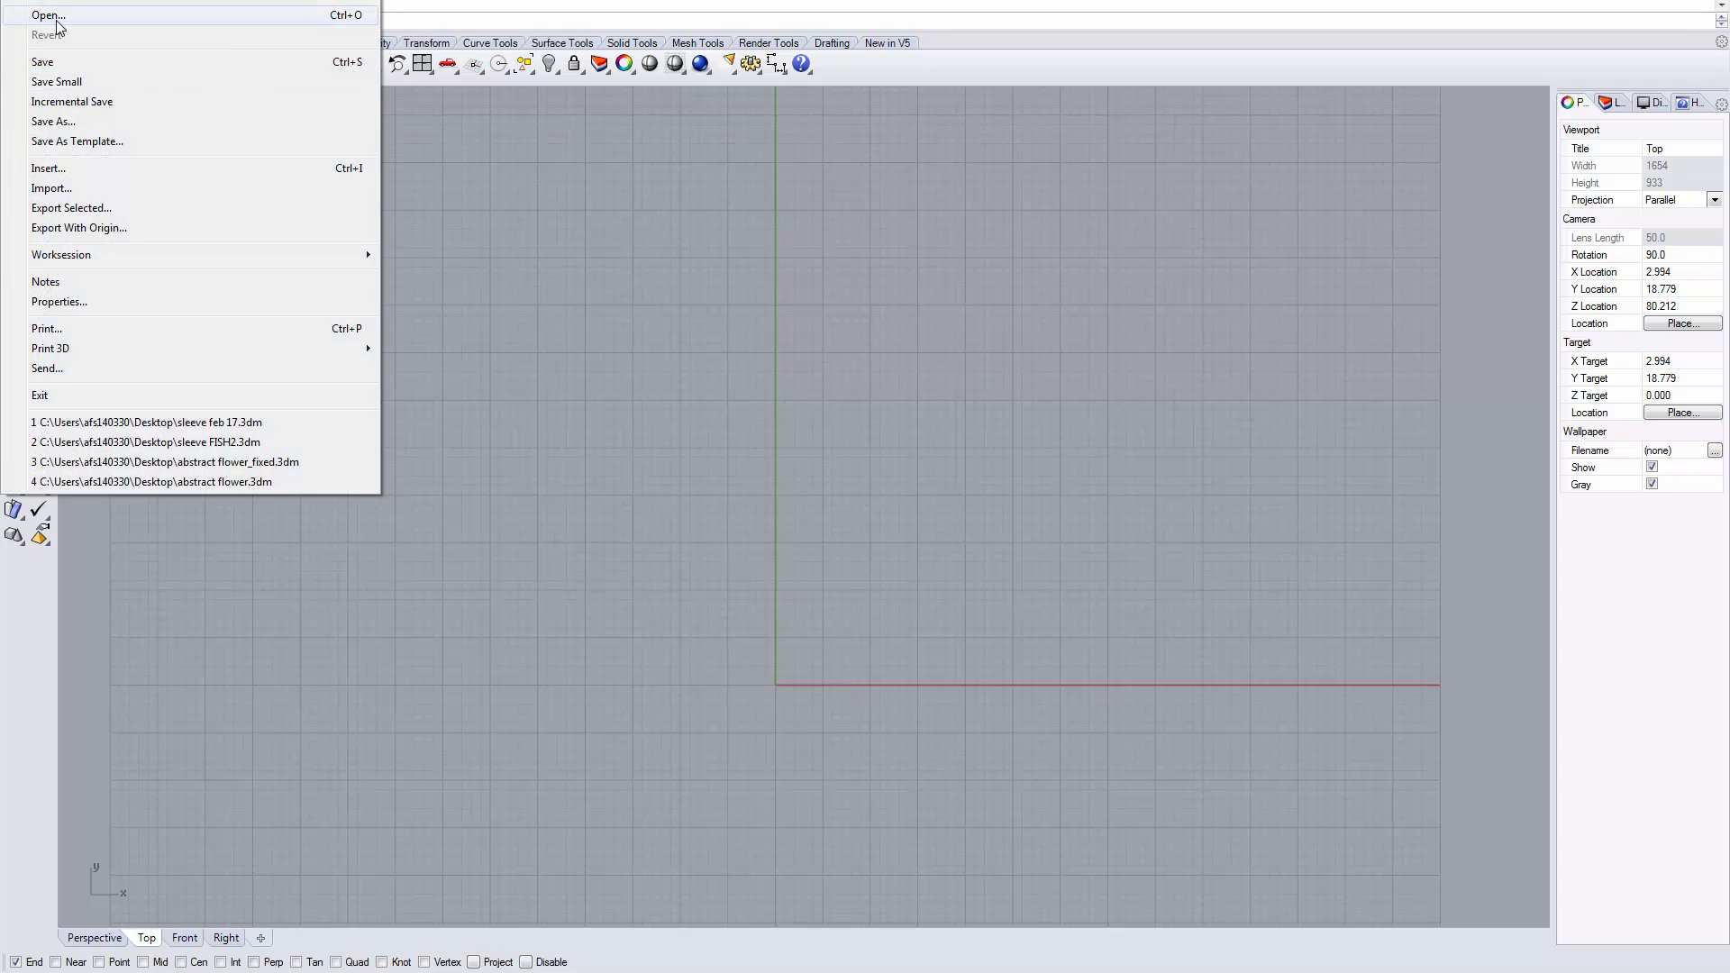
left_click(54, 22)
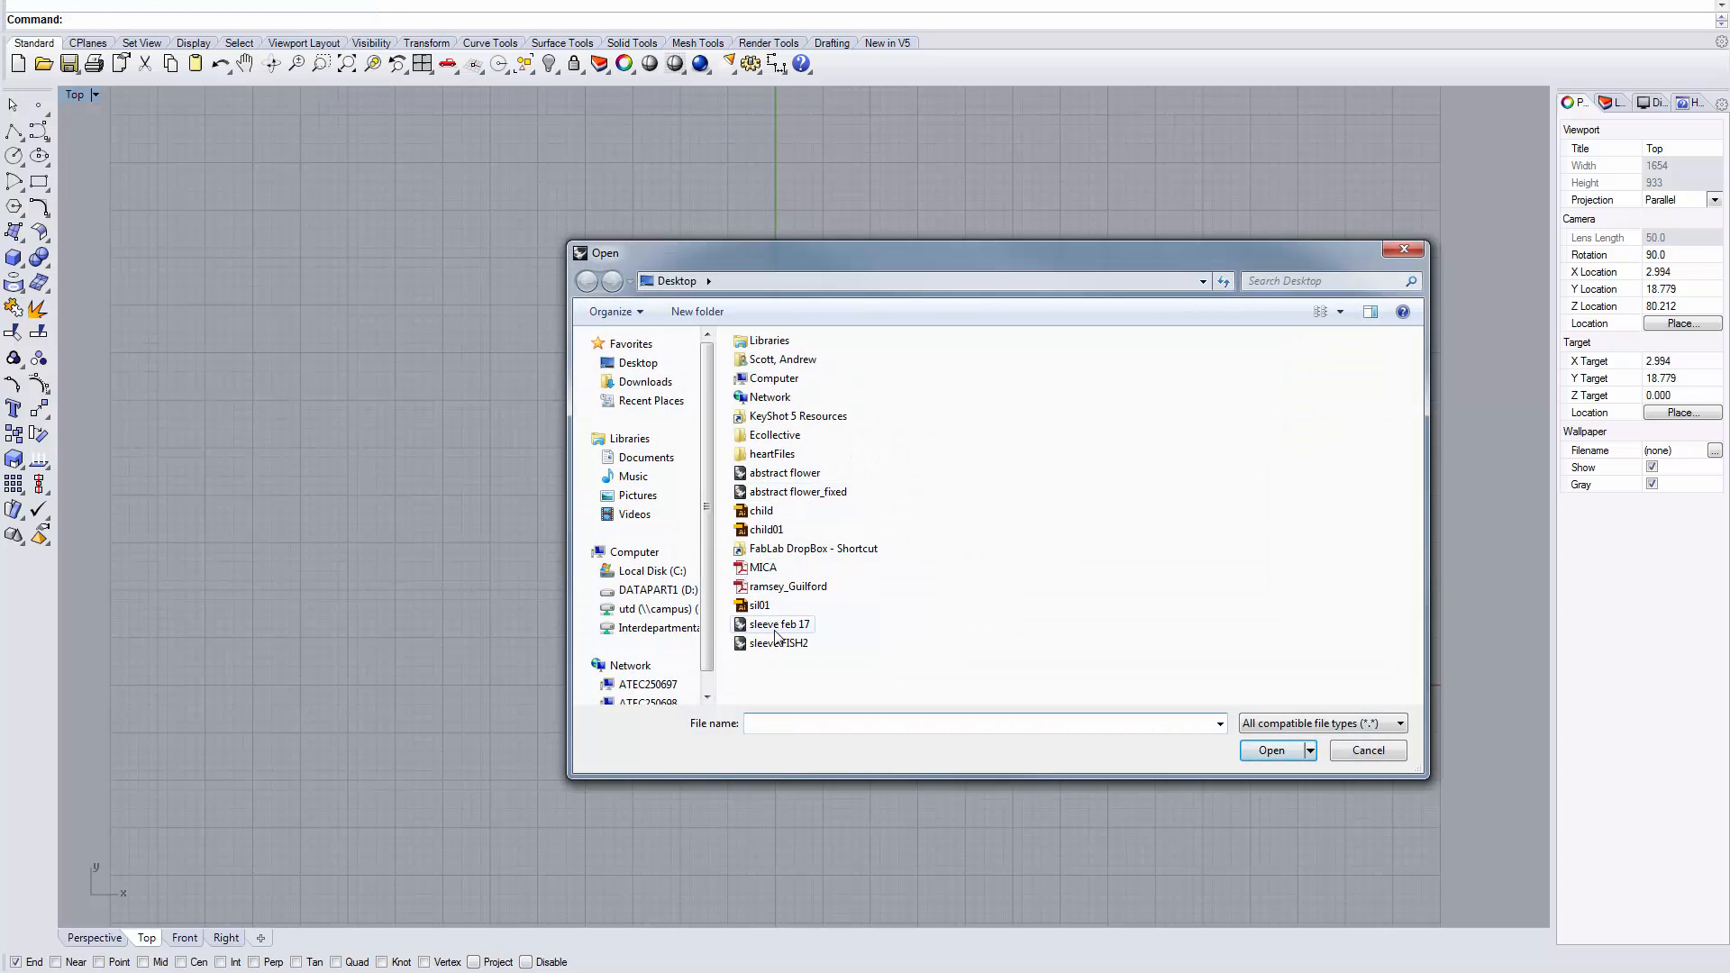
double_click(761, 606)
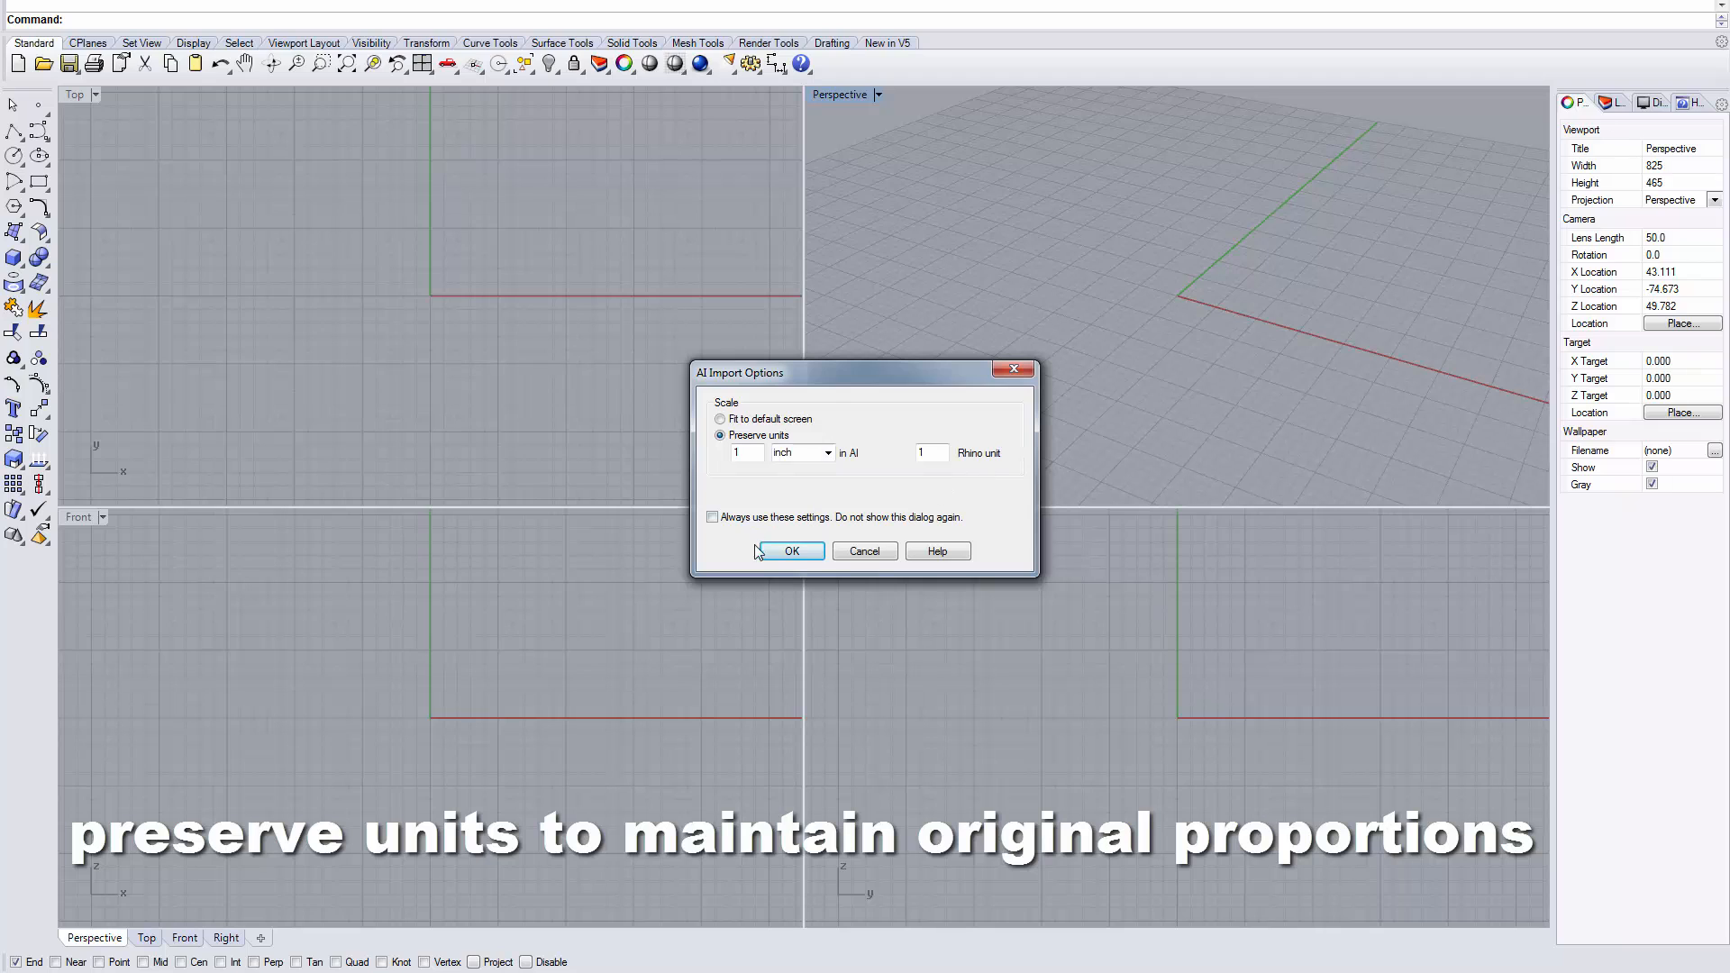
left_click(789, 551)
Step: Maximize the Top viewport, move all the silhouette curves to the left of the origin and place a copy directly above or below them
scroll(484, 398, "down", 6)
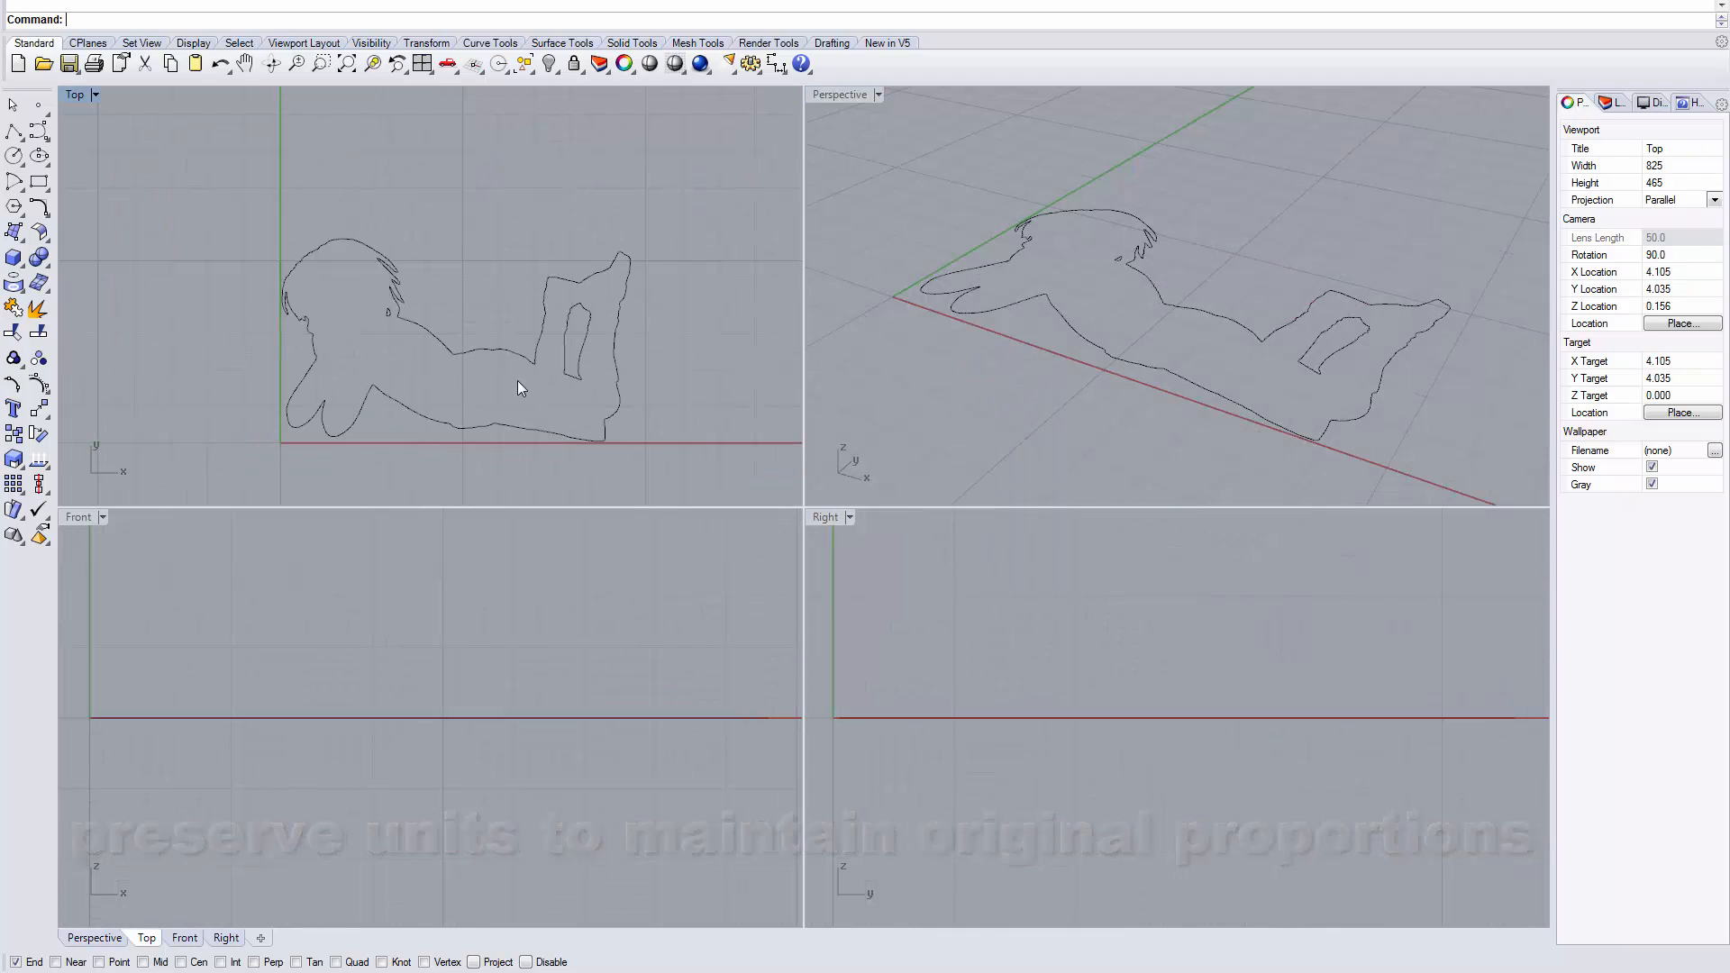
right_click_drag(520, 381, 559, 357)
scroll(558, 357, "down", 4)
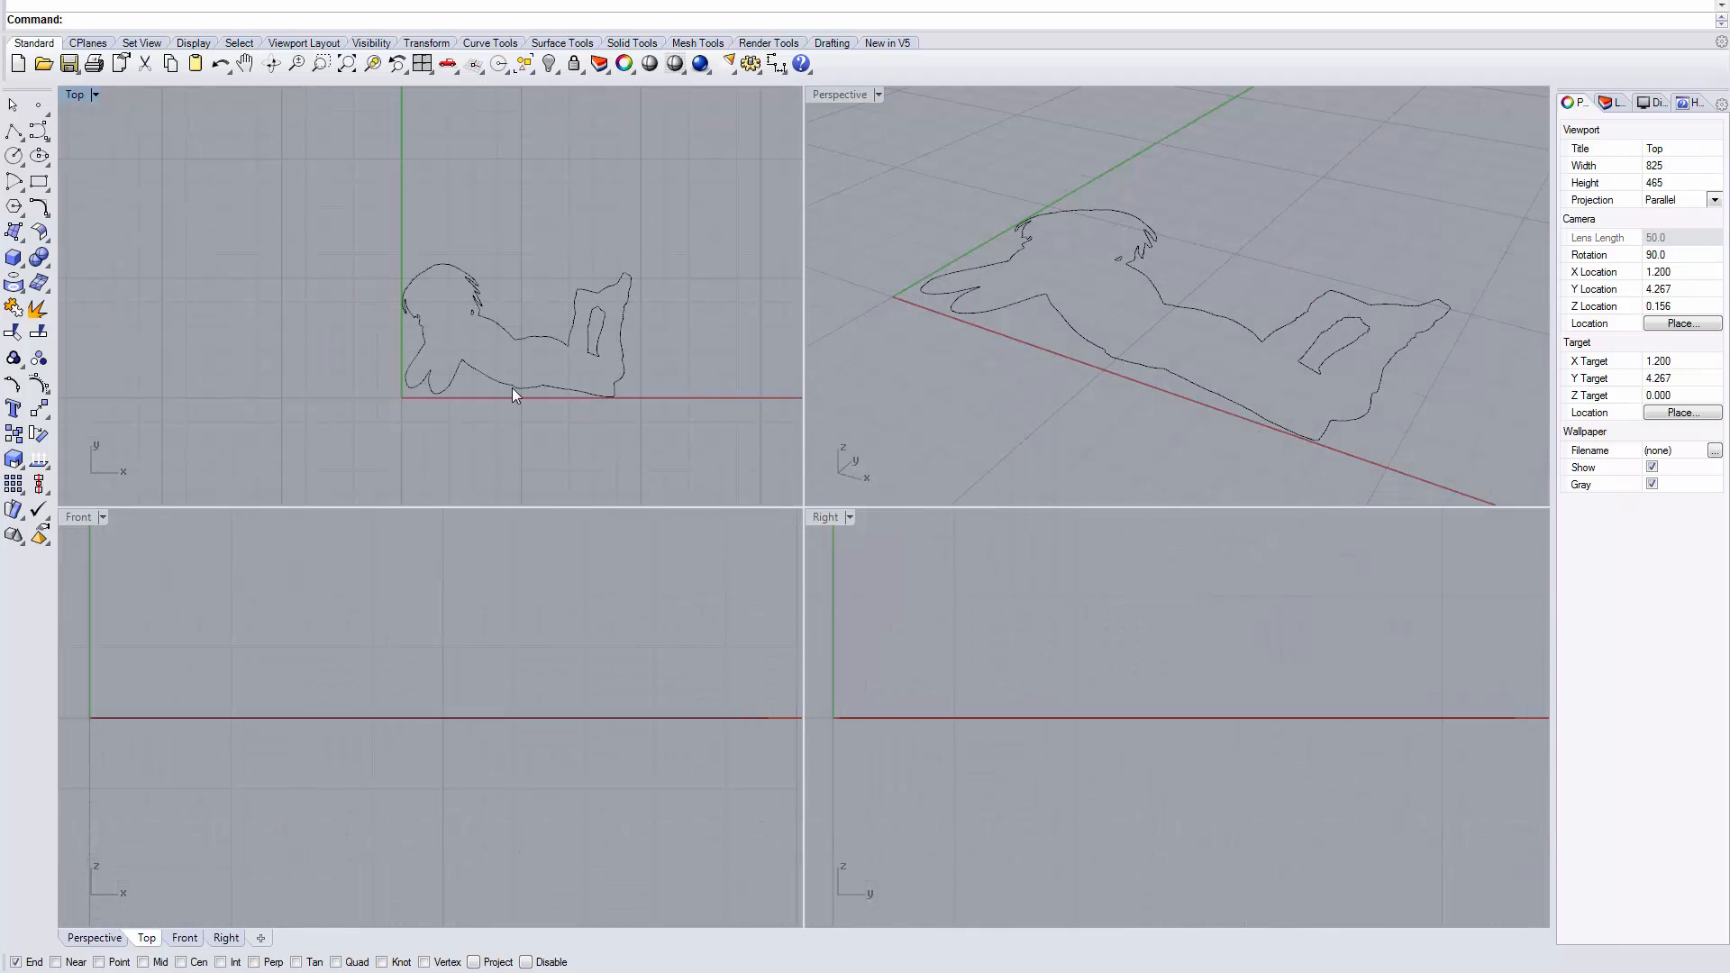
scroll(631, 386, "up", 4)
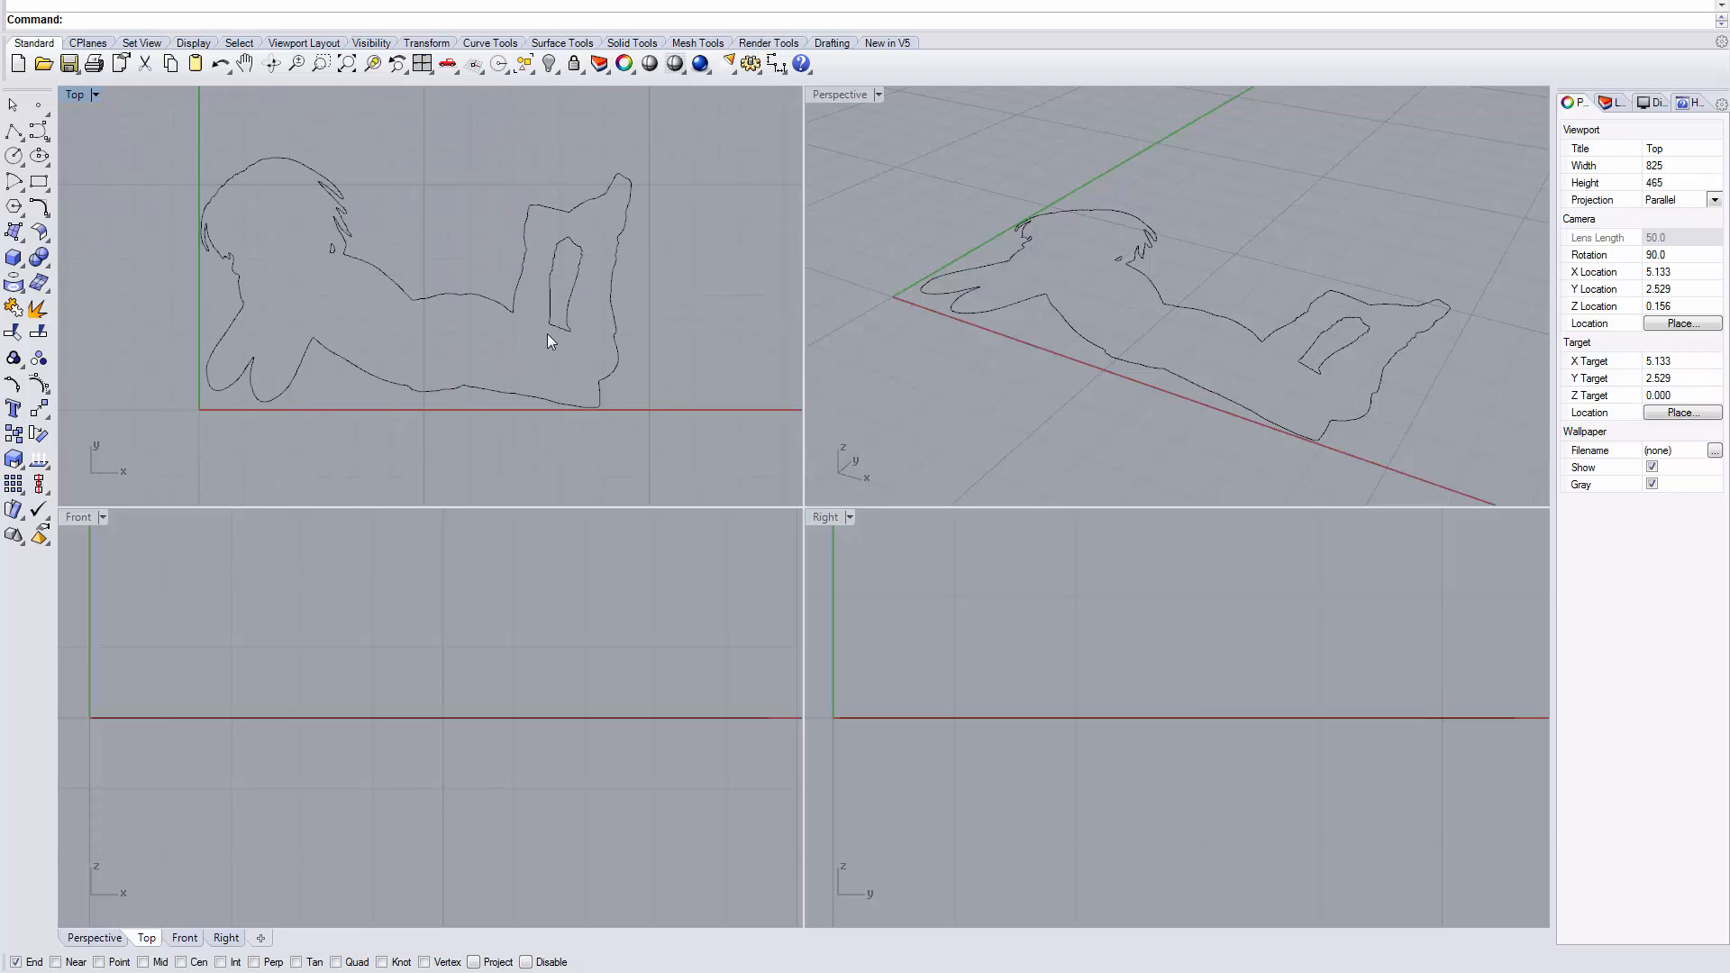
scroll(672, 320, "down", 2)
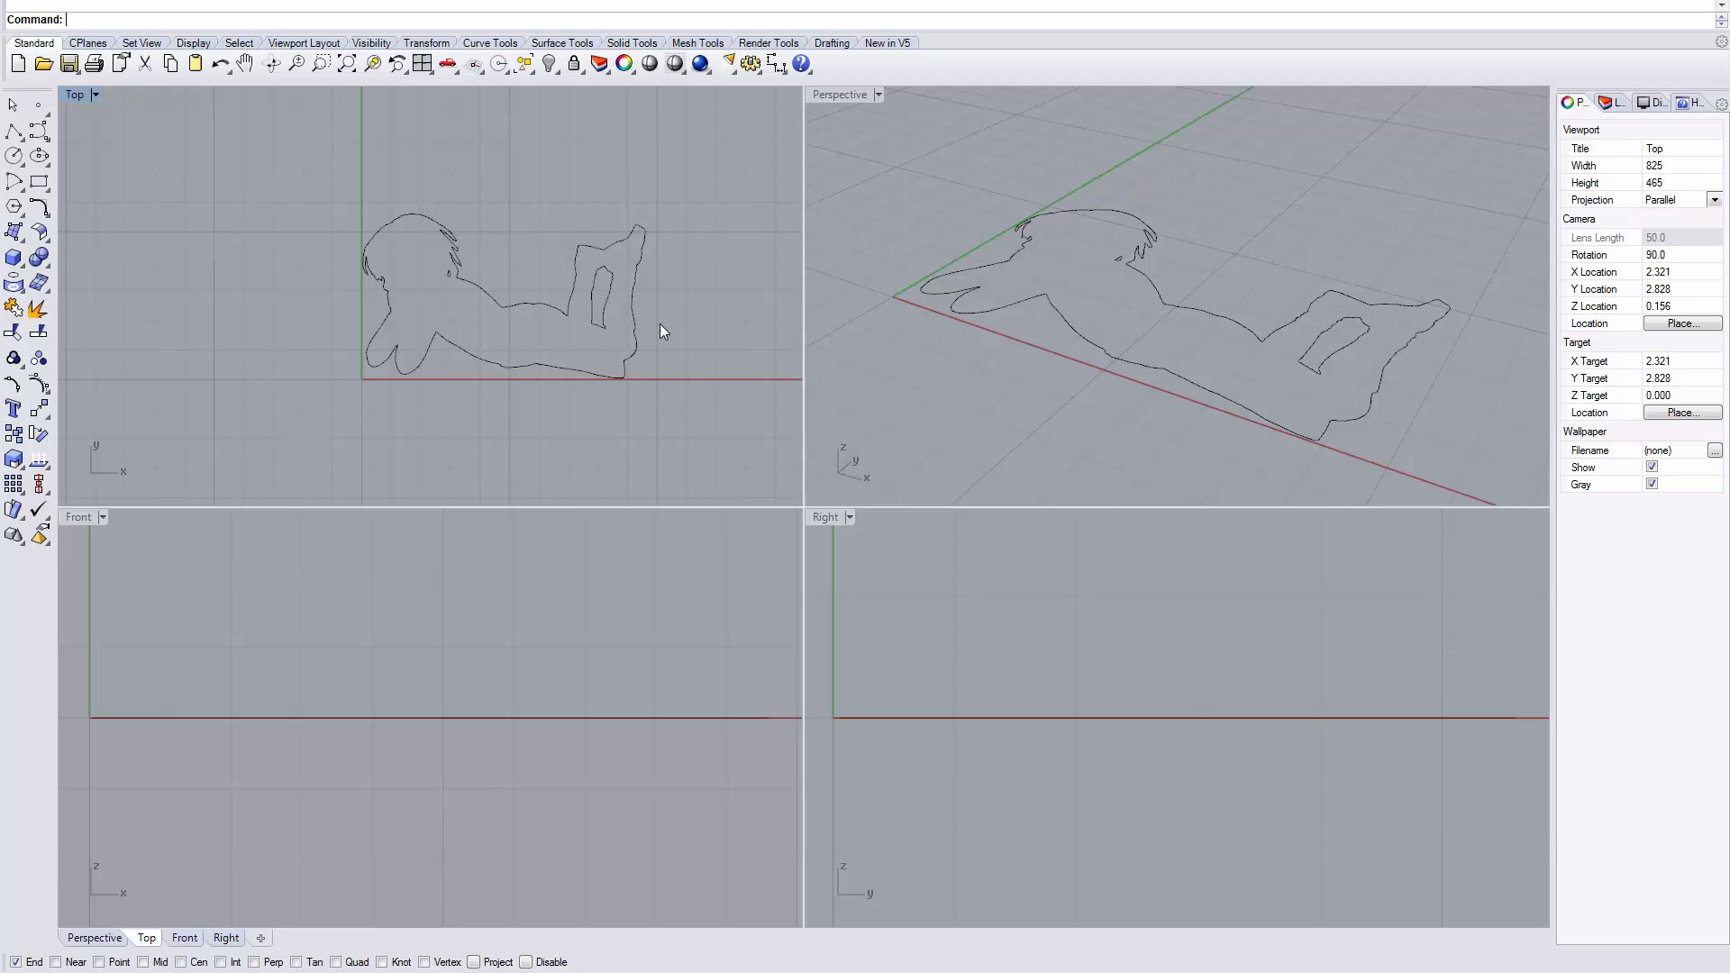
scroll(658, 323, "down", 4)
scroll(592, 352, "down", 3)
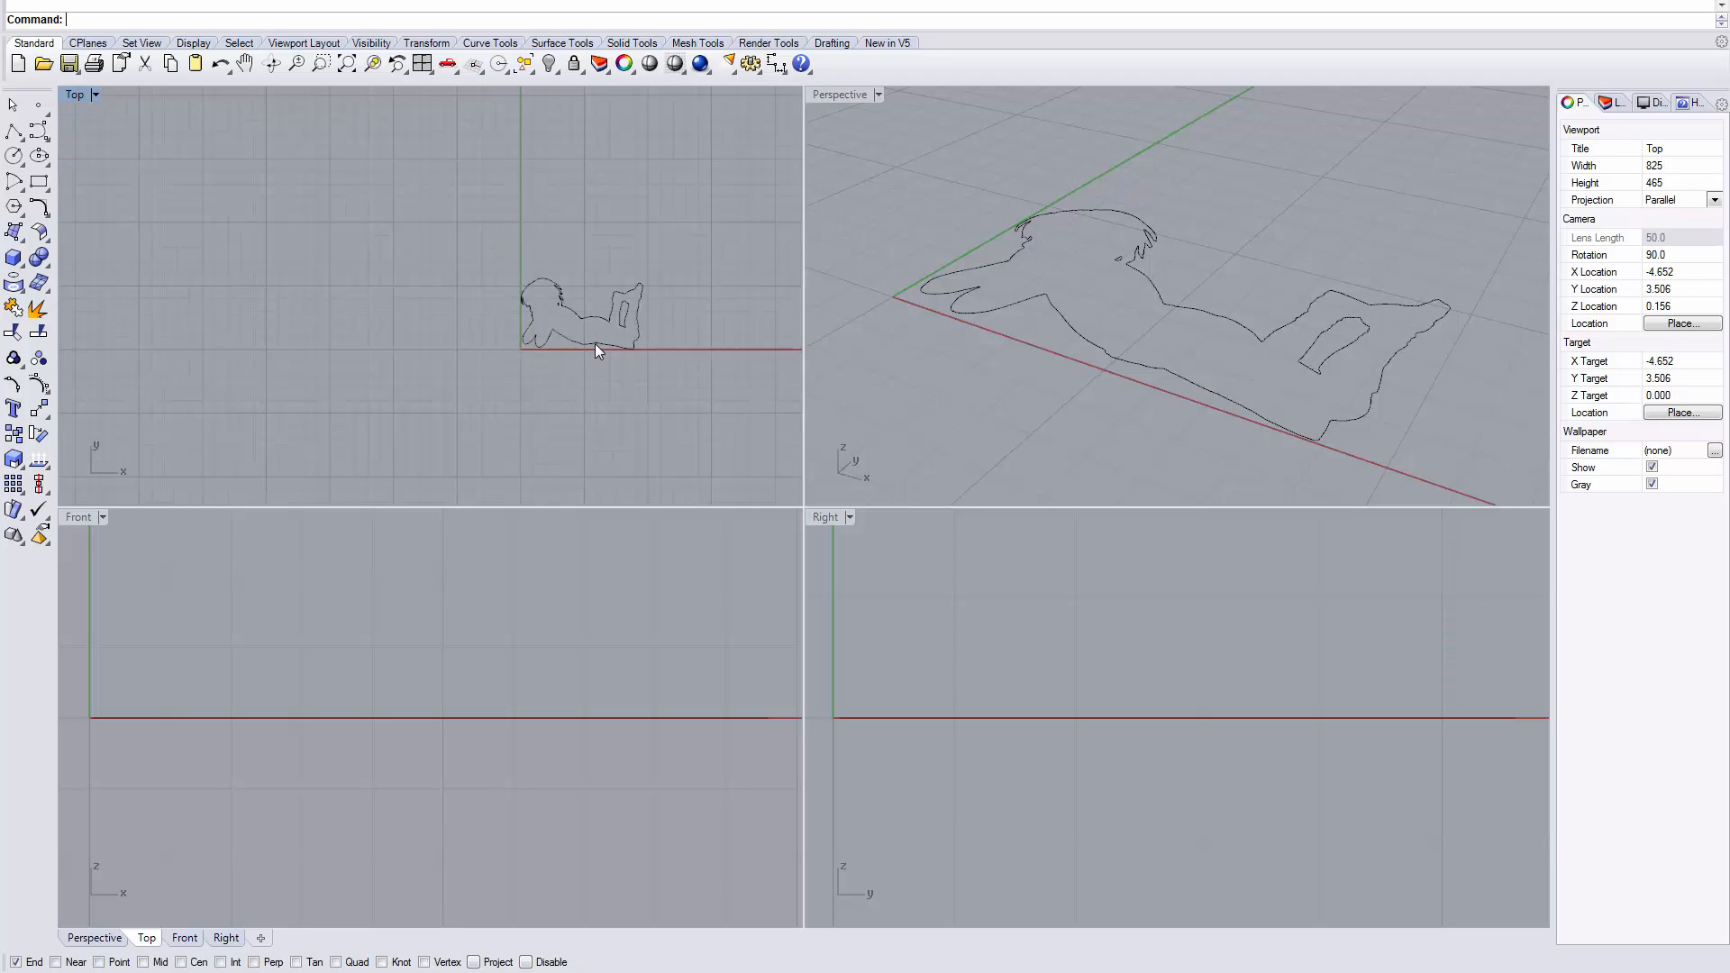
double_click(76, 96)
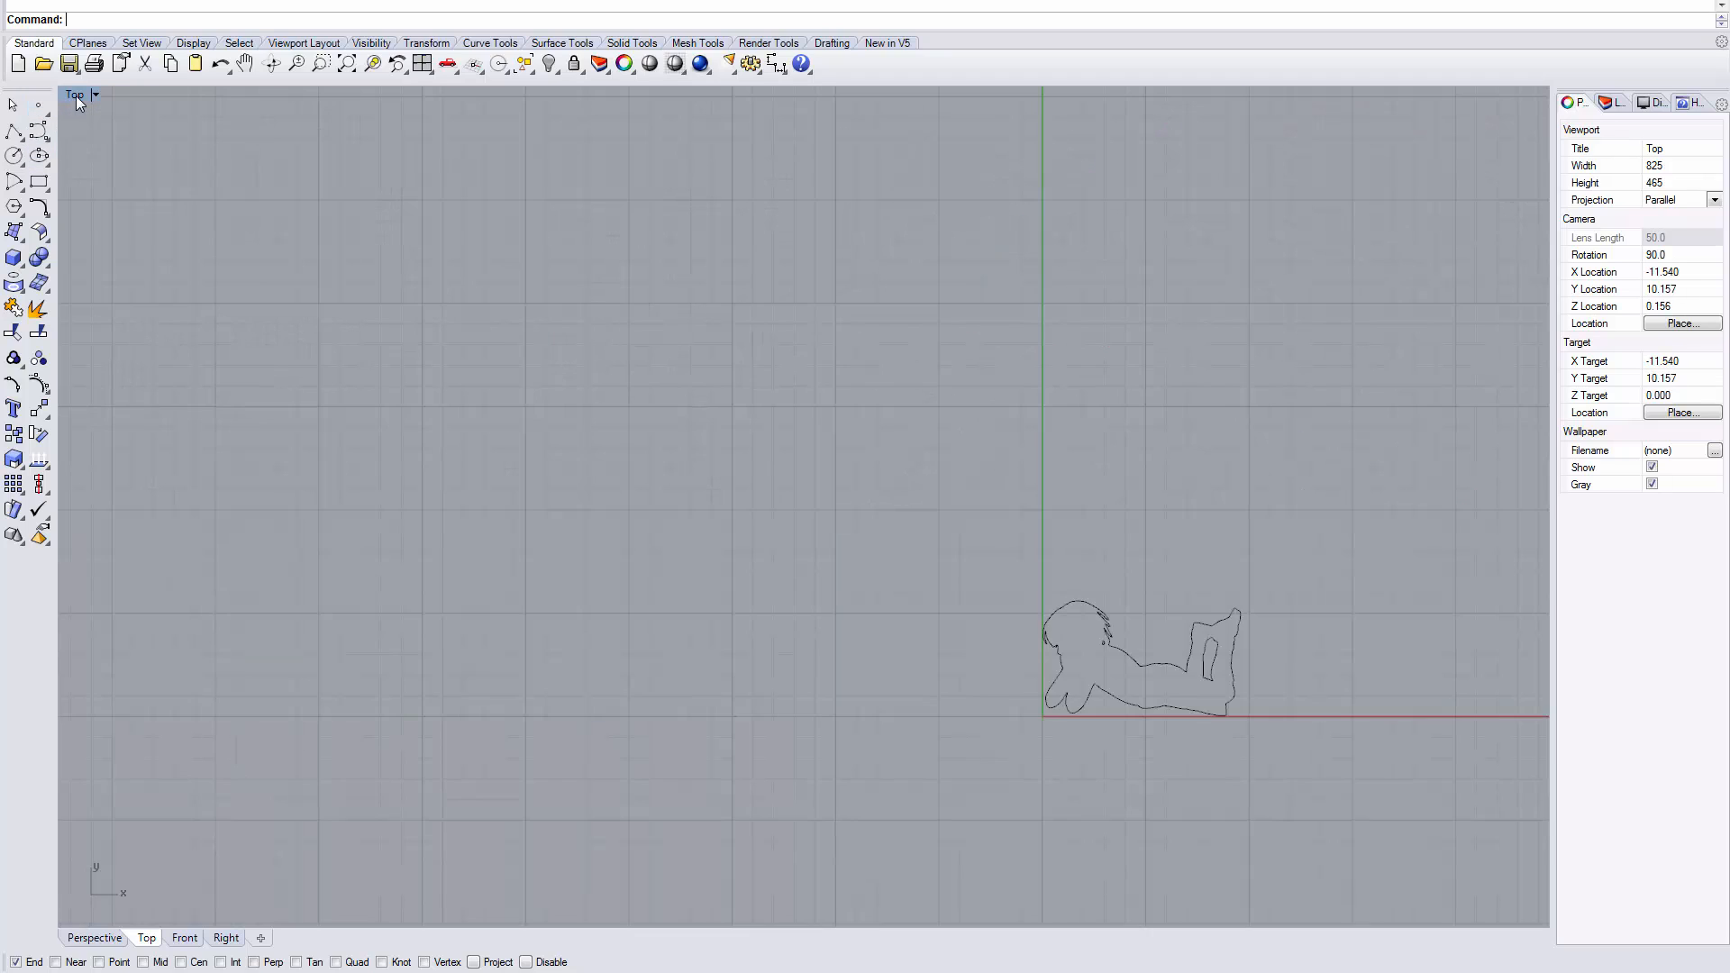
scroll(1218, 689, "up", 2)
left_click_drag(857, 471, 1275, 775)
left_click_drag(1244, 702, 467, 484)
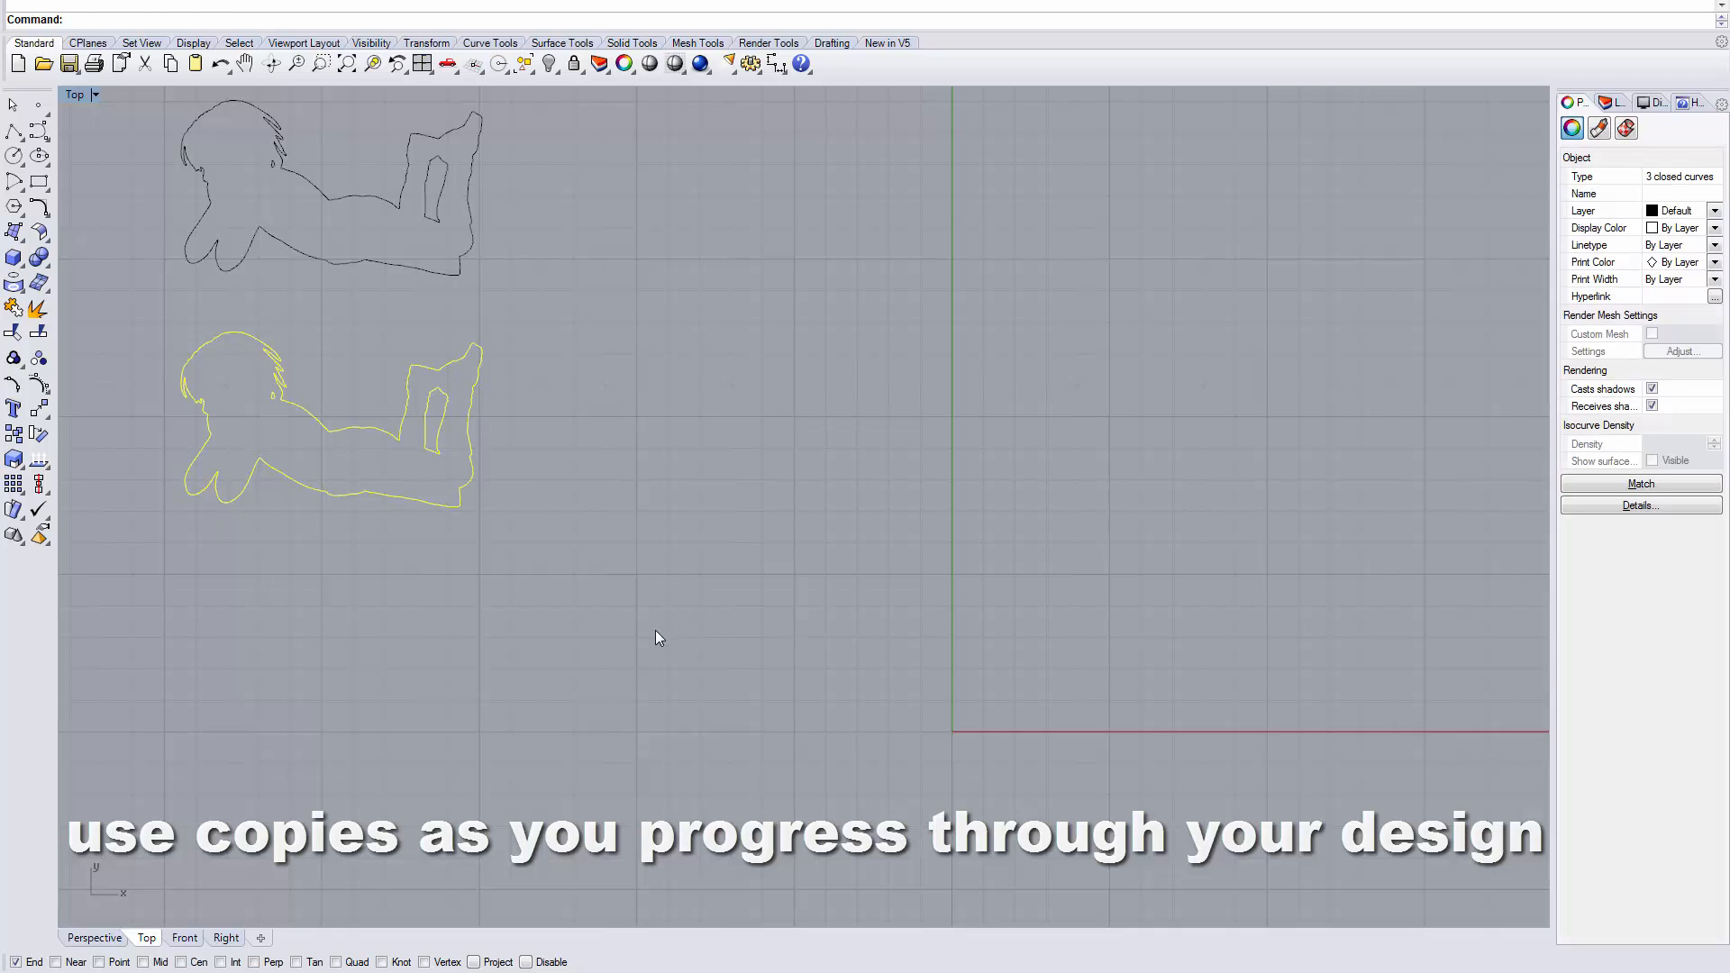
left_click(492, 607)
Step: Draw a notch rectangle with its first corner at the origin (0), 0.13 wide and 1 high
right_click_drag(472, 595, 606, 581)
scroll(441, 425, "up", 4)
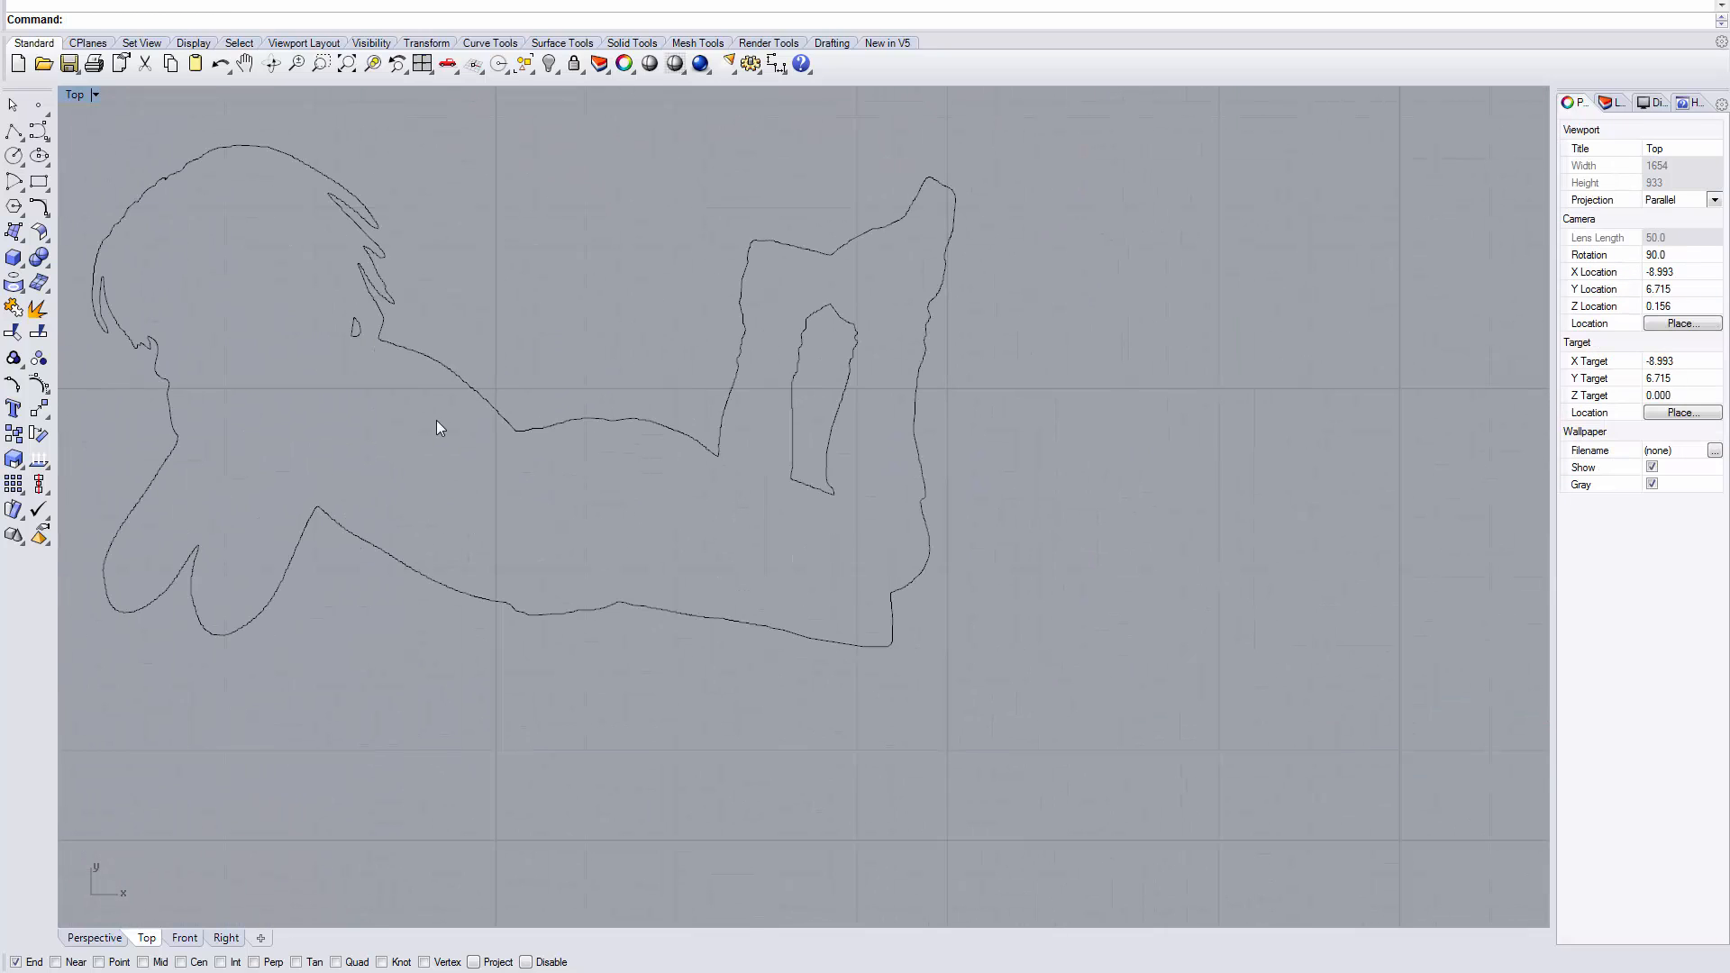
scroll(462, 422, "up", 2)
scroll(461, 424, "down", 4)
scroll(461, 435, "down", 2)
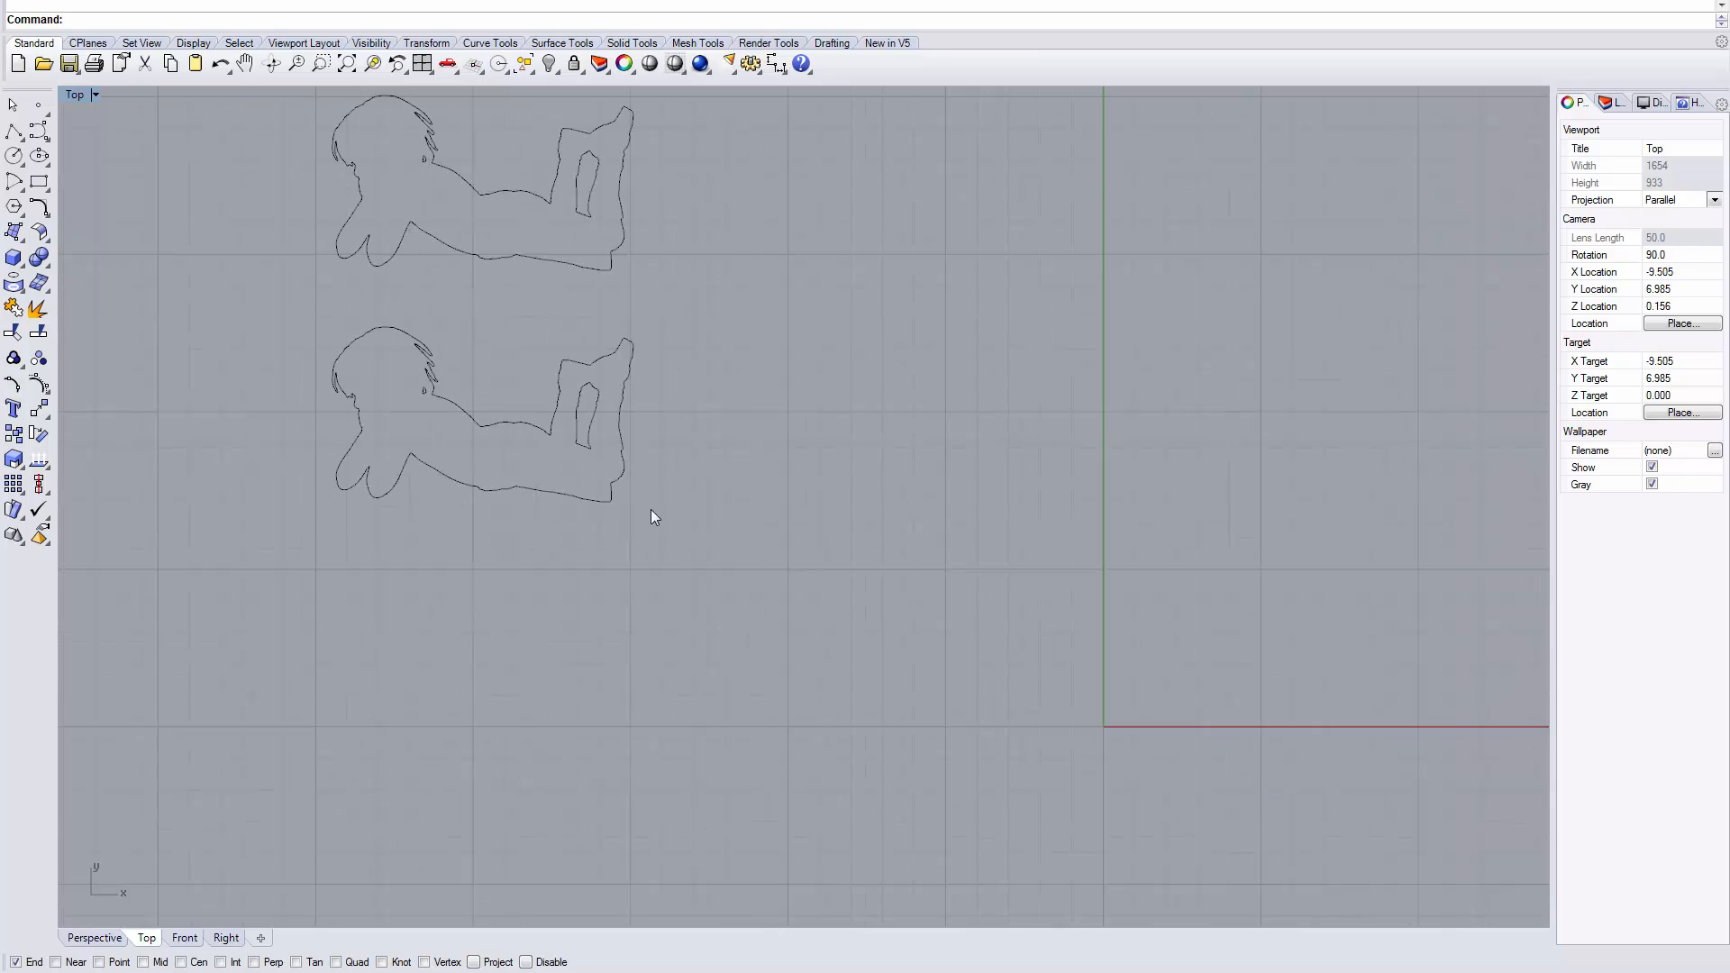
right_click_drag(652, 513, 621, 498)
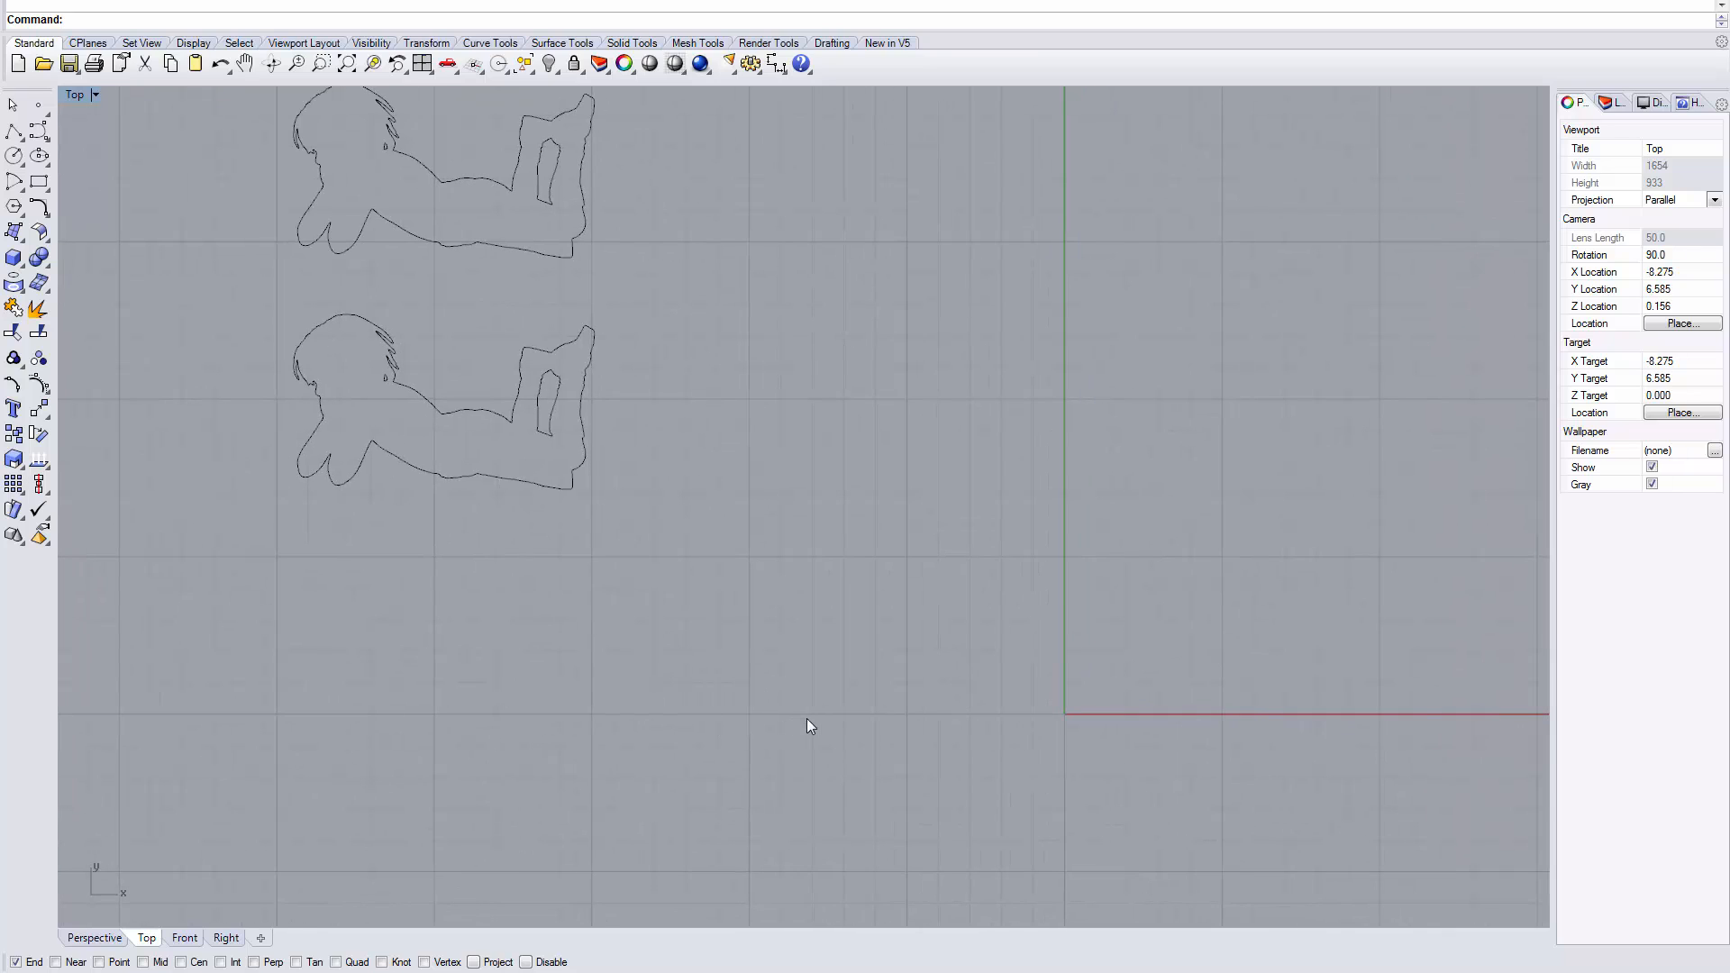
left_click(39, 181)
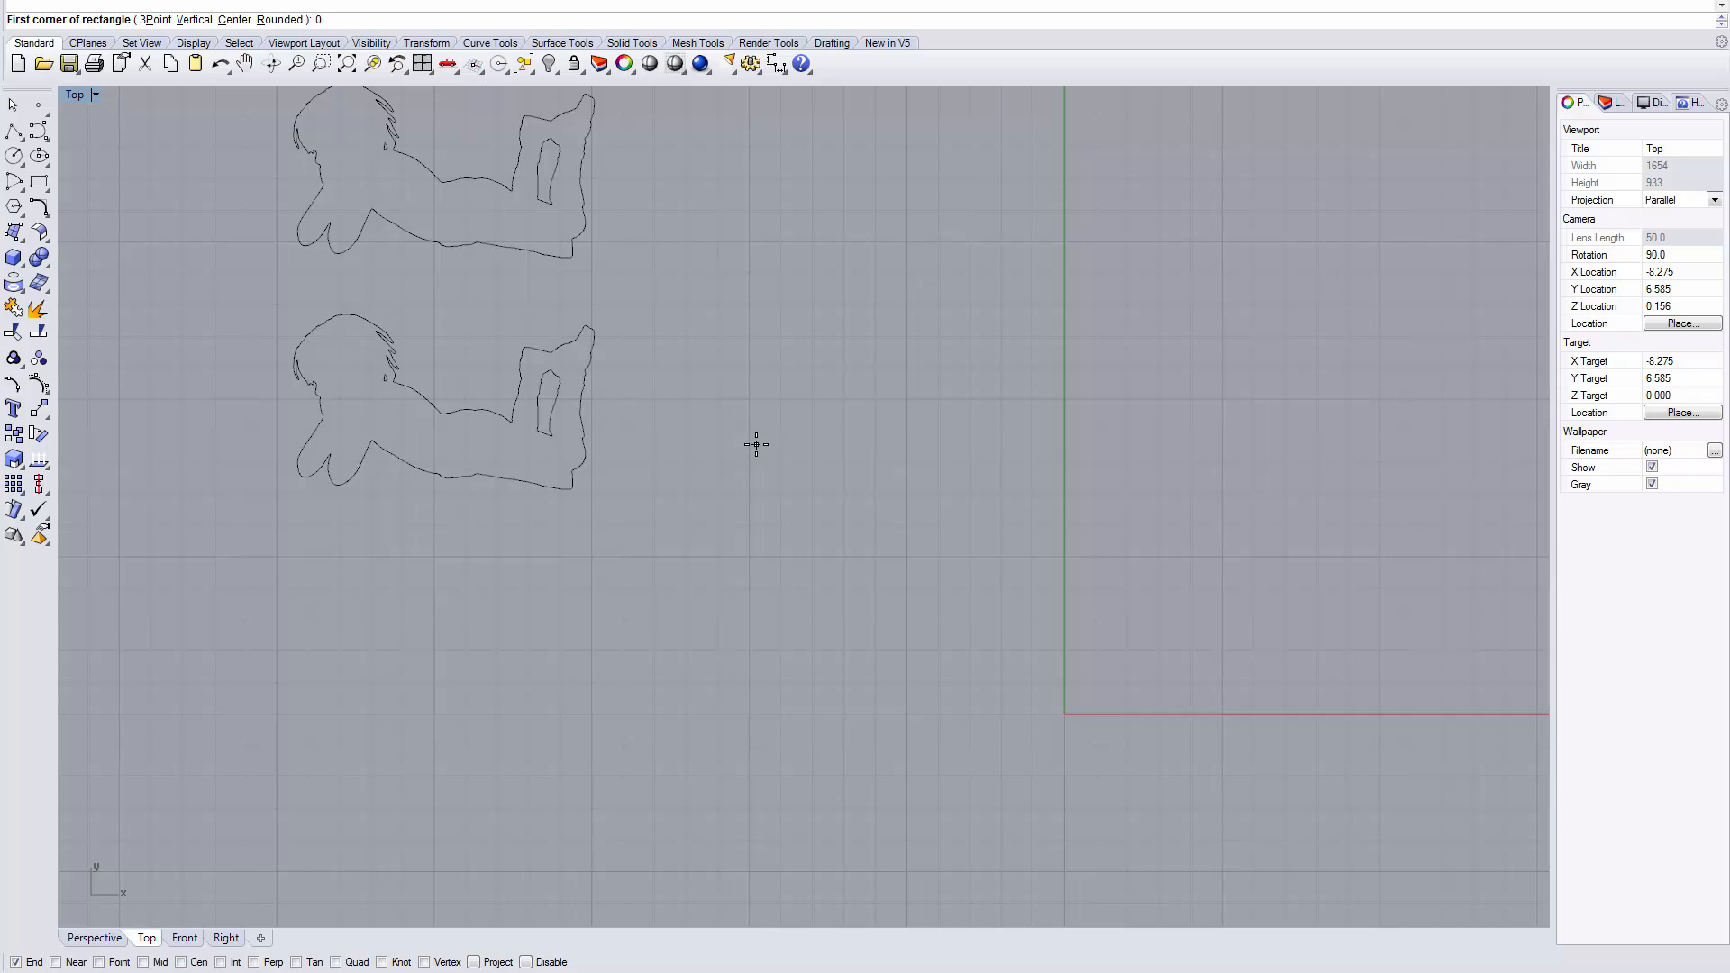
key("Return")
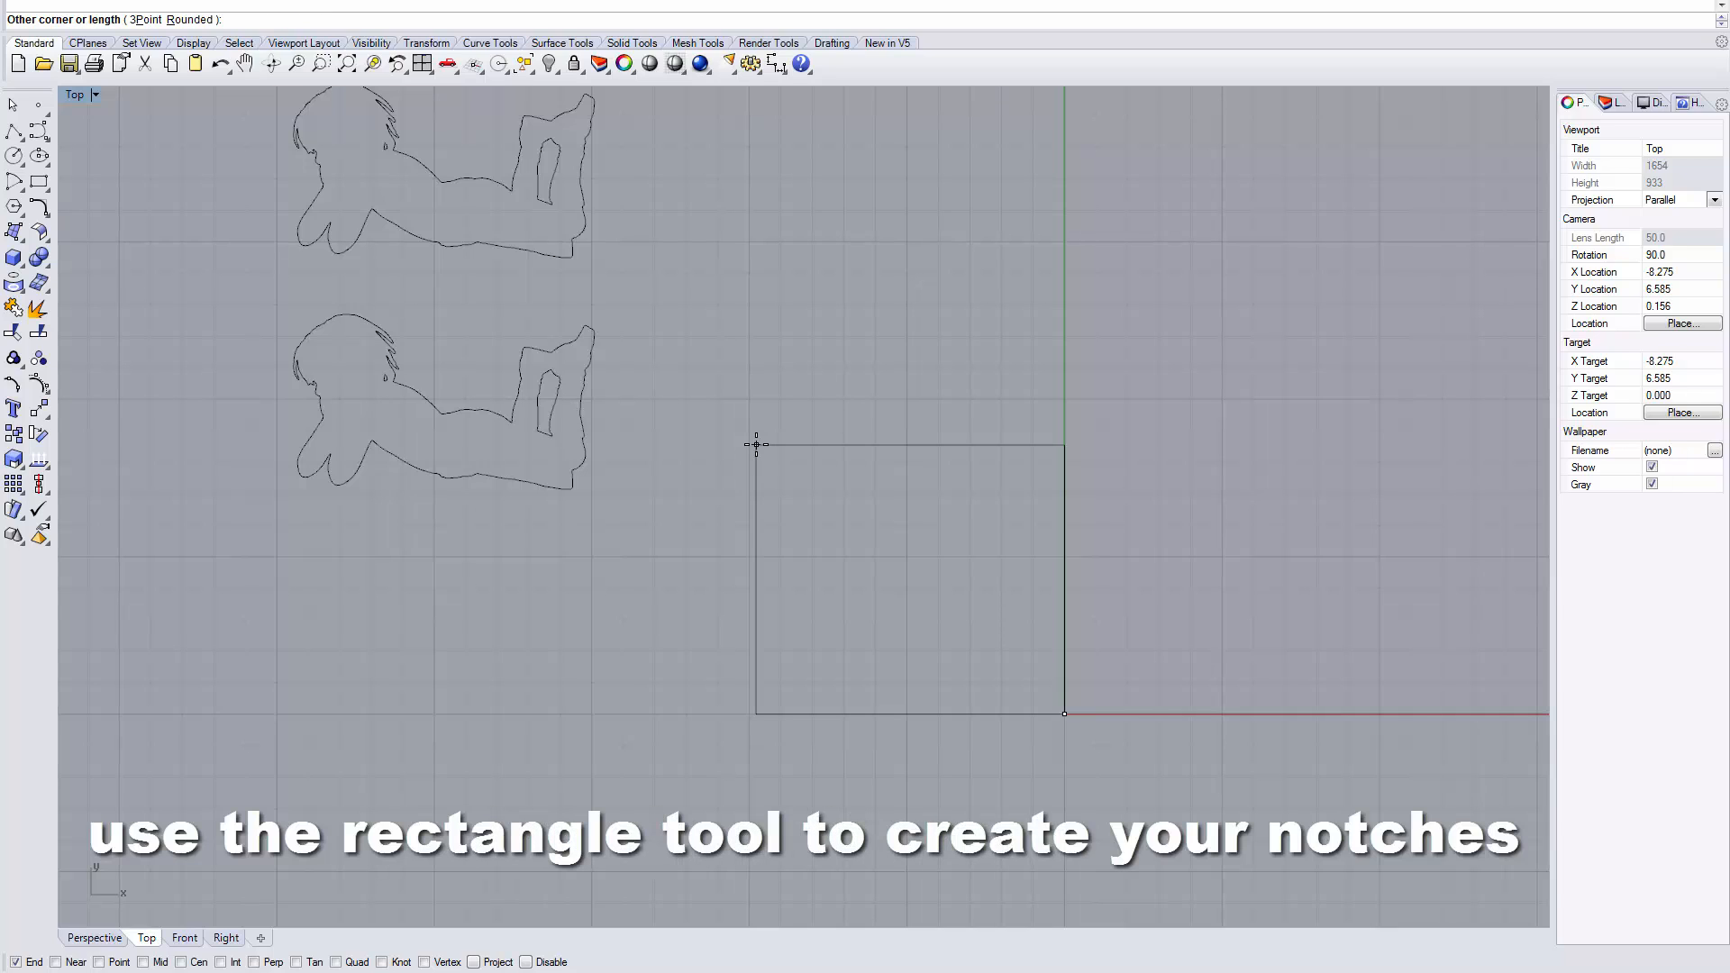
type(".13")
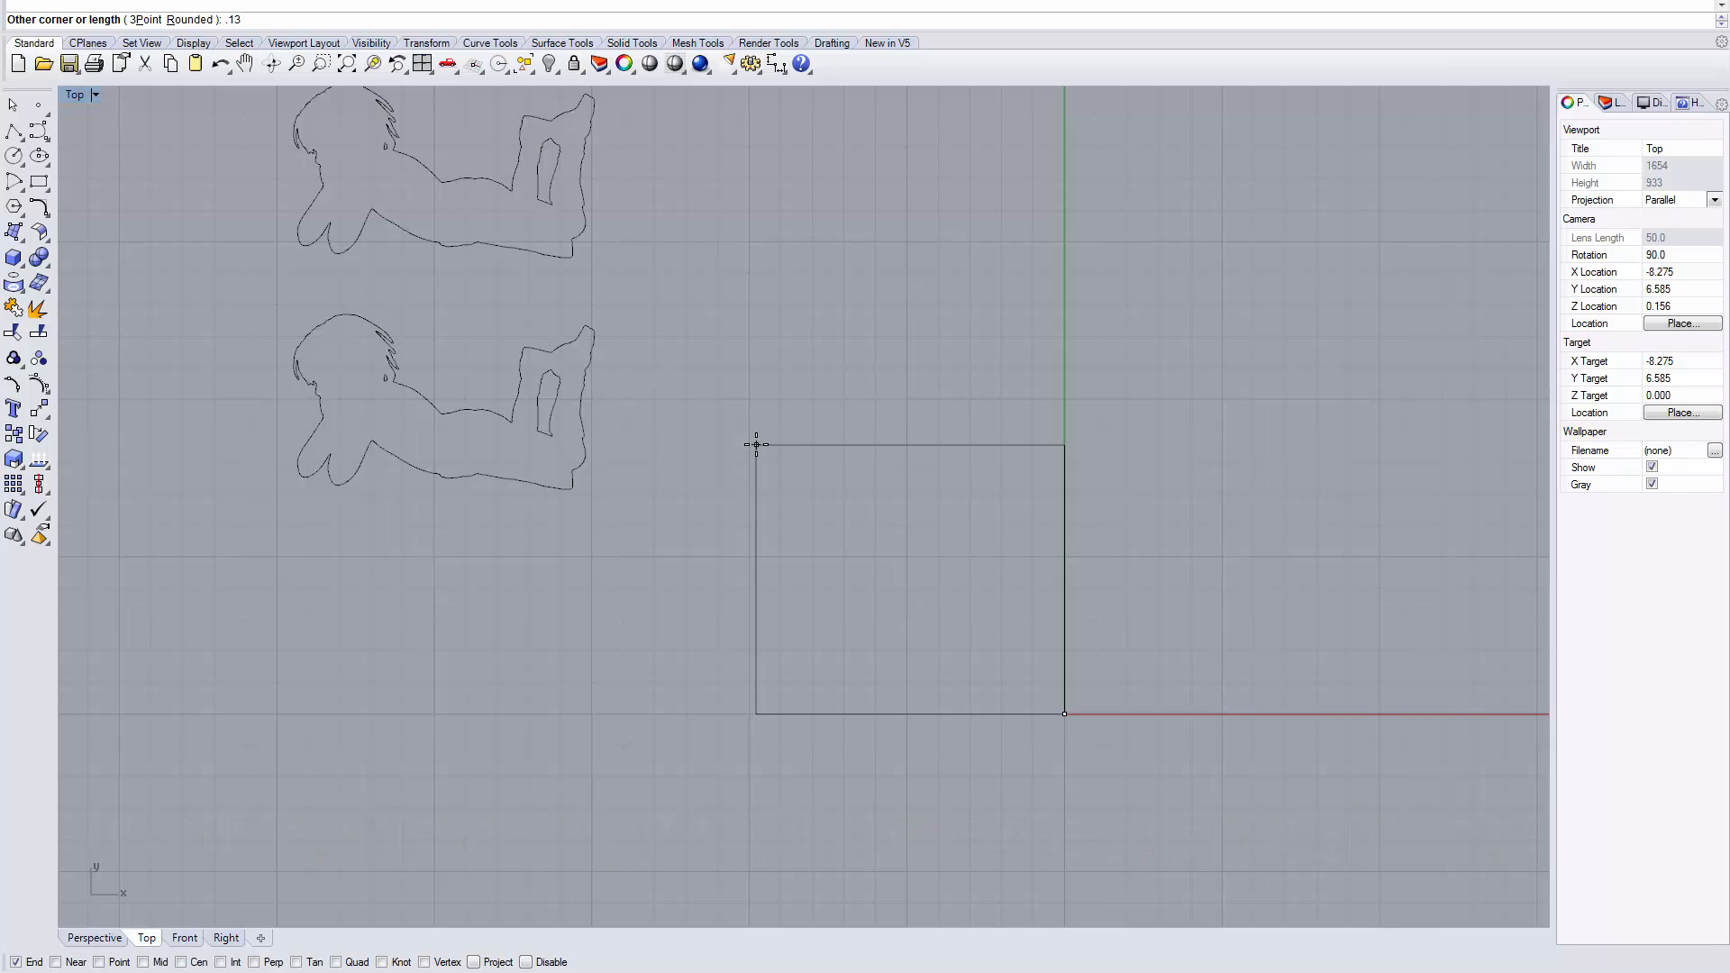
key("Return")
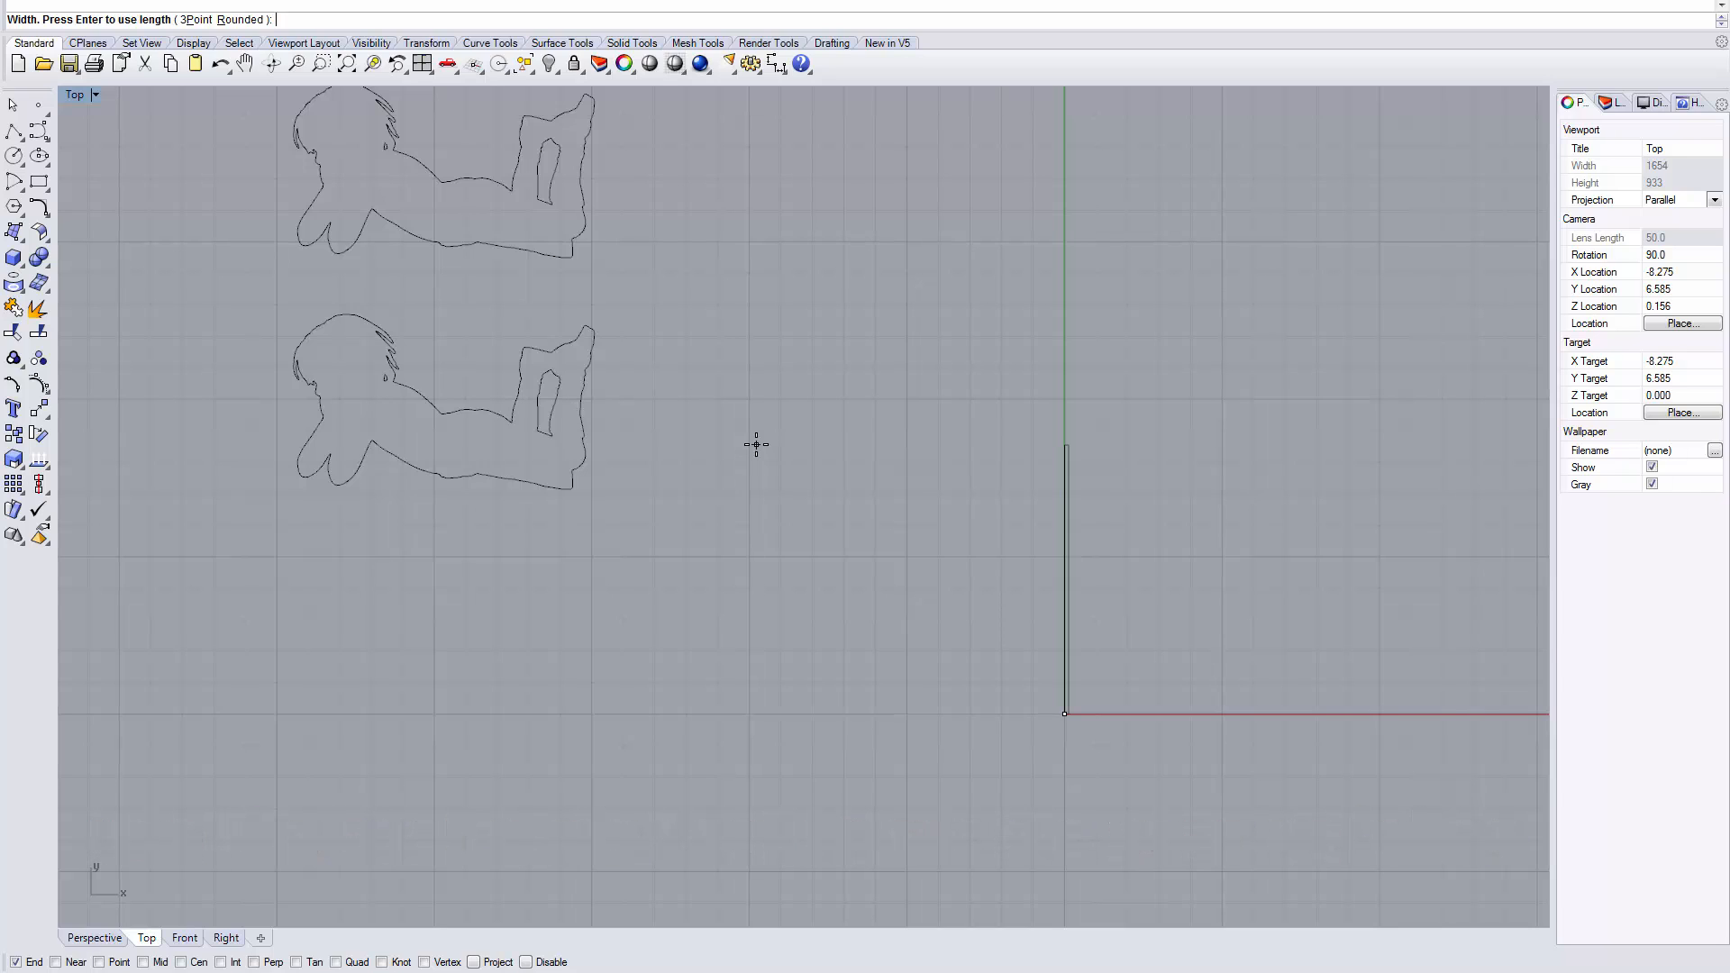
type("1")
key("Return")
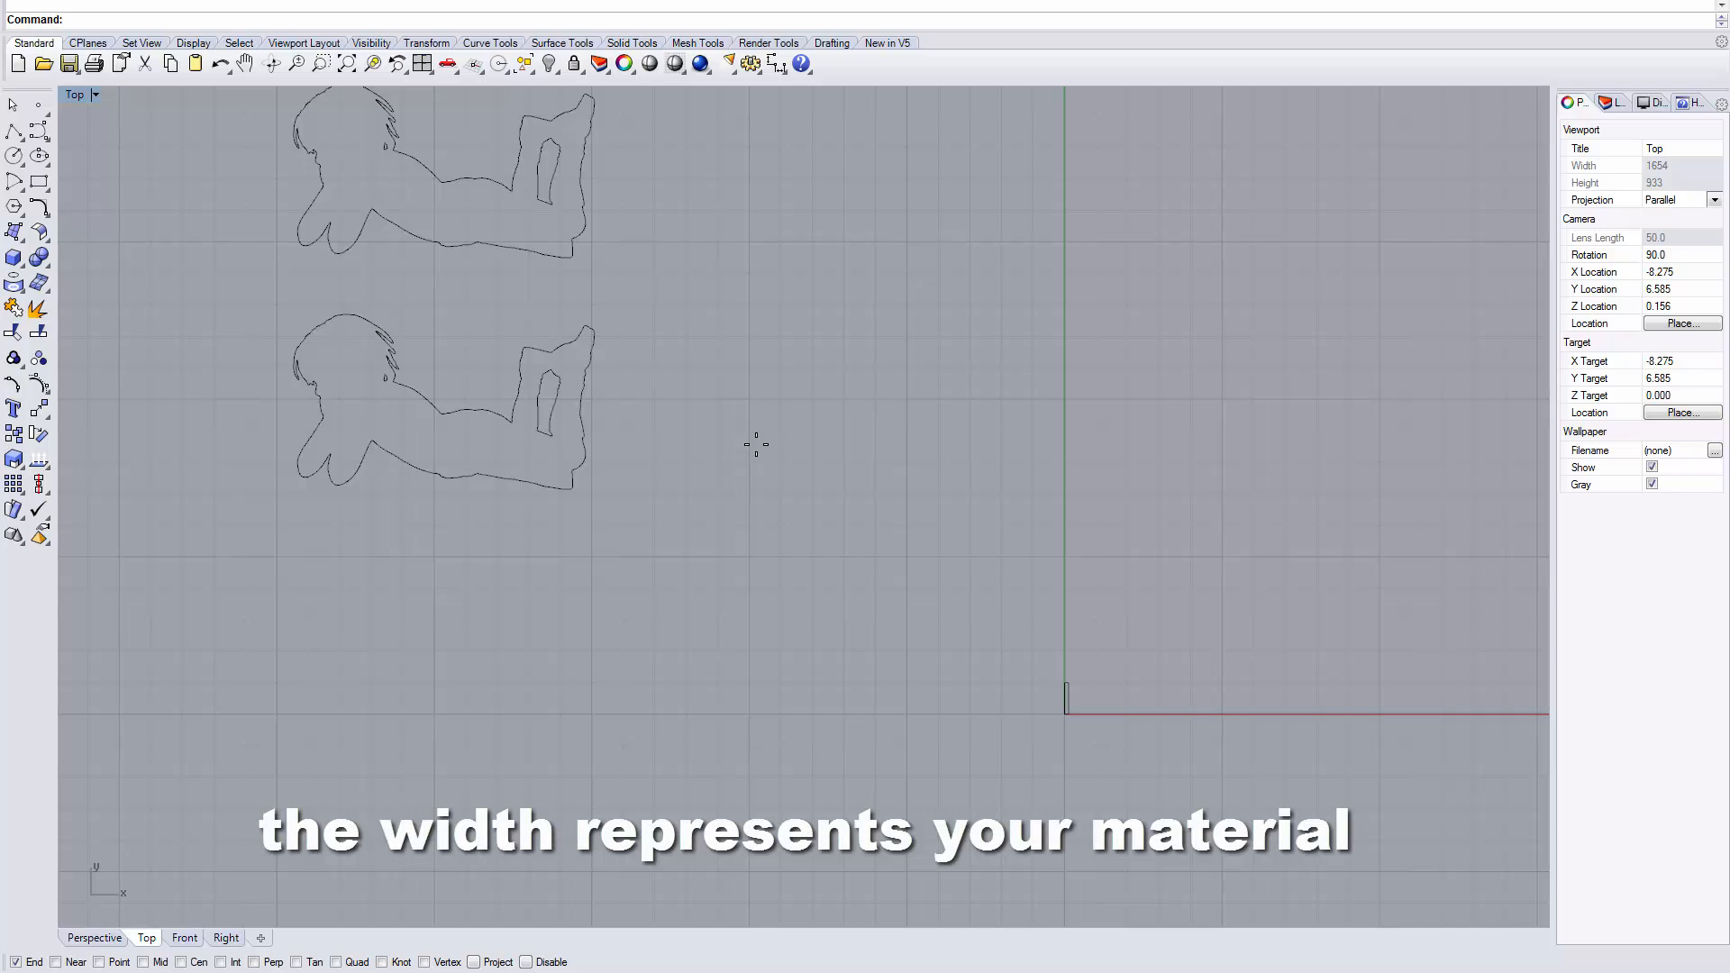
Step: Move the notch rectangle onto the lower silhouette so it stands upright across the middle of the back's outline
left_click_drag(1067, 703, 478, 419)
scroll(478, 418, "up", 5)
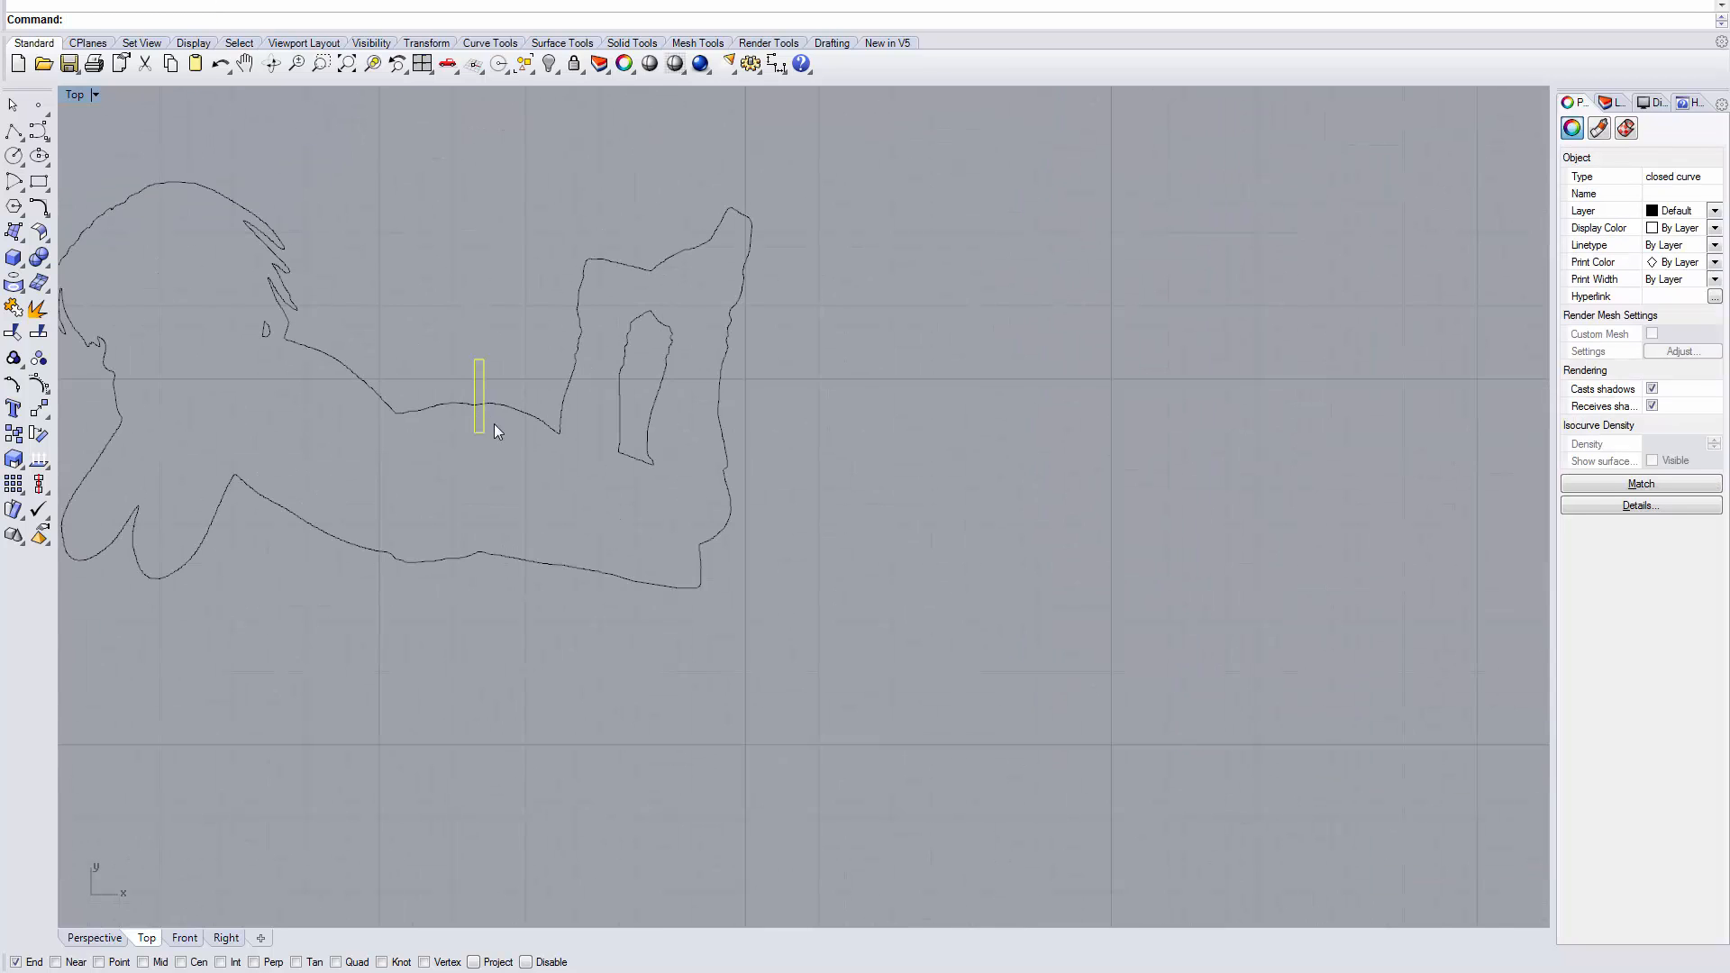
right_click_drag(493, 423, 947, 506)
left_click_drag(901, 473, 896, 478)
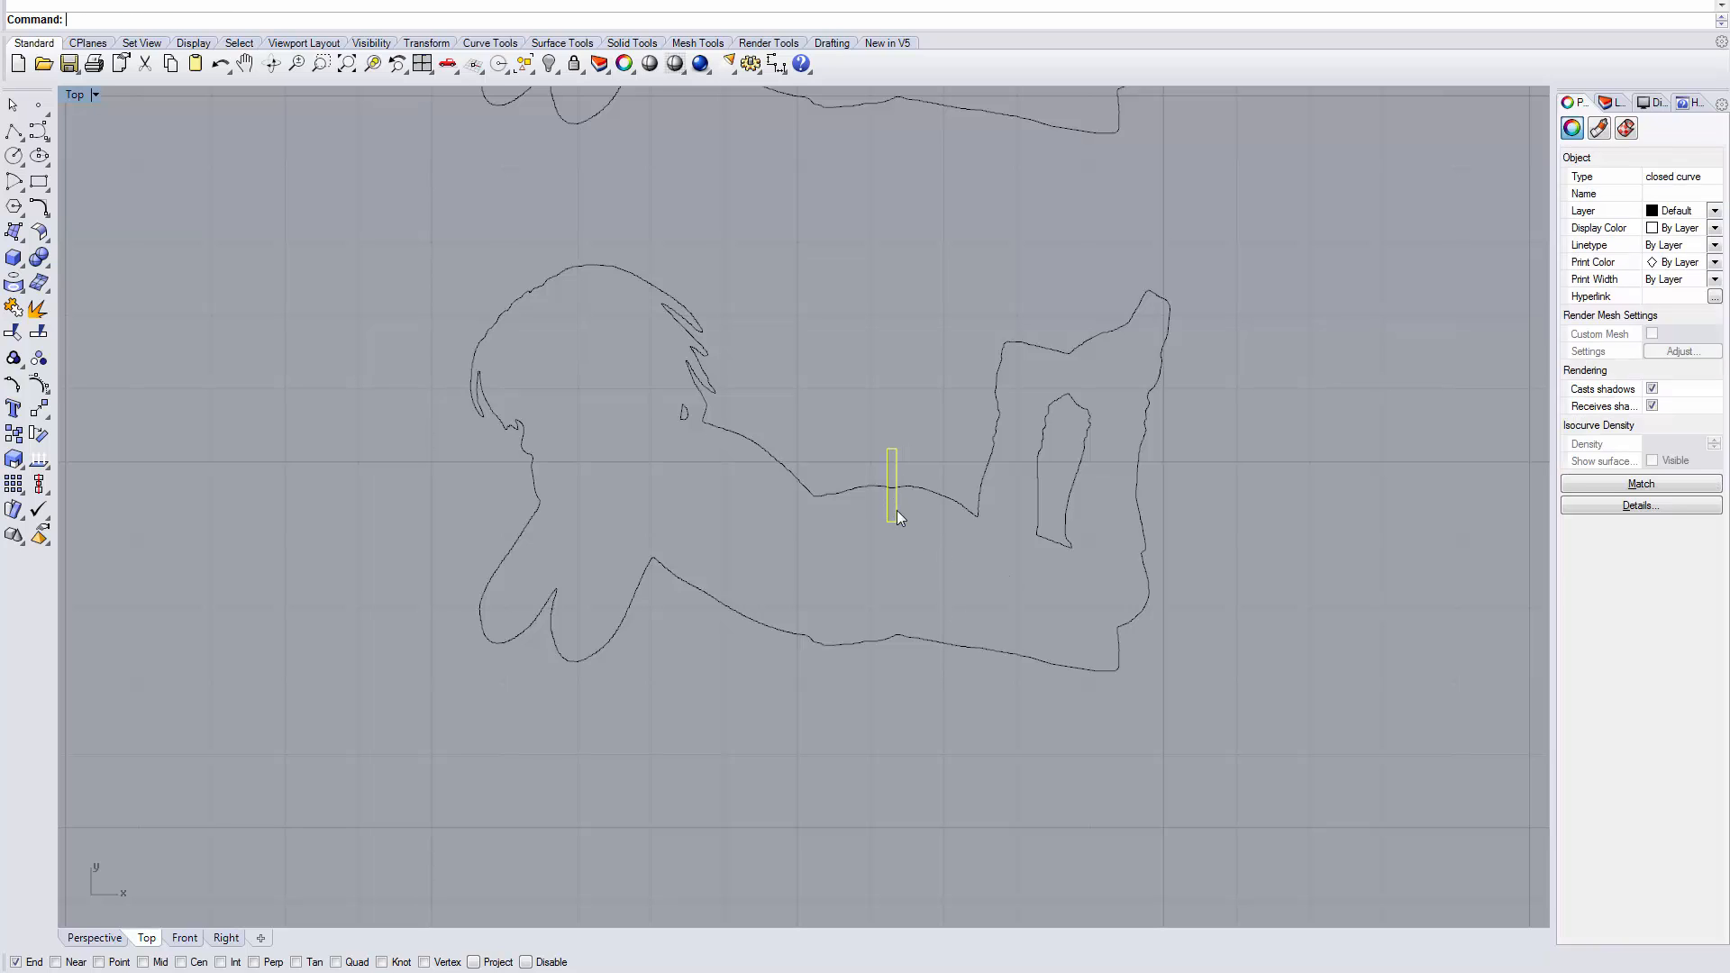
Step: Turn off the End object snap and place a copy of the notch rectangle, rotated to a shallow diagonal, across the outline at the knee
left_click_drag(895, 510, 1188, 609)
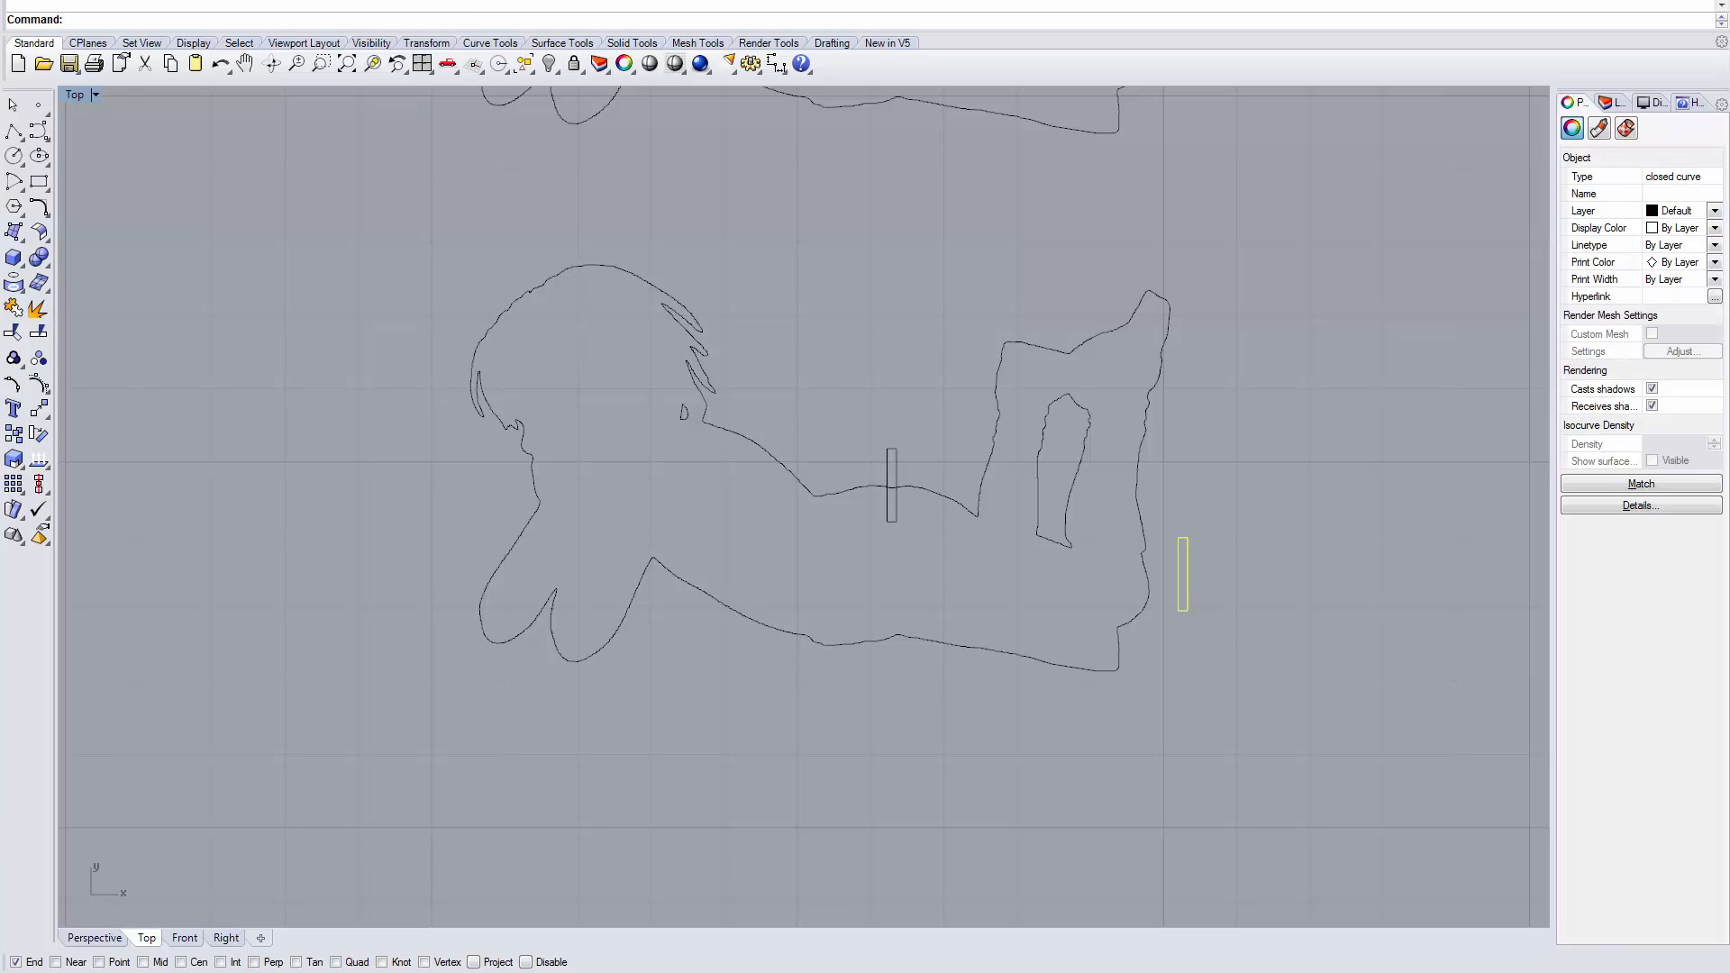
left_click(17, 964)
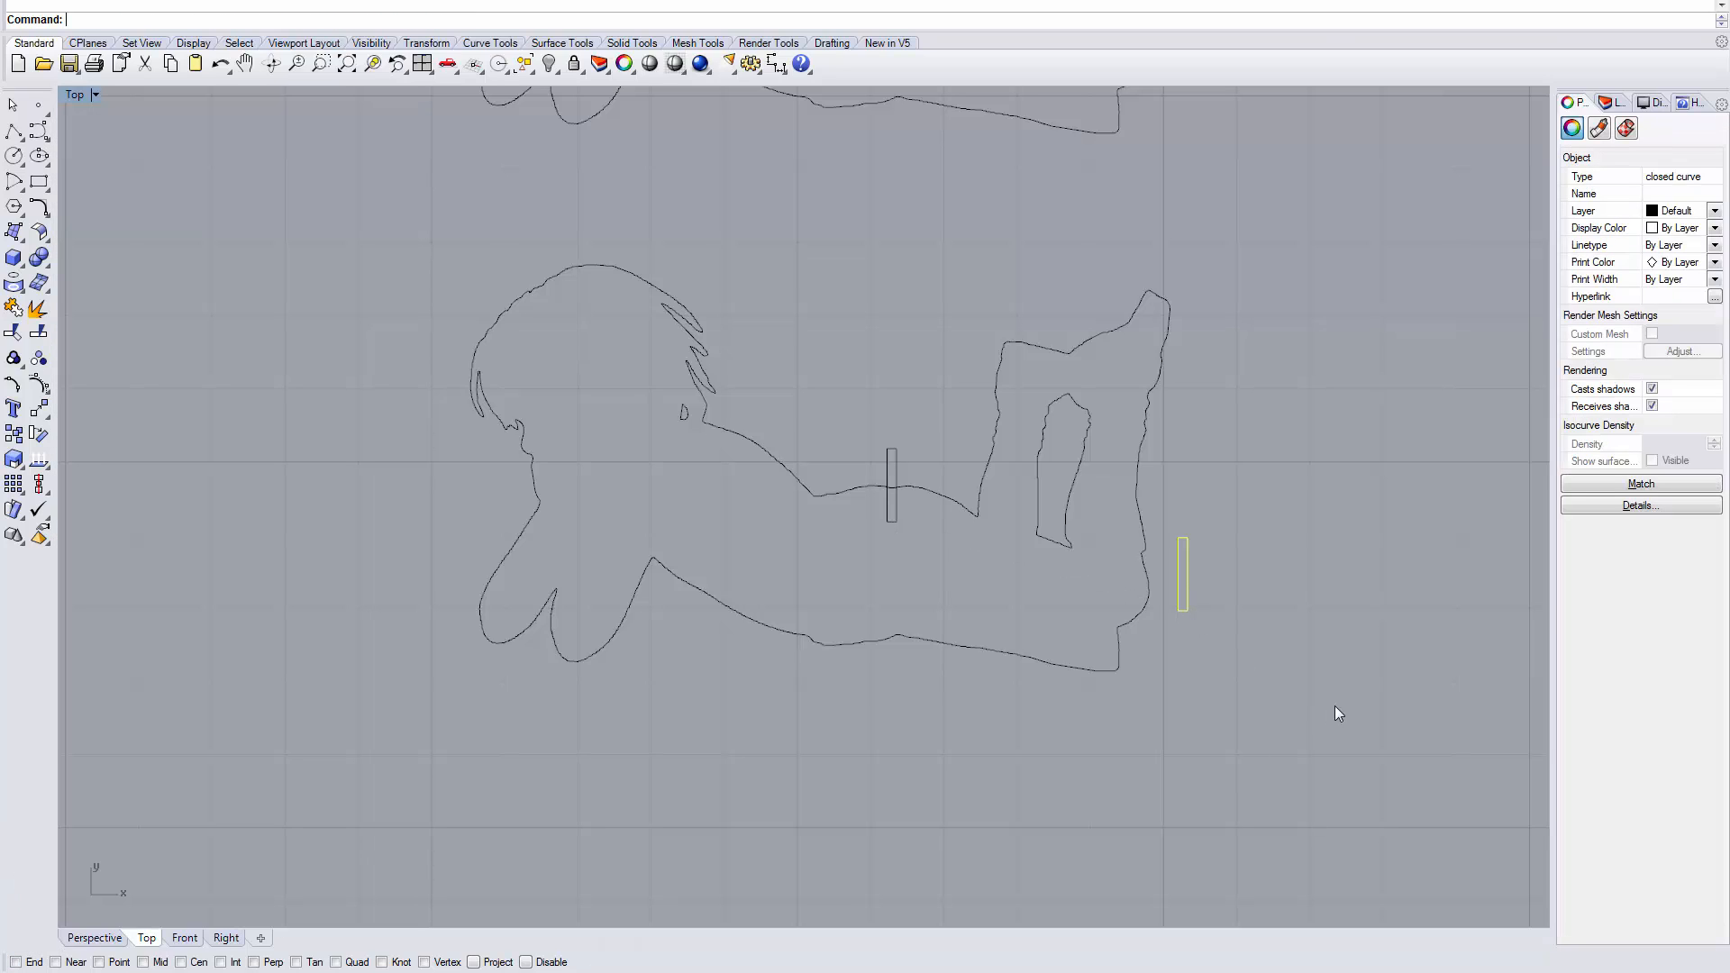
type("rotate")
key("Return")
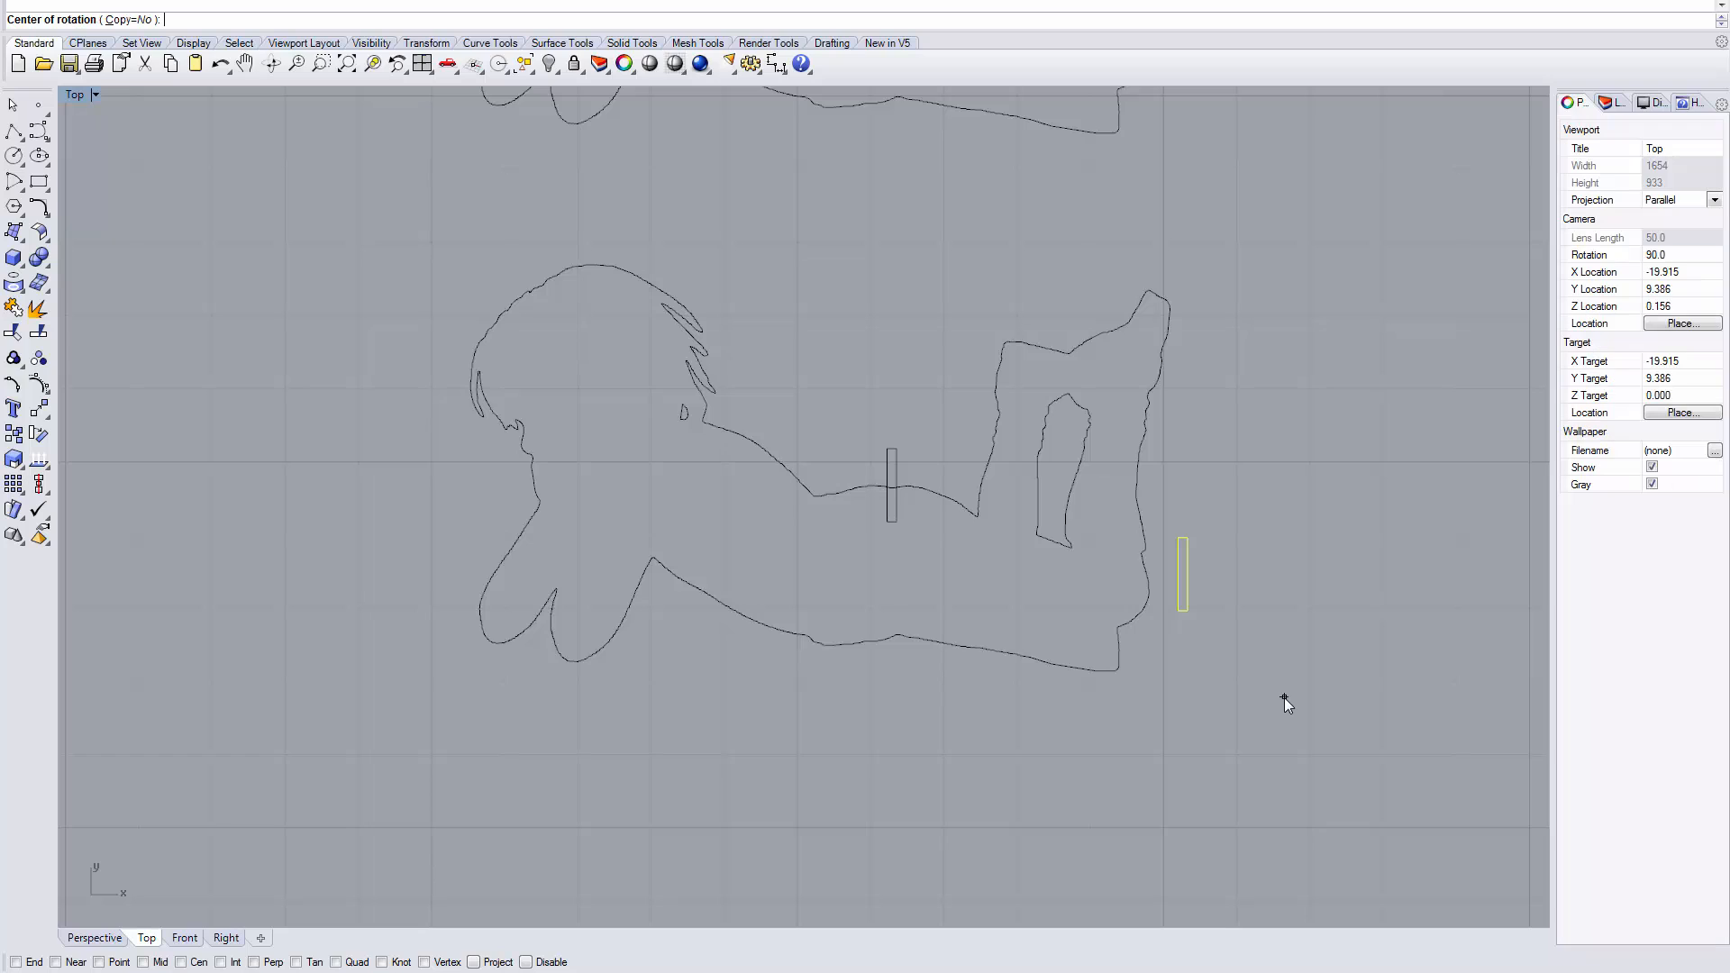
left_click(1177, 615)
left_click(1184, 496)
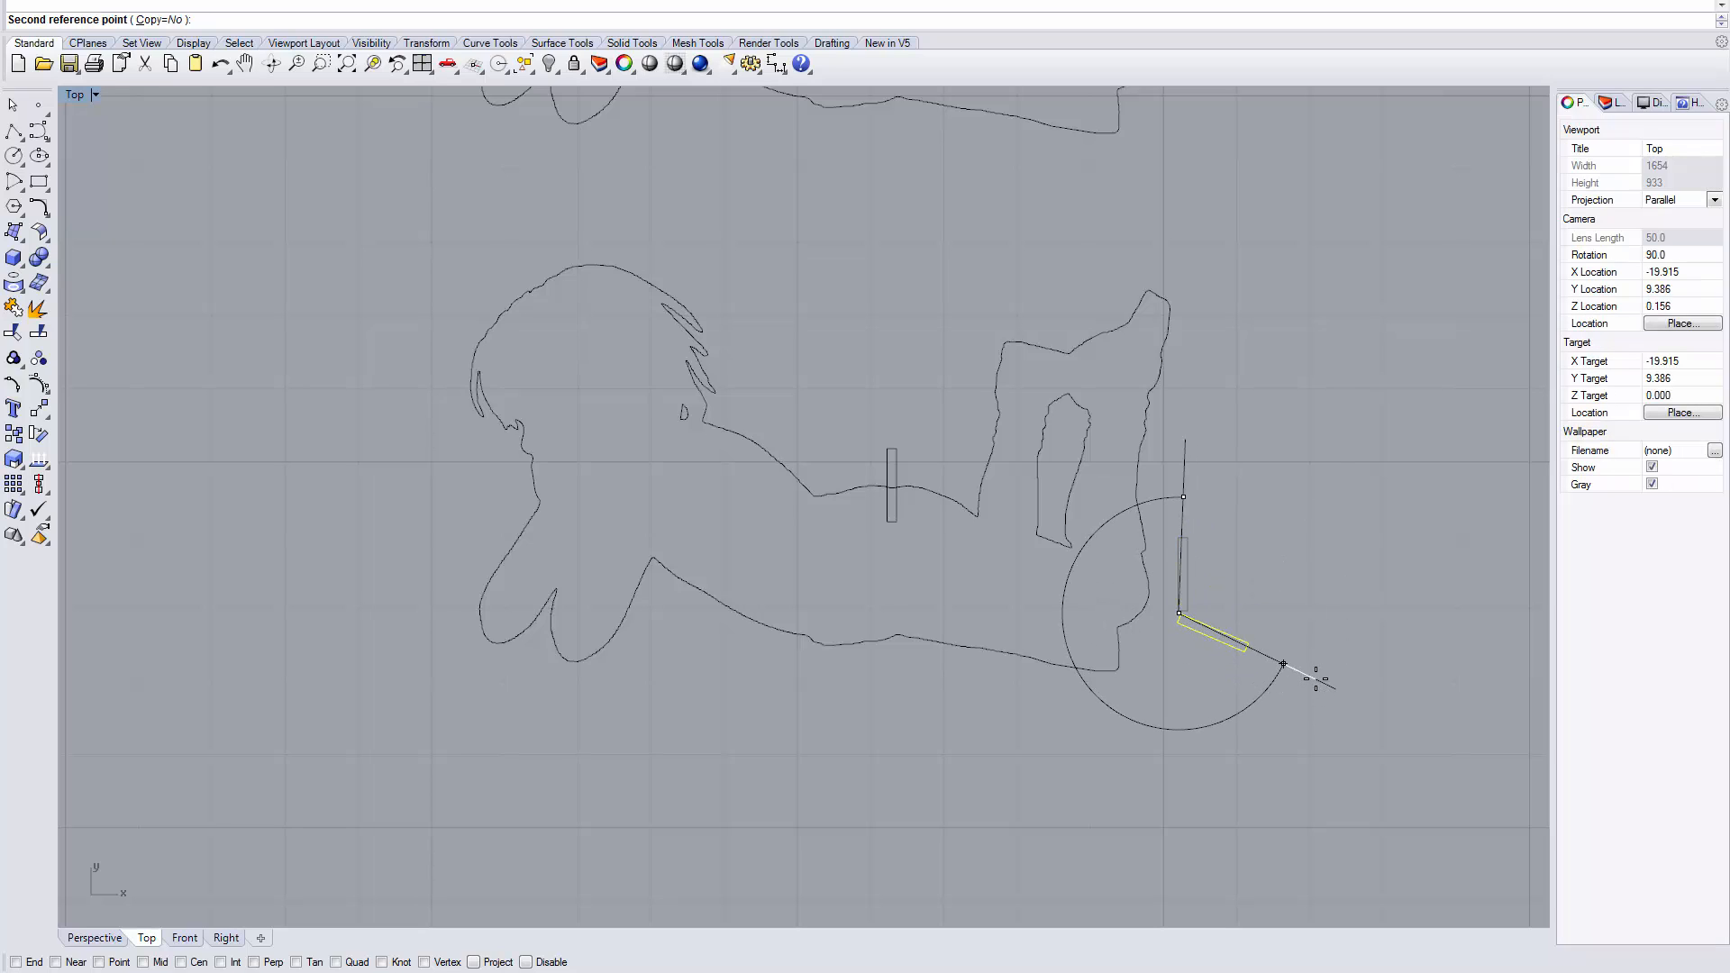
left_click(1316, 678)
left_click_drag(1245, 646, 1181, 622)
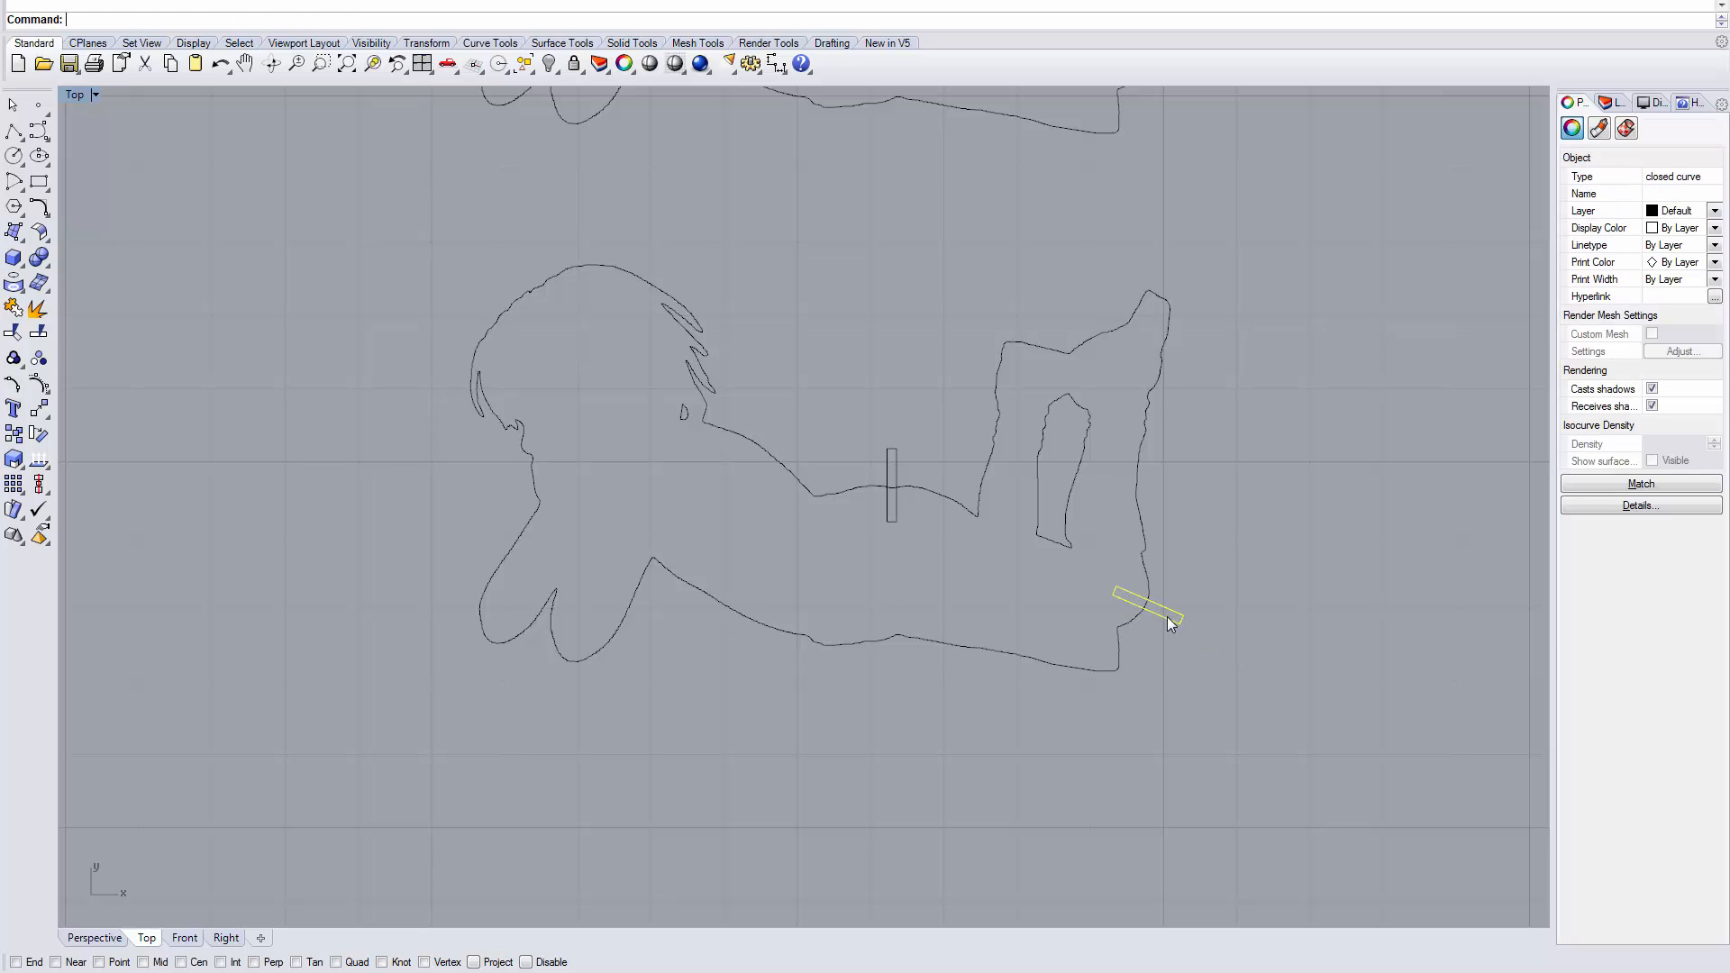
Step: Copy the knee notch rectangle to the second elbow, rotating it to a steep angle so it crosses the elbow's lower outline
left_click_drag(881, 660, 606, 701)
type("Rotate")
key("Return")
left_click(574, 684)
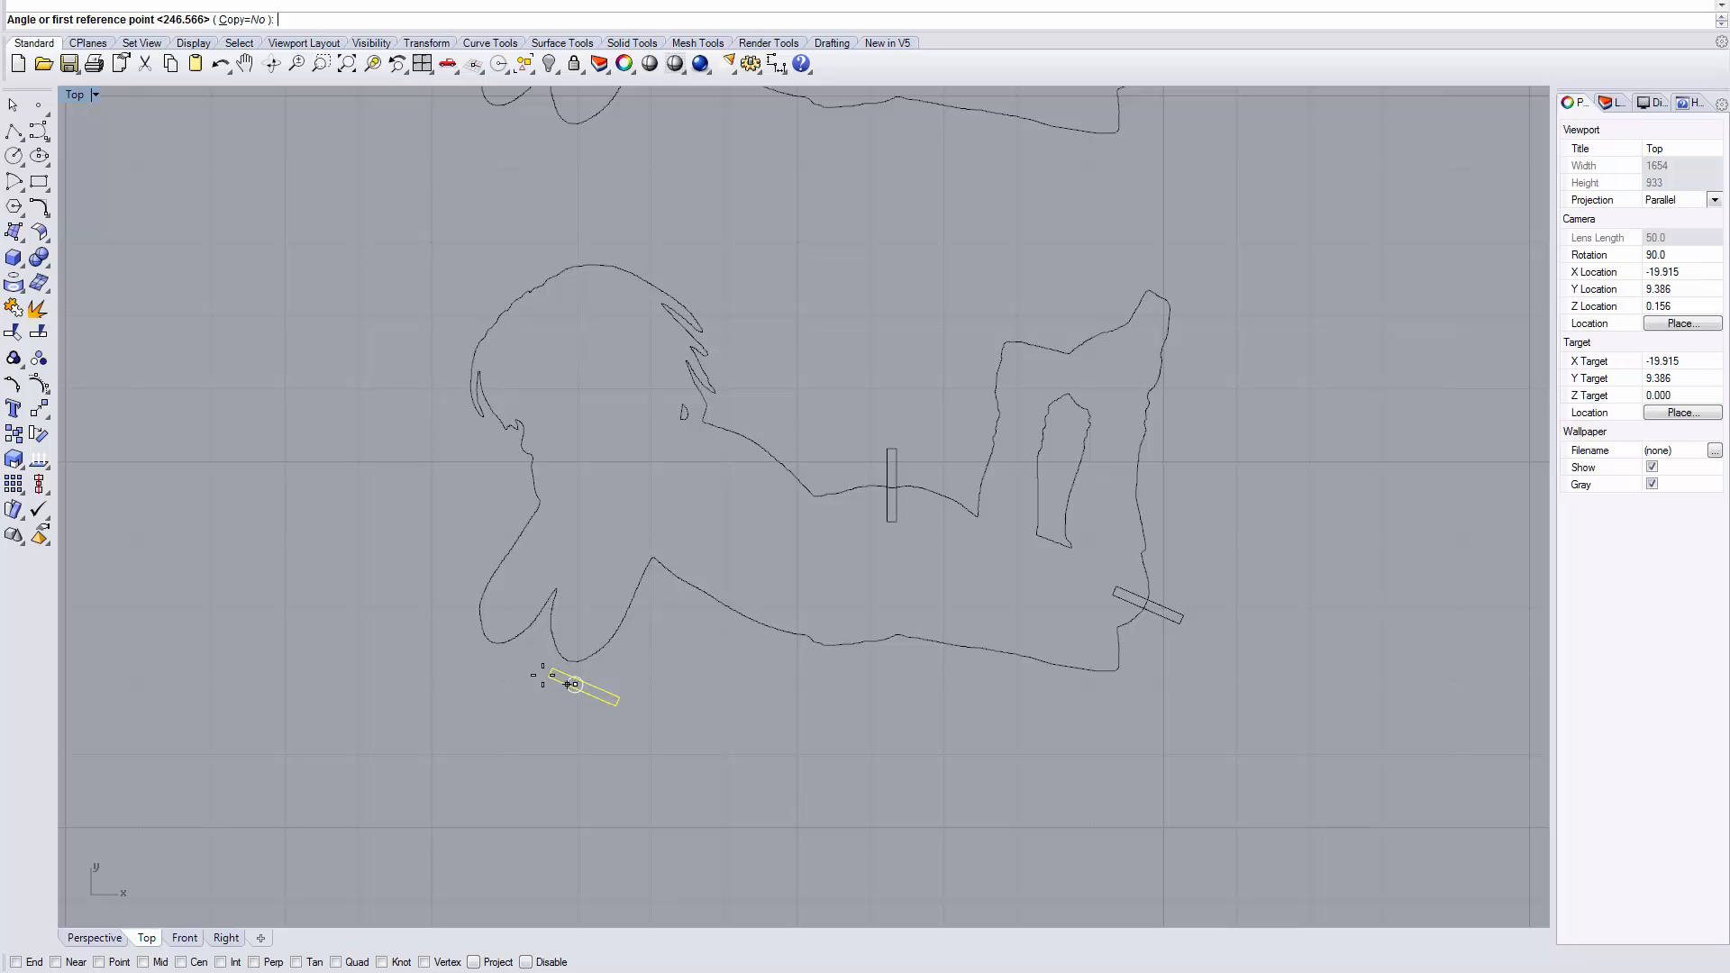
left_click(521, 664)
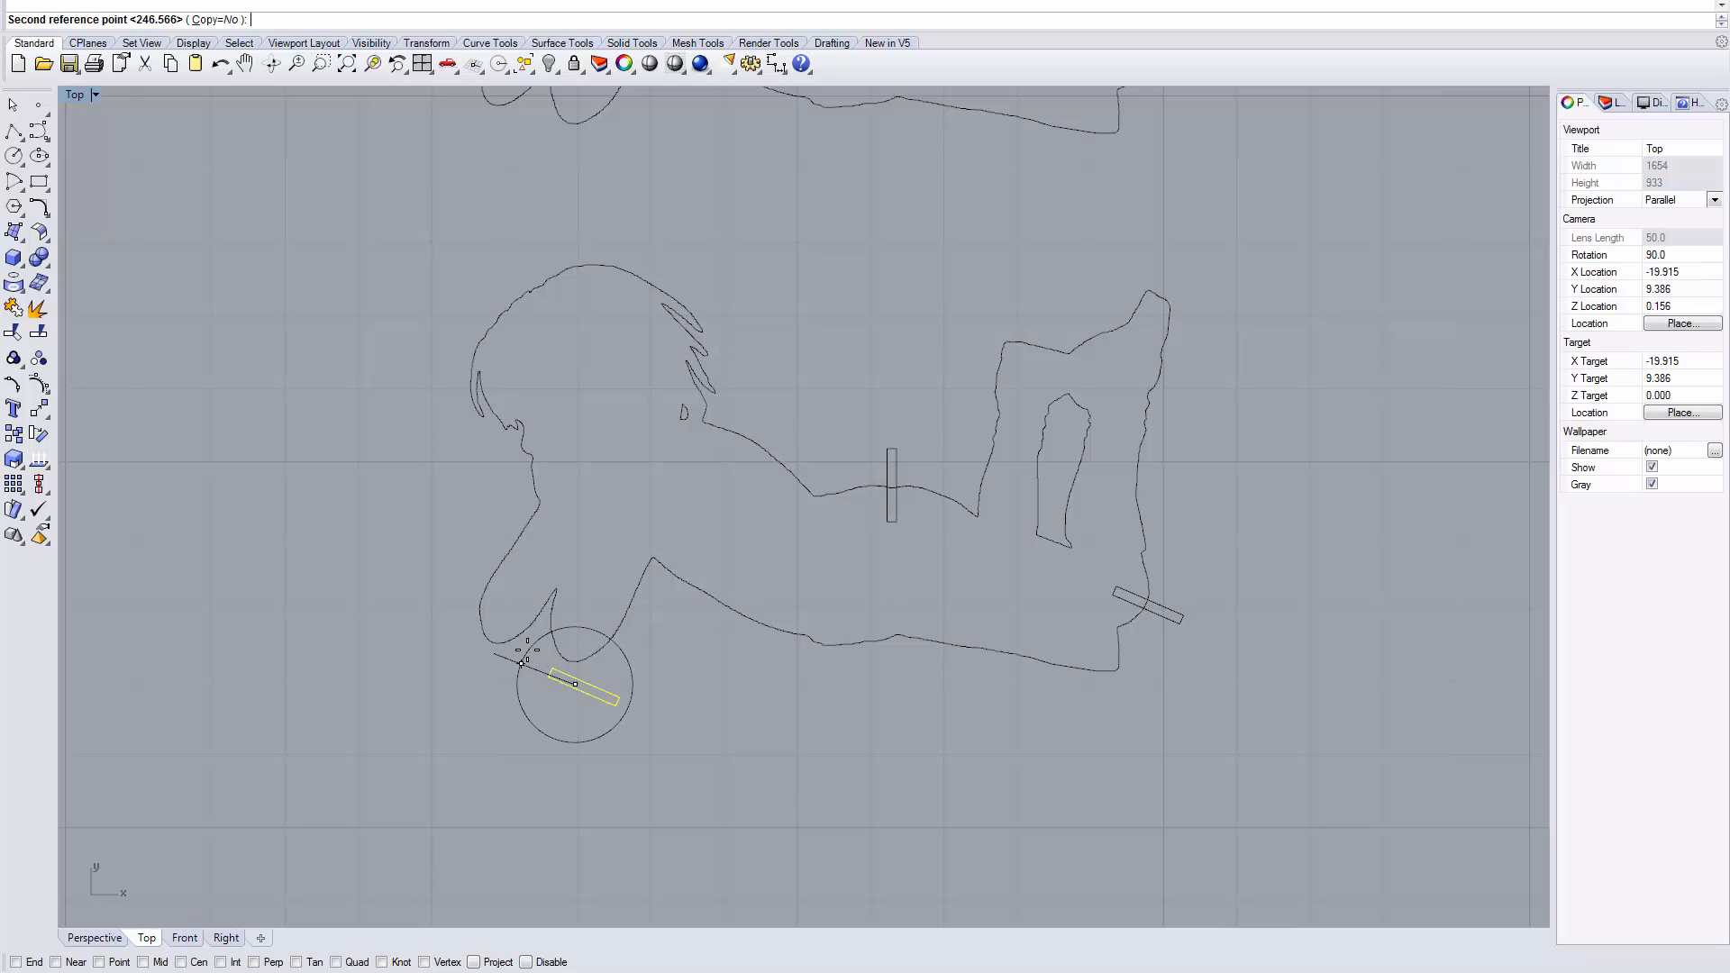
left_click(604, 591)
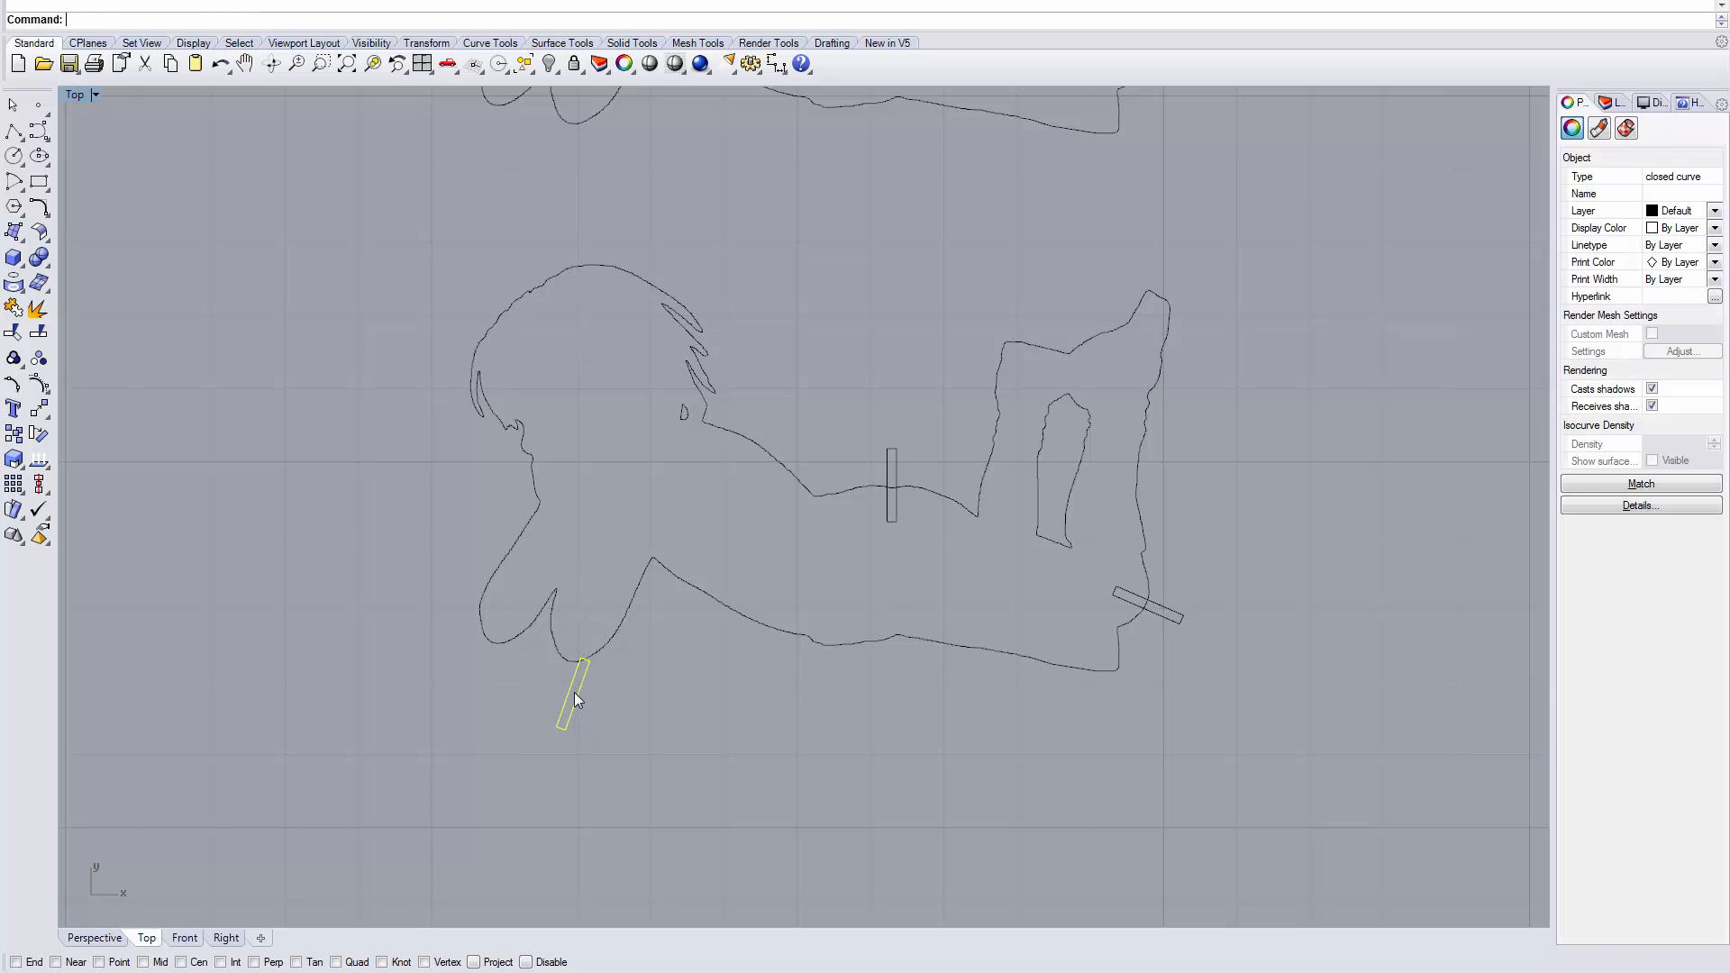
left_click_drag(575, 692, 570, 664)
left_click(894, 521)
left_click_drag(894, 521, 803, 674)
type("rotate")
key("Return")
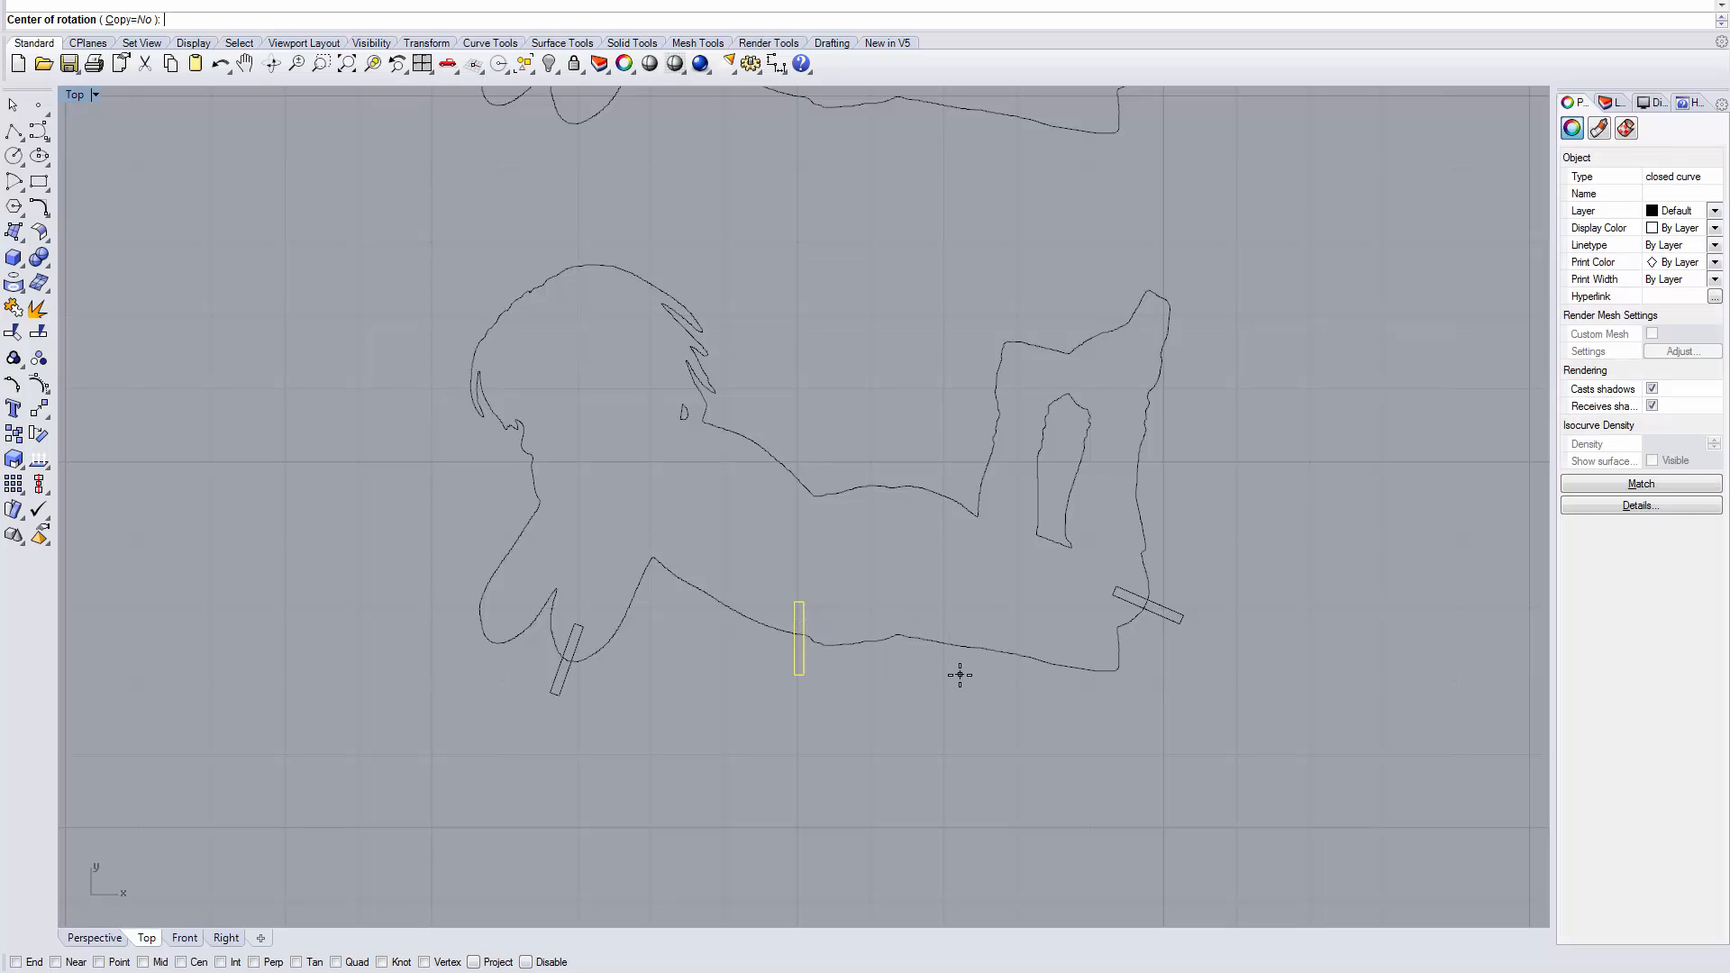
key("Escape")
key("ctrl+z")
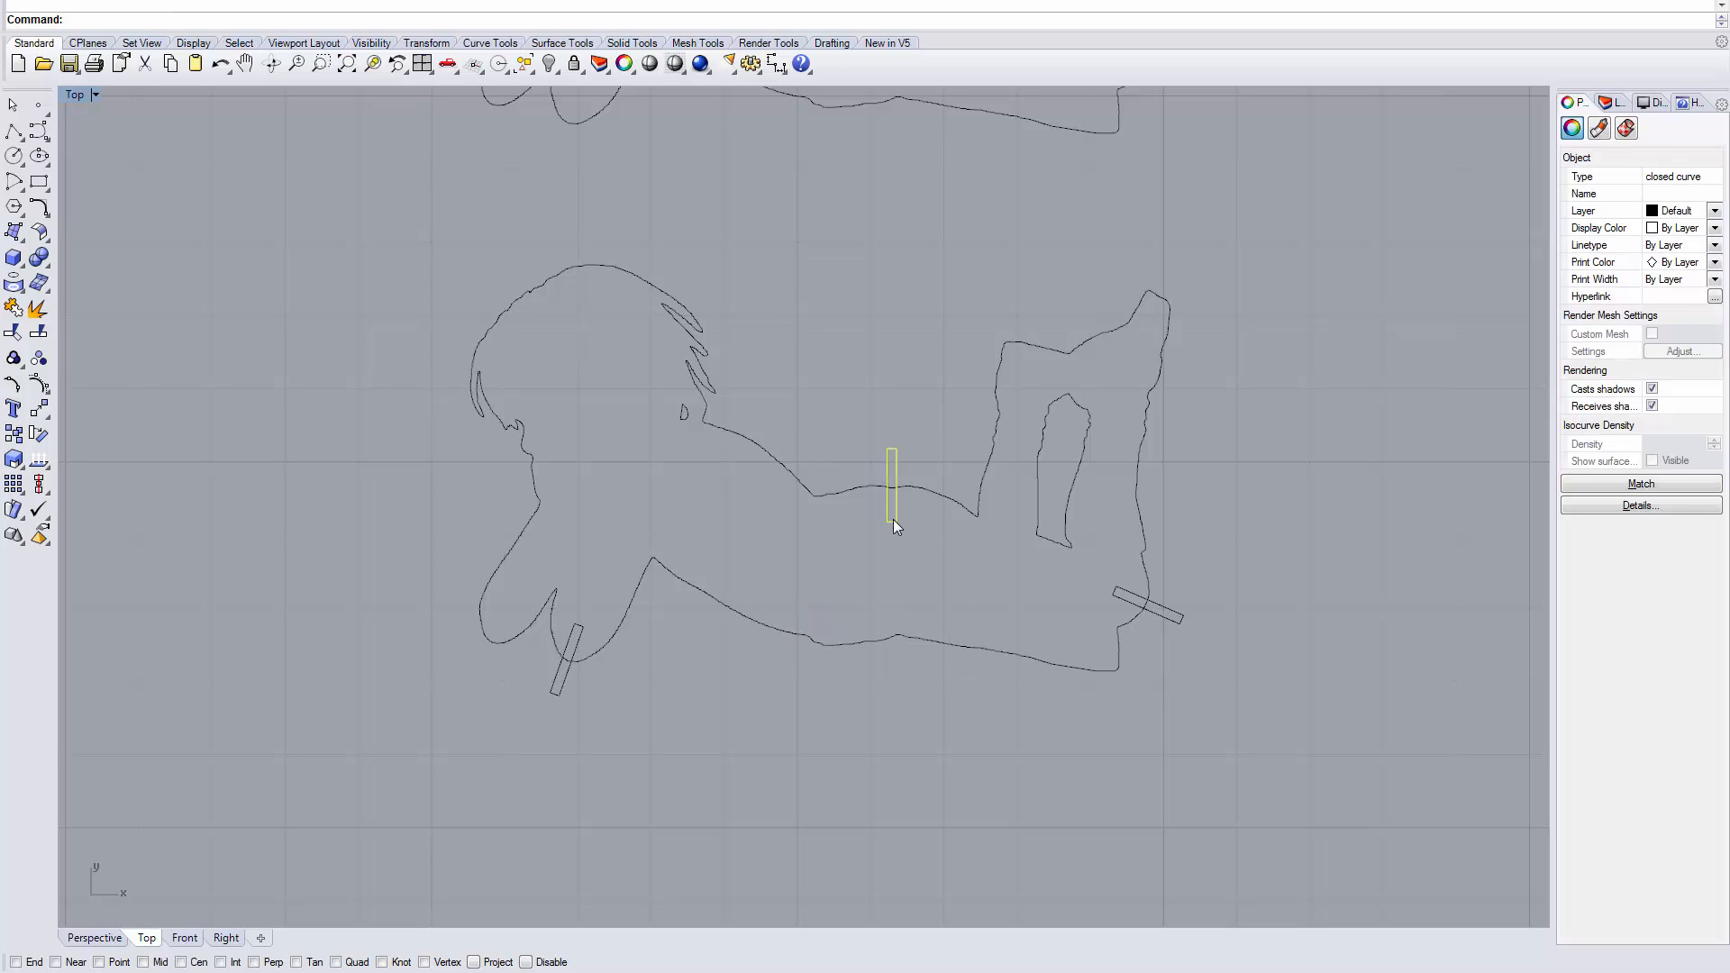
Step: Copy the back's notch rectangle down onto the belly outline and rotate the copy slightly off vertical
left_click_drag(894, 519, 840, 686)
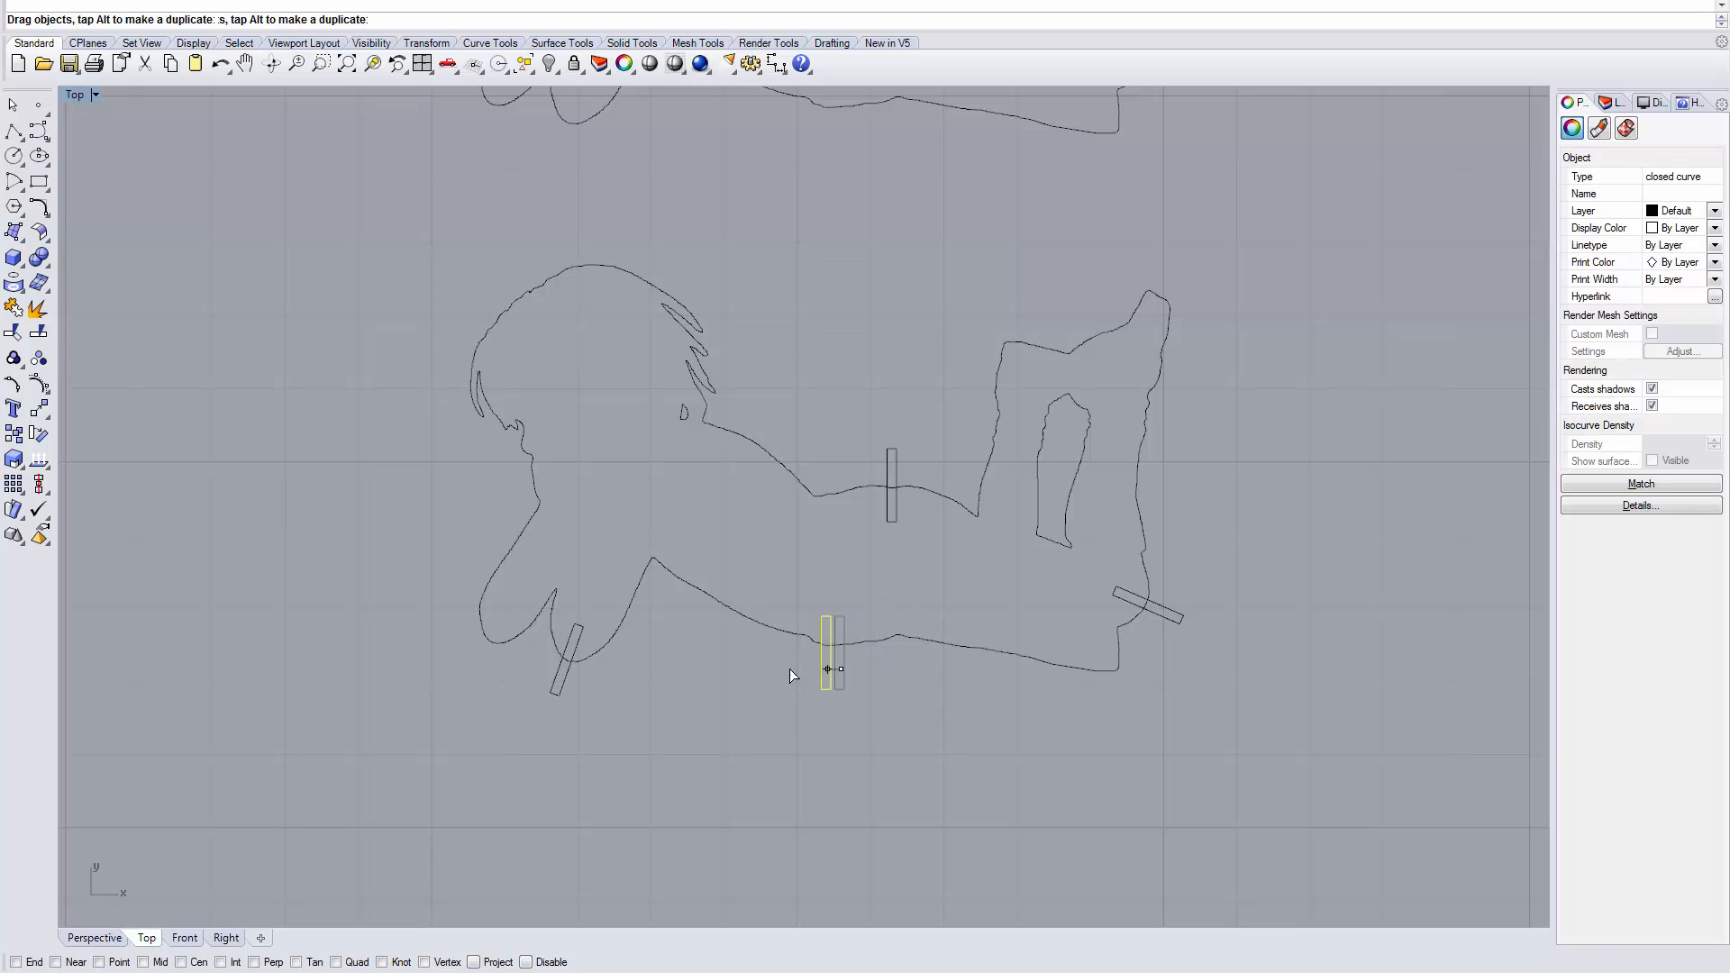
mouse_move(842, 669)
left_mouse_down()
mouse_move(769, 646)
mouse_move(843, 678)
left_mouse_up()
type("rotate")
key("Return")
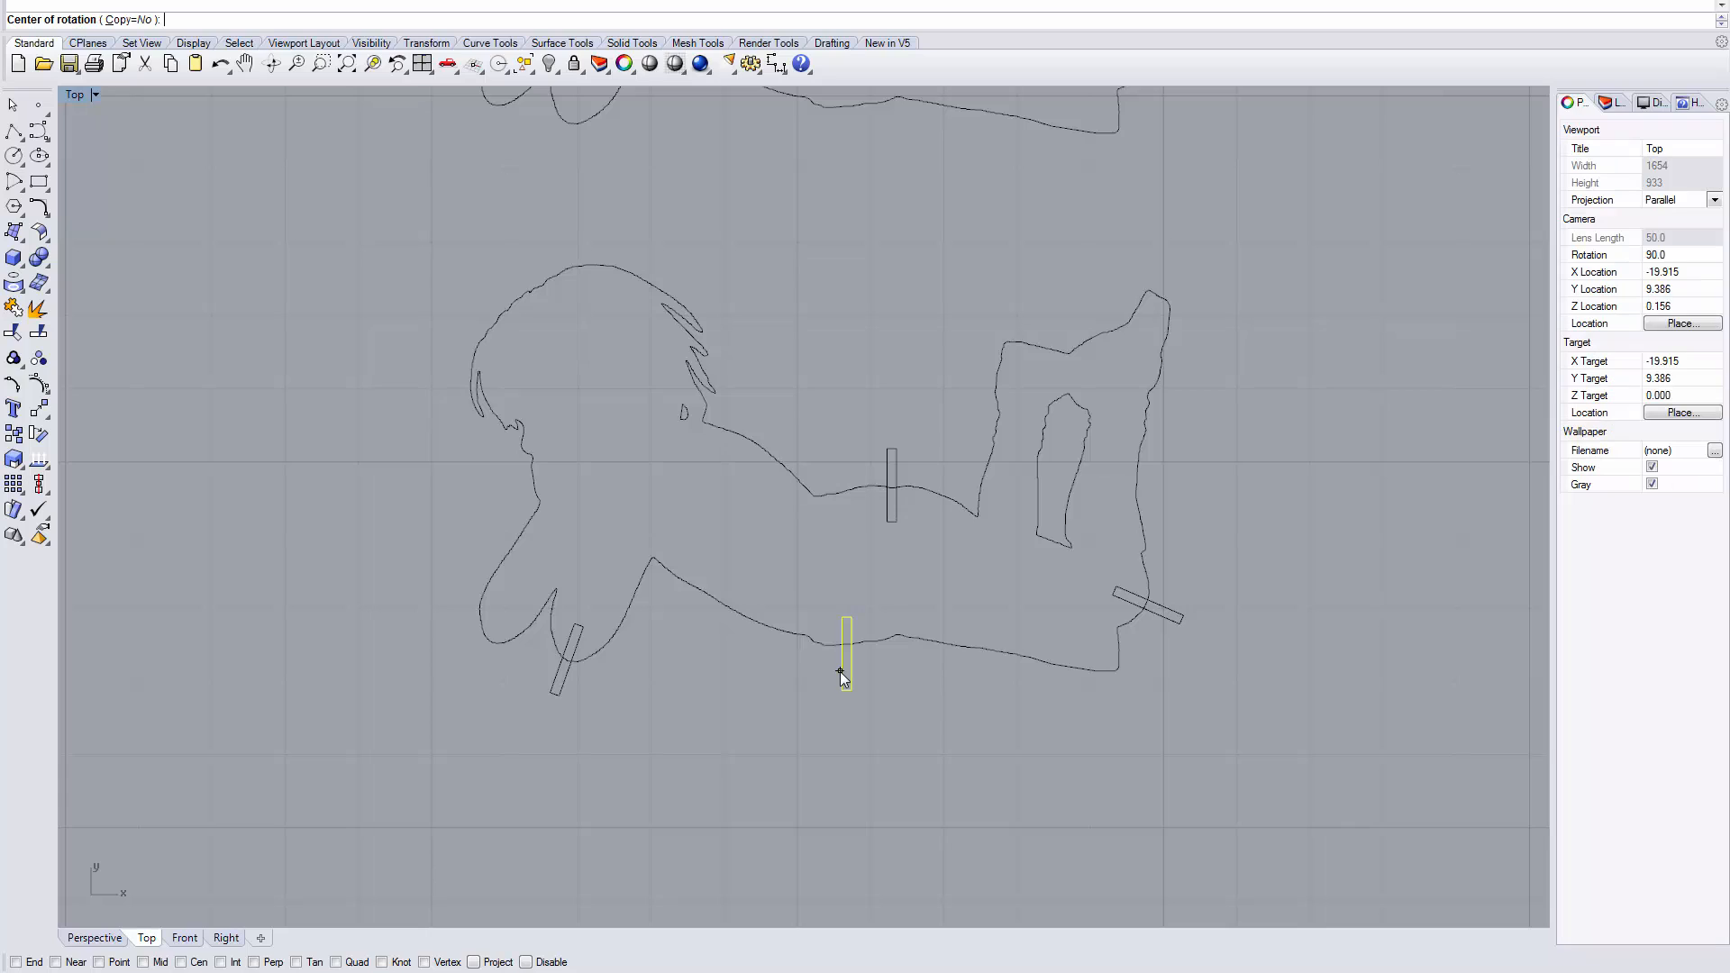
left_click(845, 659)
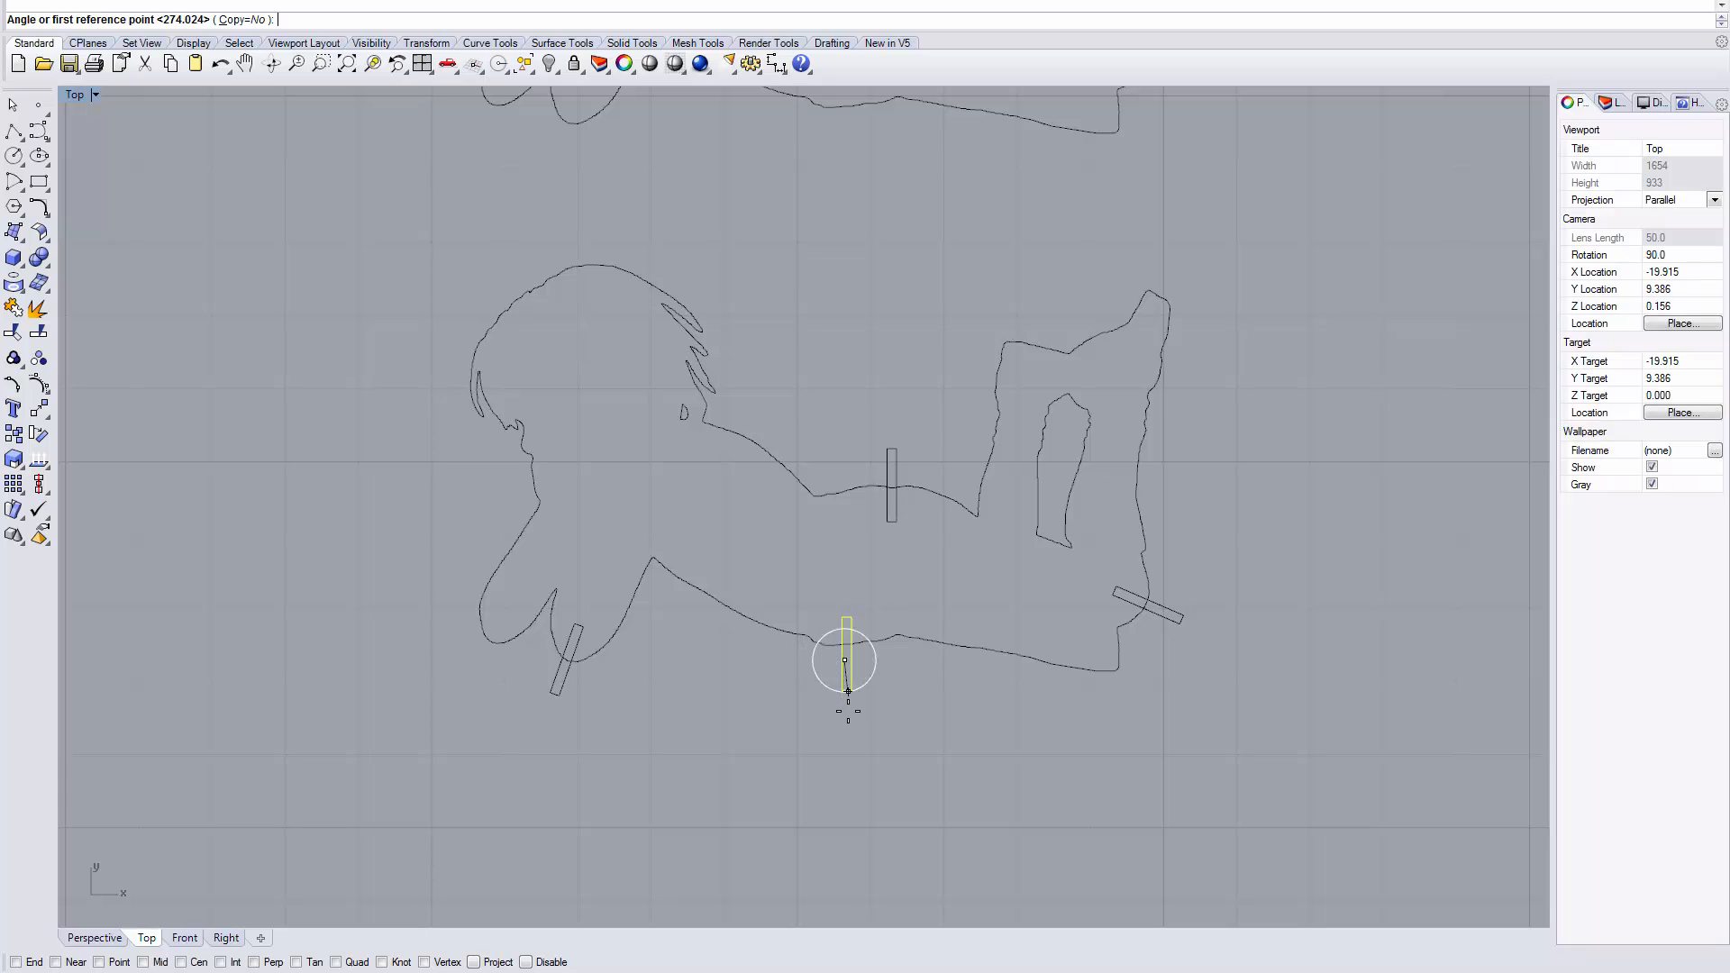
left_click(849, 721)
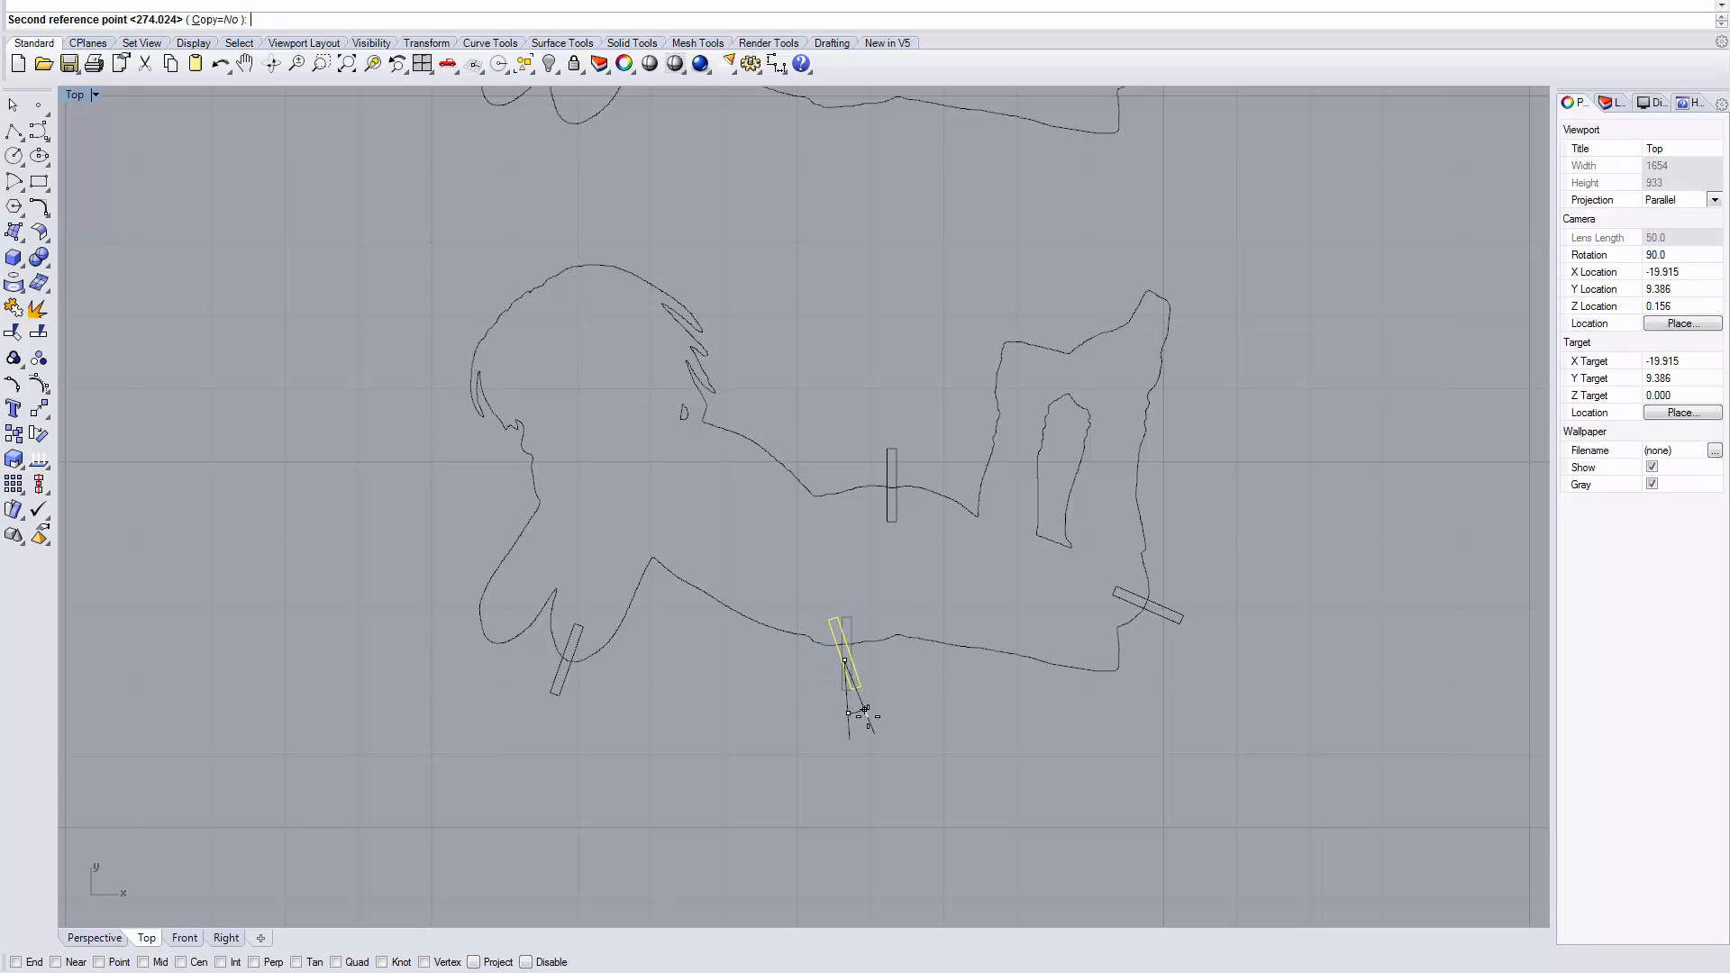
left_click(865, 713)
Step: Place a copy of the tilted belly notch rectangle across the upper outline of the head and clear the selection
left_click_drag(853, 670, 555, 300)
scroll(1154, 249, "up", 4)
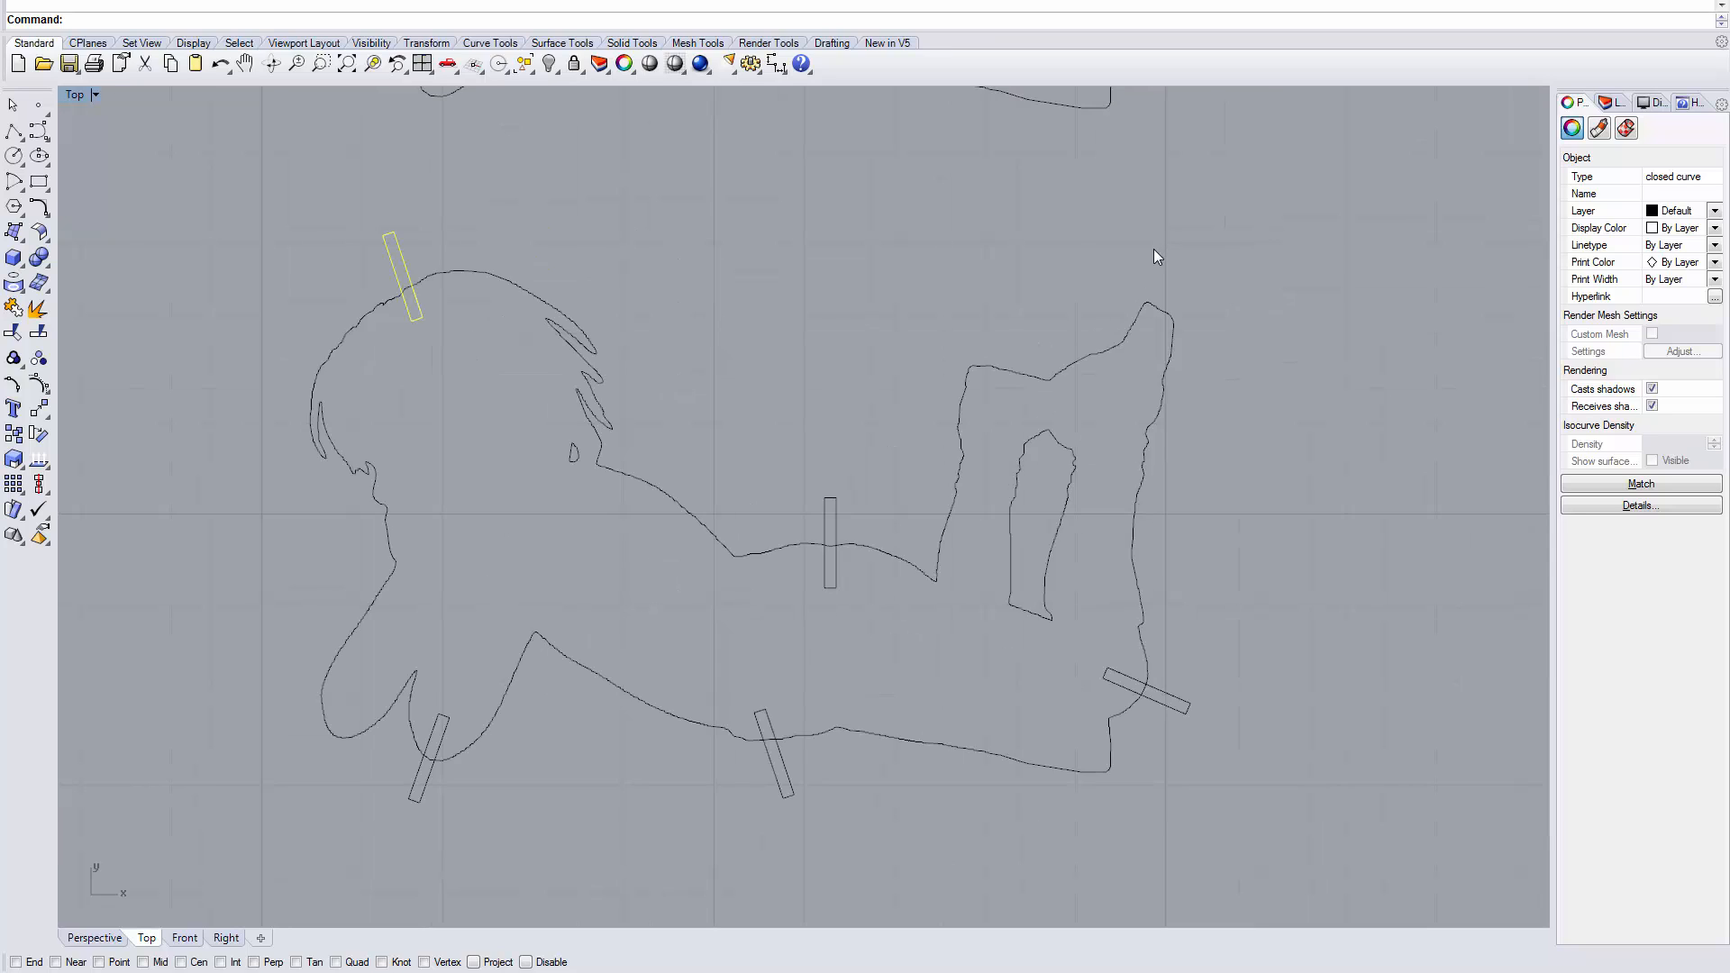
scroll(1154, 251, "down", 4)
scroll(1307, 412, "up", 1)
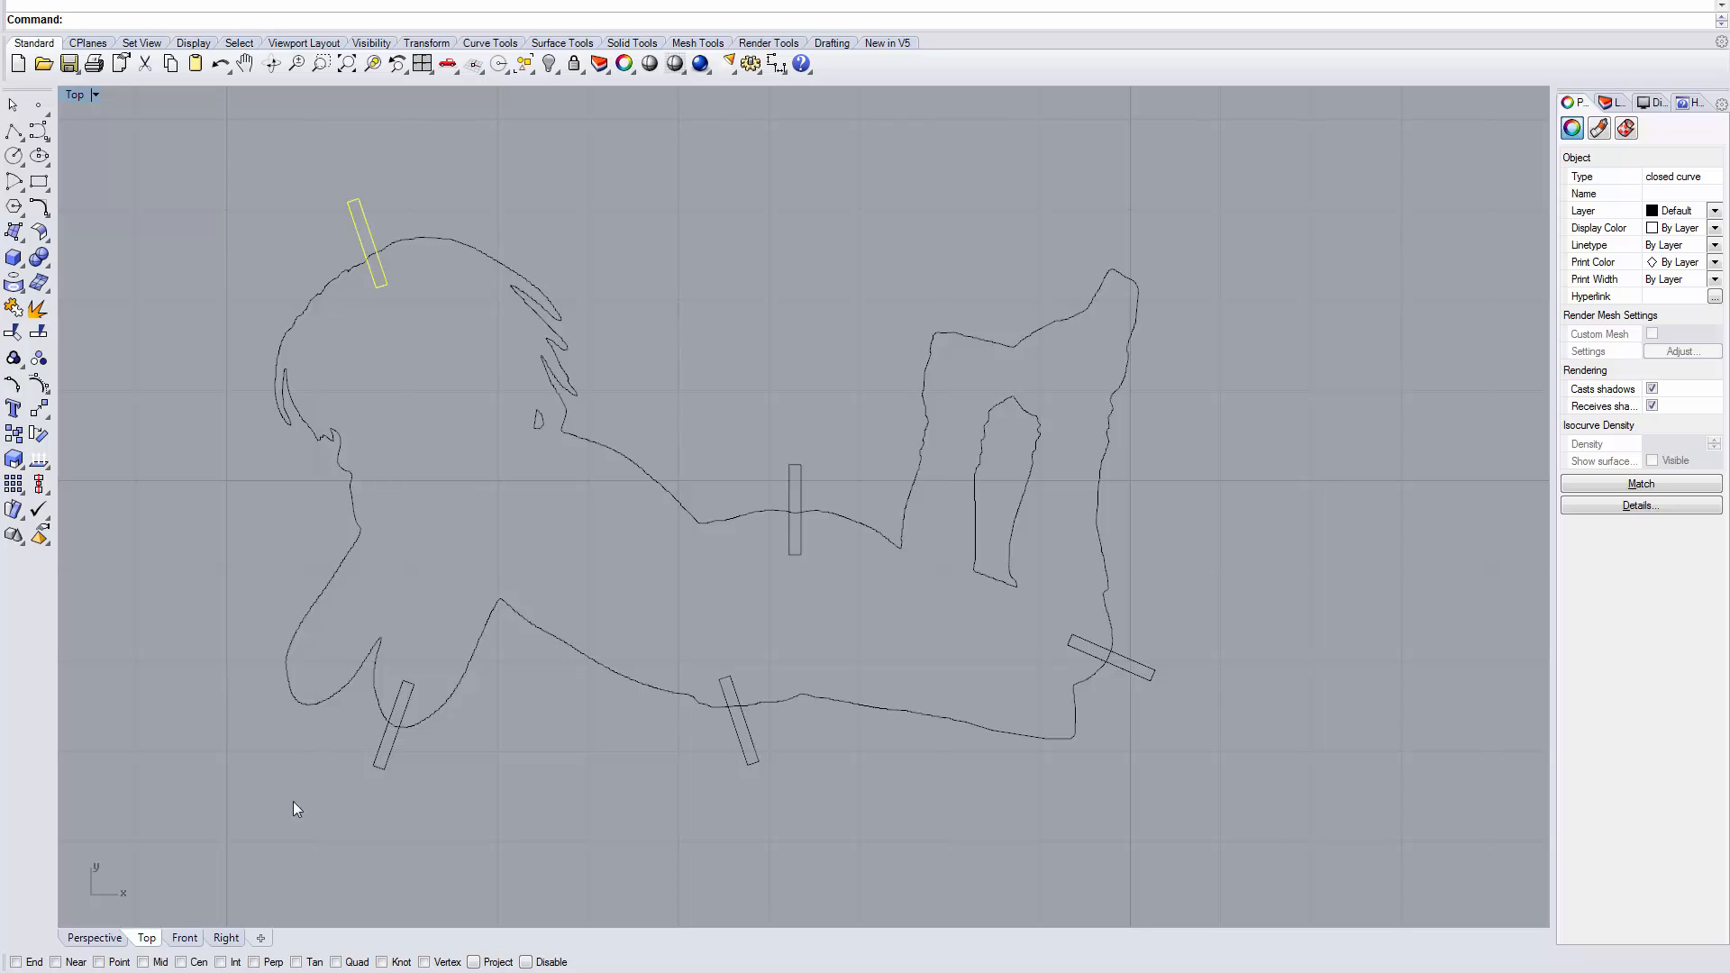
left_click(1256, 465)
Step: Select the lower silhouette with all five notch rectangles and place a copy of the whole set directly below it
scroll(1253, 463, "down", 3)
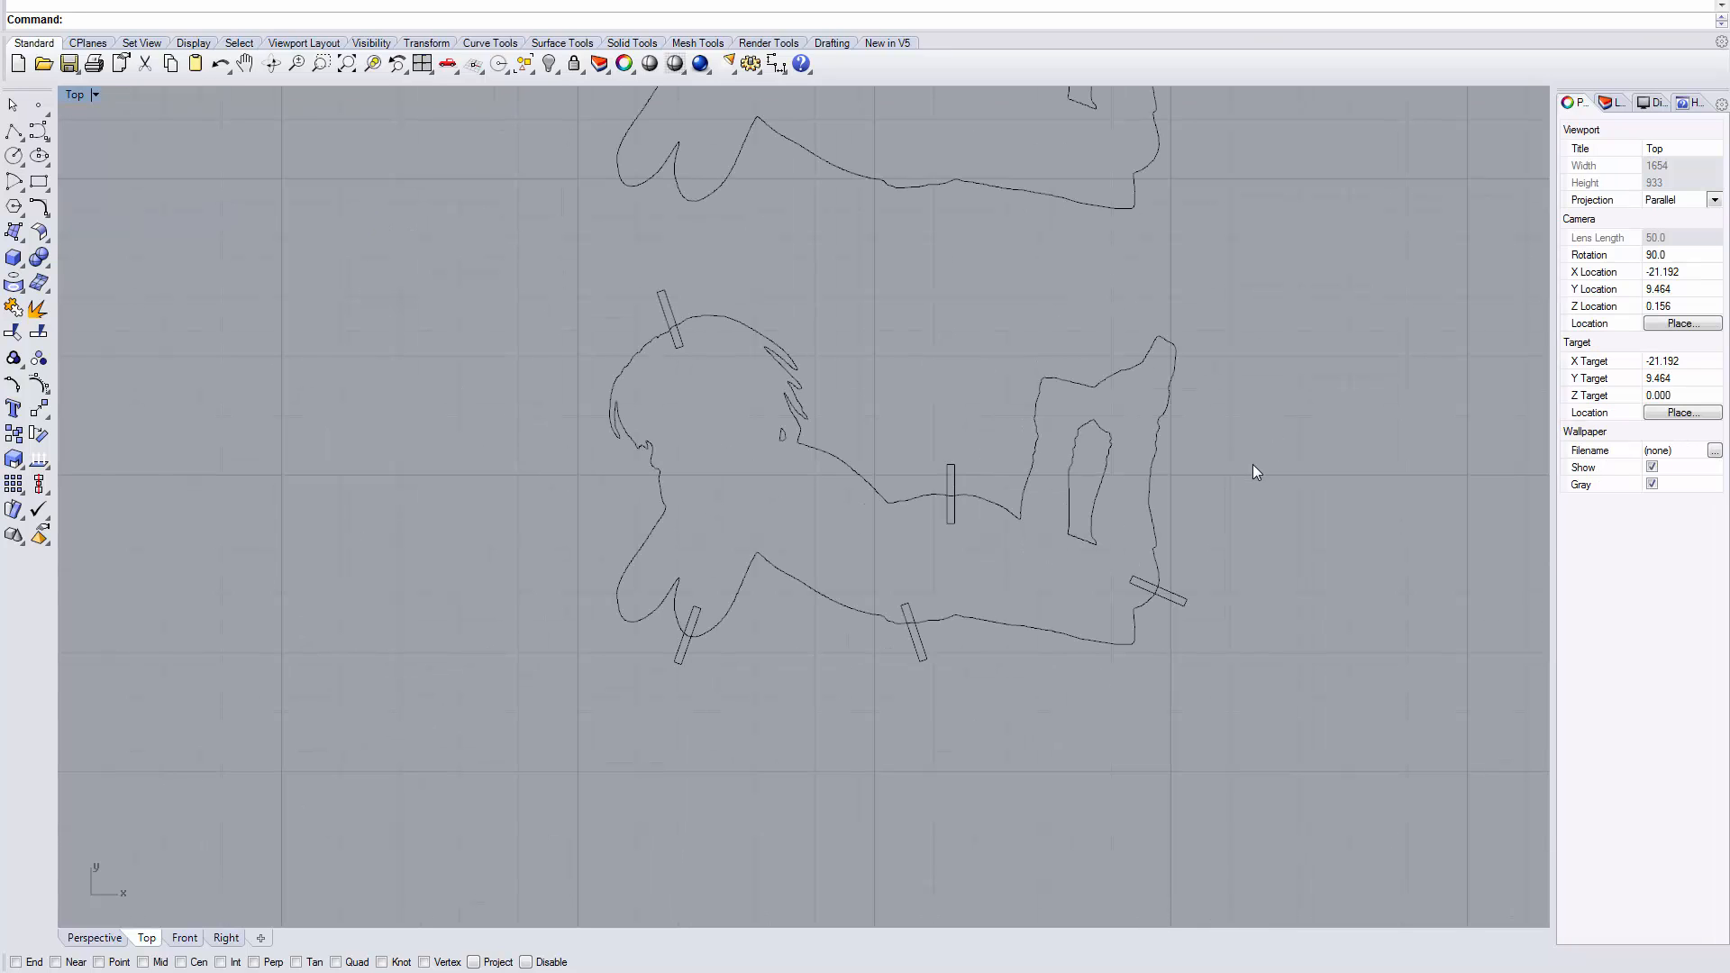
right_click_drag(1252, 463, 1188, 478)
scroll(1188, 478, "down", 2)
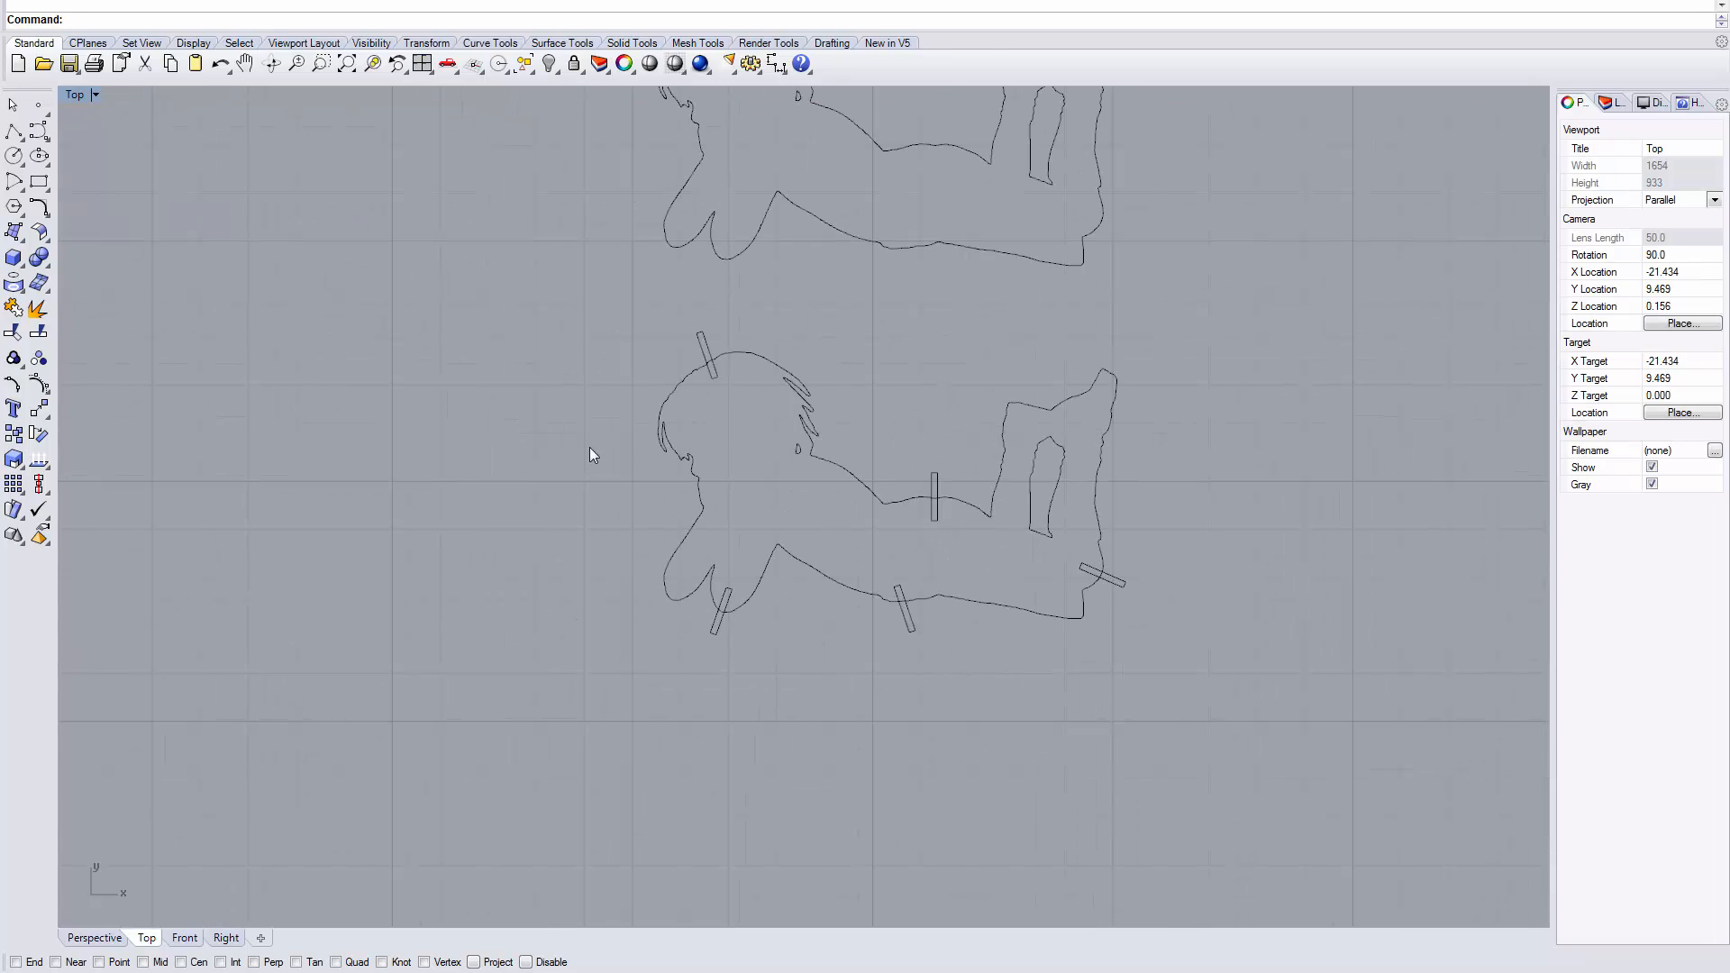
left_click_drag(634, 295, 1255, 704)
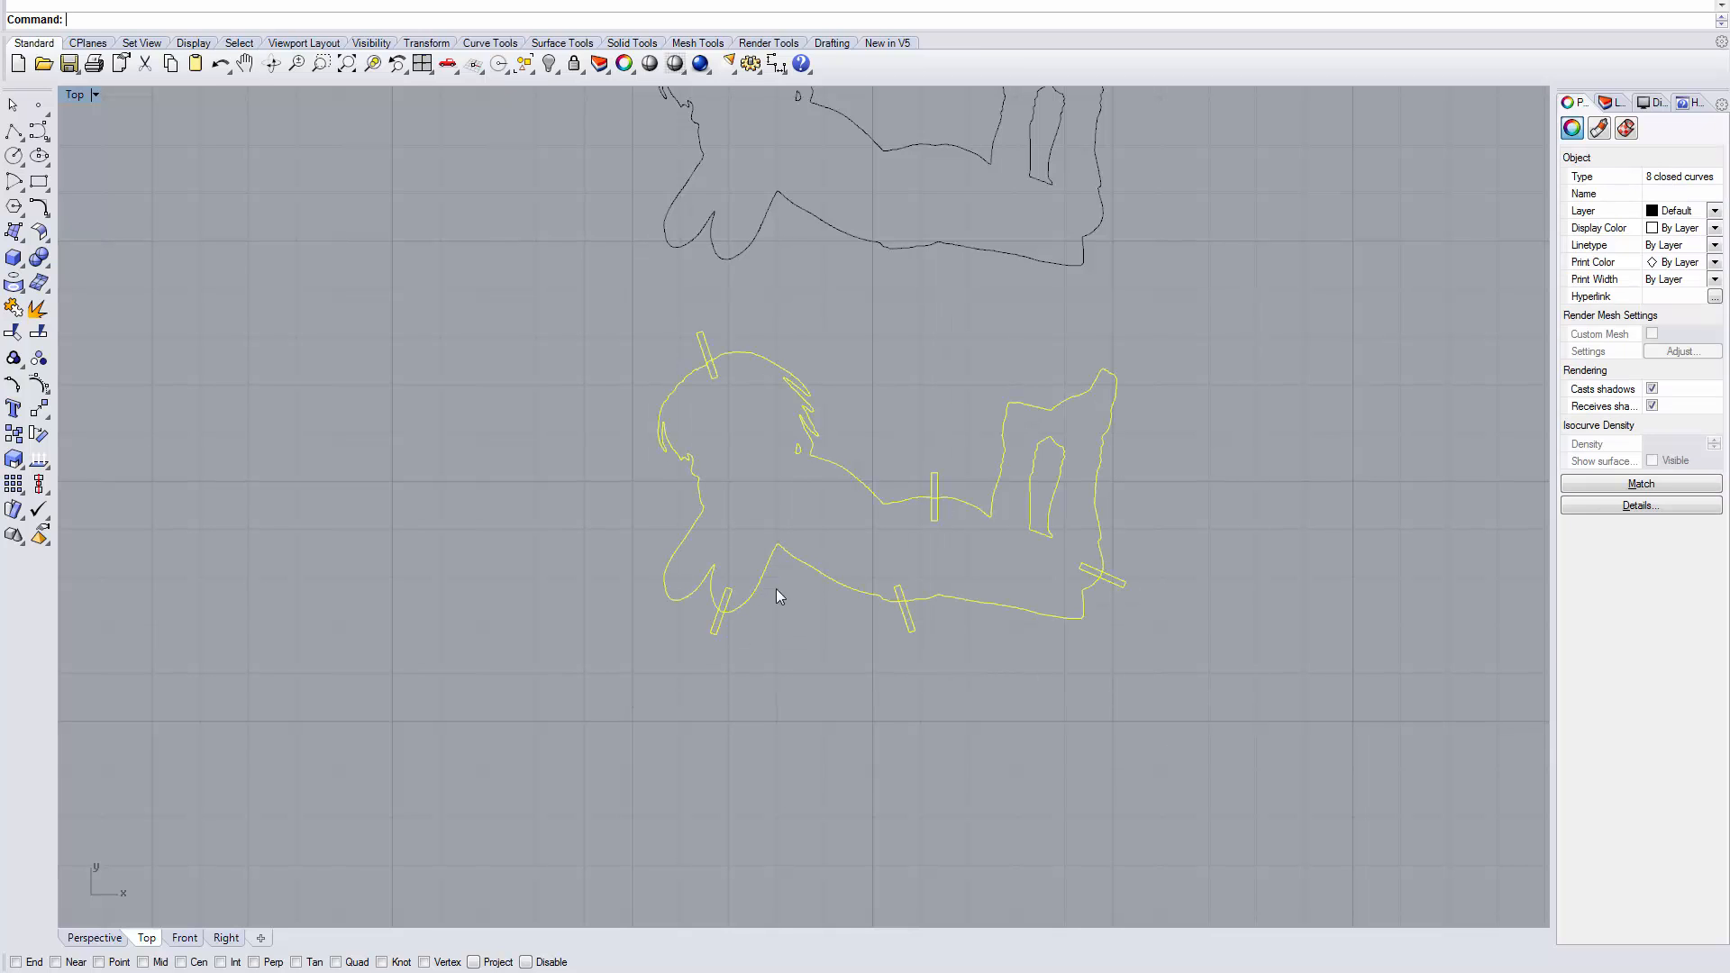
scroll(880, 638, "down", 1)
right_click_drag(1001, 754, 946, 540)
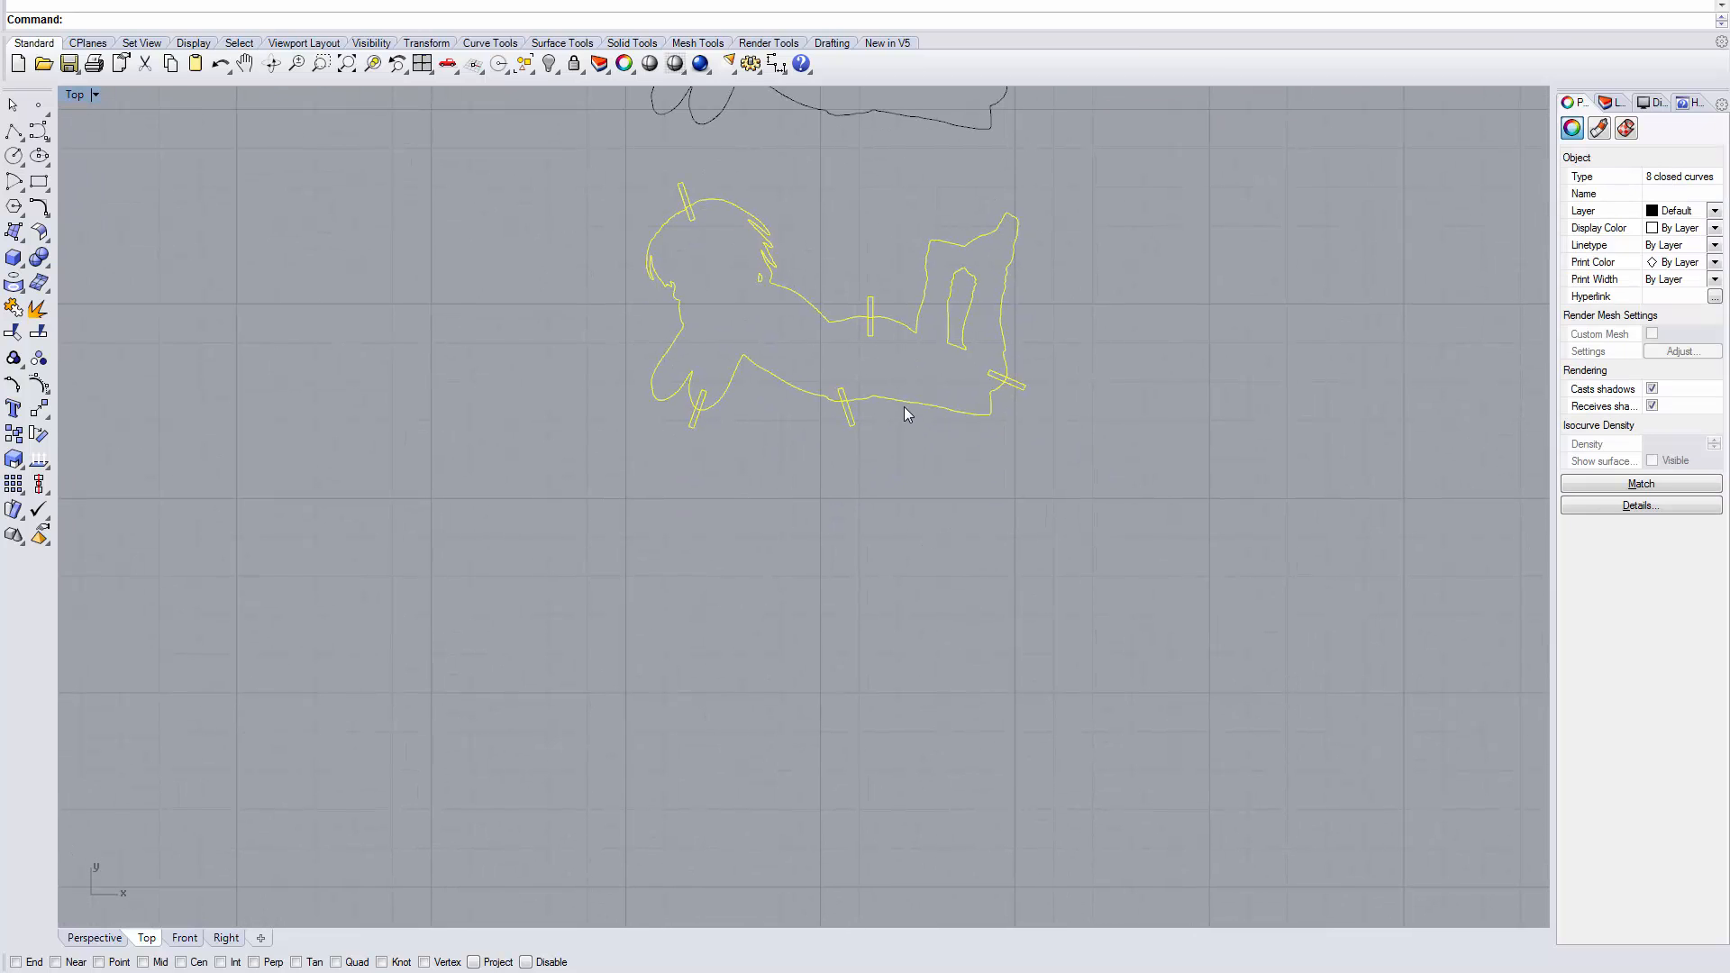
left_click_drag(909, 405, 947, 722)
left_click(1092, 635)
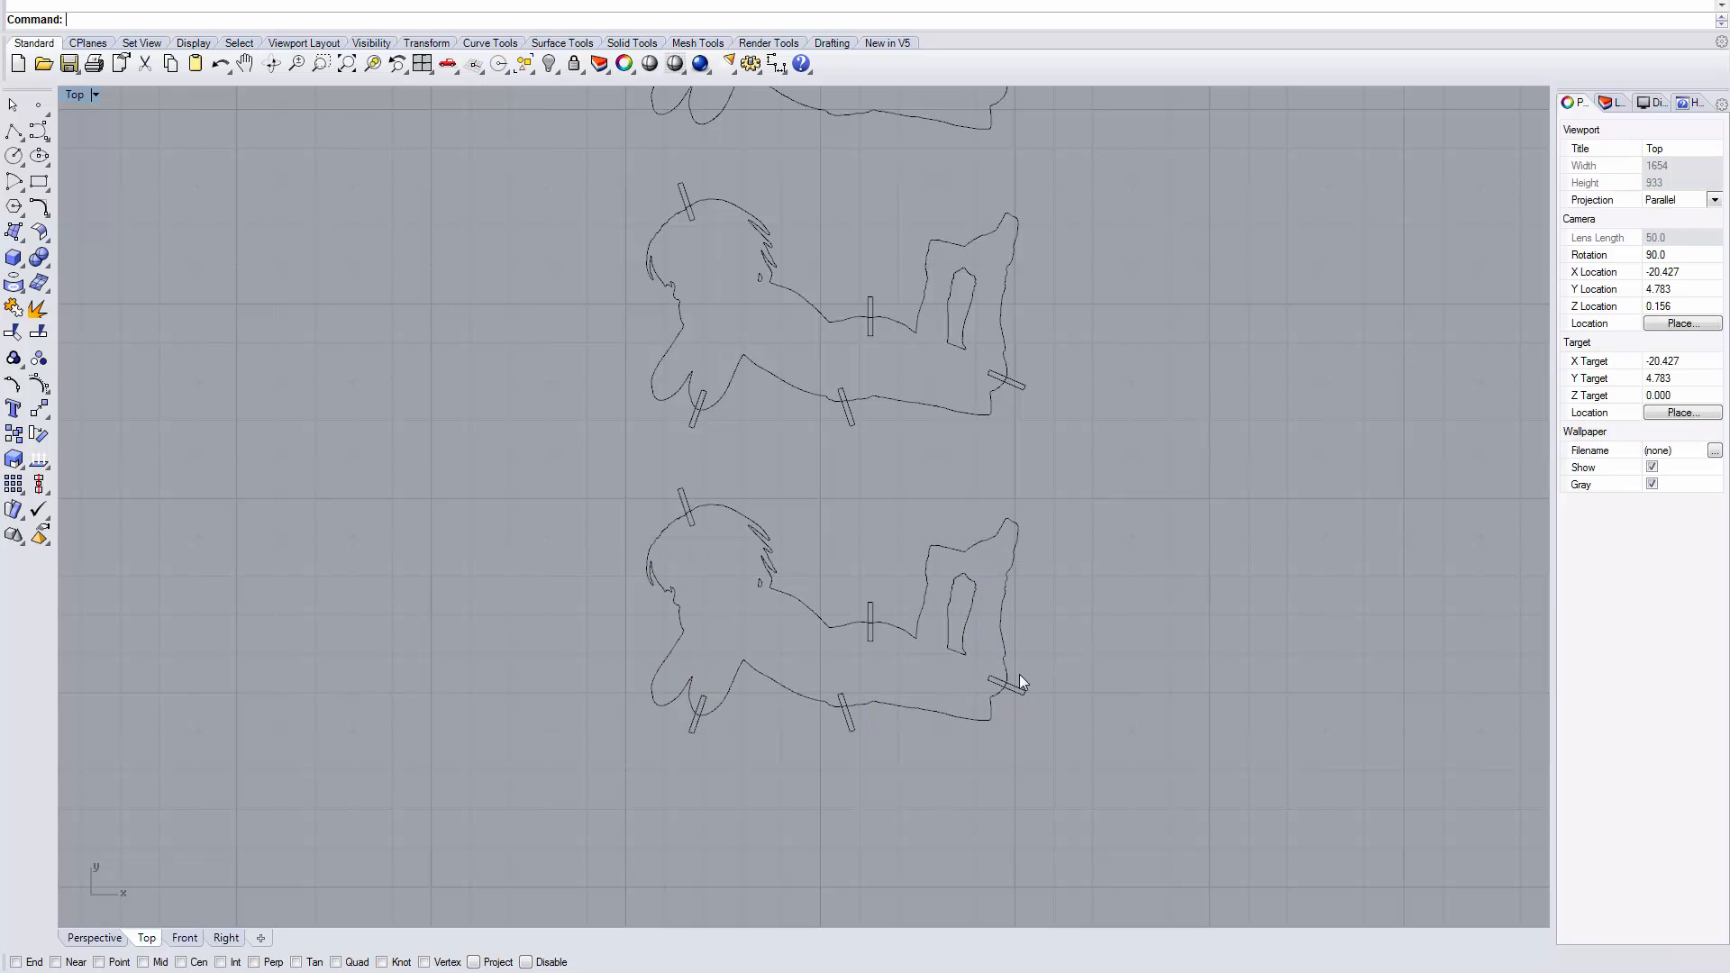
Step: Shift the back, knee, elbow and head notch rectangles on the lowest silhouette slightly to adjust where they cross the outline
scroll(860, 662, "up", 5)
scroll(864, 657, "up", 2)
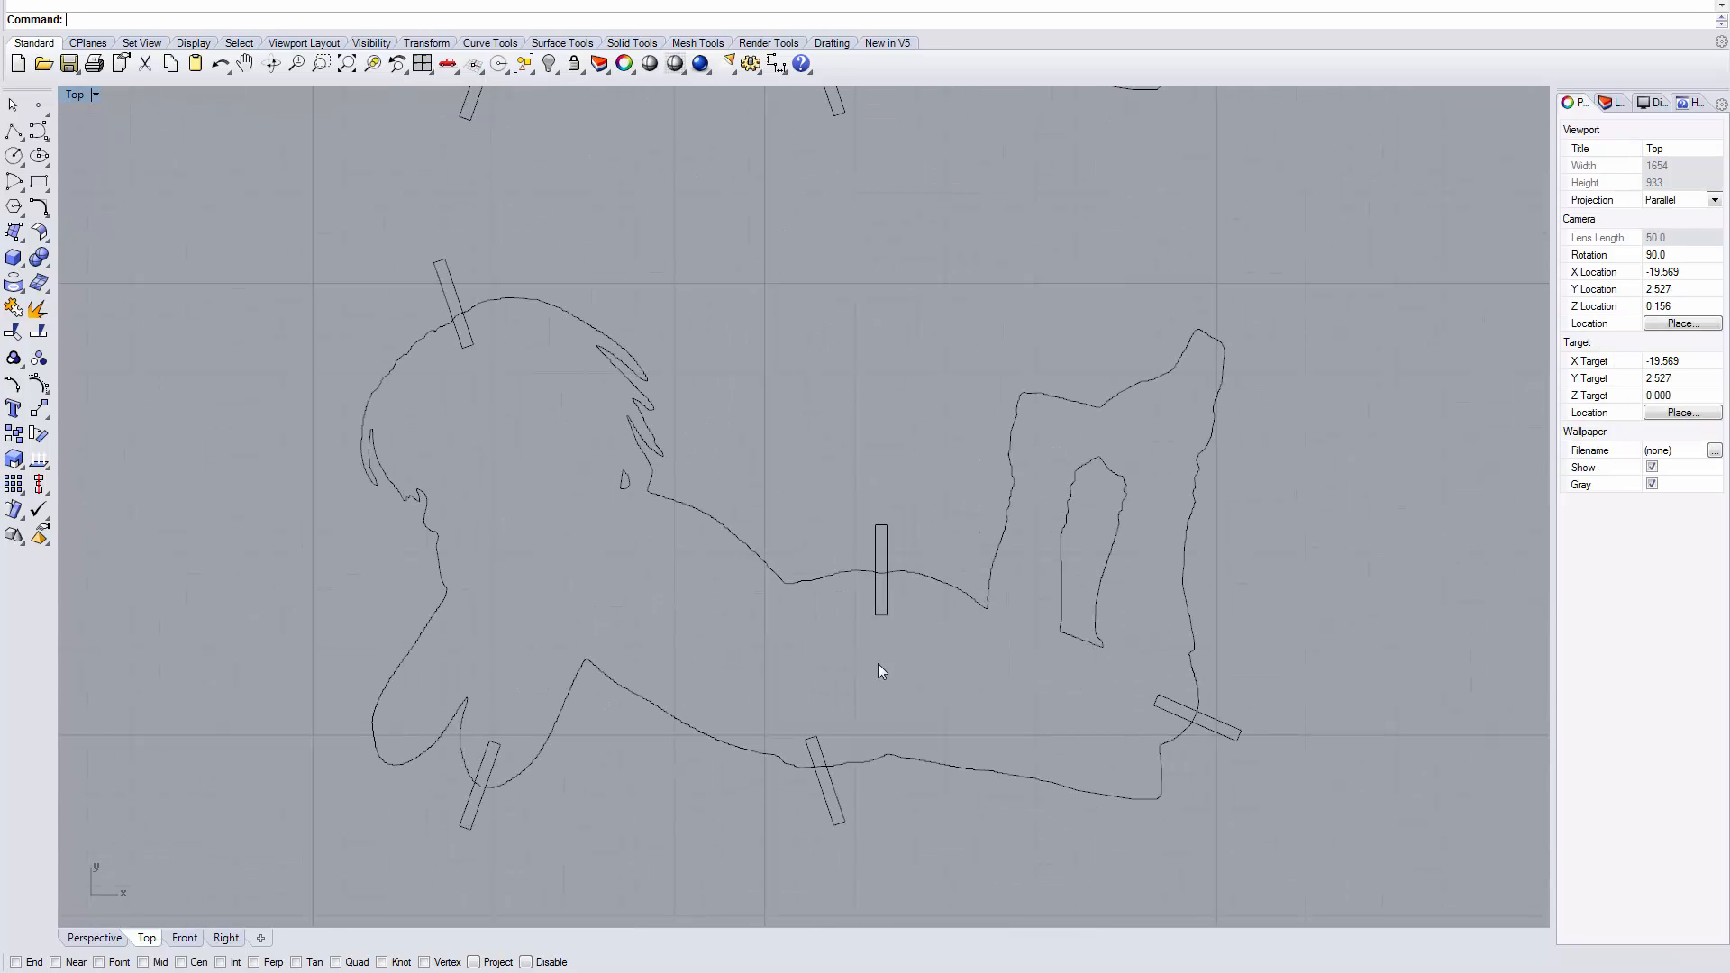
right_click_drag(878, 663, 889, 539)
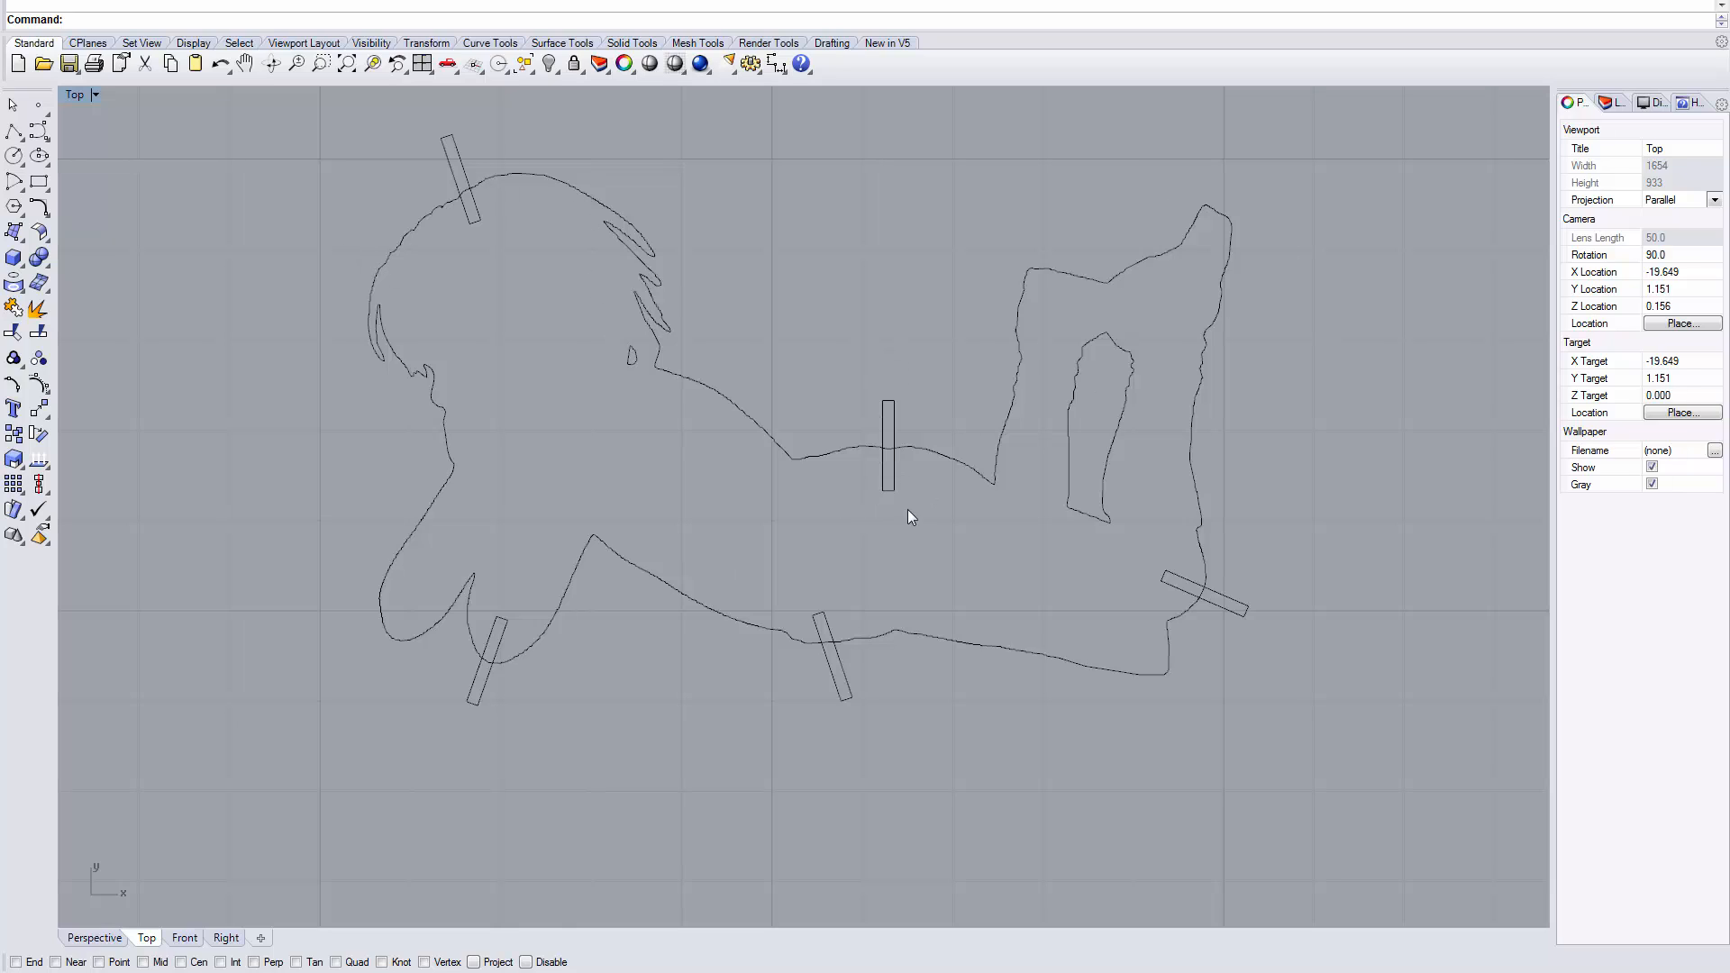
left_click(892, 490)
mouse_move(892, 491)
left_mouse_down()
mouse_move(890, 470)
mouse_move(896, 494)
left_mouse_up()
mouse_move(1235, 598)
left_mouse_down()
mouse_move(1251, 595)
mouse_move(1243, 610)
left_mouse_up()
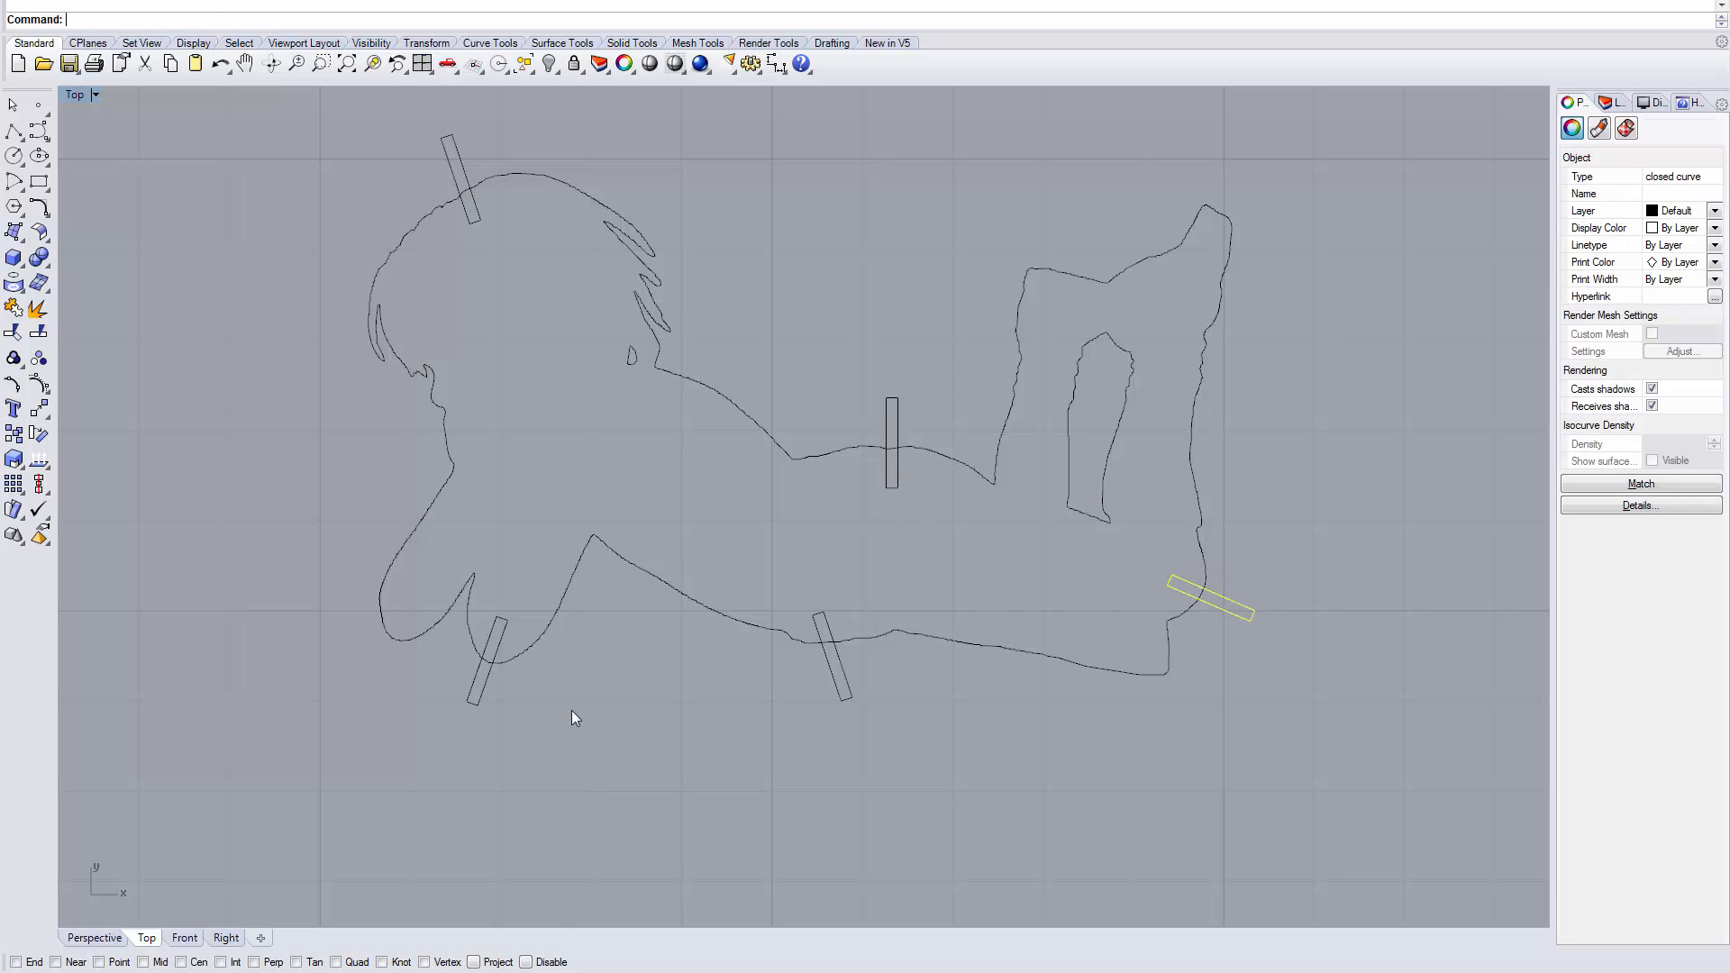
mouse_move(473, 699)
left_mouse_down()
mouse_move(479, 715)
mouse_move(474, 699)
left_mouse_up()
left_click_drag(471, 216, 487, 223)
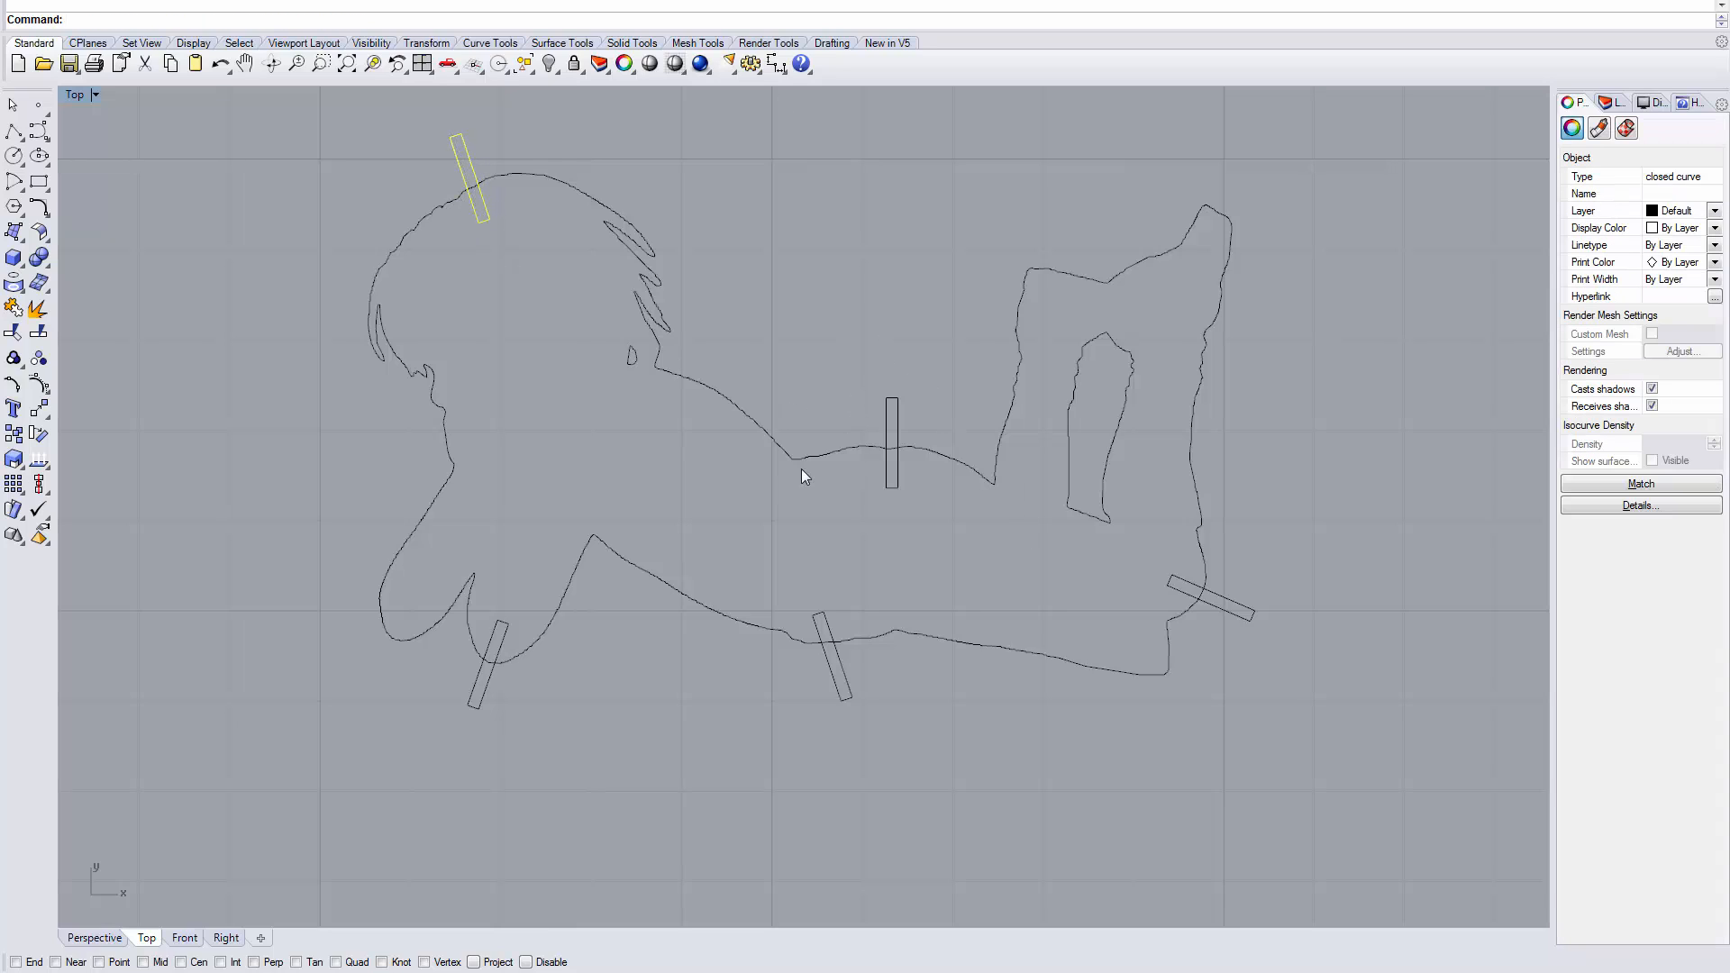
Step: Cut the notches into the lowest silhouette with CurveBoolean, setting DeleteInput to All and keeping only the body region
right_click_drag(897, 552, 912, 613)
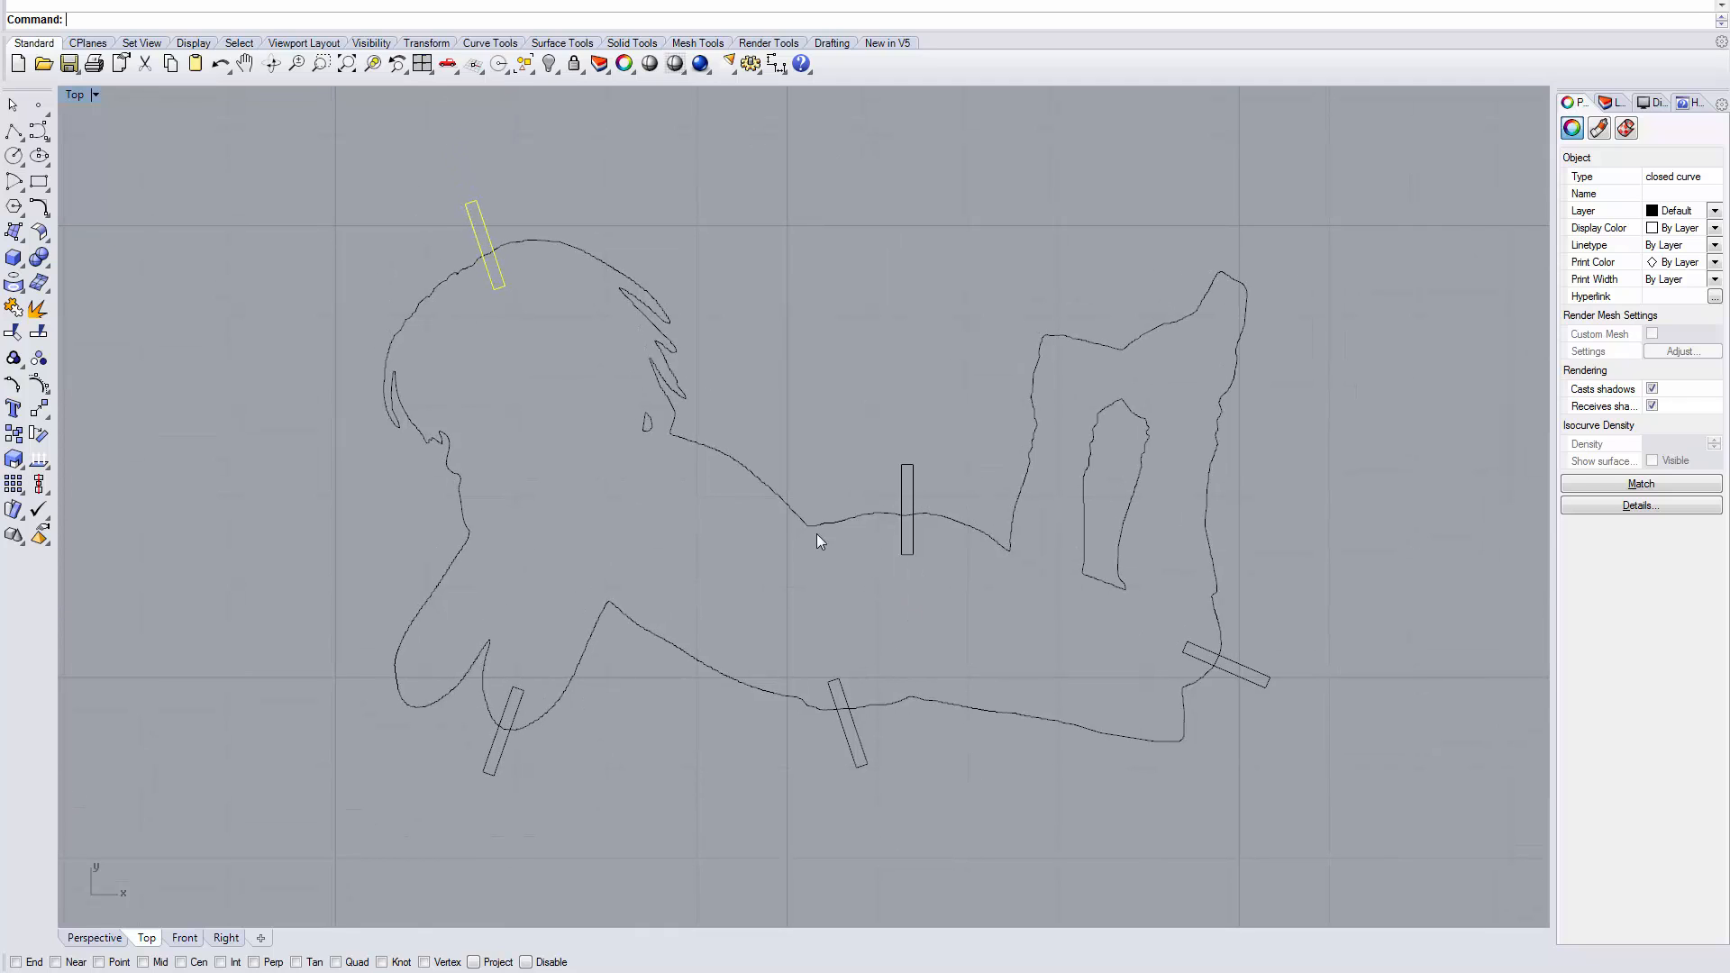
left_click(298, 185)
left_click_drag(297, 139, 1387, 849)
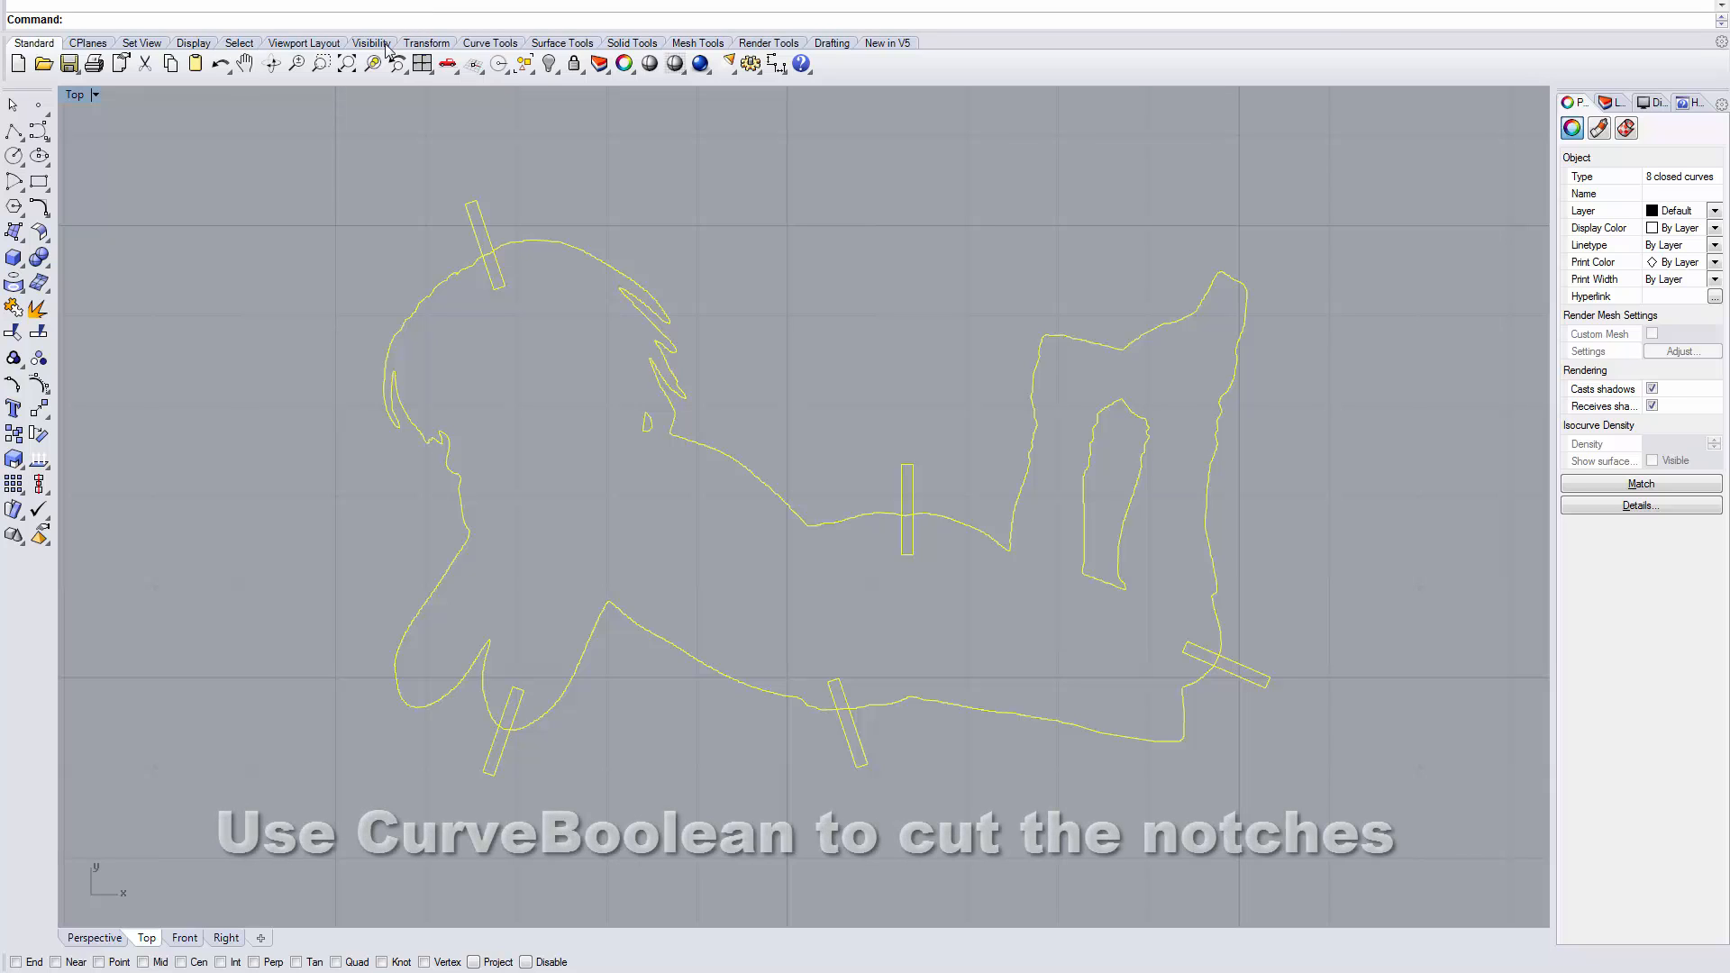
type("Curve")
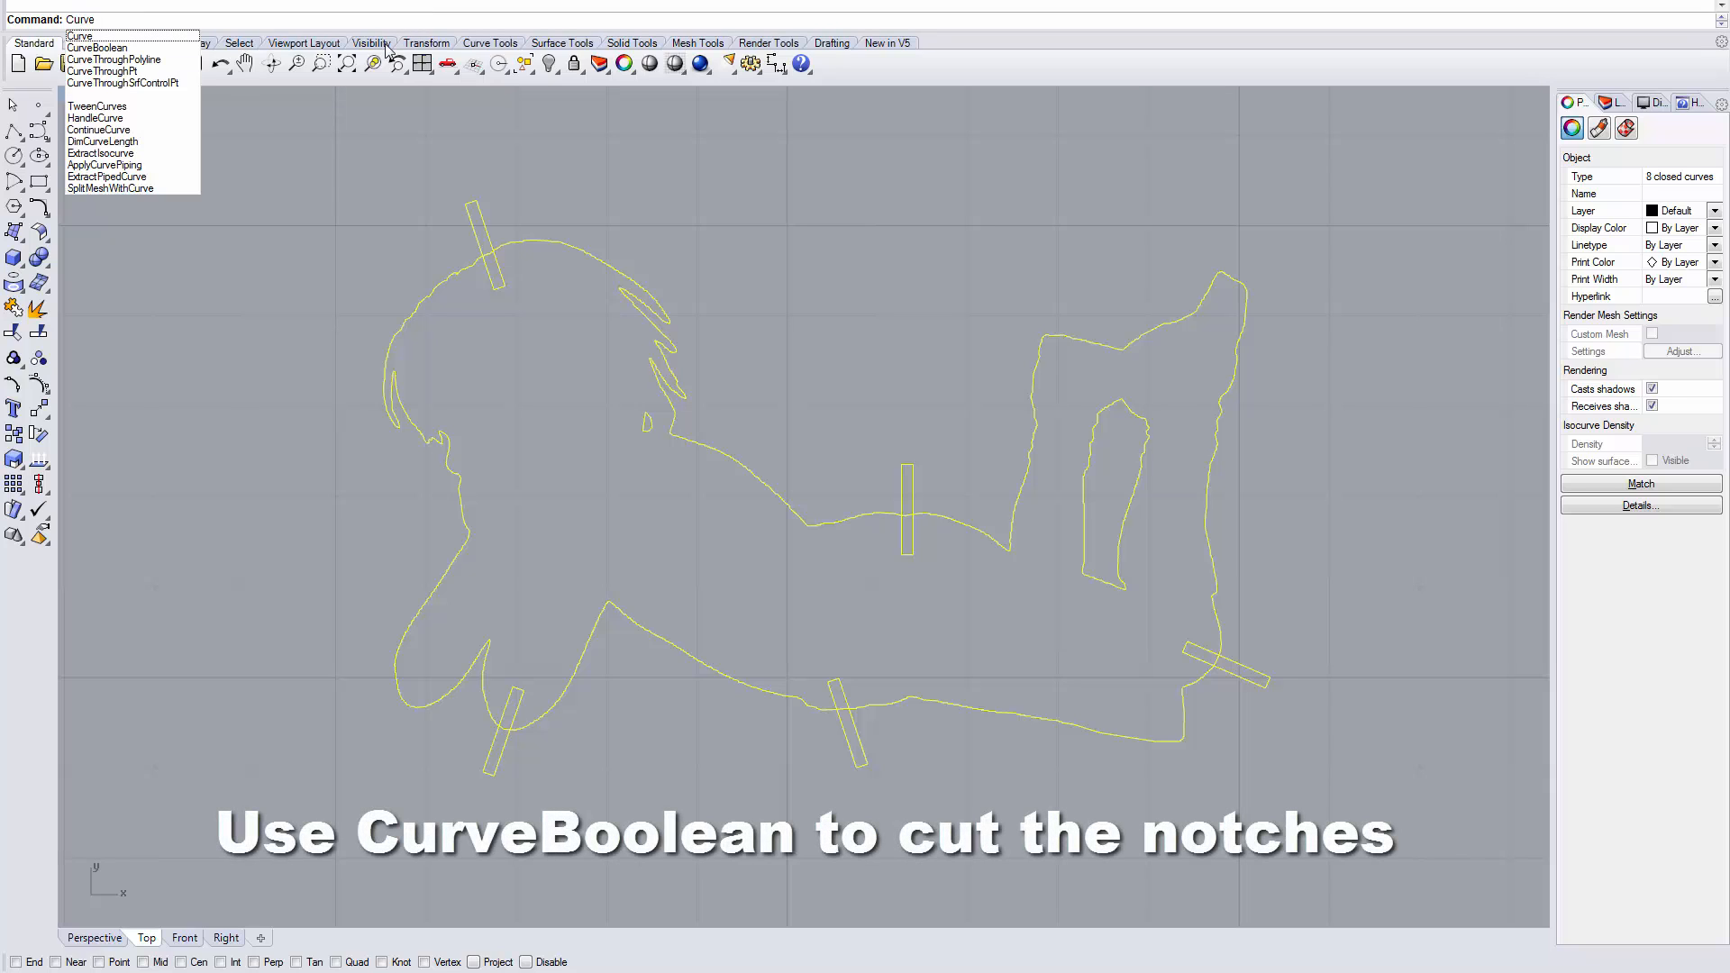
type("Boolean")
key("Return")
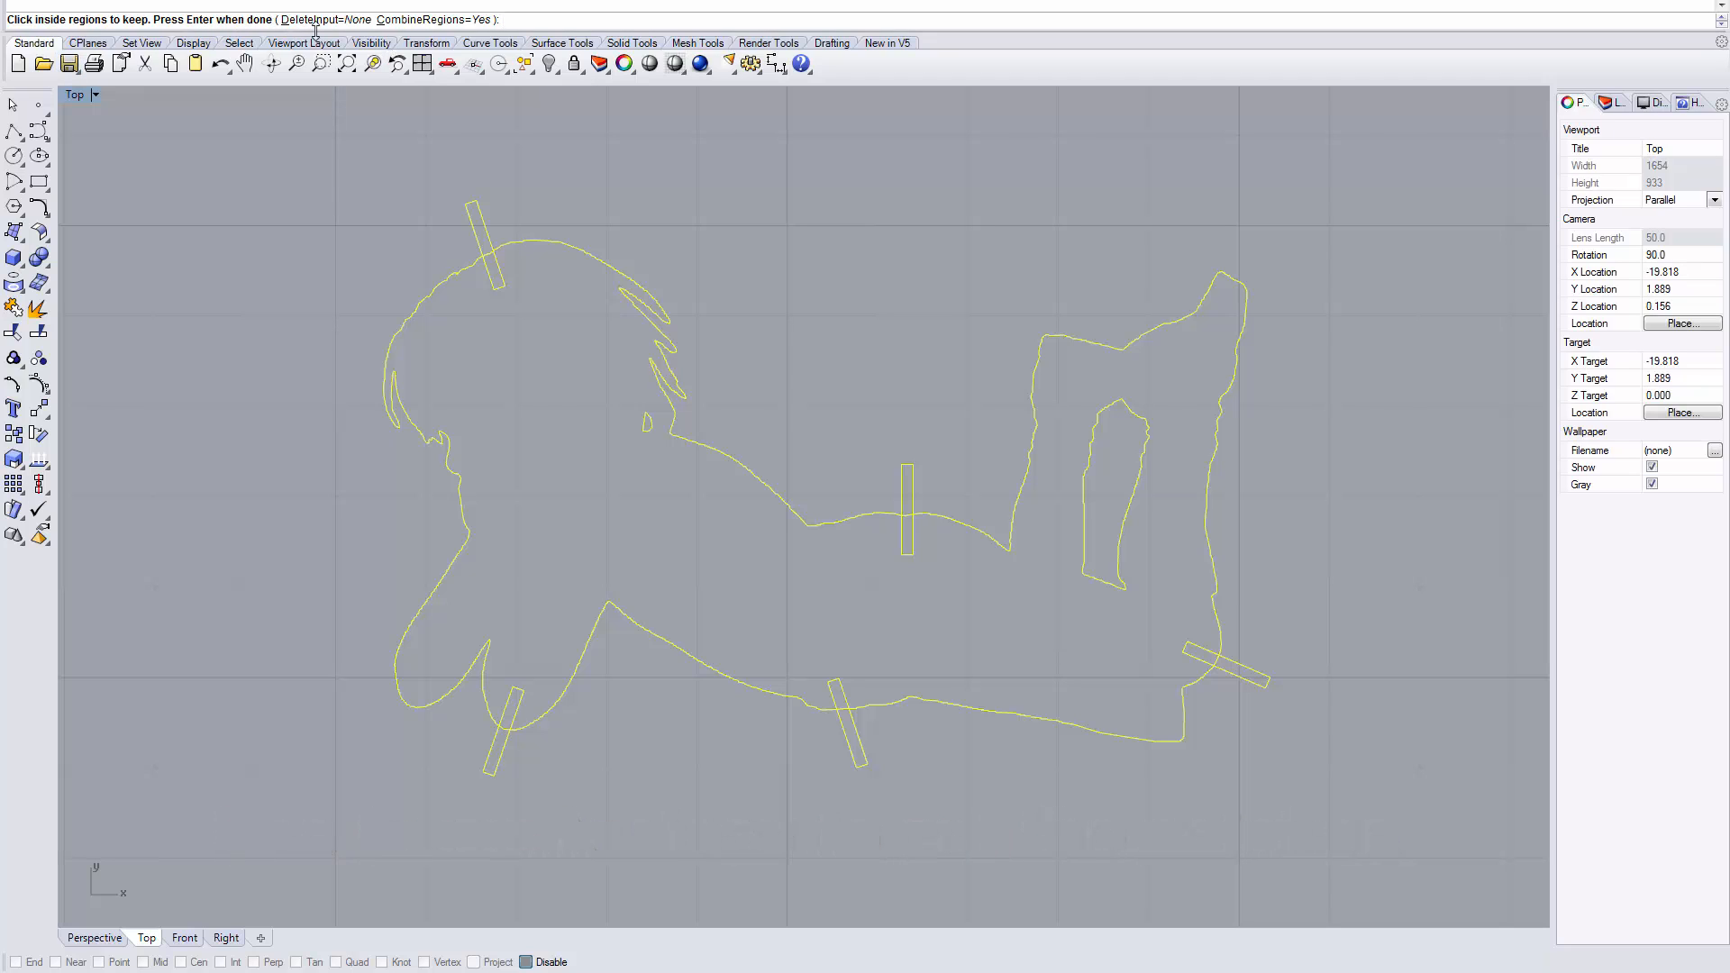
left_click(341, 20)
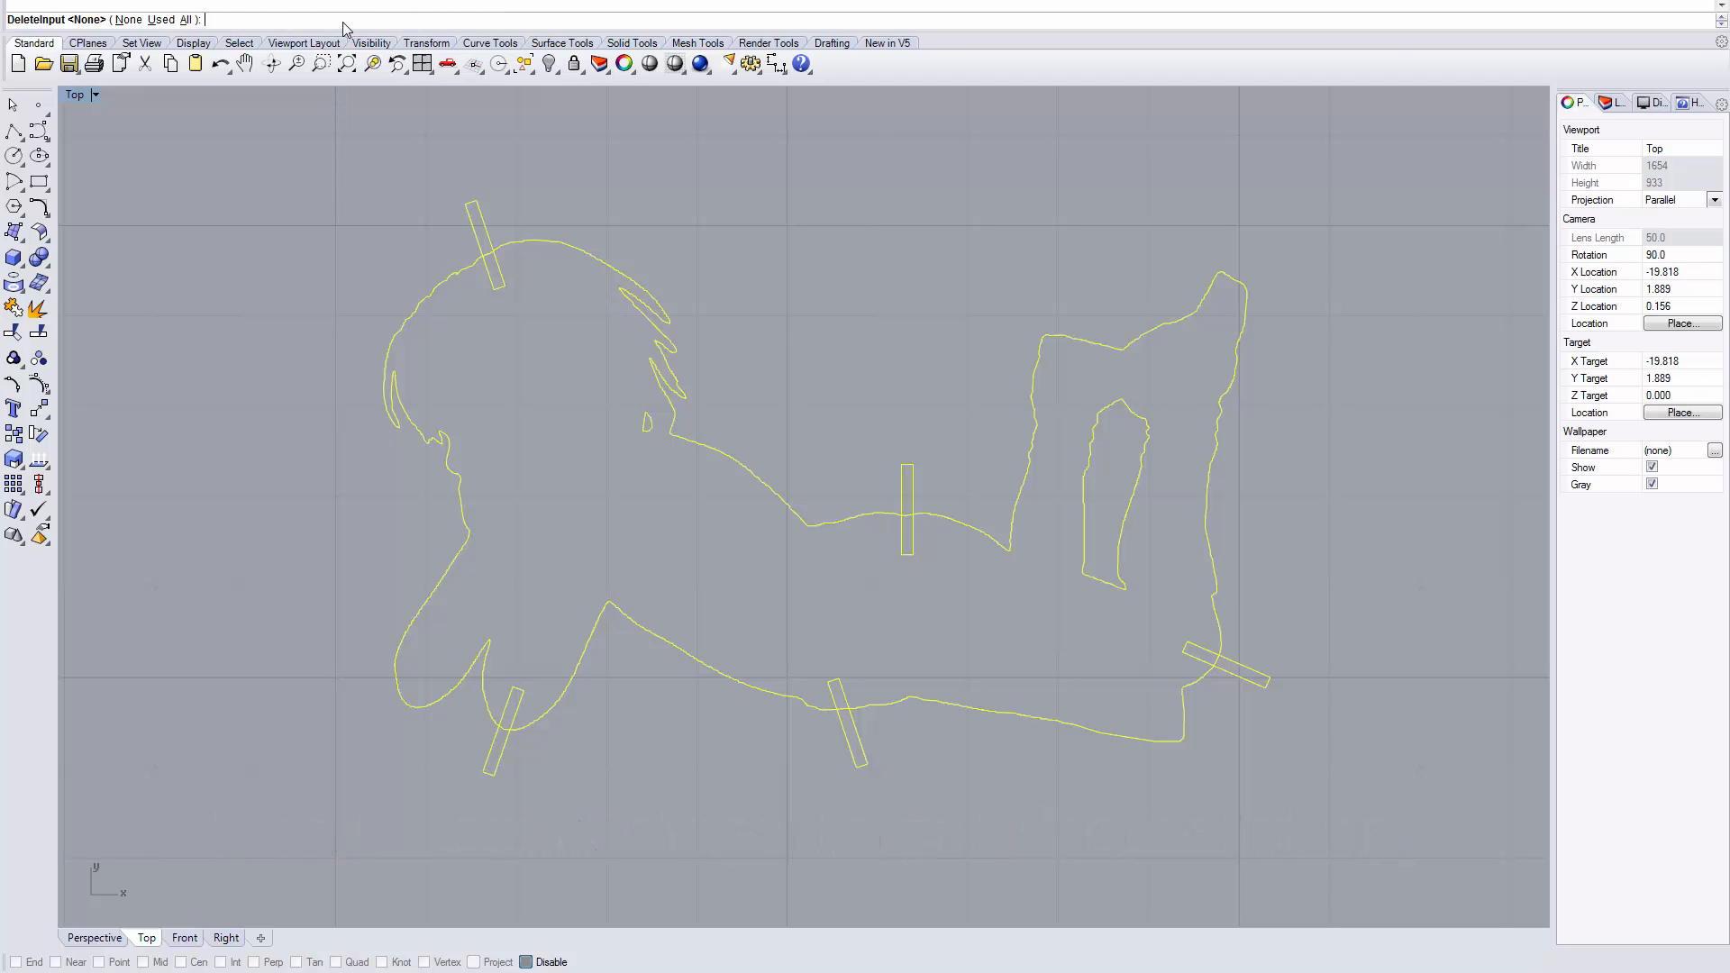
left_click(186, 20)
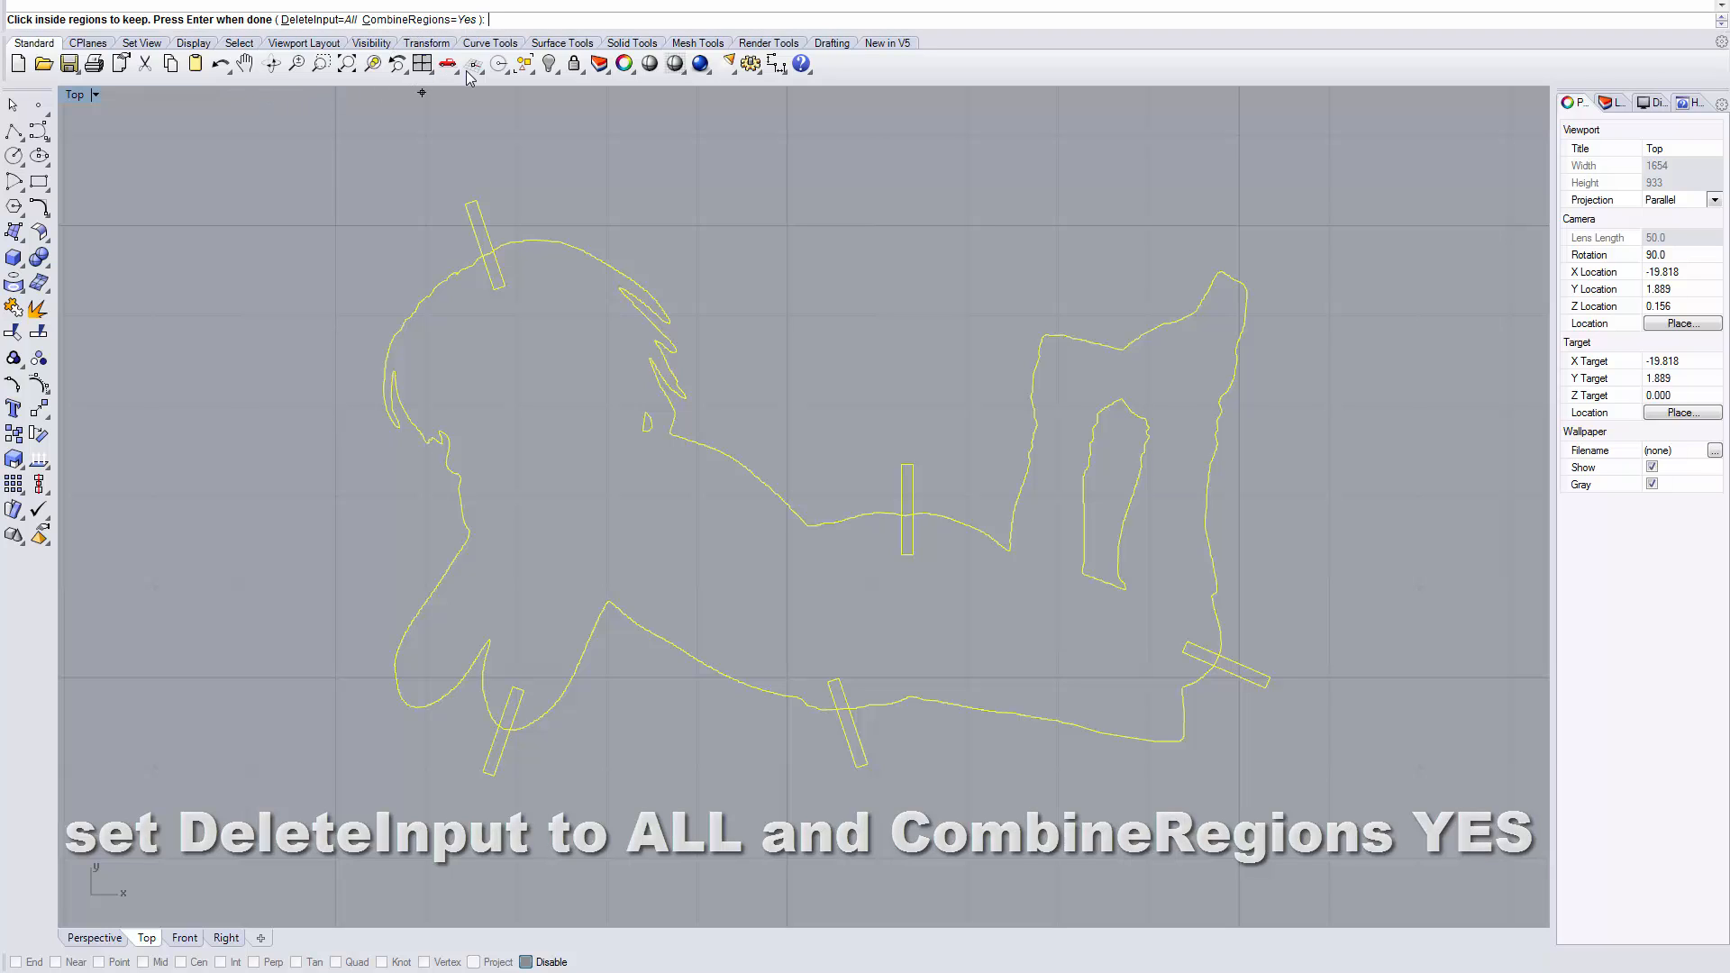
left_click(589, 501)
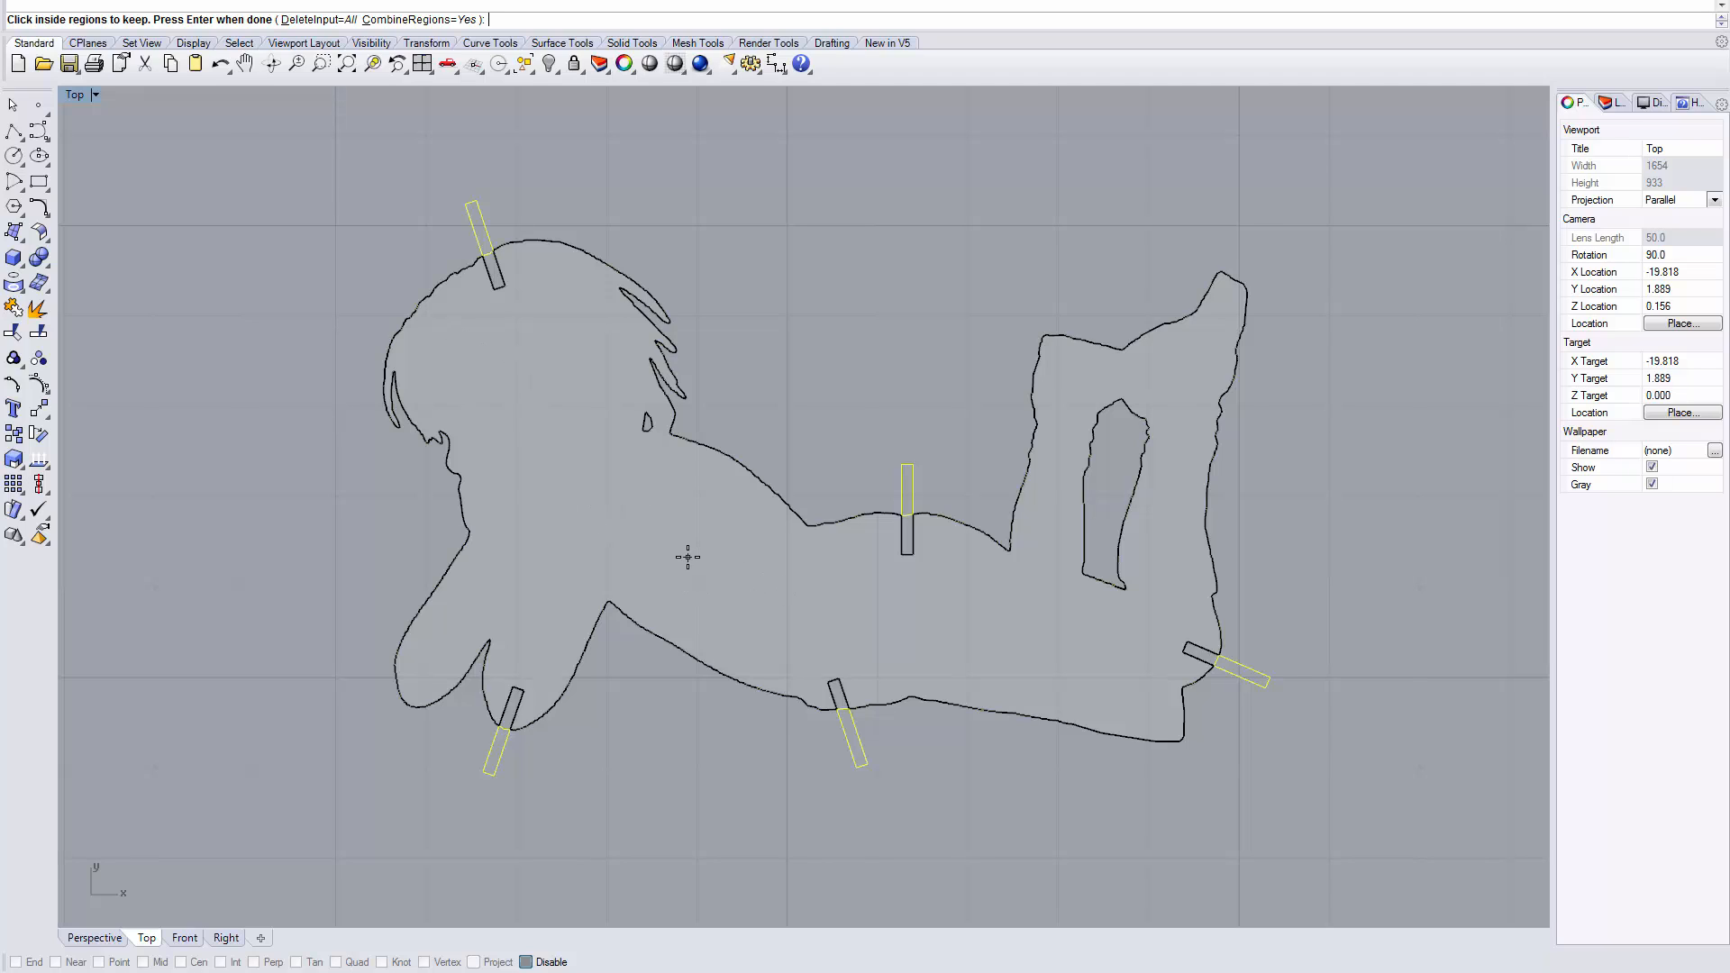
key("Return")
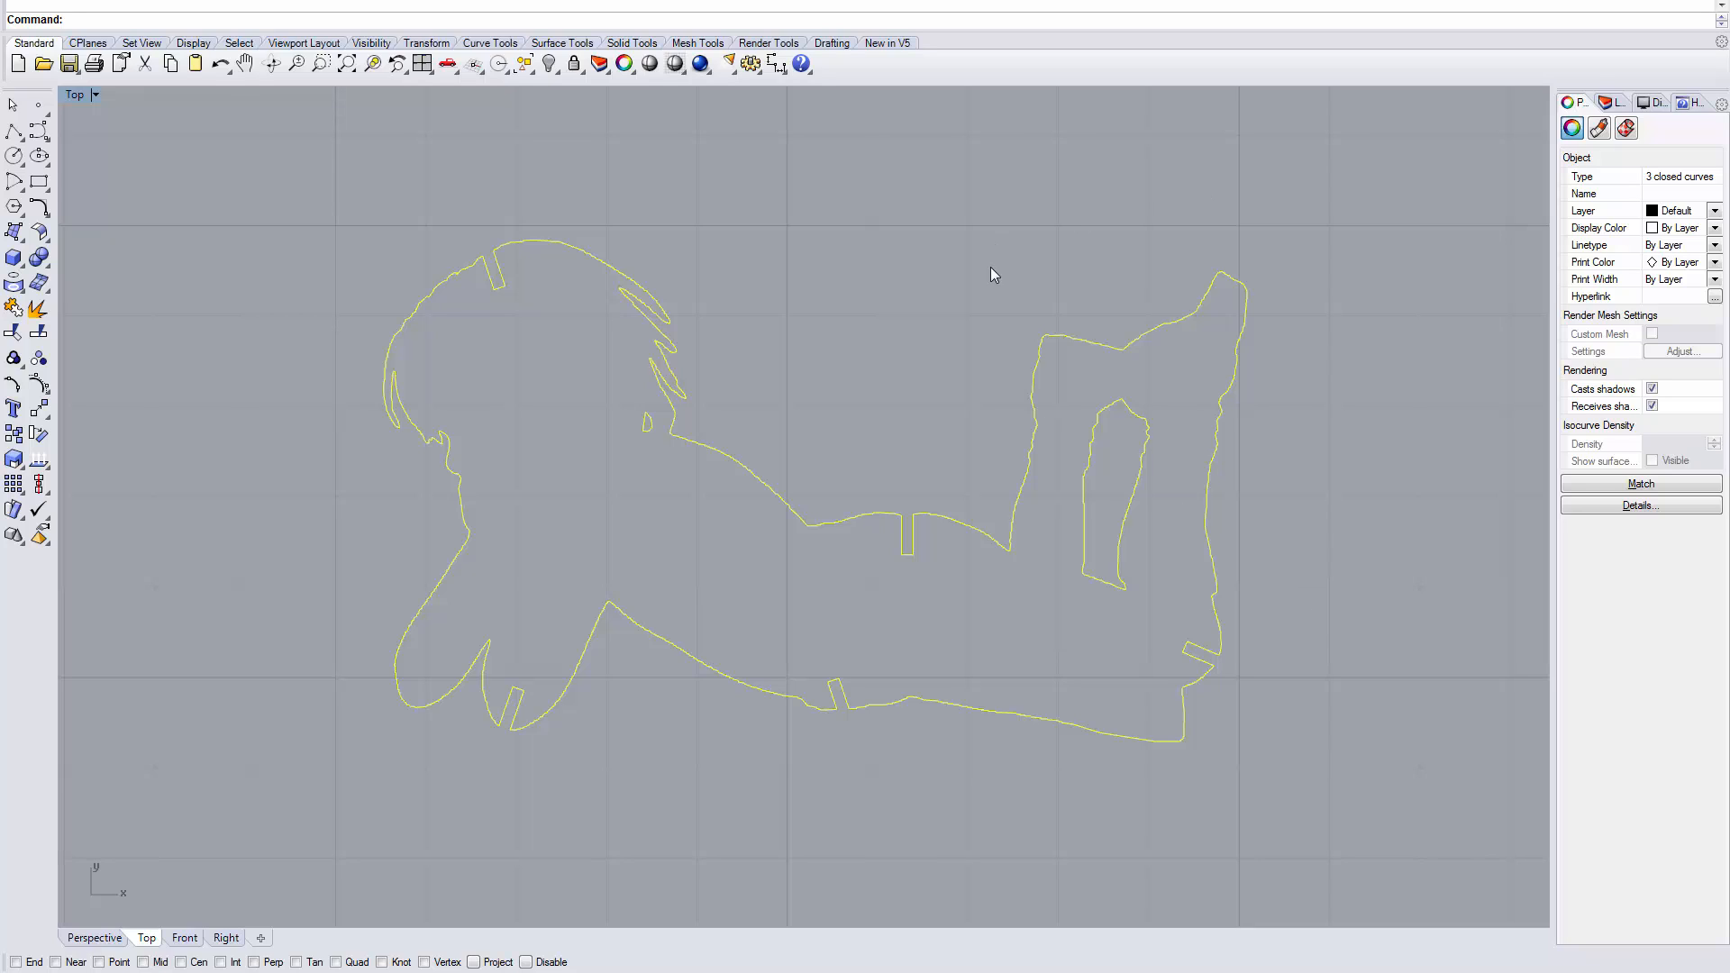
Step: Add three new layers to the file for the laser cutting format
left_click(1610, 106)
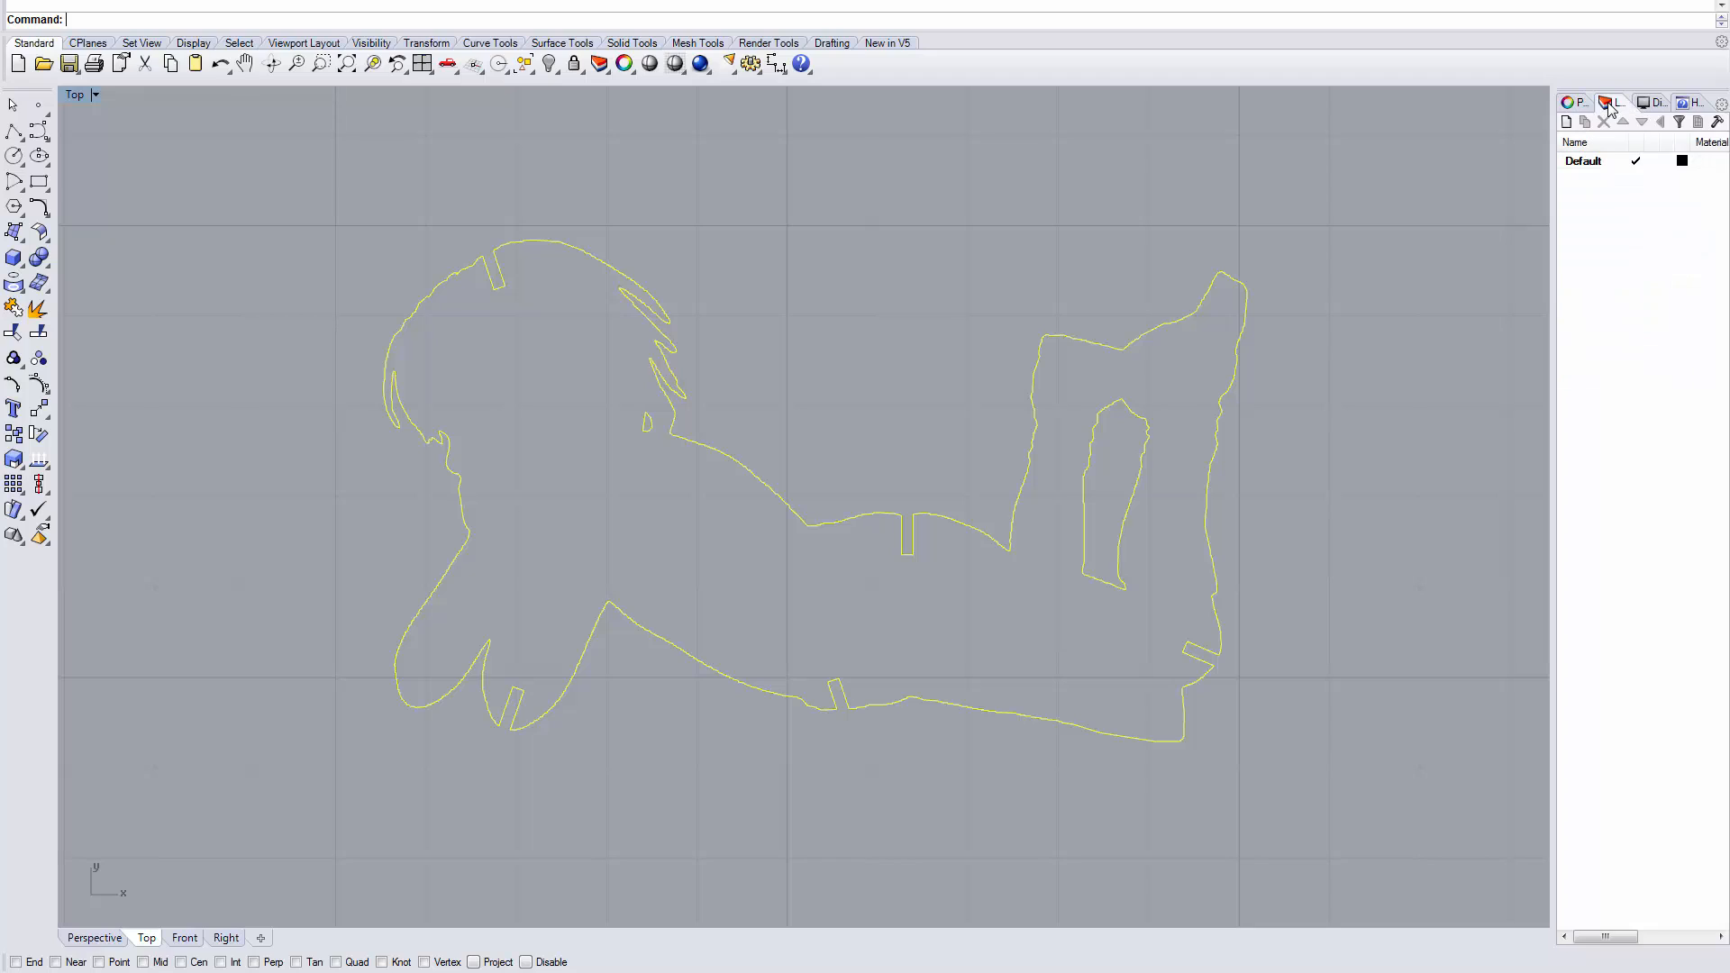
left_click(1566, 122)
left_click(1566, 122)
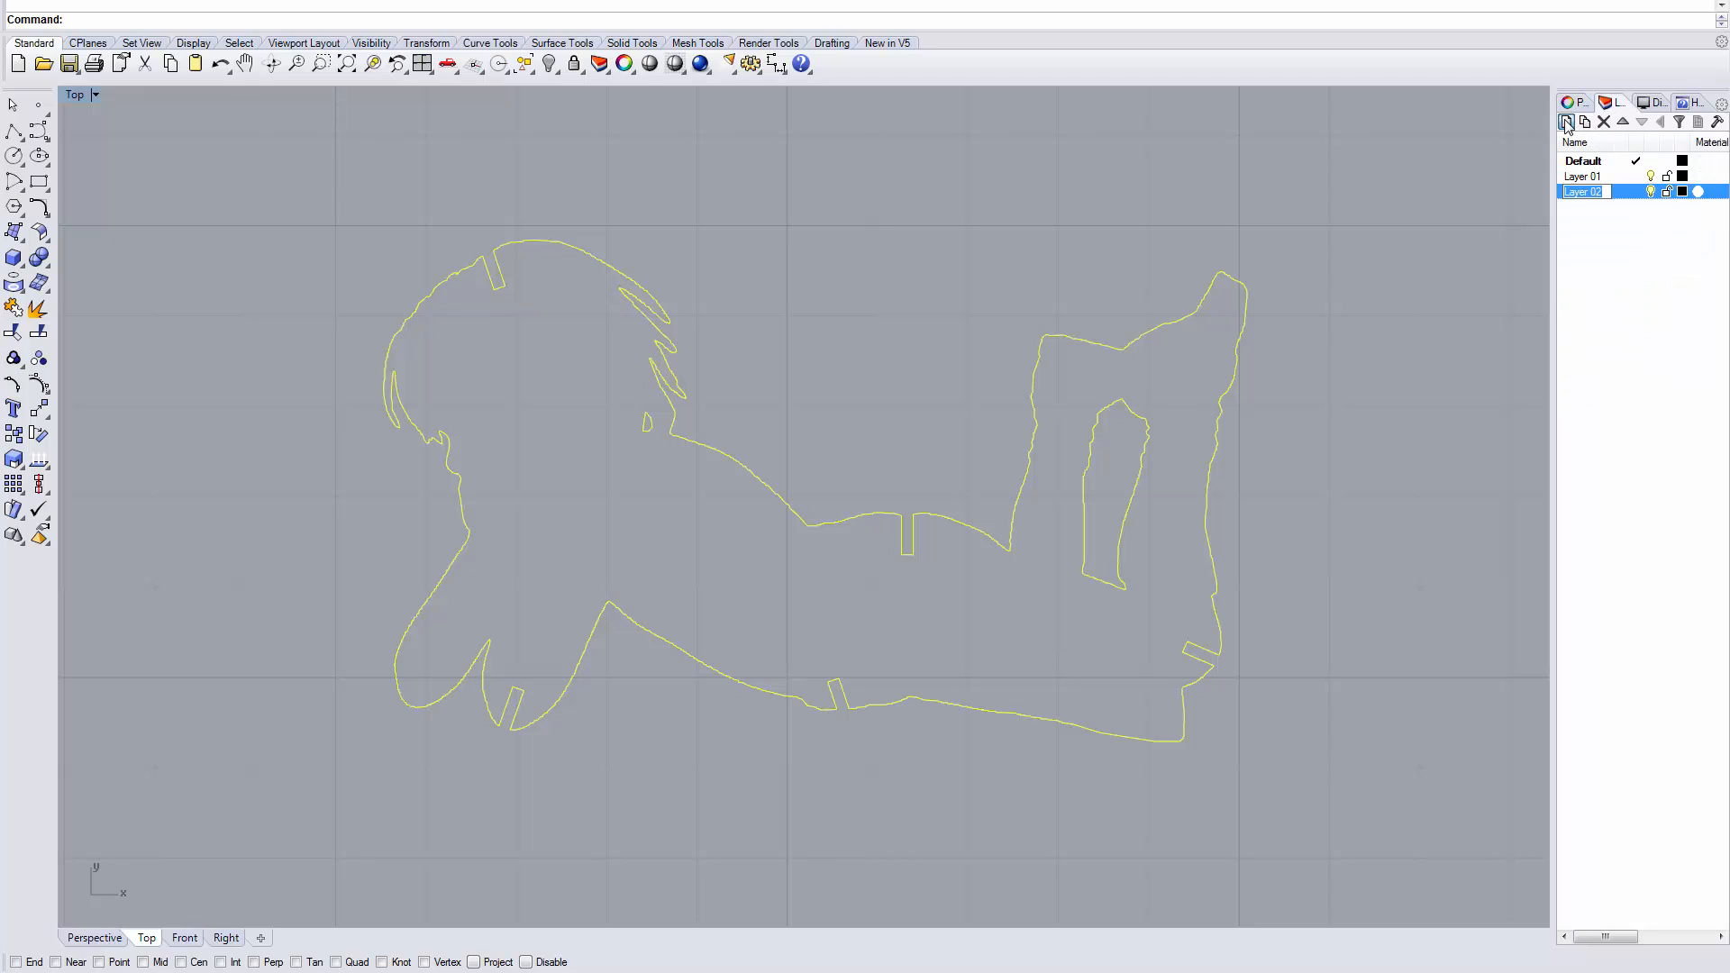
left_click(1567, 122)
Step: Rename the first new layer to innercut and set its colour to Blue
double_click(1607, 179)
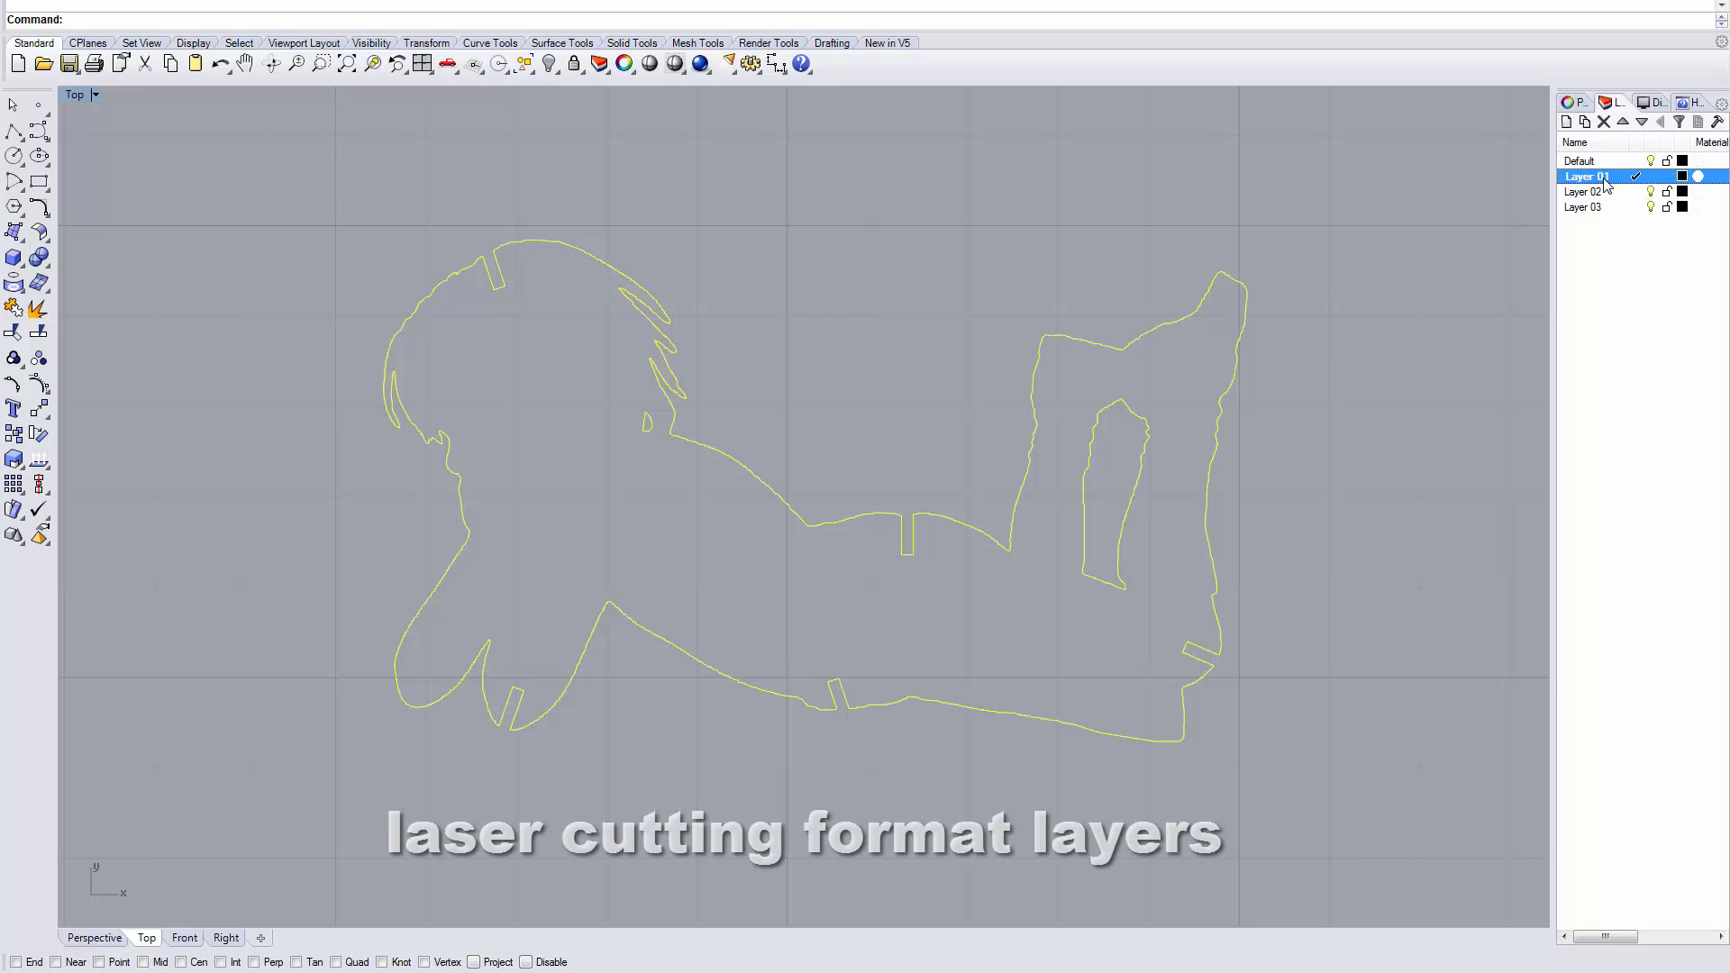
left_click(1604, 177)
type("in")
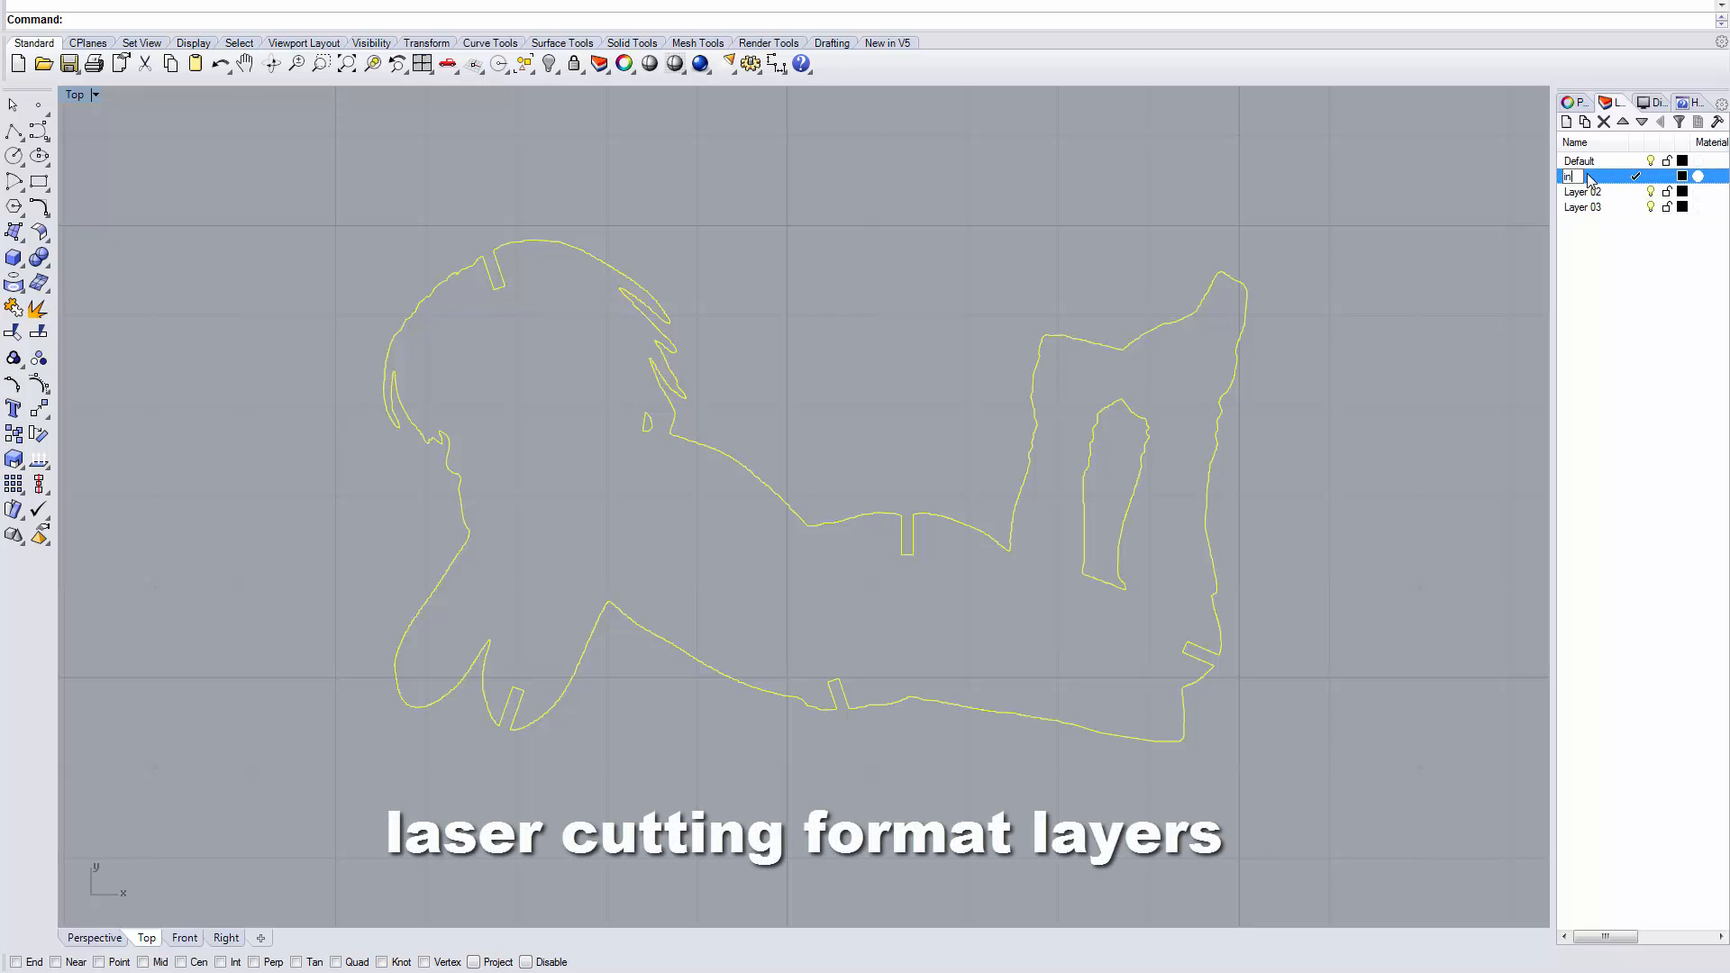
type("nercut")
key("Return")
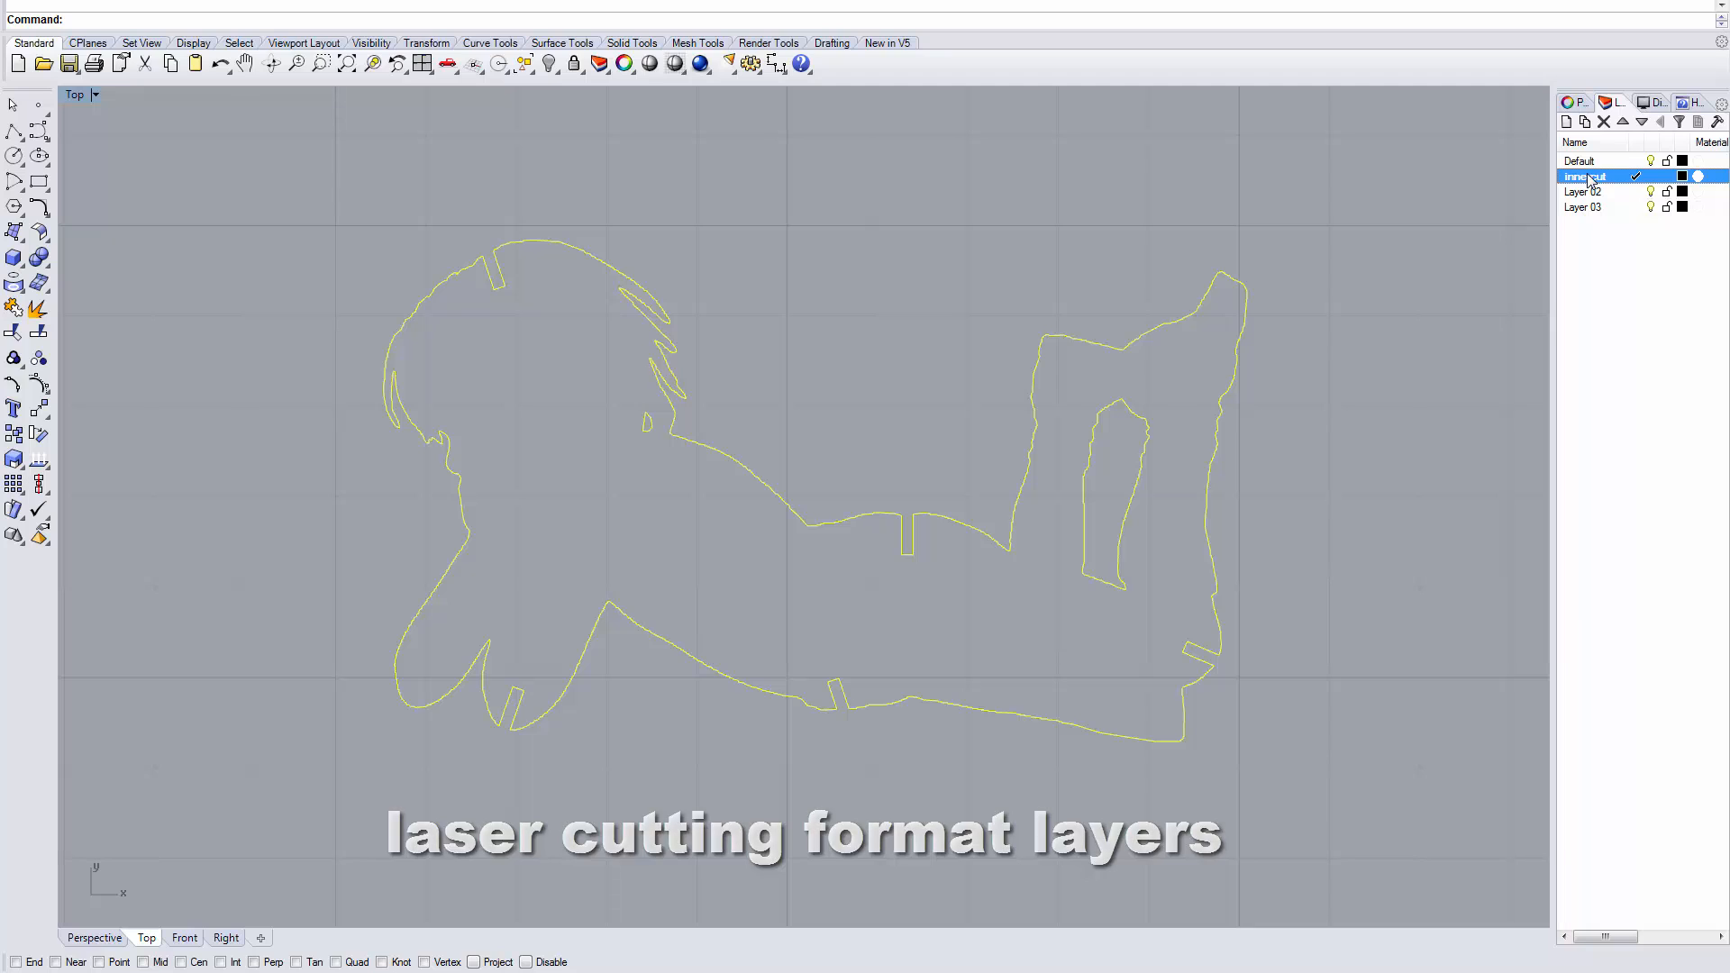
left_click(1682, 176)
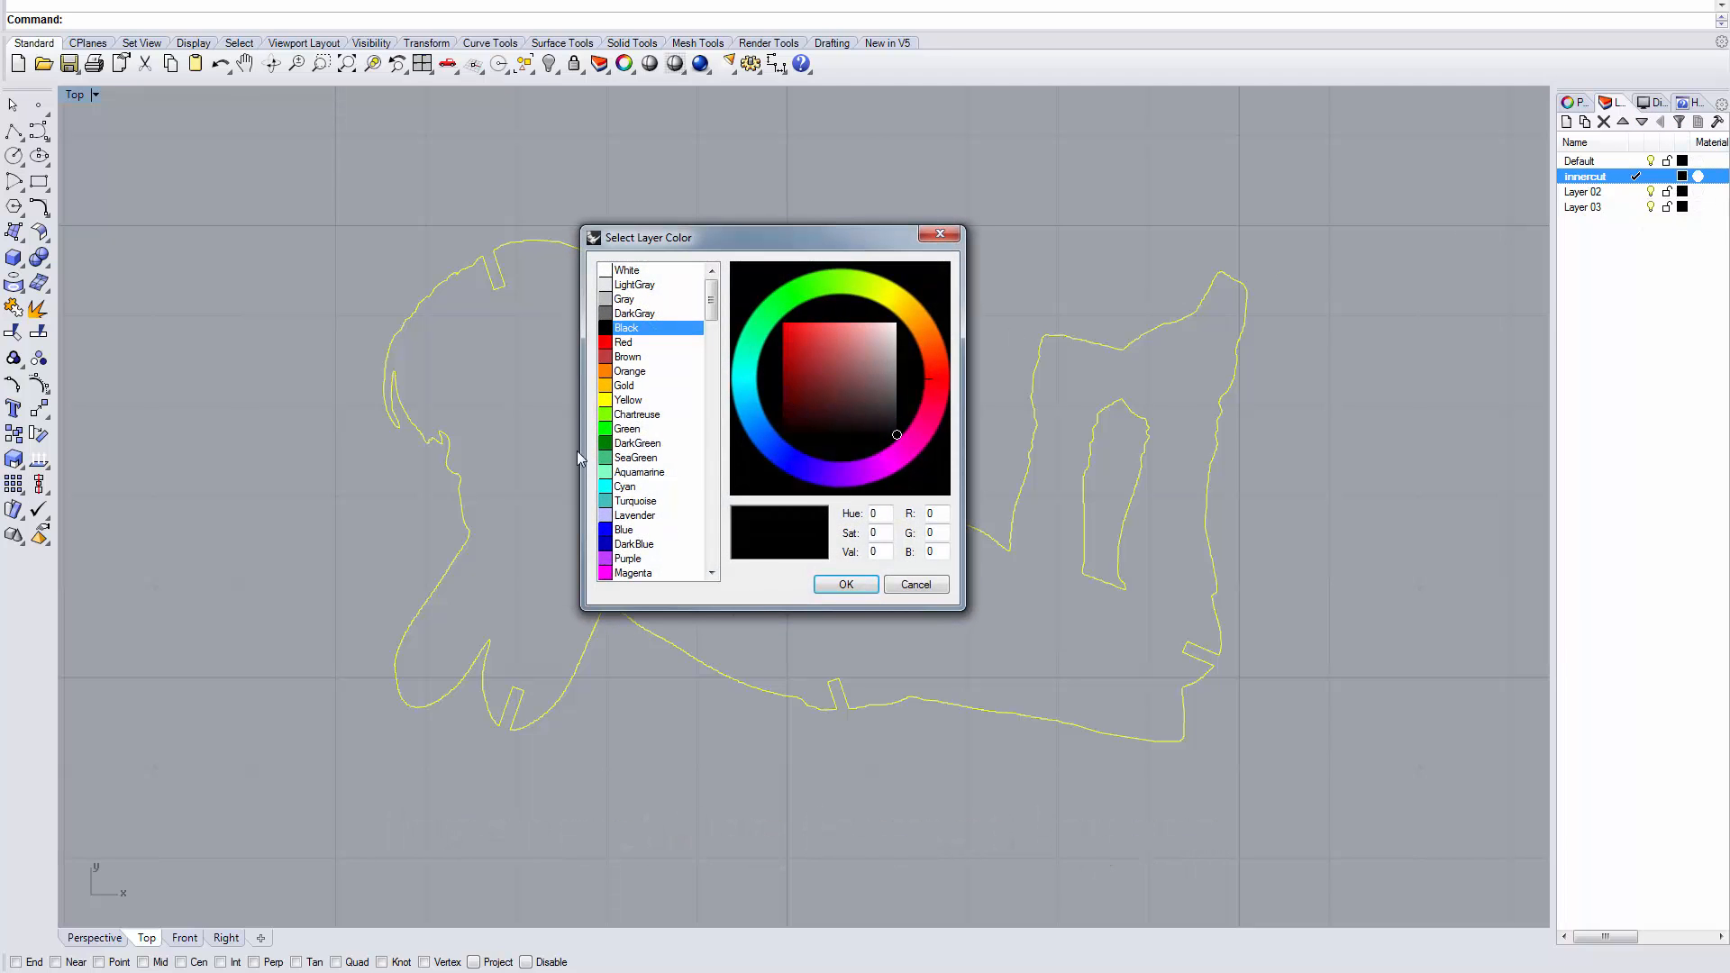
left_click(641, 530)
left_click(845, 585)
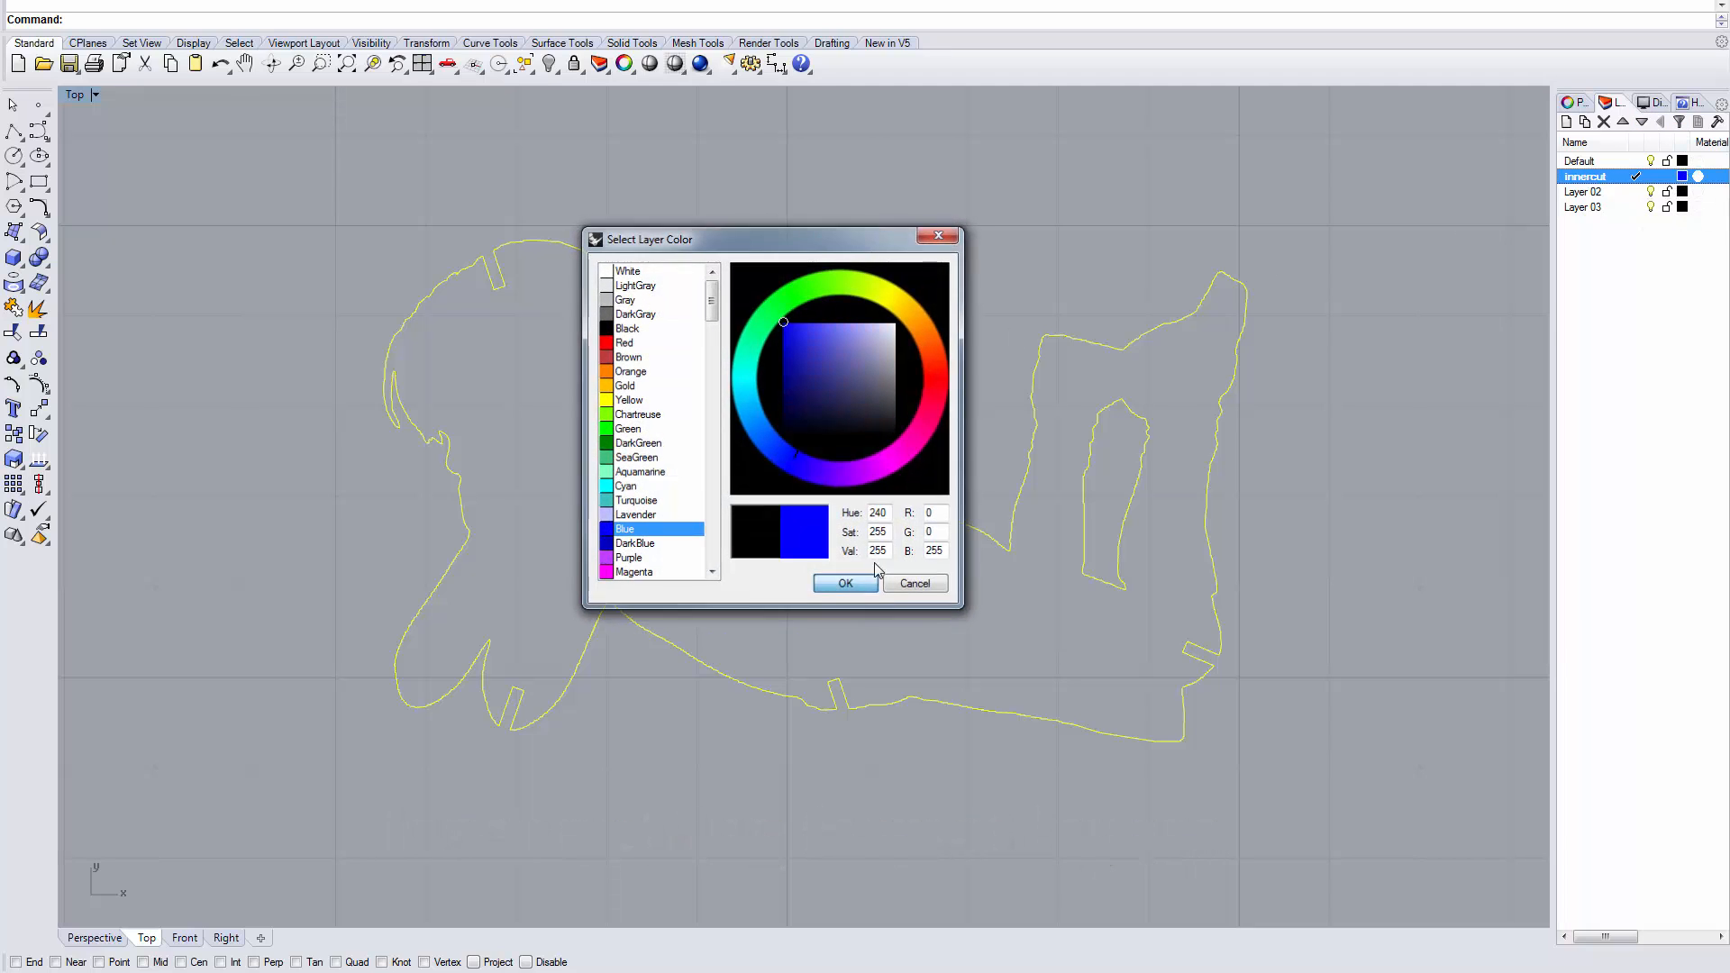
Step: Rename the second new layer to outercut and set its colour to Magenta
double_click(1590, 192)
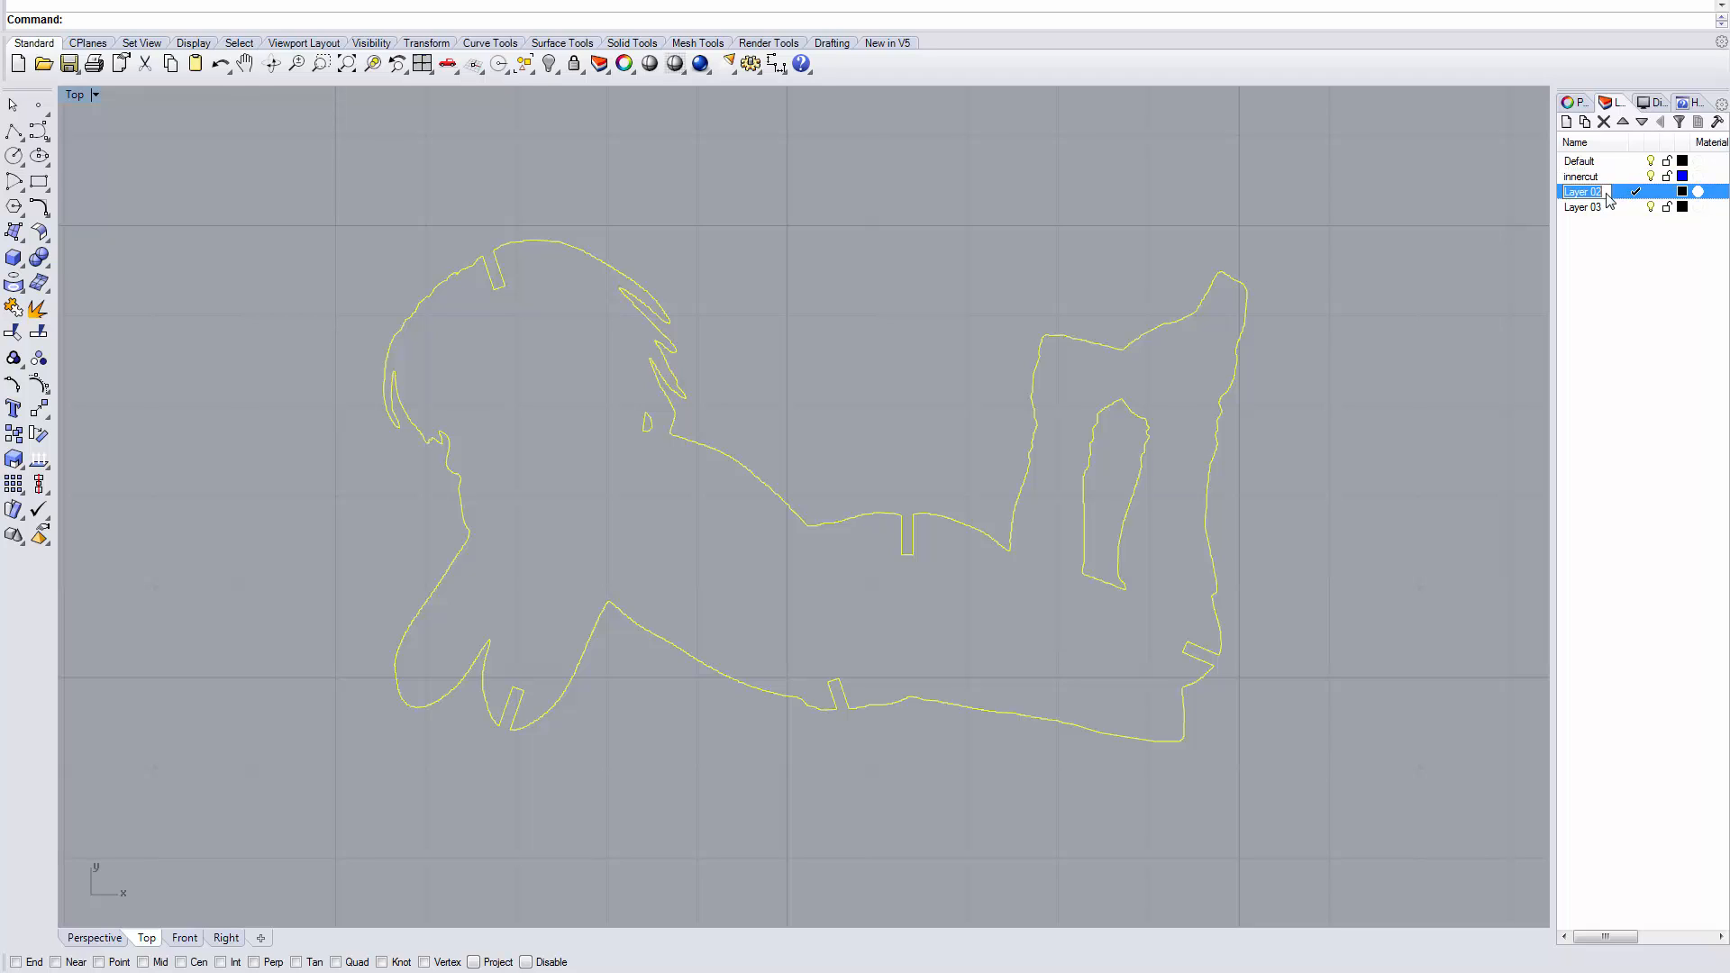
type("outercut")
key("Return")
left_click(1683, 191)
left_click(618, 574)
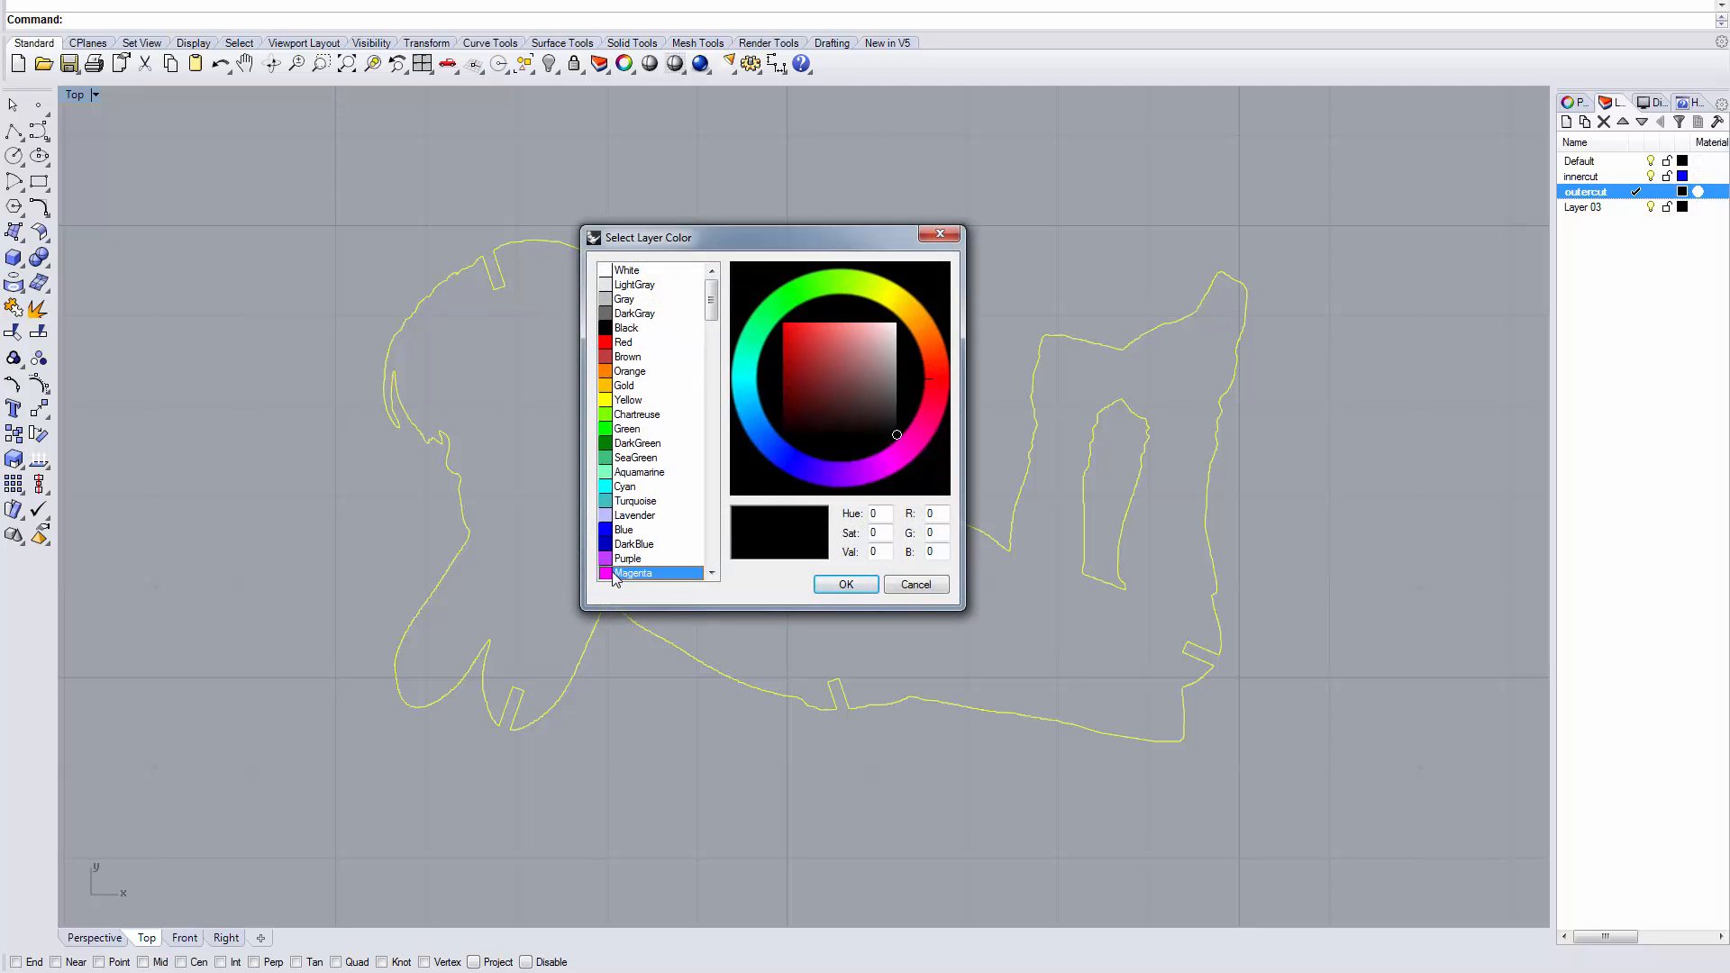
left_click(845, 584)
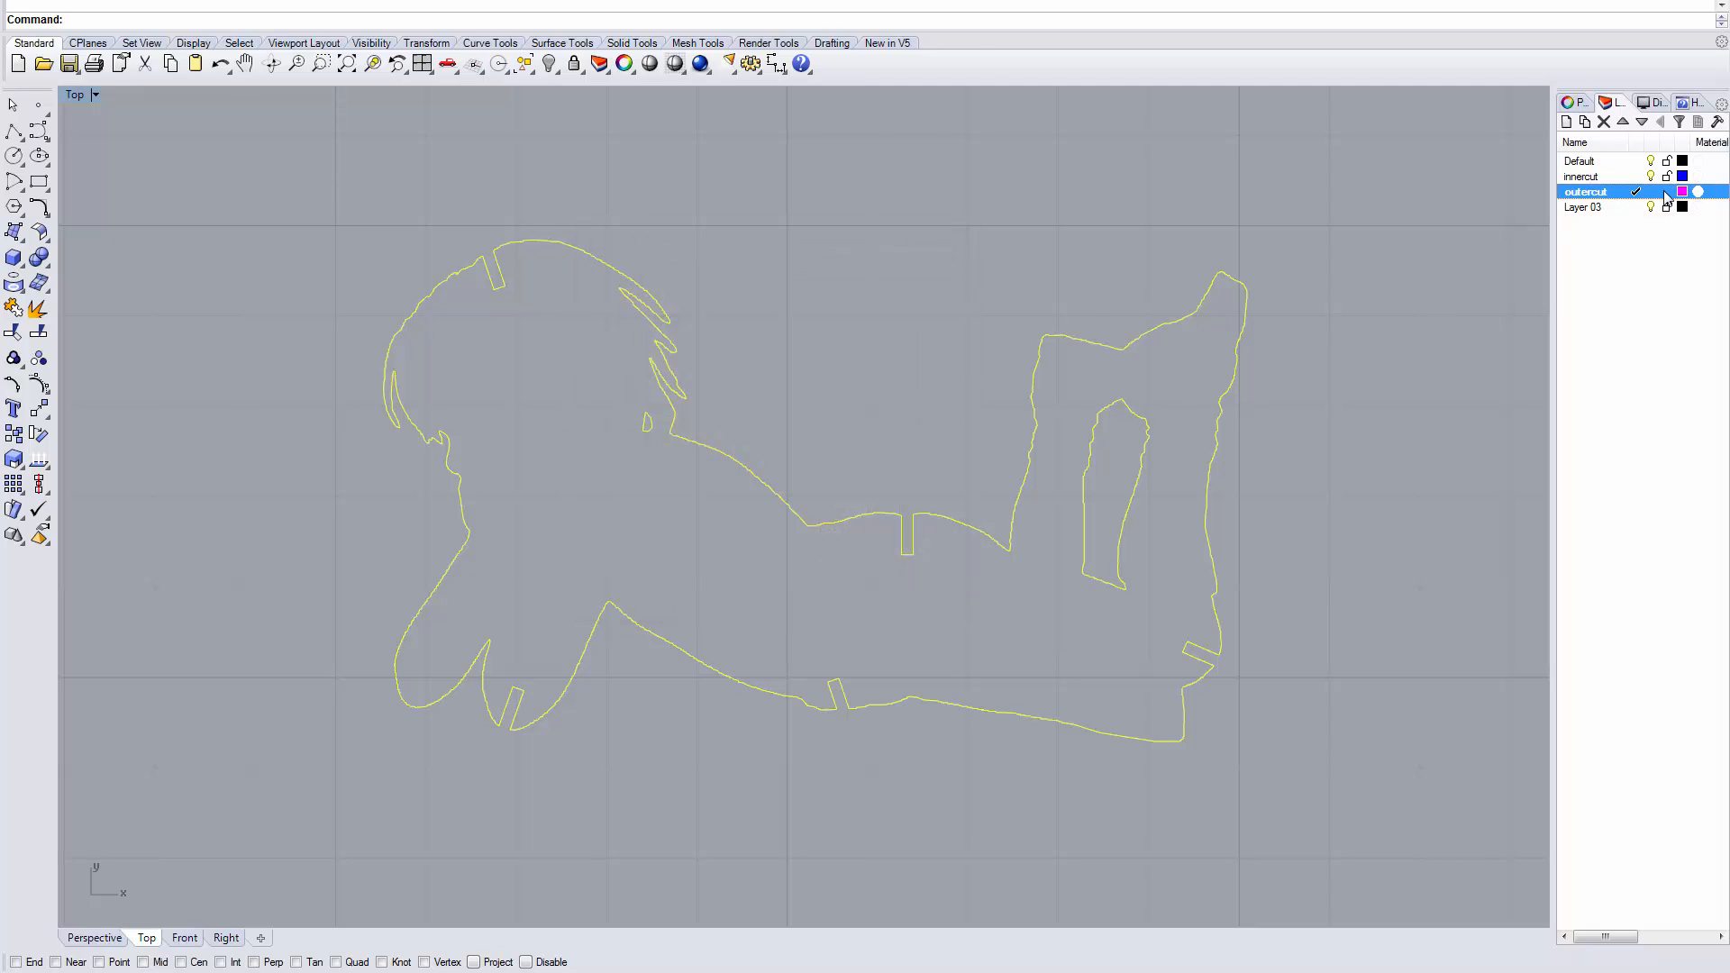
Step: Rename the third new layer to reference and set its colour to Cyan
double_click(1608, 210)
left_click(1602, 214)
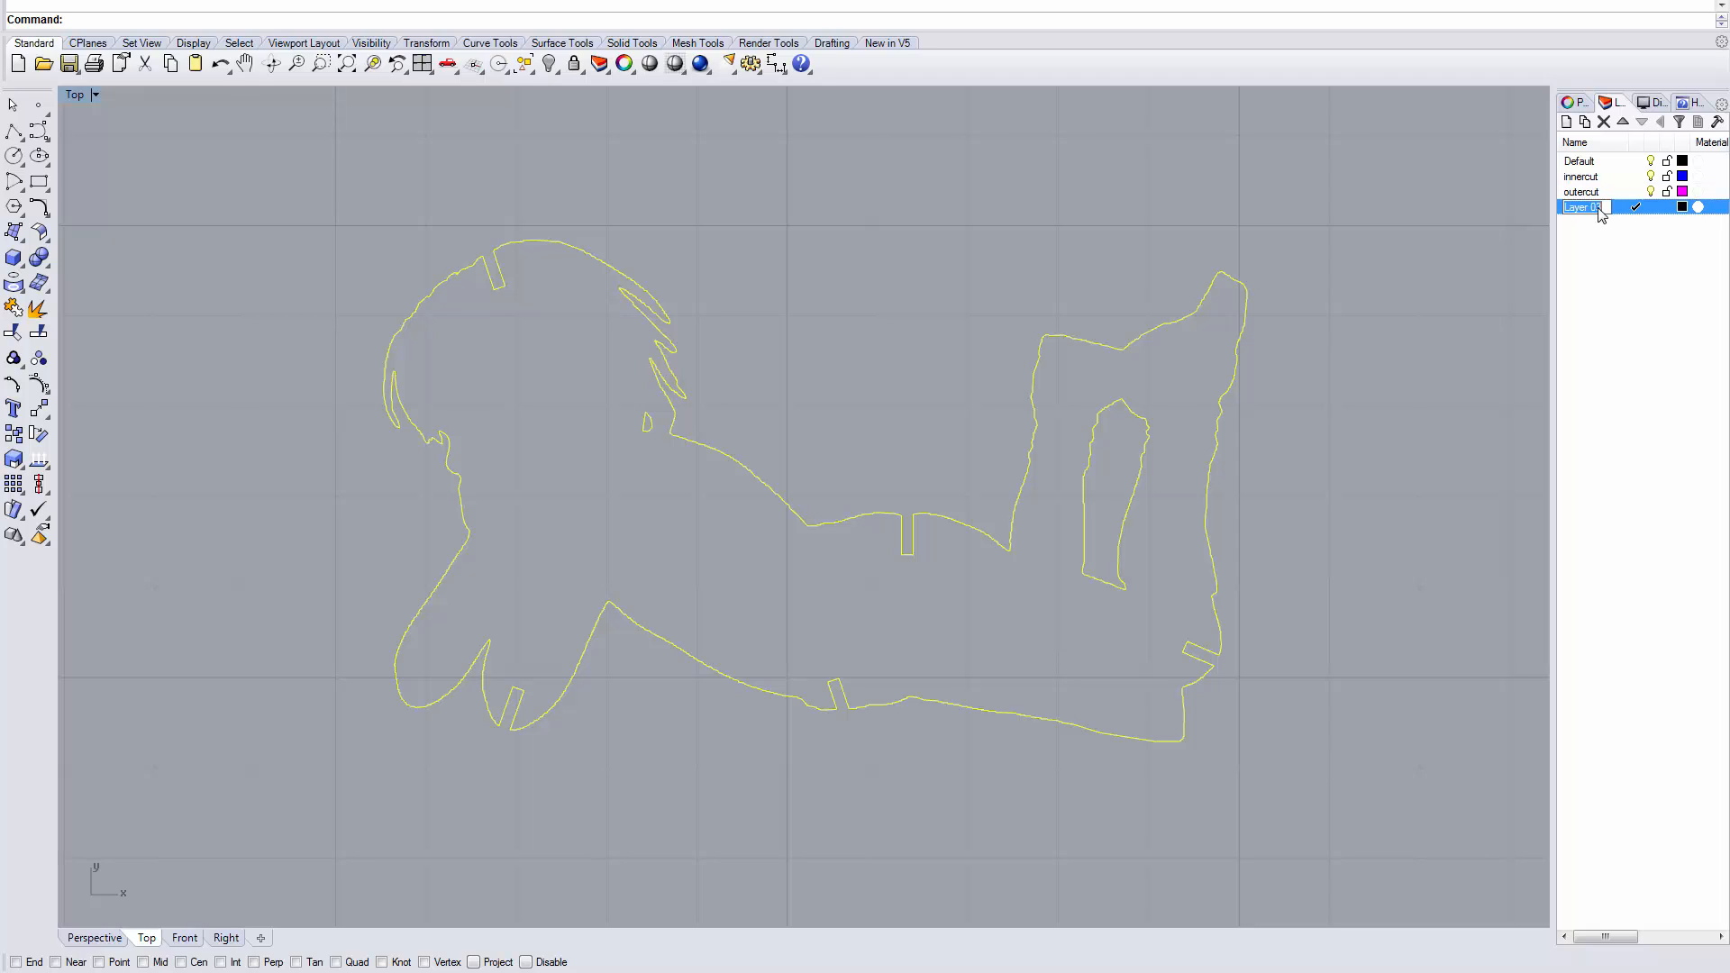
type("reference")
left_click(1681, 208)
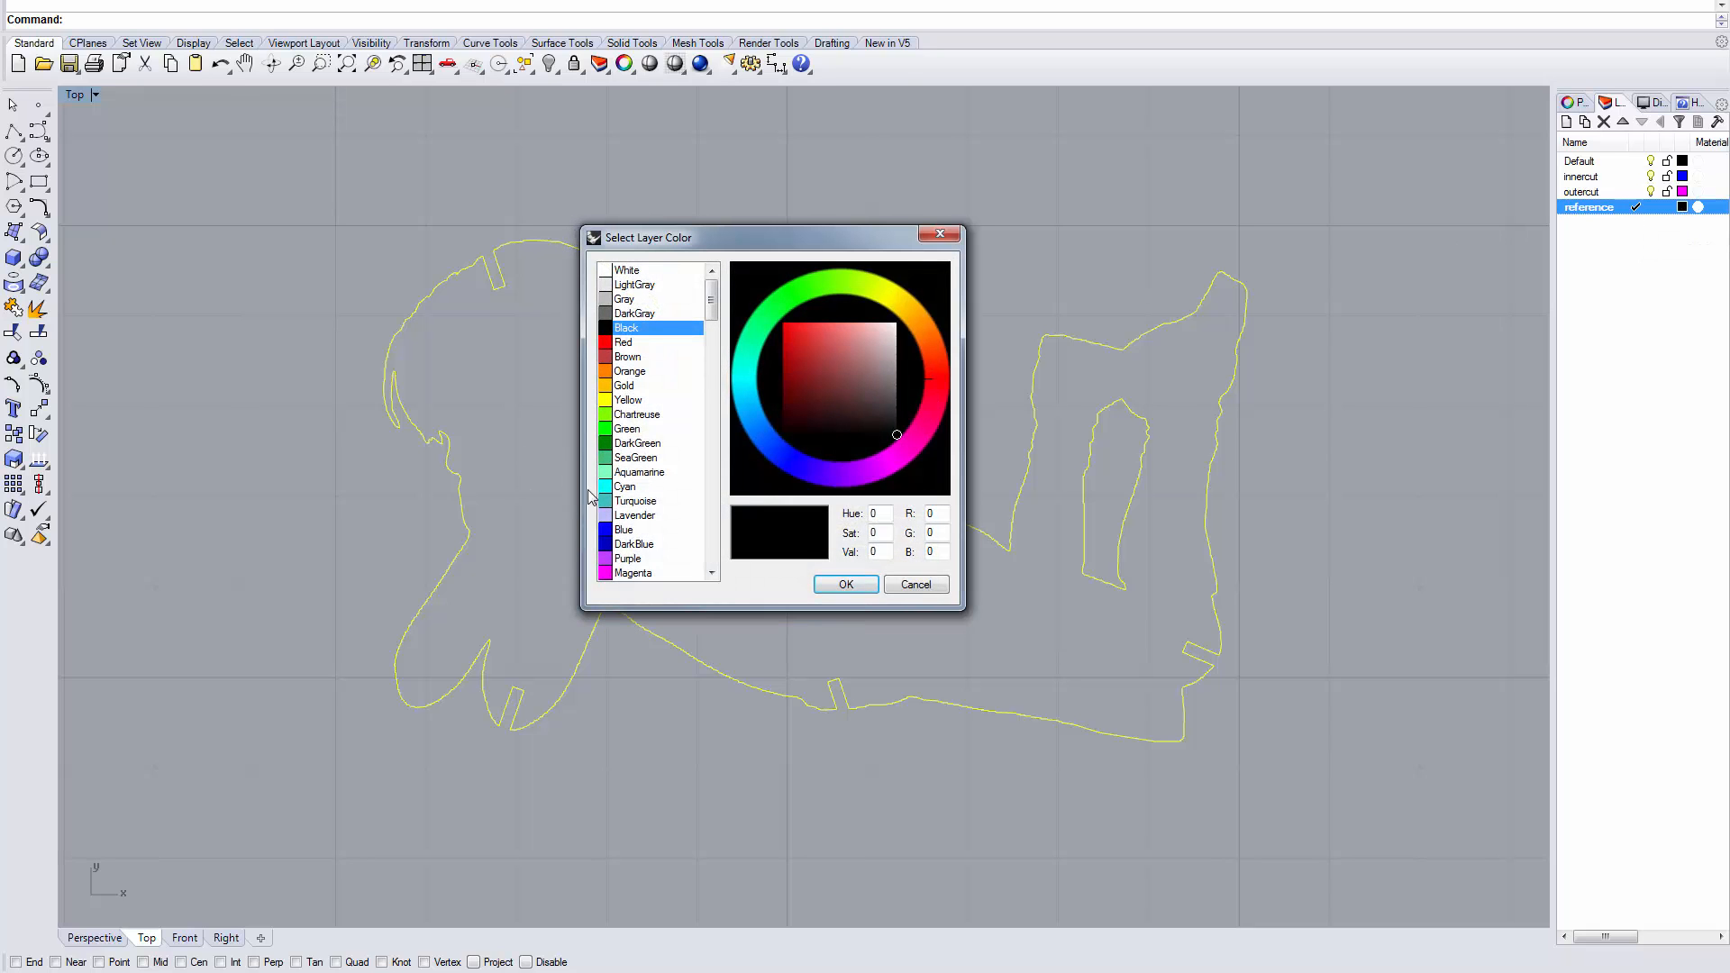
left_click(631, 487)
left_click(847, 585)
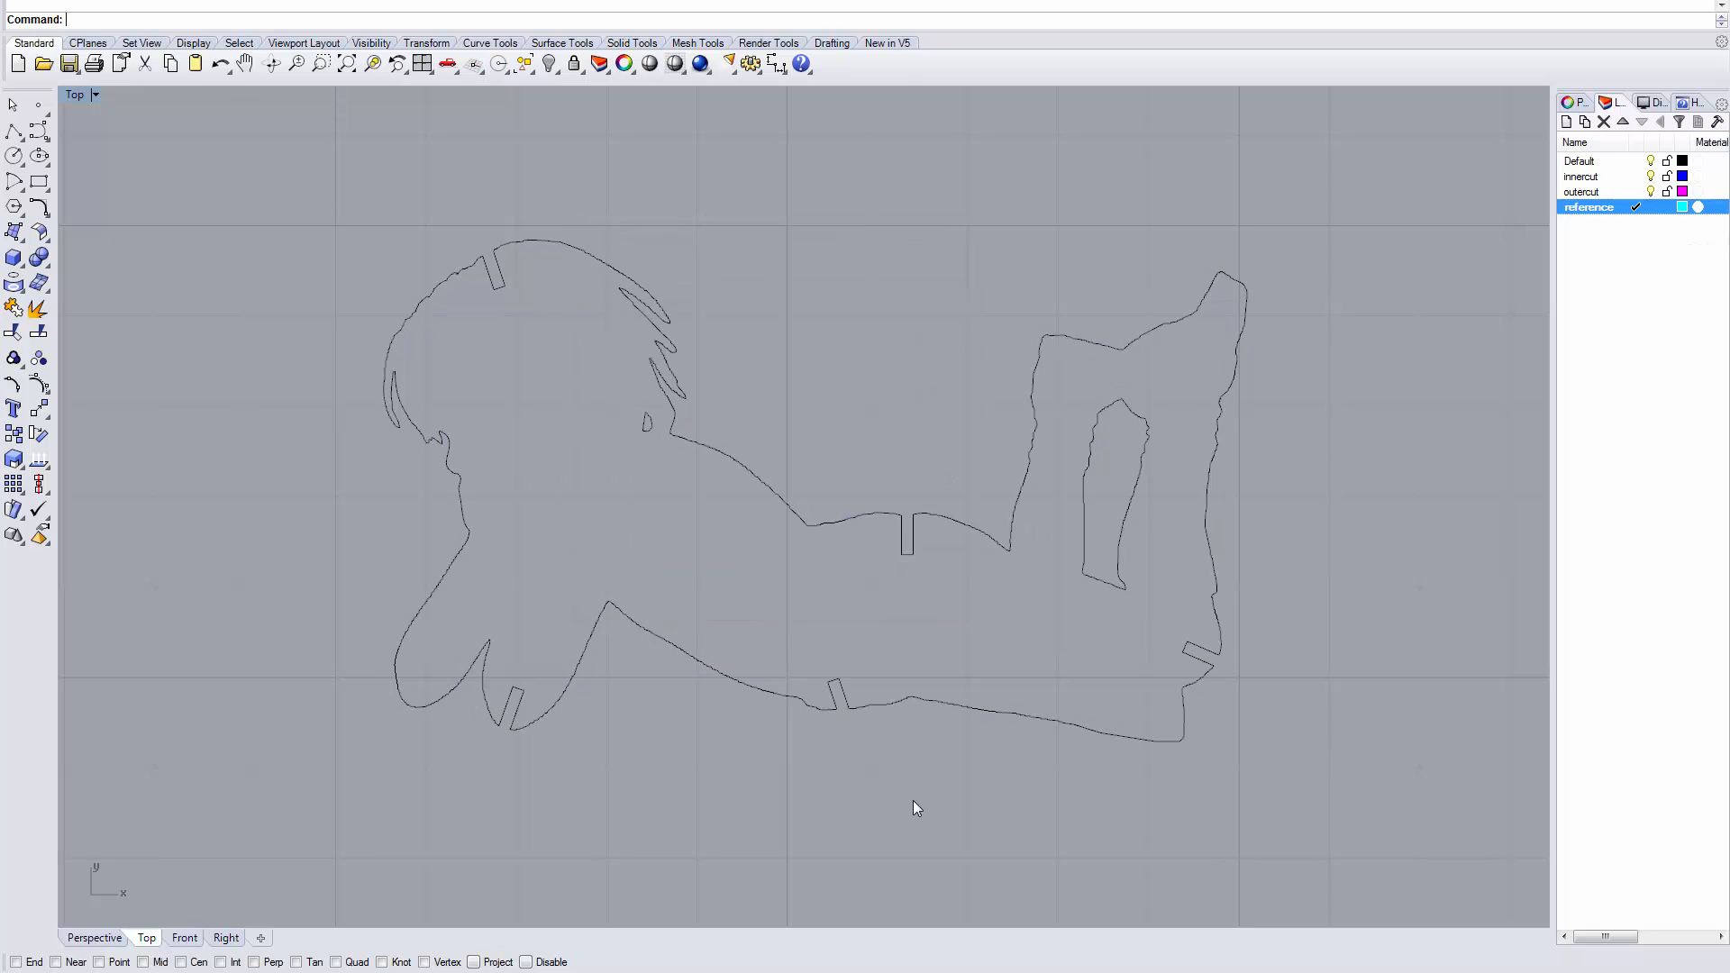
Step: Make outercut the current layer and move the notched silhouette's outer outline onto it
left_click(791, 503)
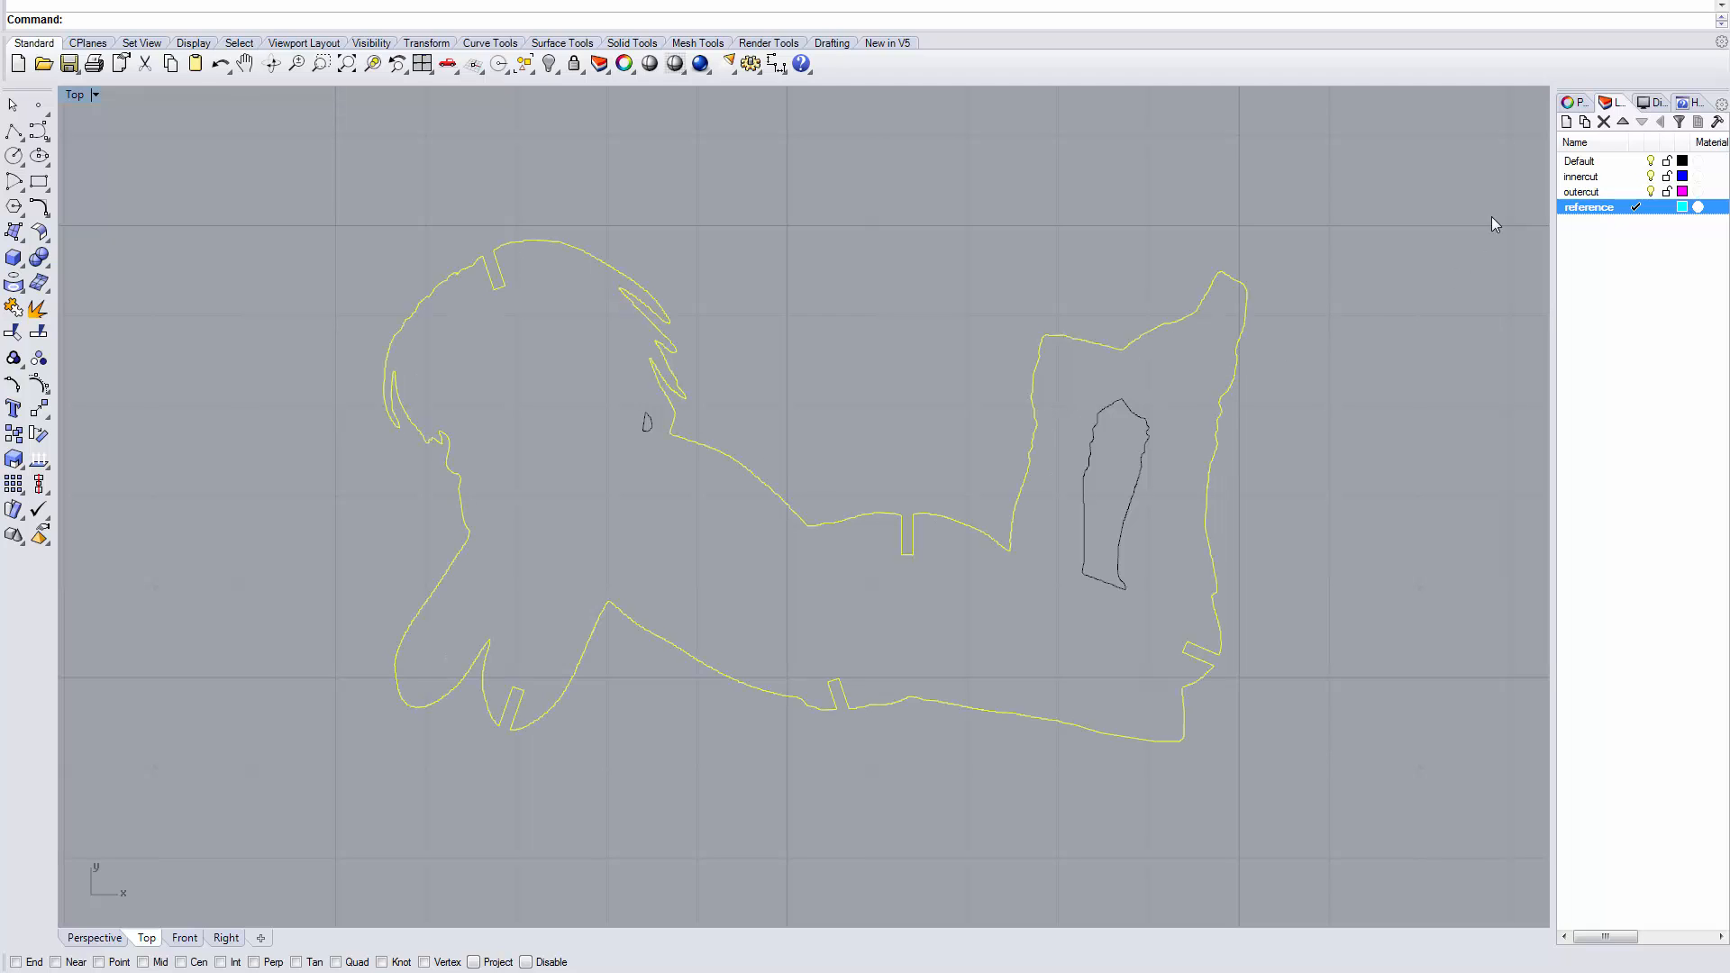
left_click(1610, 192)
right_click(1609, 192)
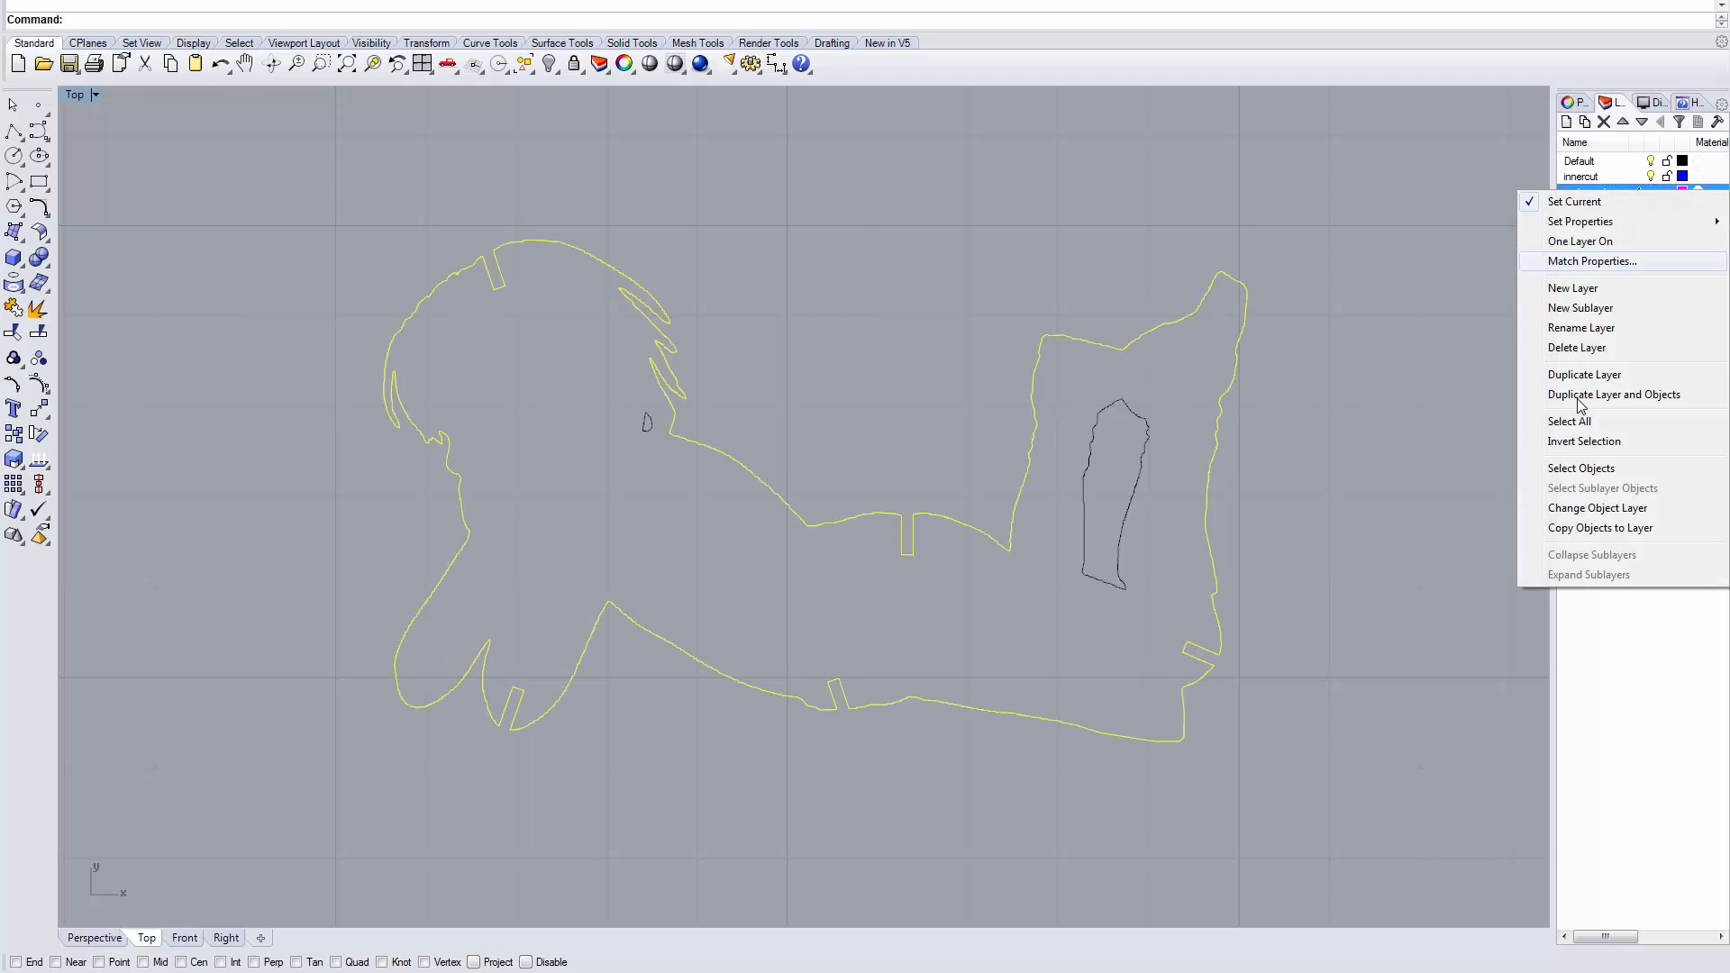
left_click(1597, 510)
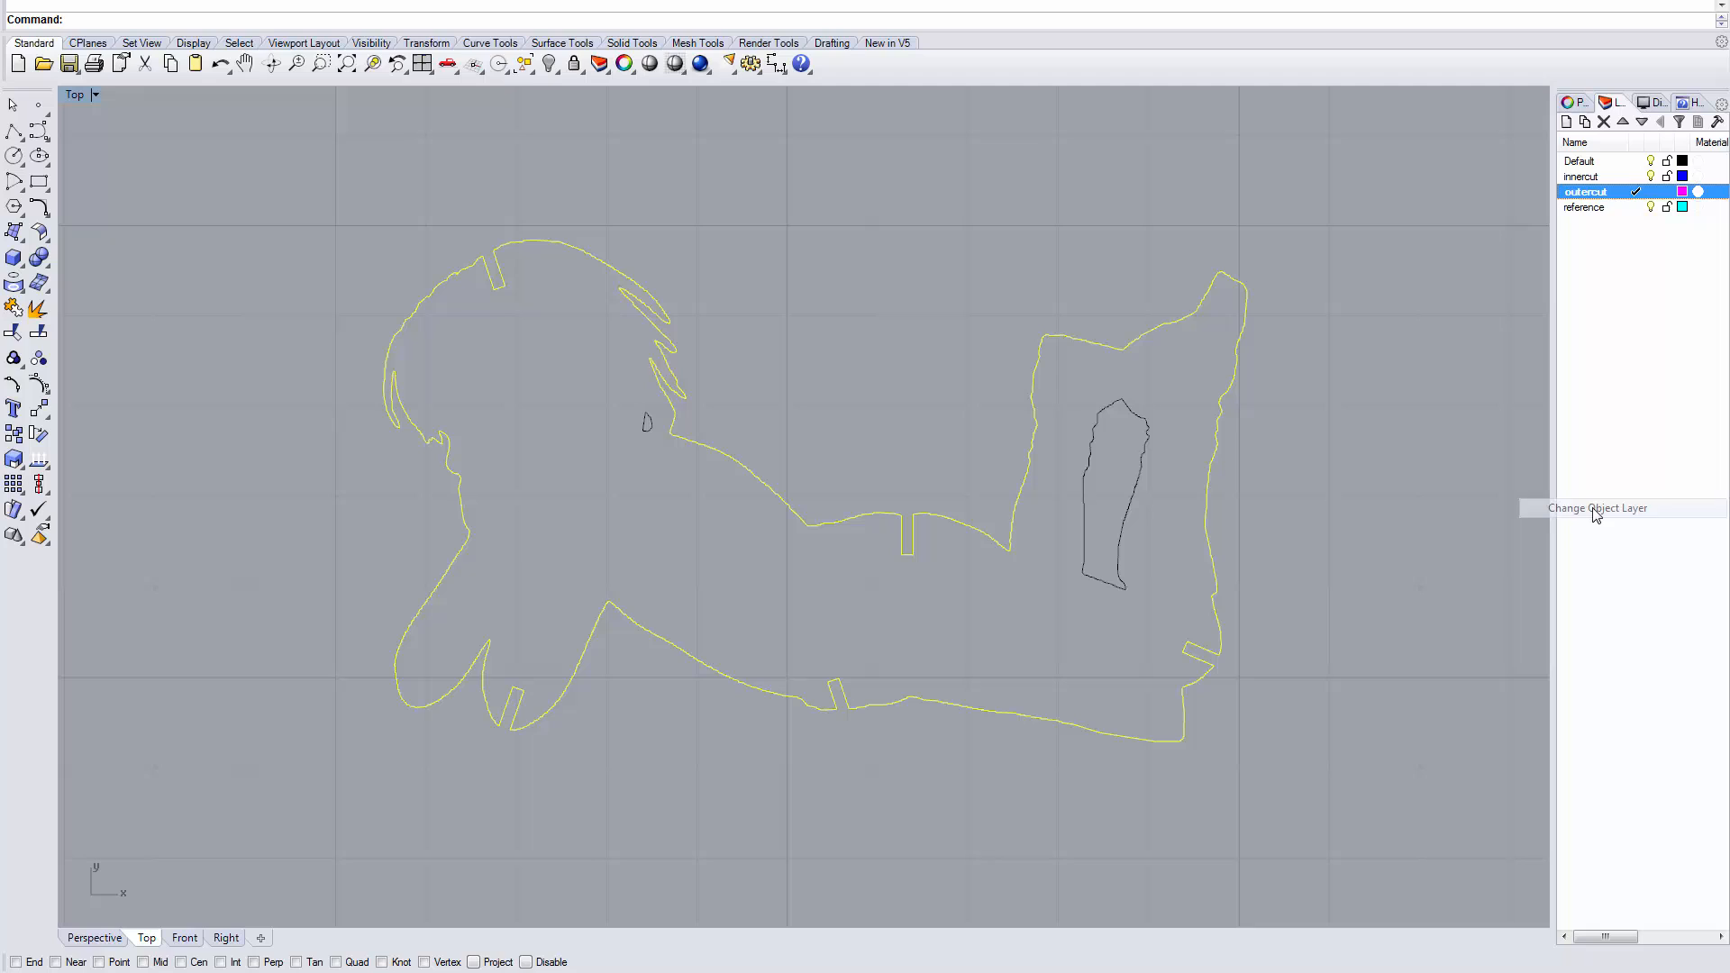
Step: Move the small neck opening and the opening between the legs onto the innercut layer and clear the selection
left_click(640, 429)
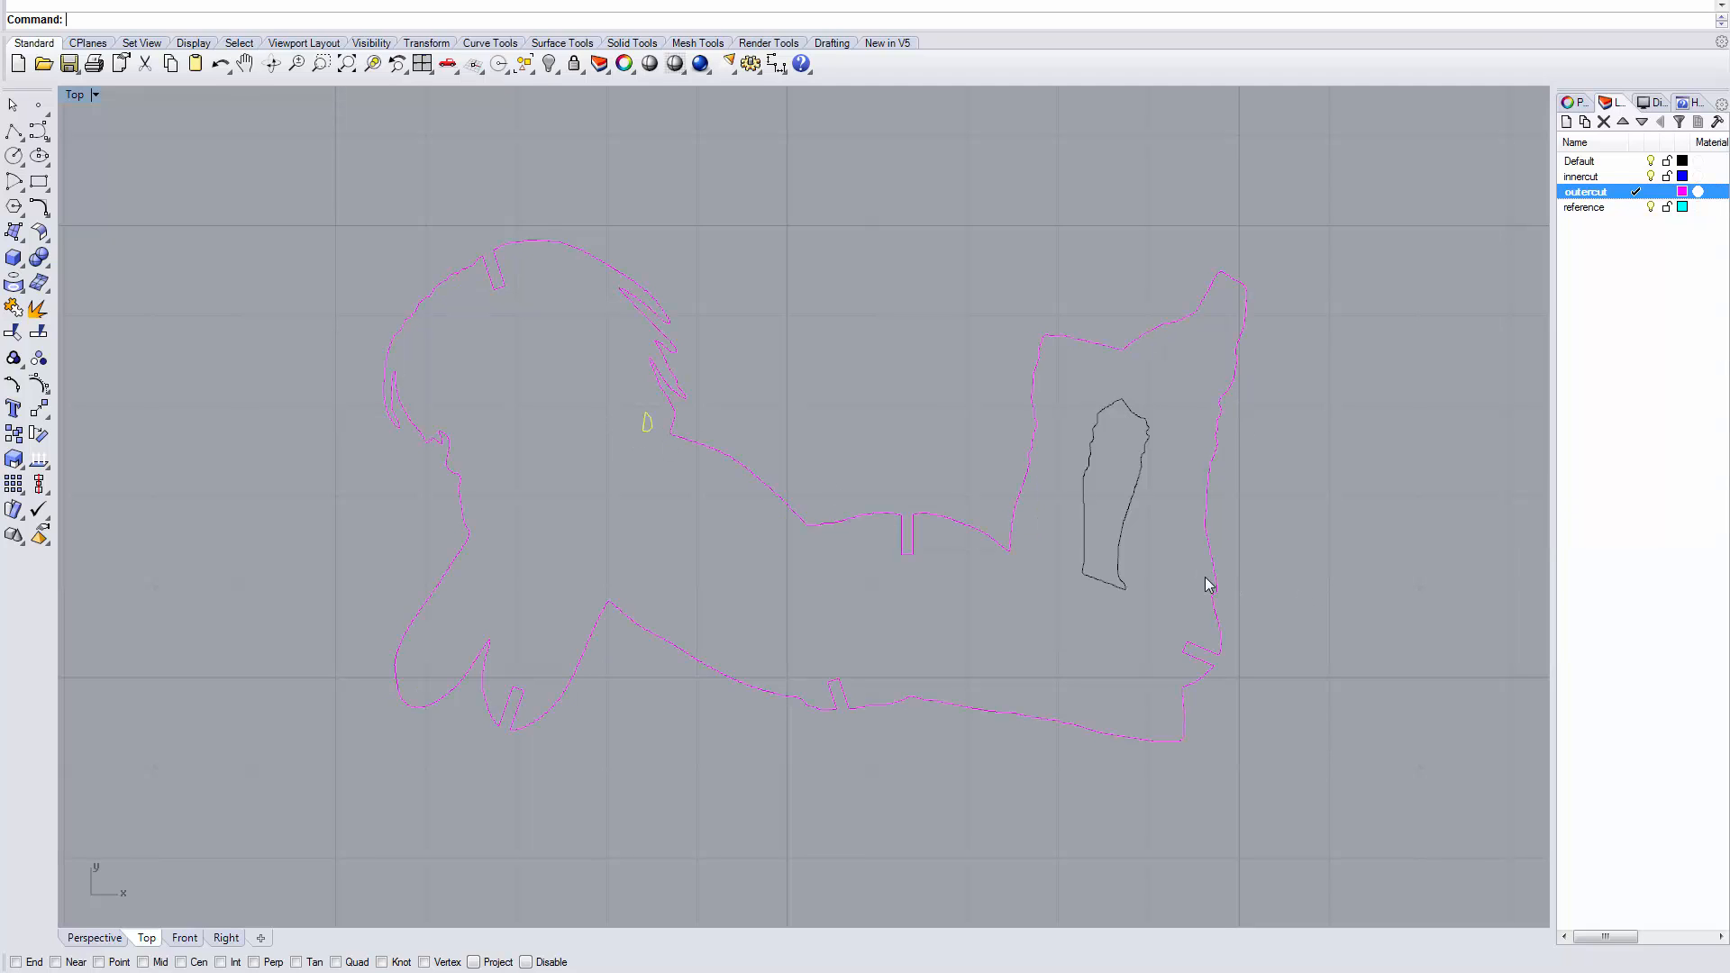
left_click(1089, 573, "shift")
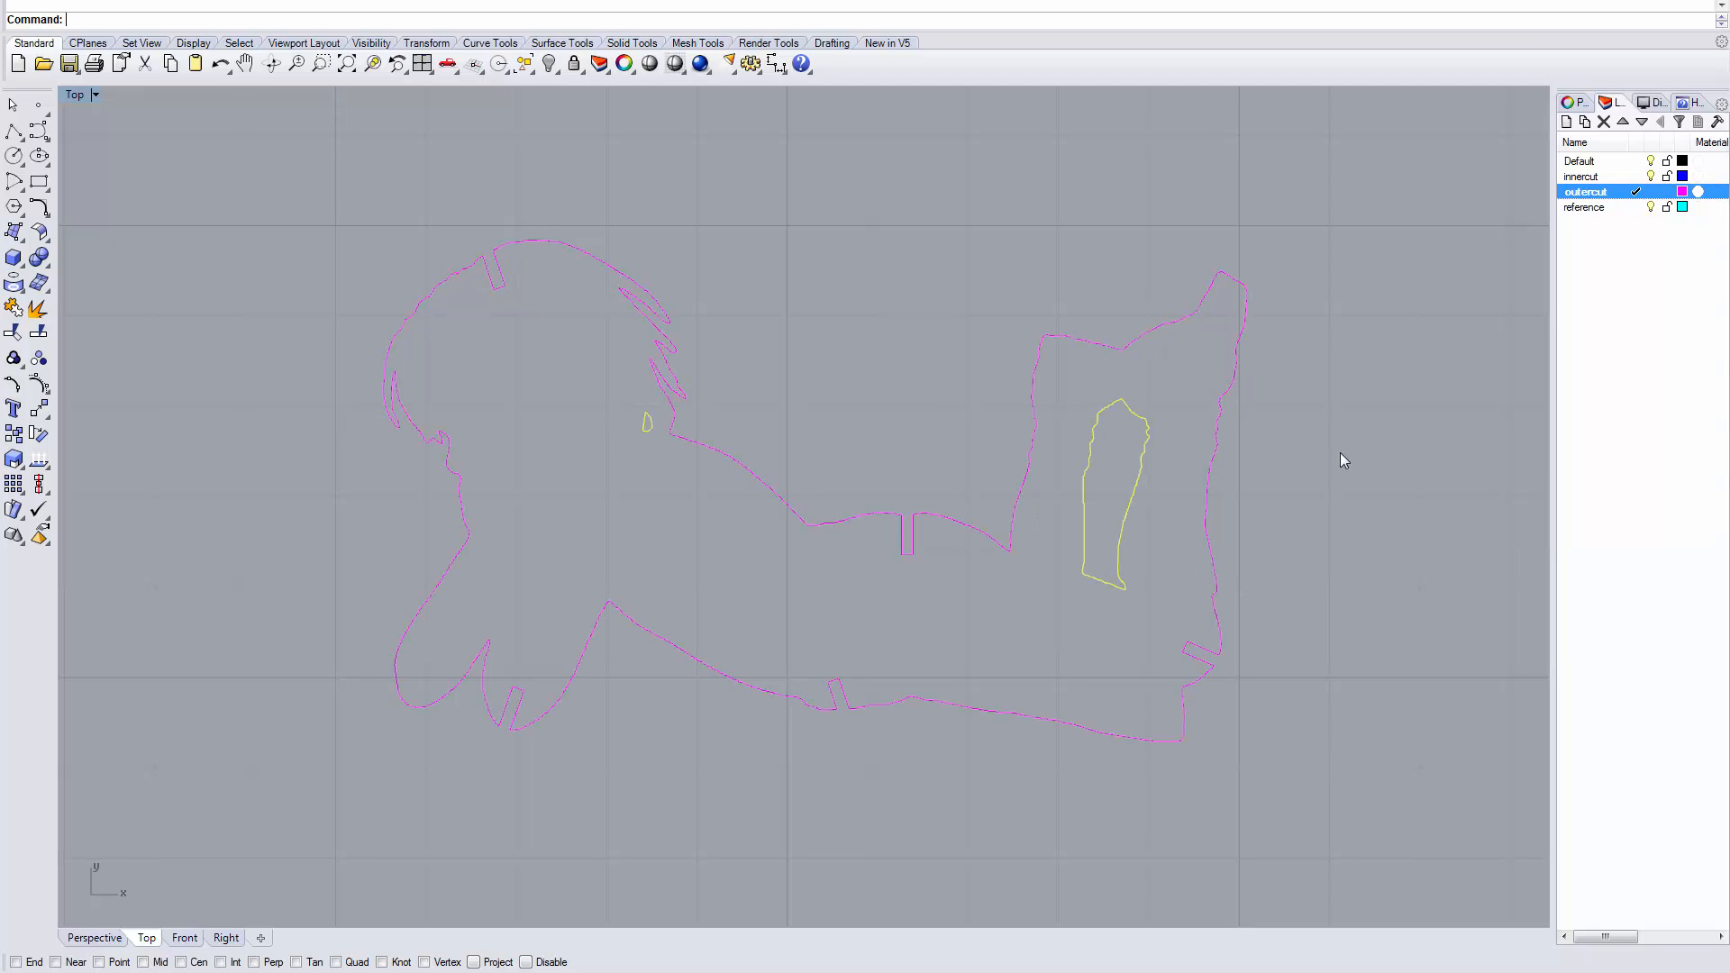
left_click(1617, 179)
right_click(1619, 183)
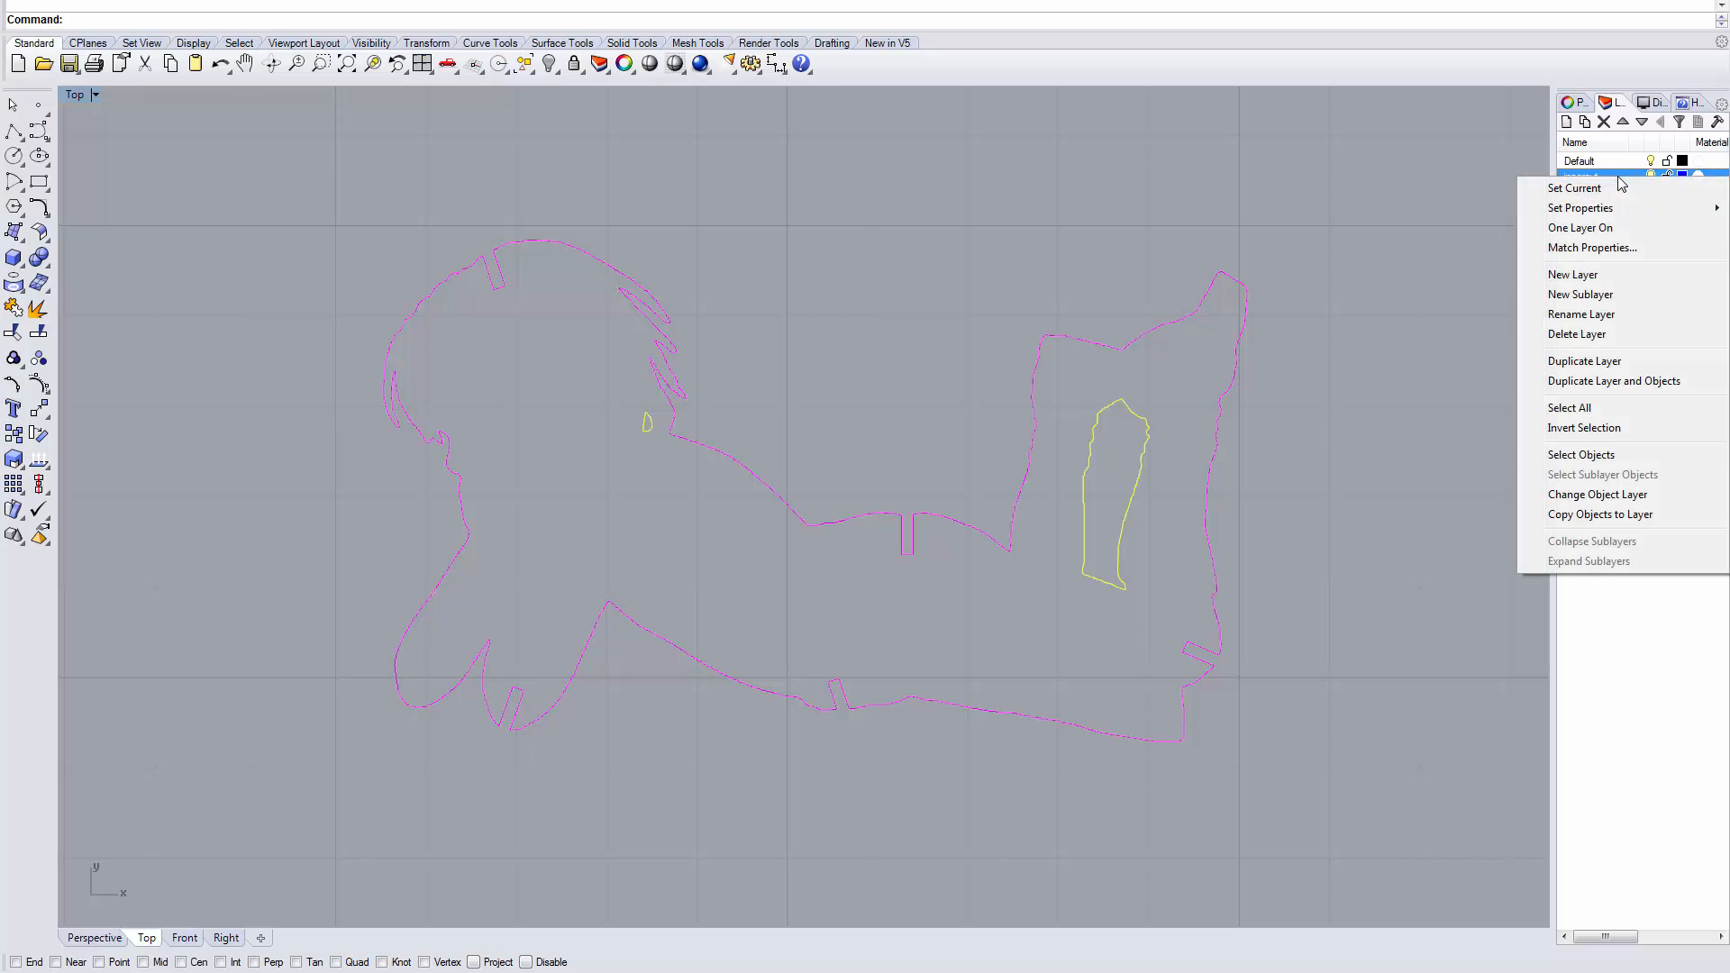
left_click(1596, 495)
left_click(1359, 431)
Step: Create a bounding box around all curves of the notched silhouette with the BoundingBox command
scroll(1359, 430, "down", 2)
right_click_drag(1359, 431, 1259, 421)
scroll(1262, 429, "down", 2)
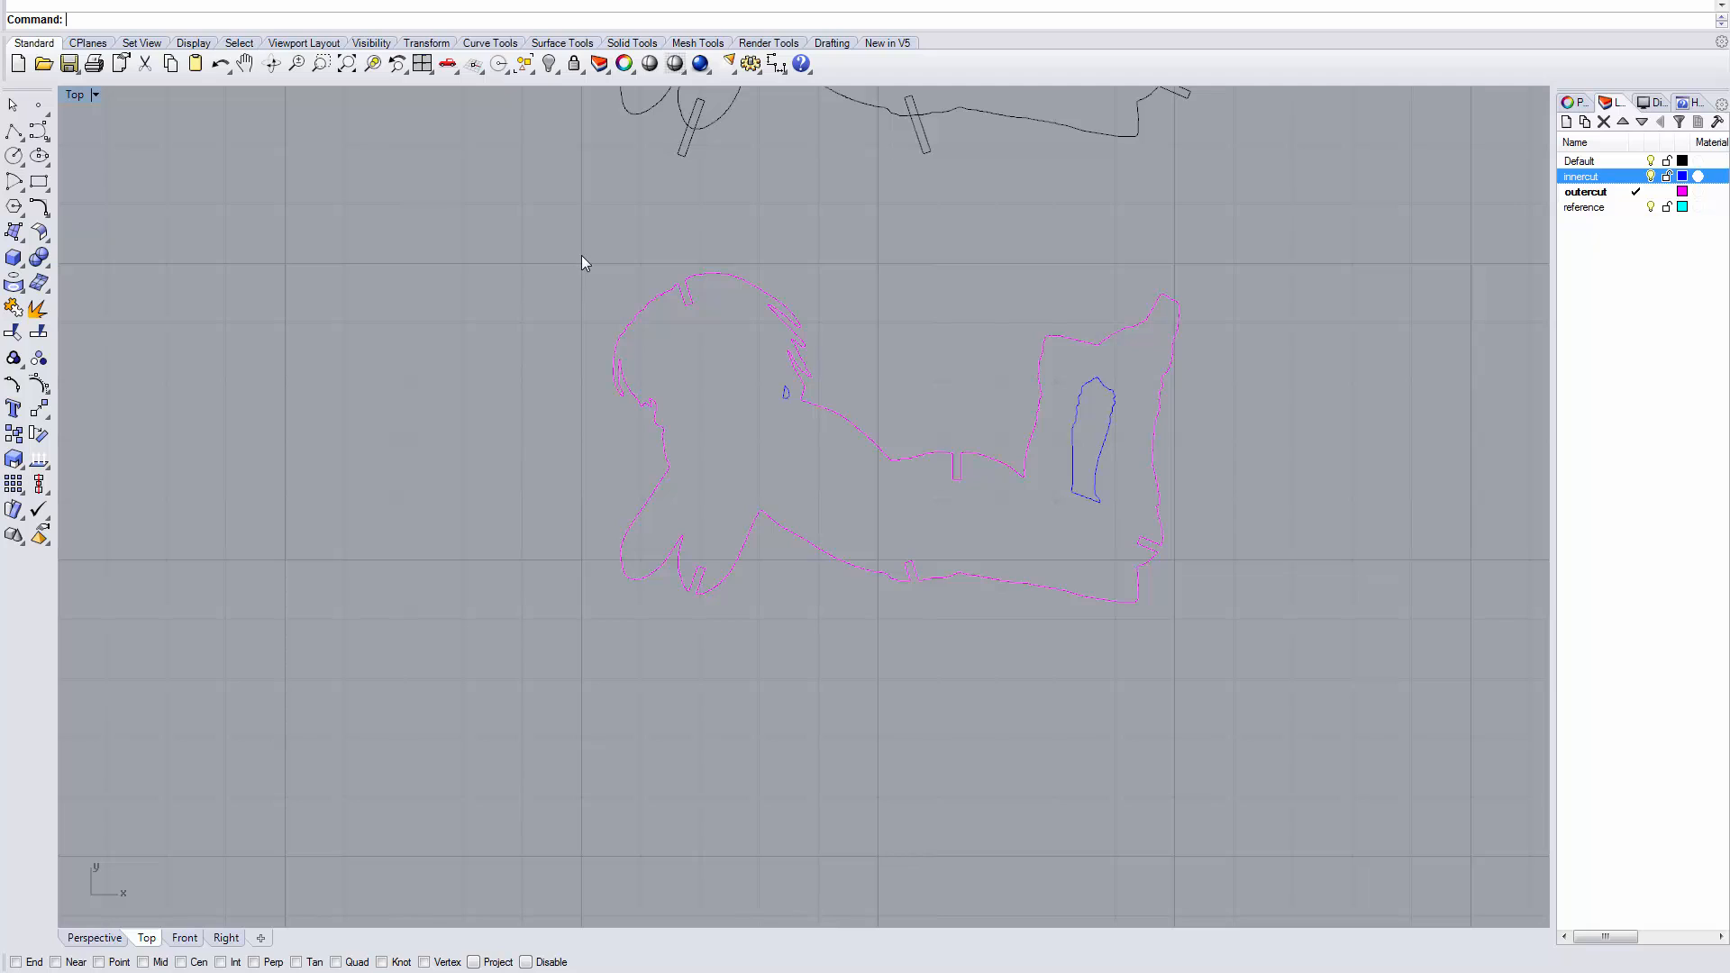
left_click_drag(581, 261, 1298, 629)
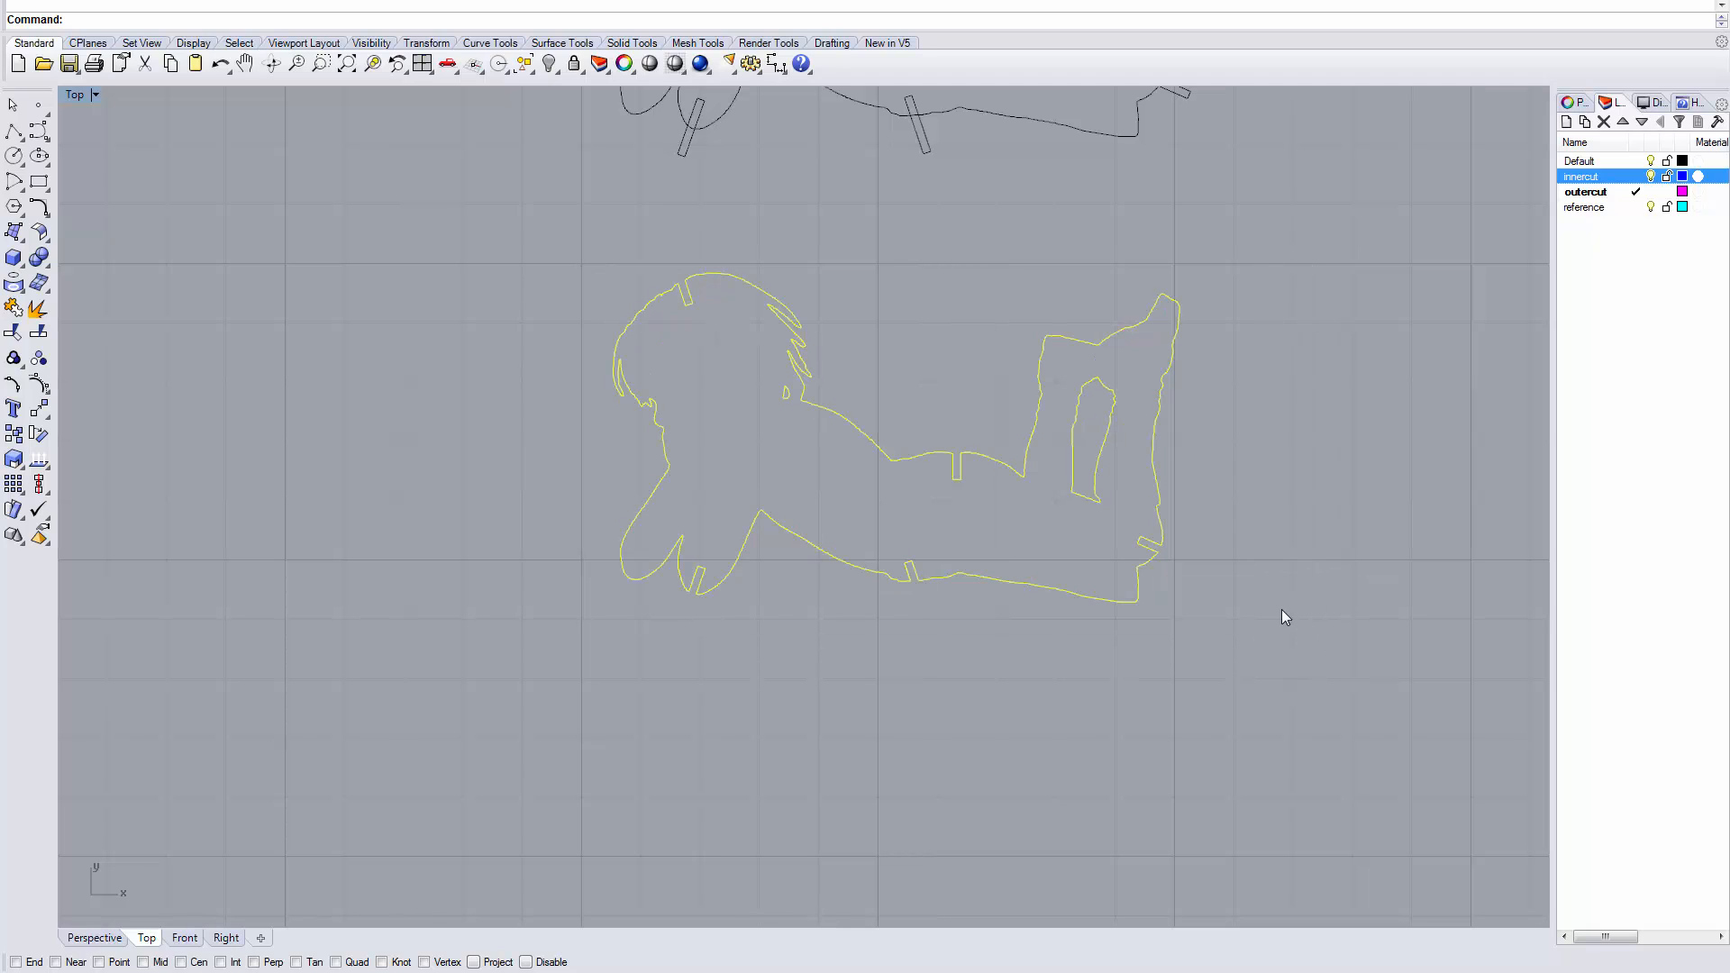
type("Bounding")
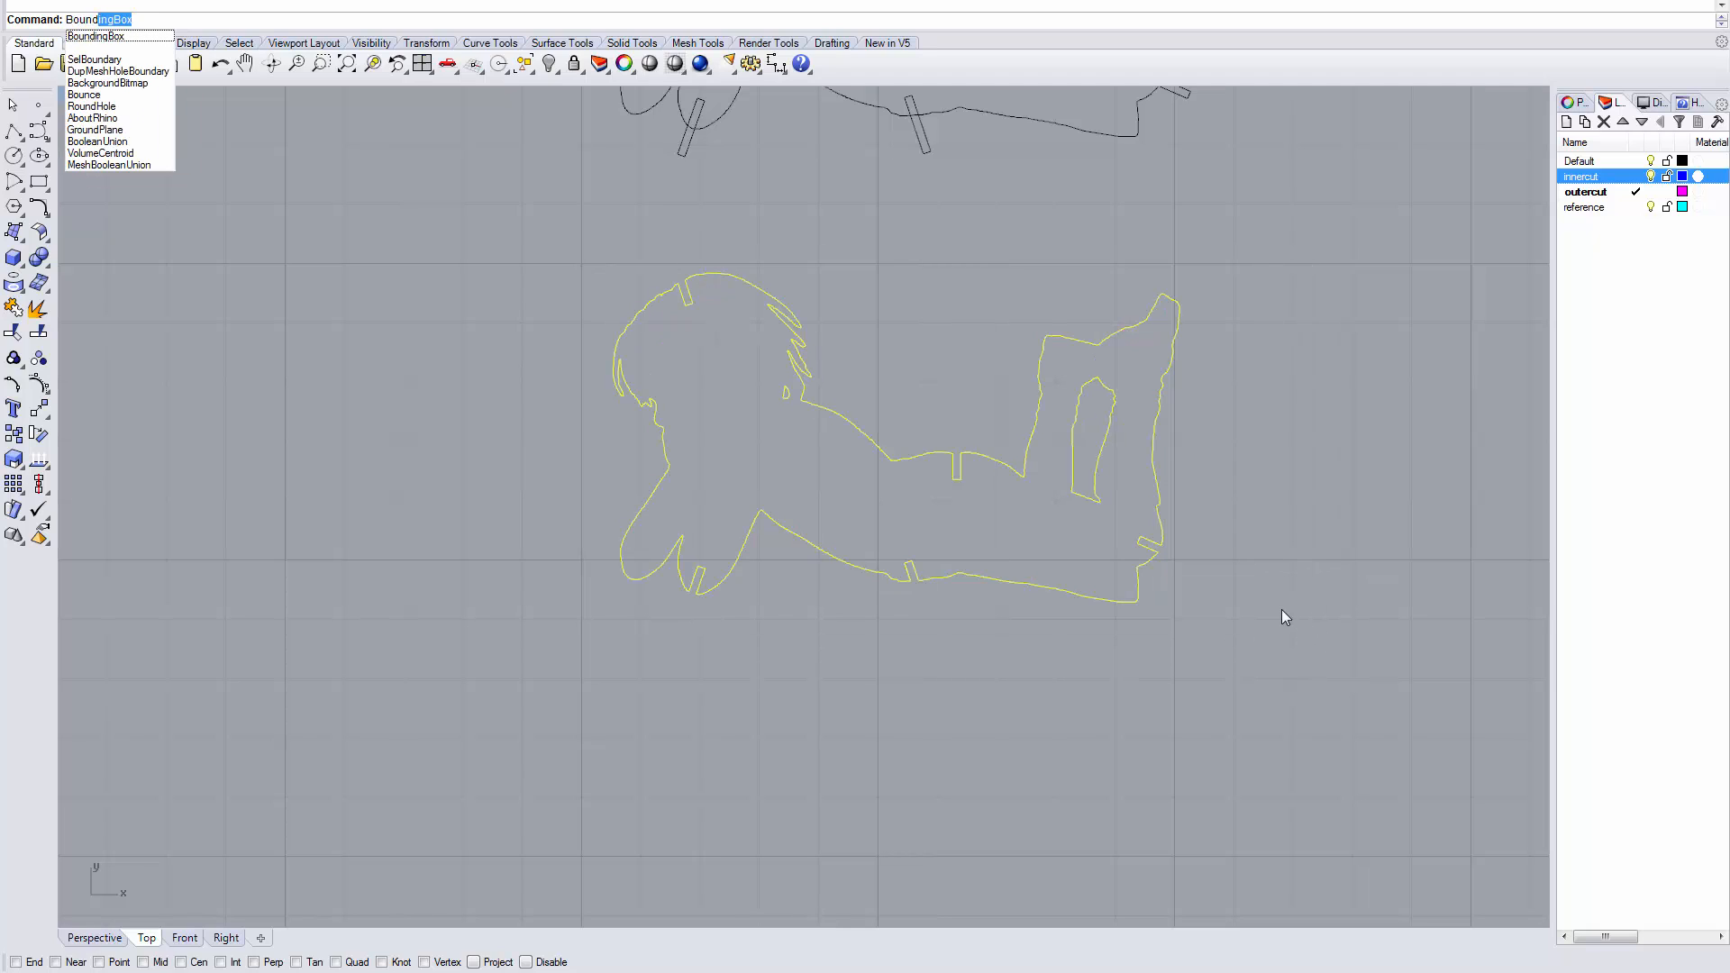
type("Box")
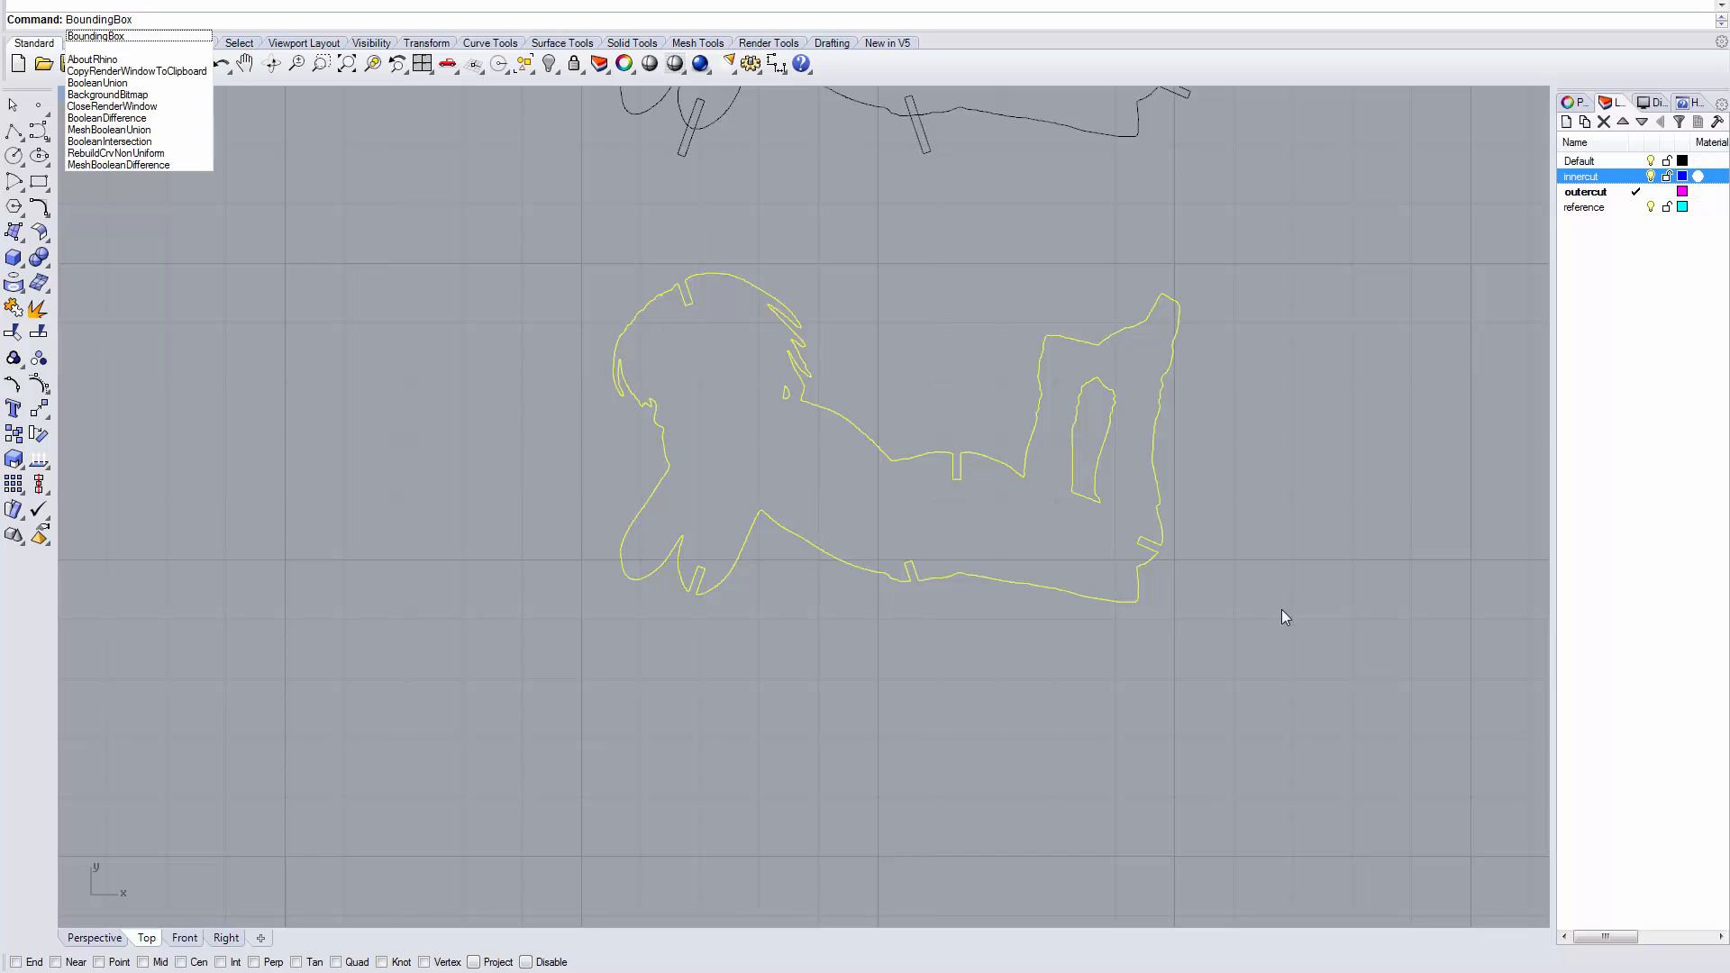
key("Return")
key("Return")
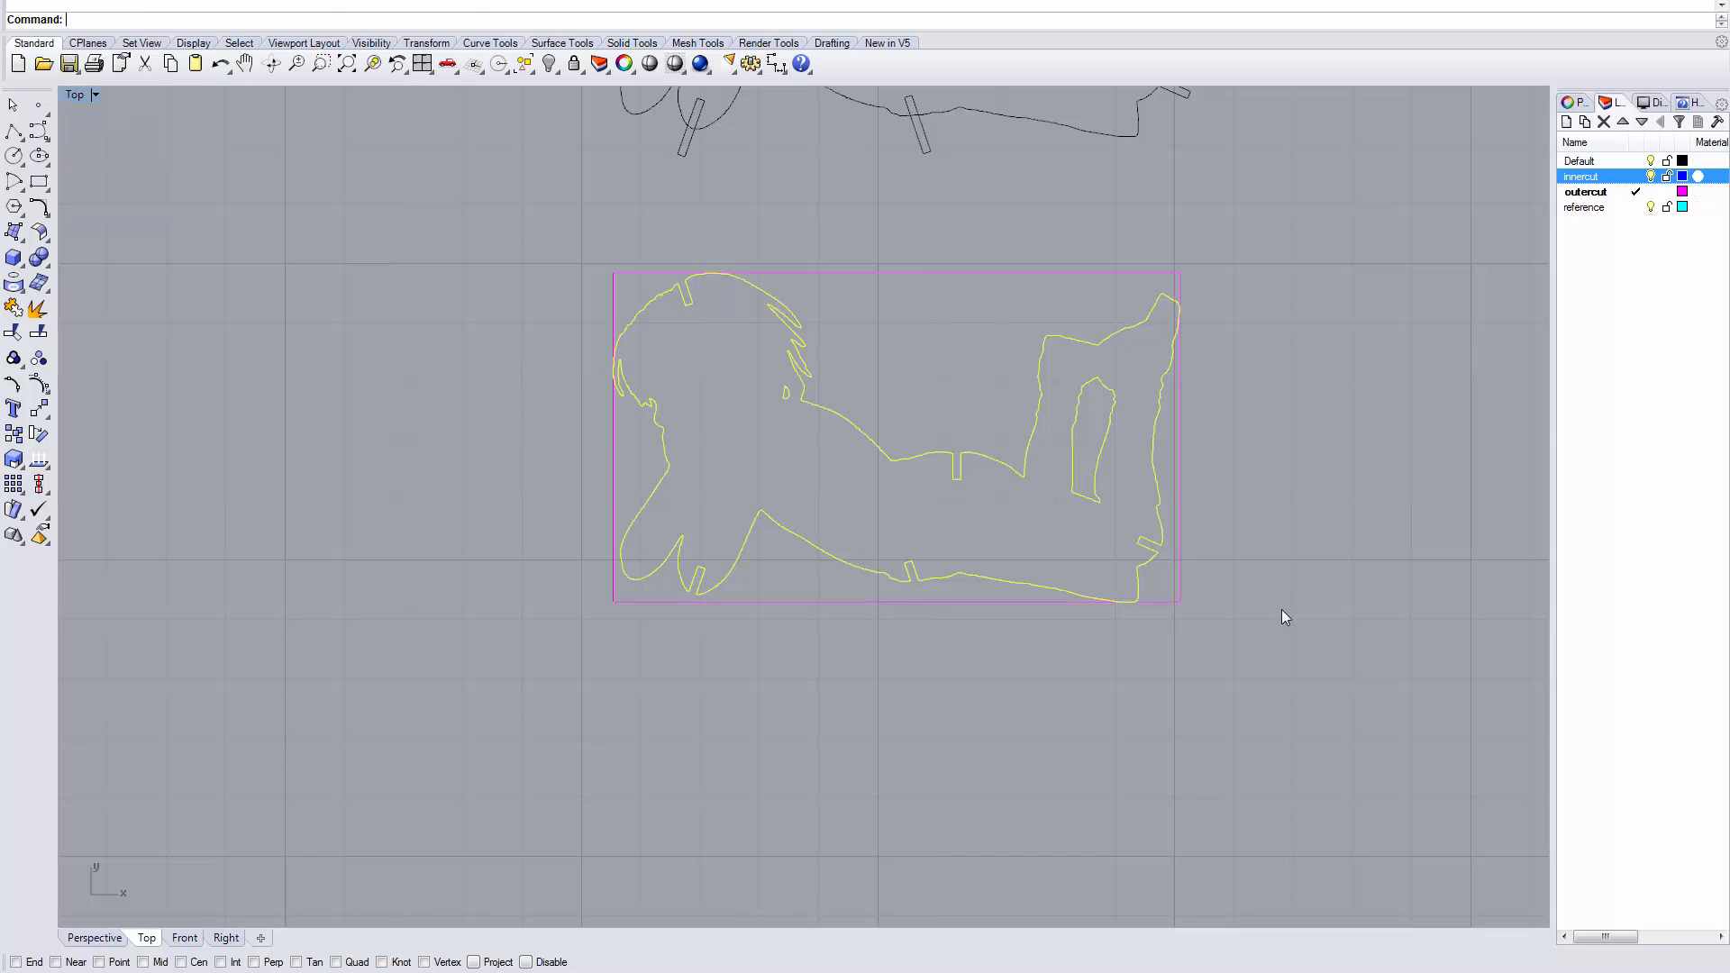
Step: Make reference the current layer and move the bounding rectangle onto it
left_click(1109, 276)
left_click(1634, 208)
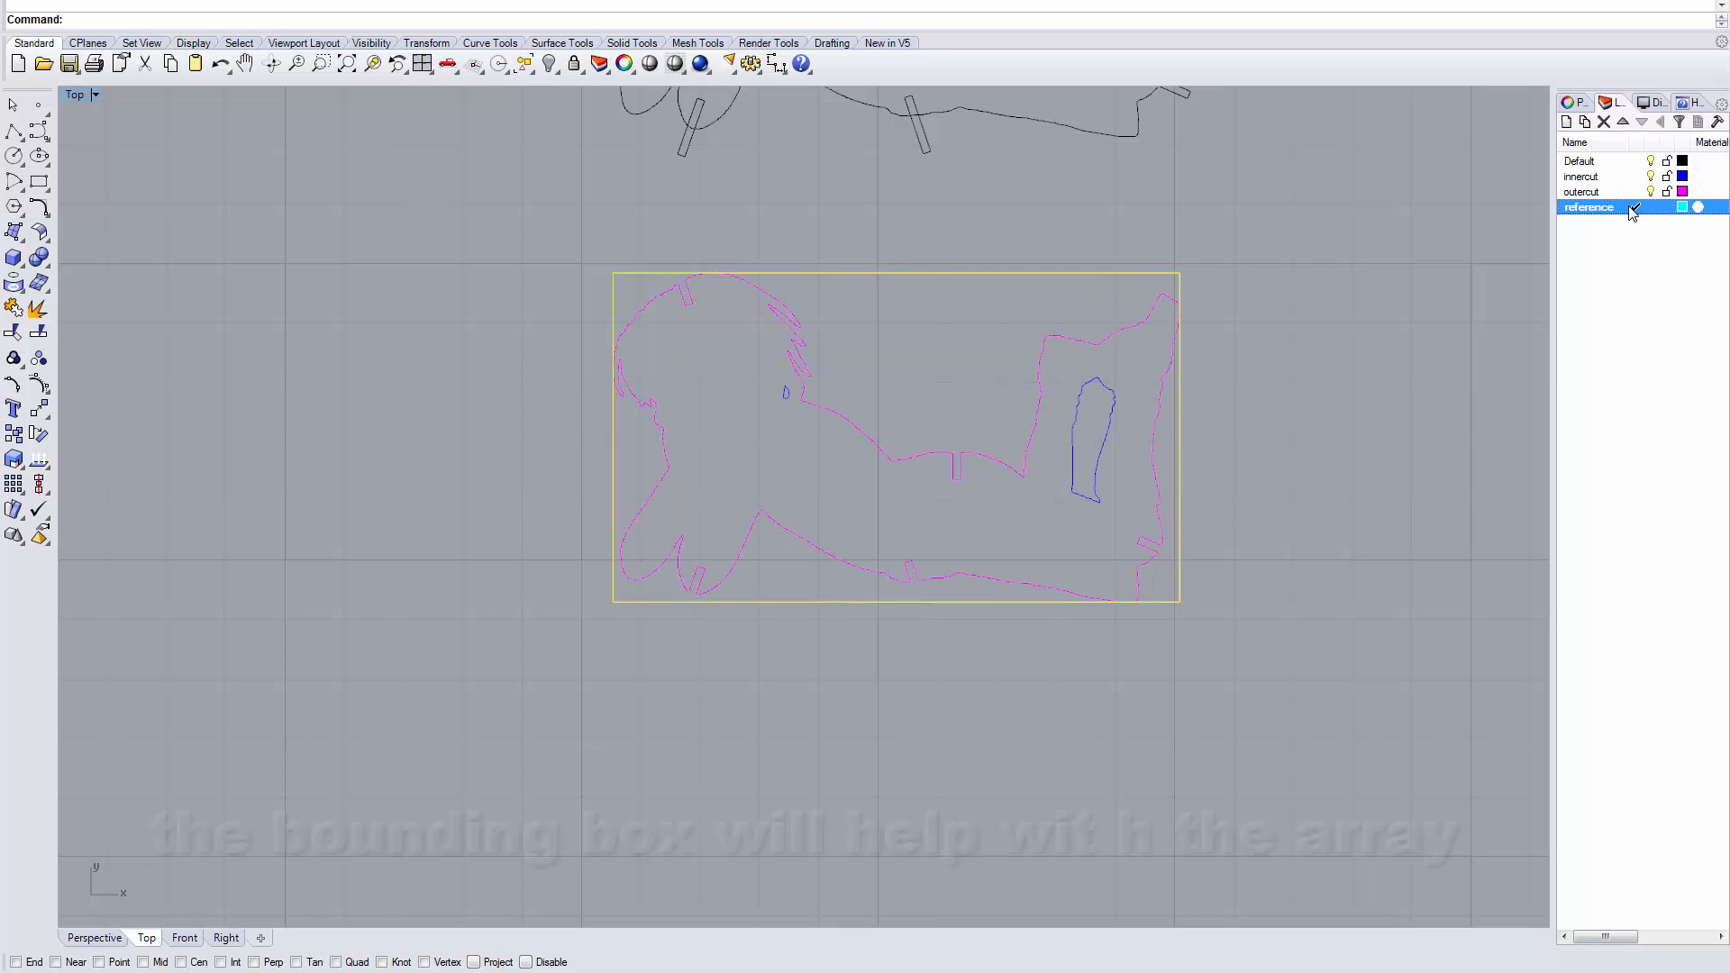
right_click(1634, 210)
left_click(1627, 528)
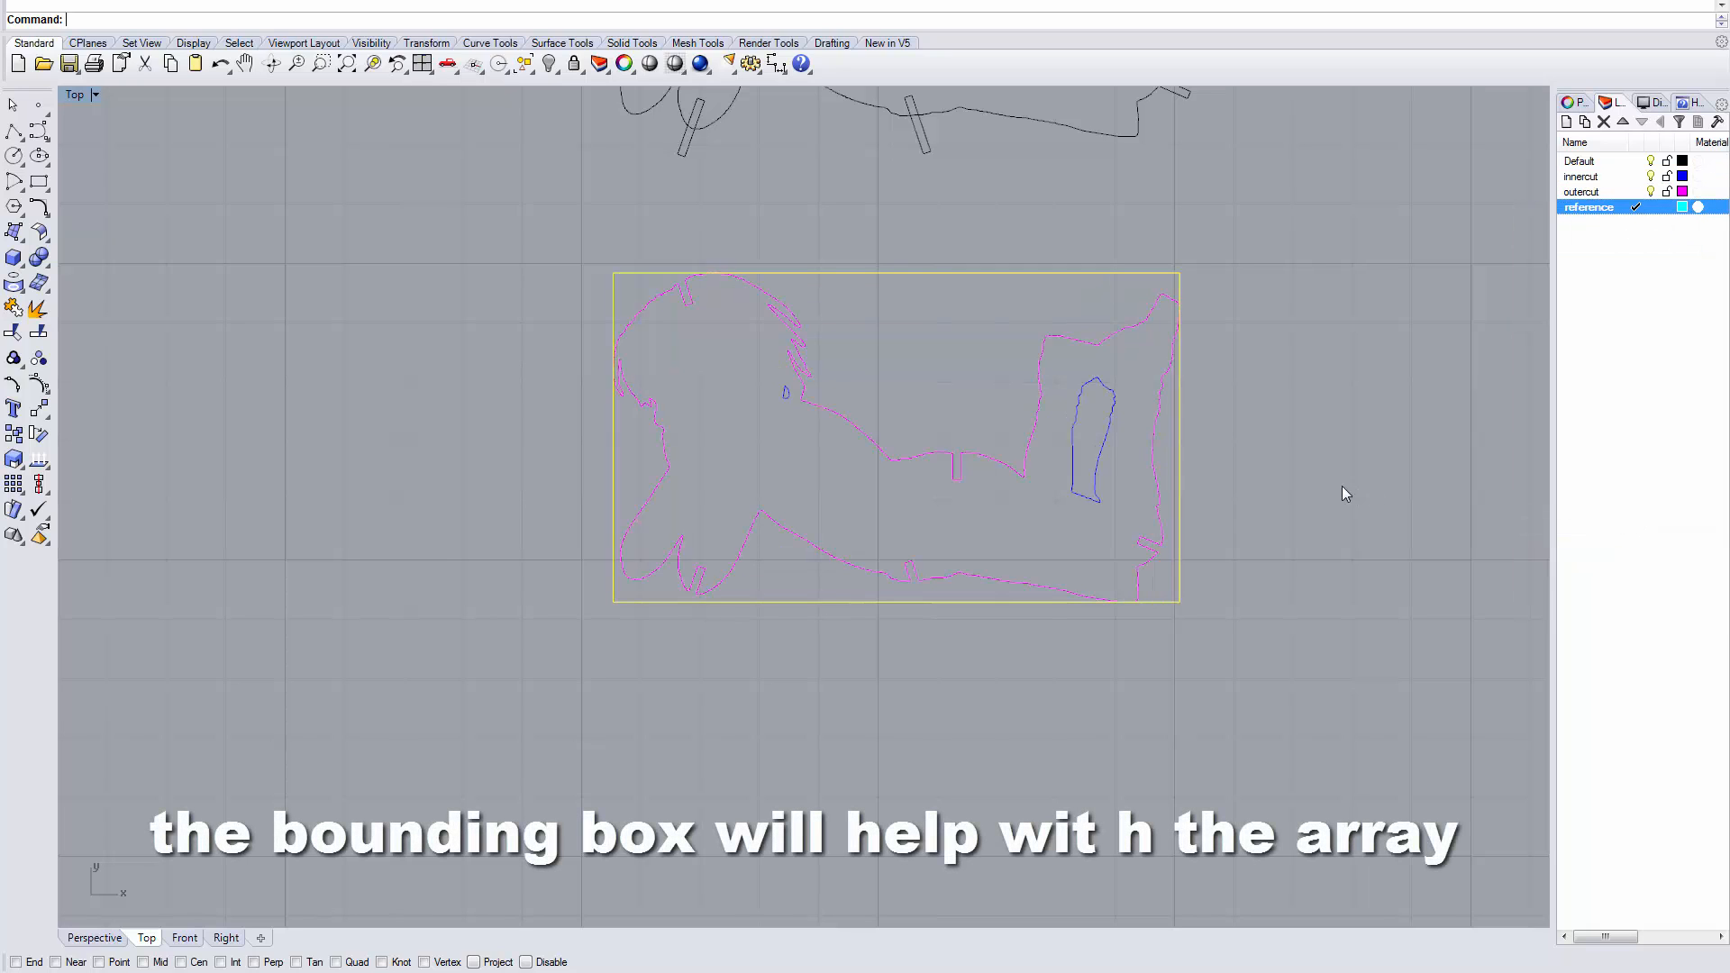
Step: Copy the notched silhouette with its bounding rectangle to the empty area beside it and group the copy
scroll(1332, 492, "down", 3)
right_click_drag(1332, 494, 925, 442)
left_click_drag(417, 285, 986, 597)
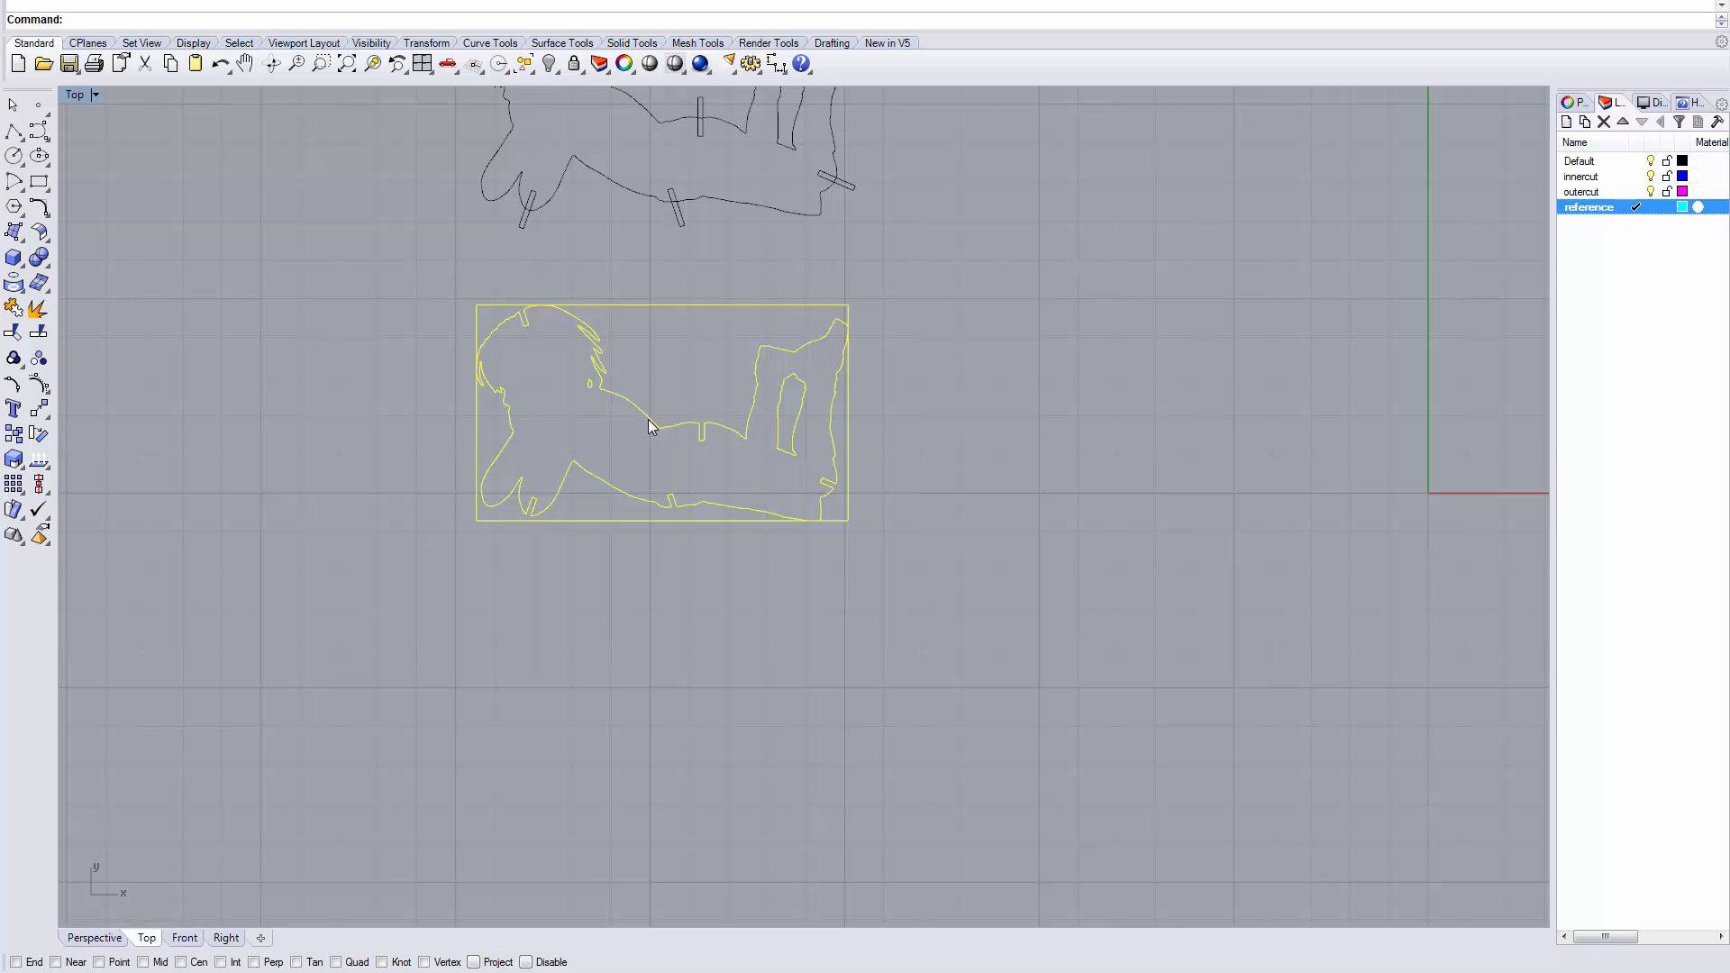
left_click_drag(649, 419, 1155, 430)
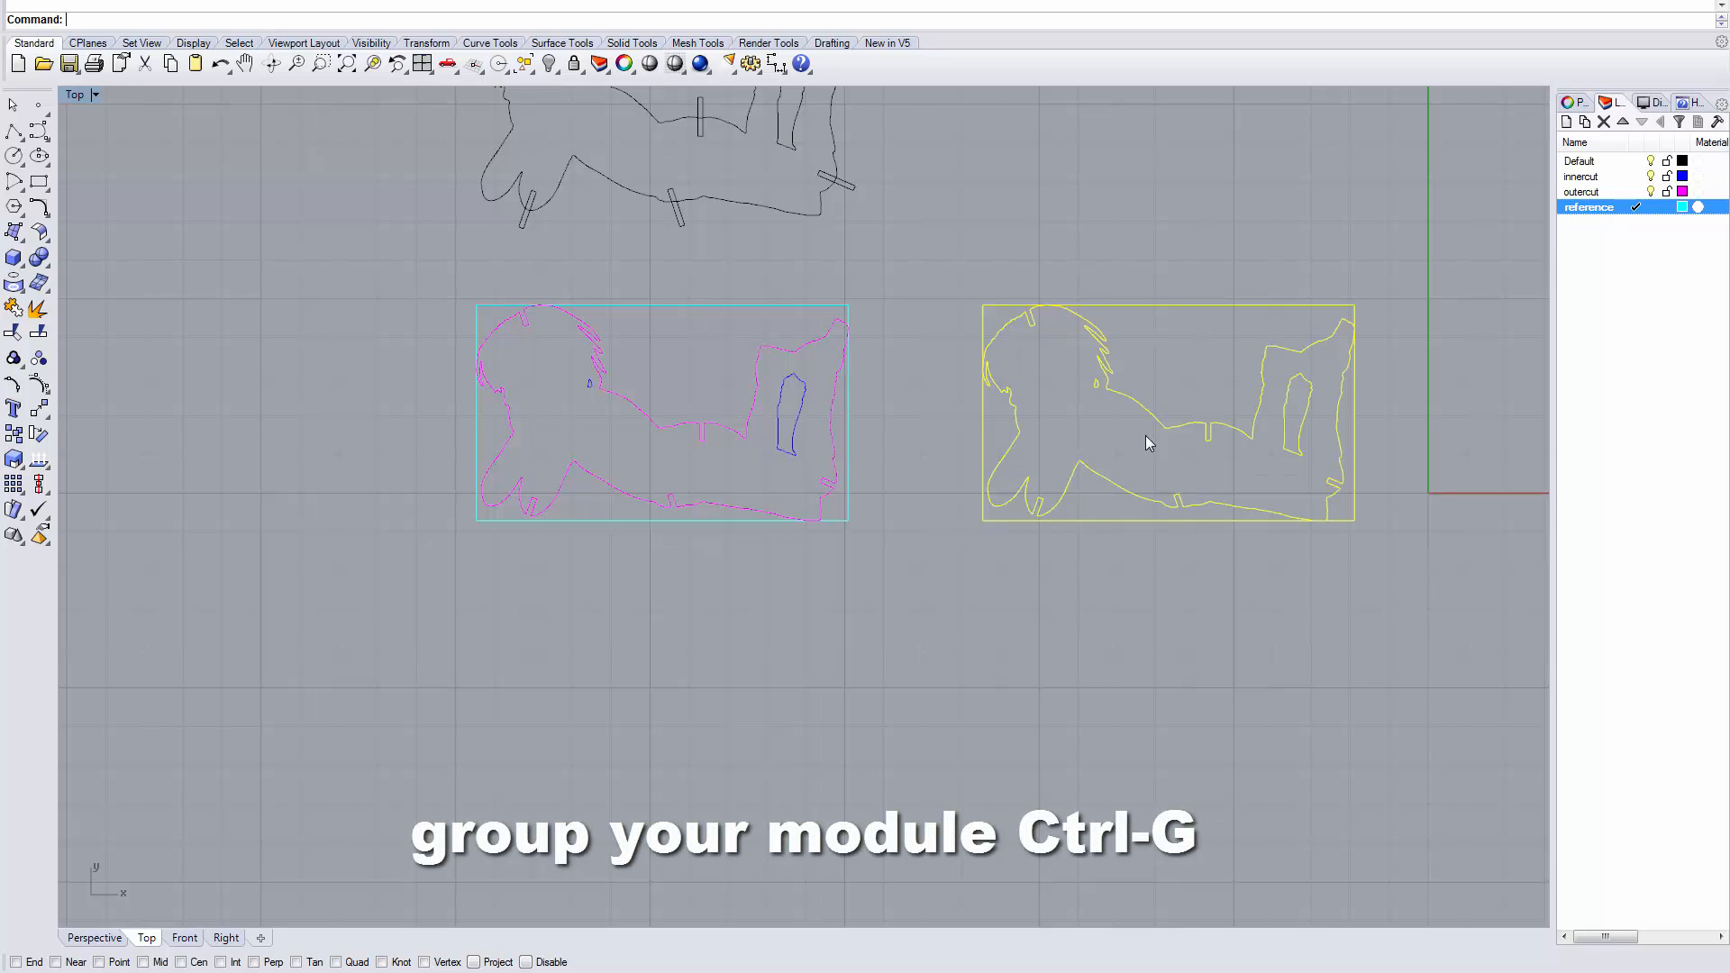
key("ctrl+g")
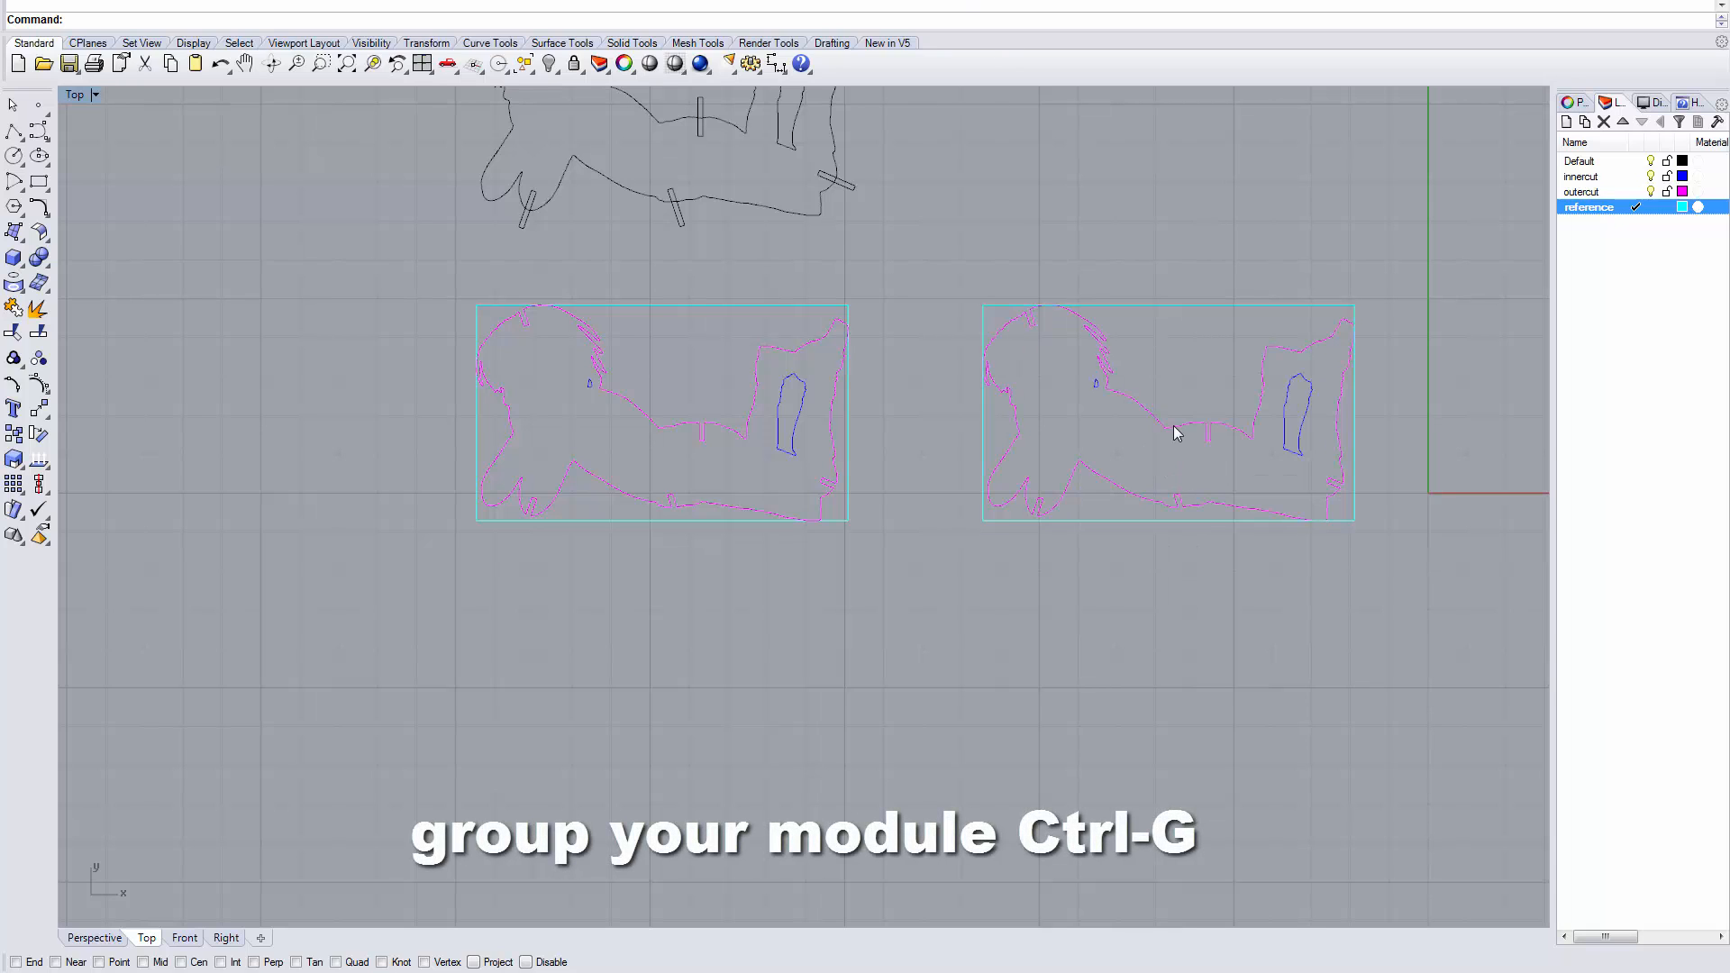
Step: Move the grouped module next to the origin, just above the X axis and right of the Y axis
left_click_drag(1175, 429, 1147, 380)
scroll(1172, 424, "down", 8)
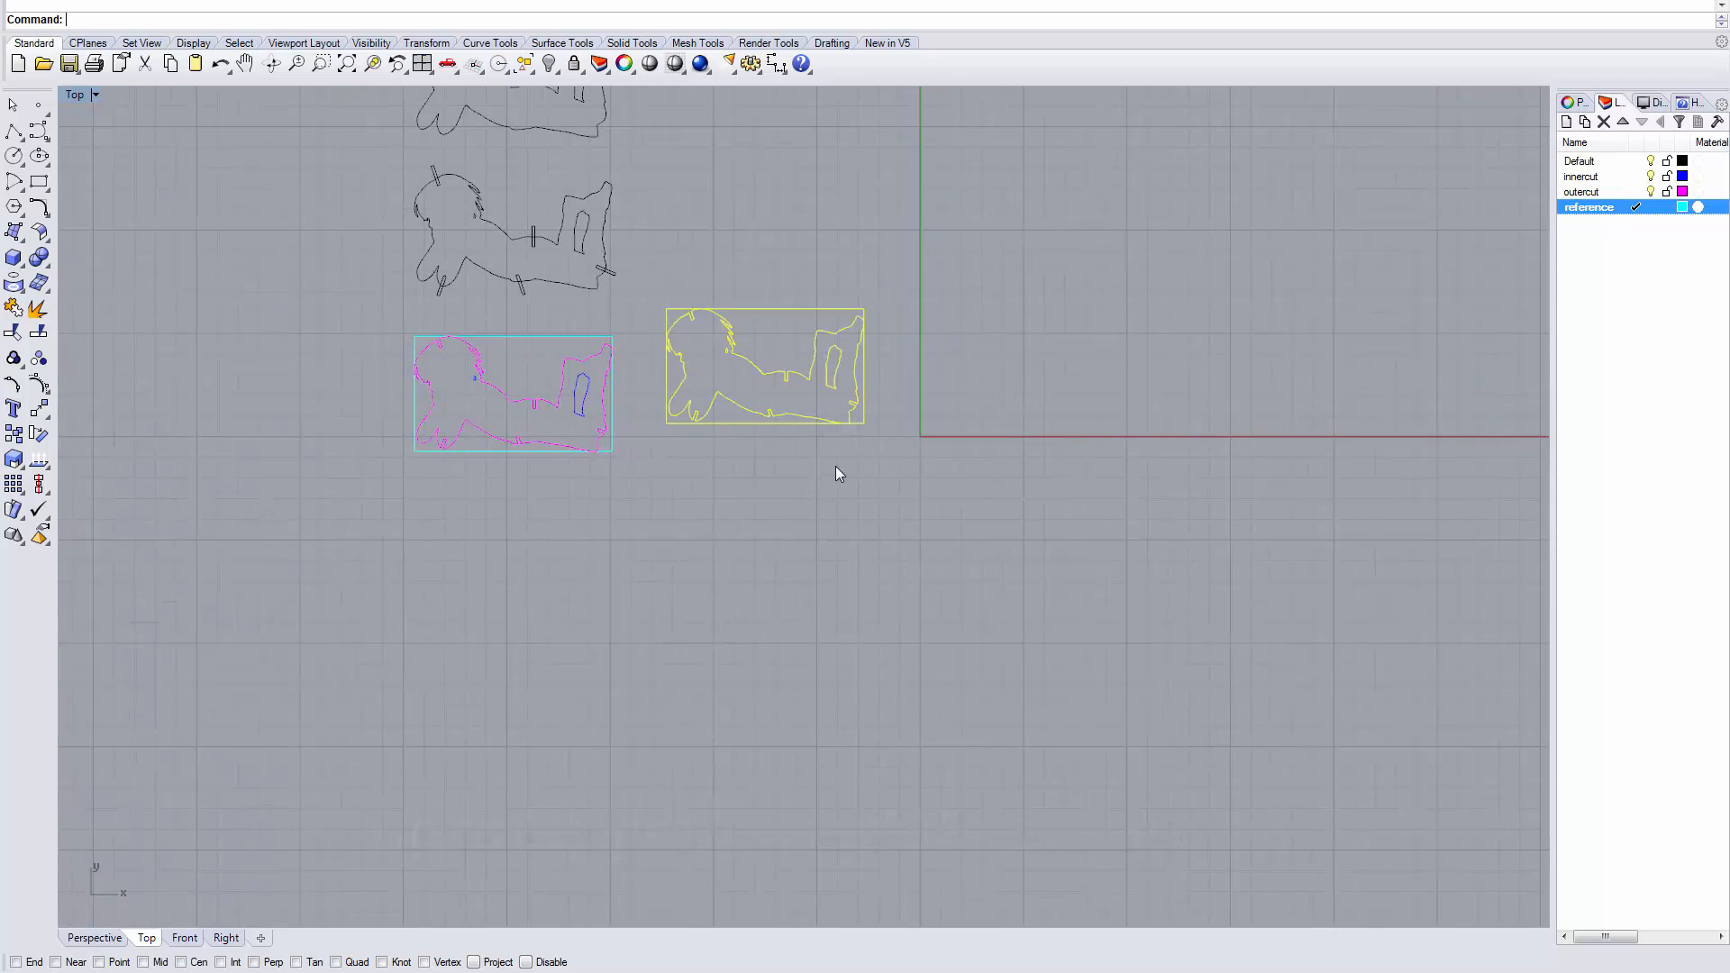
left_click_drag(818, 437, 966, 435)
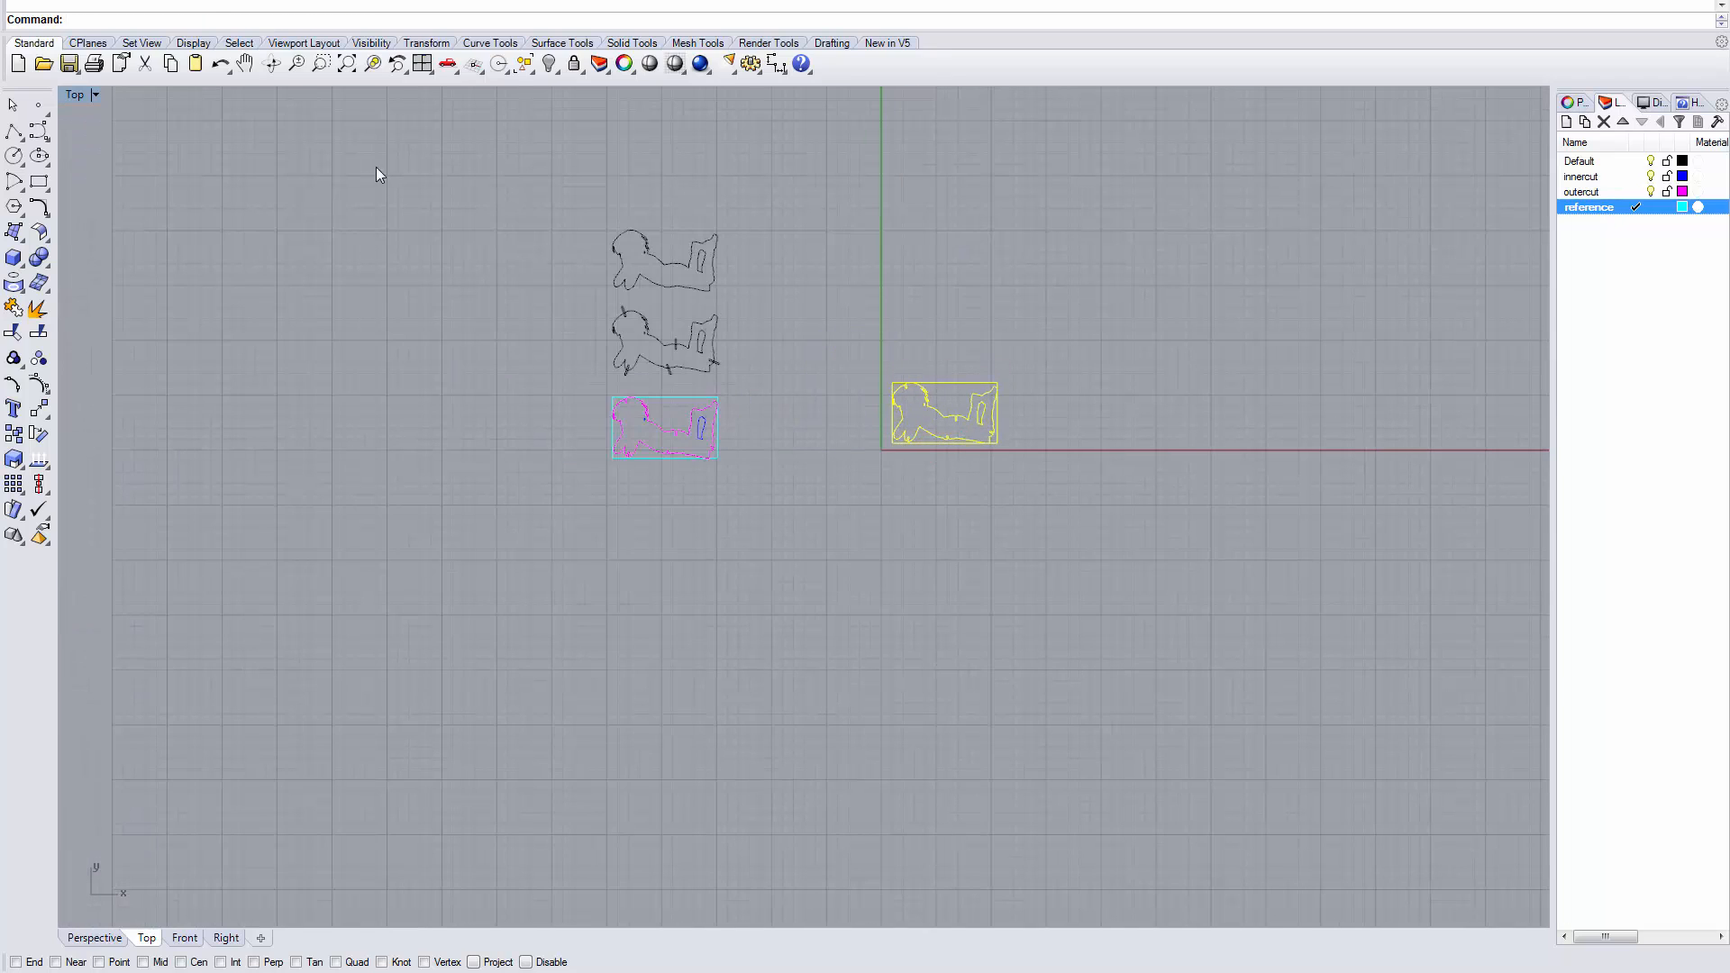
scroll(975, 604, "down", 2)
right_click_drag(978, 568, 731, 711)
scroll(615, 629, "up", 3)
scroll(615, 611, "down", 1)
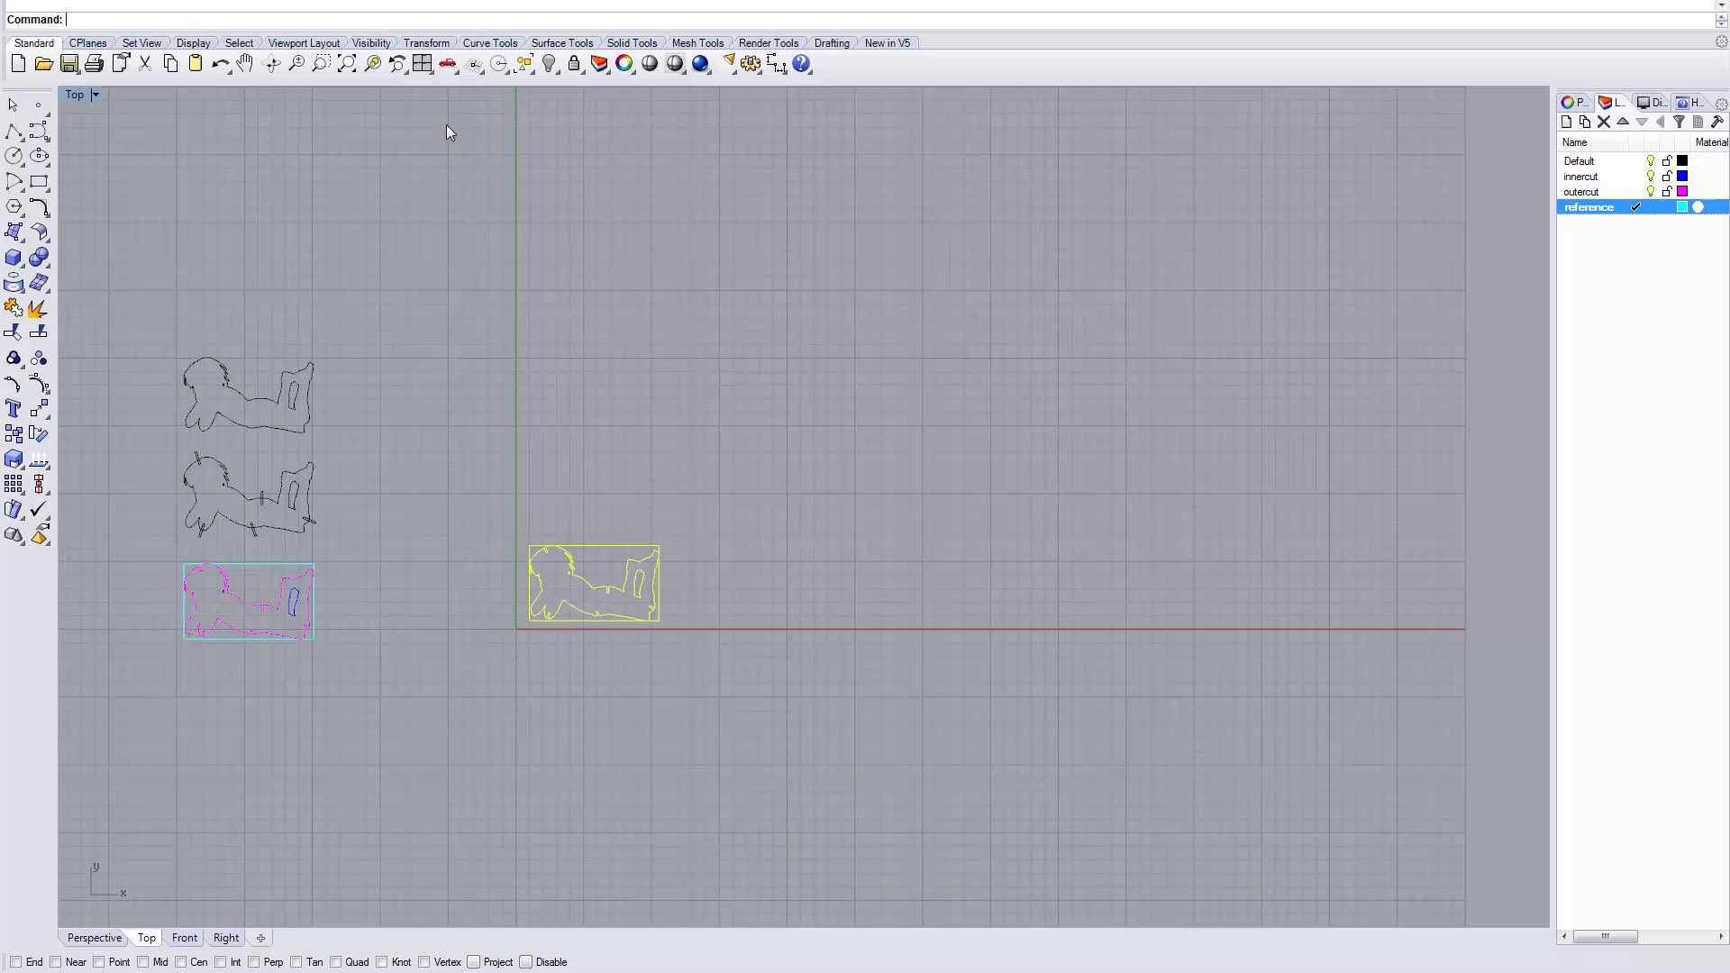
Step: Draw a 48 by 24 sheet rectangle starting at the origin on the reference layer
left_click(39, 182)
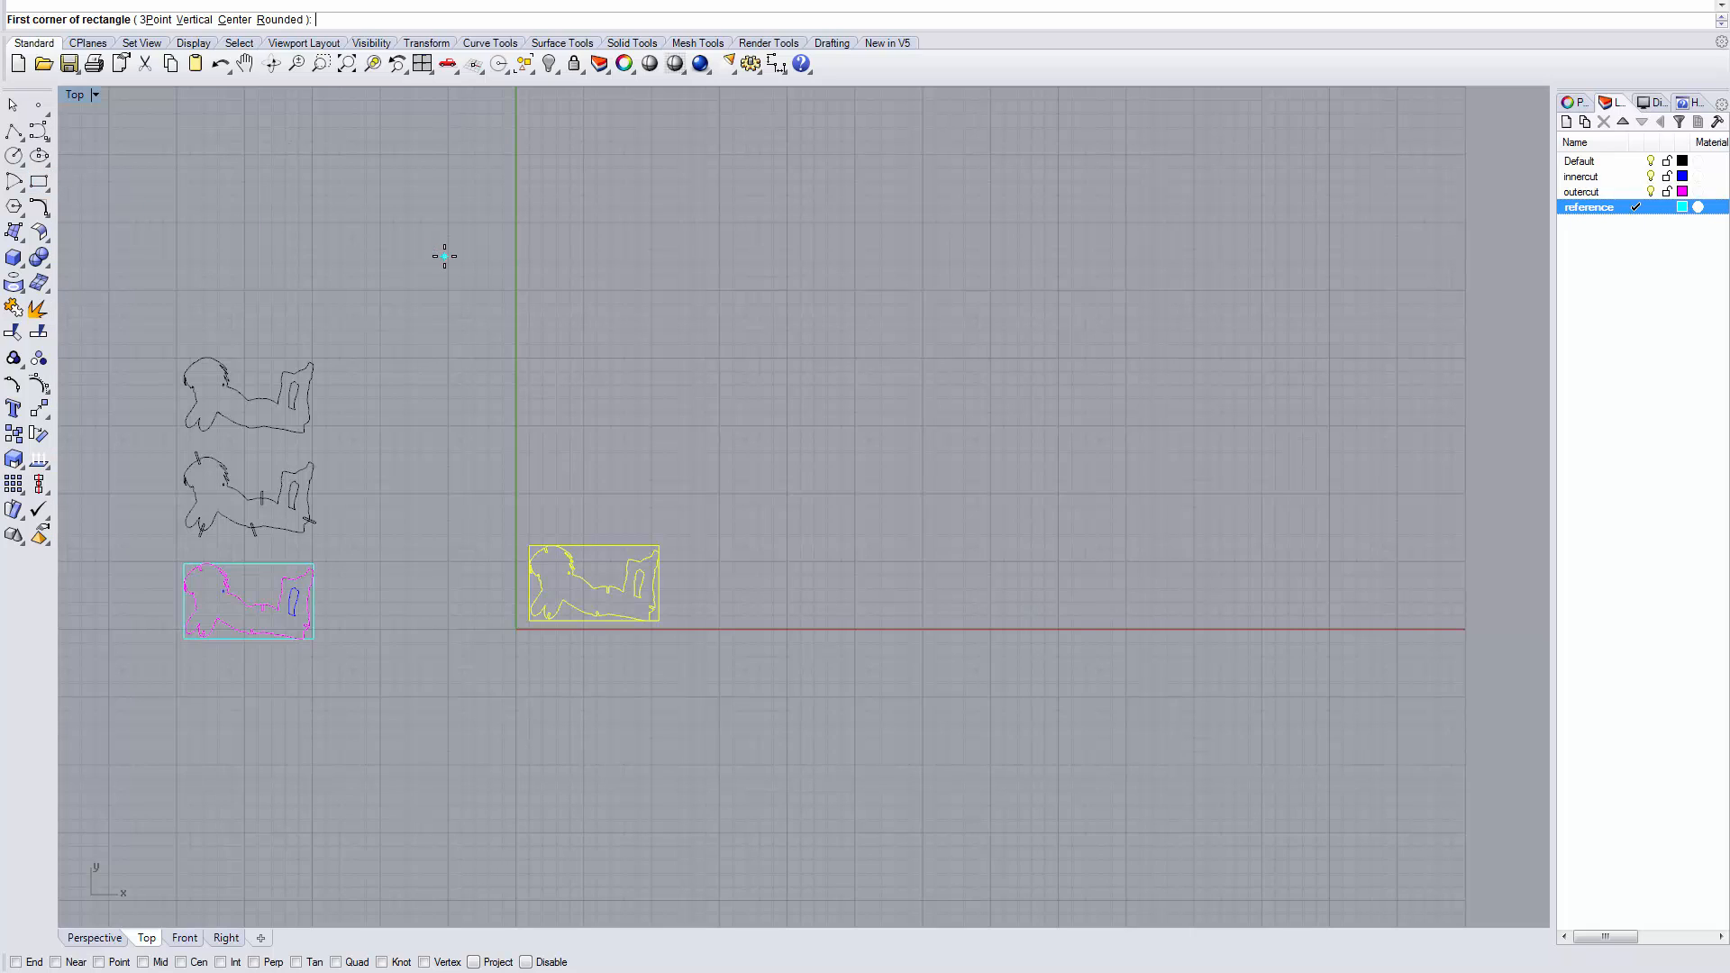
type("0")
key("Return")
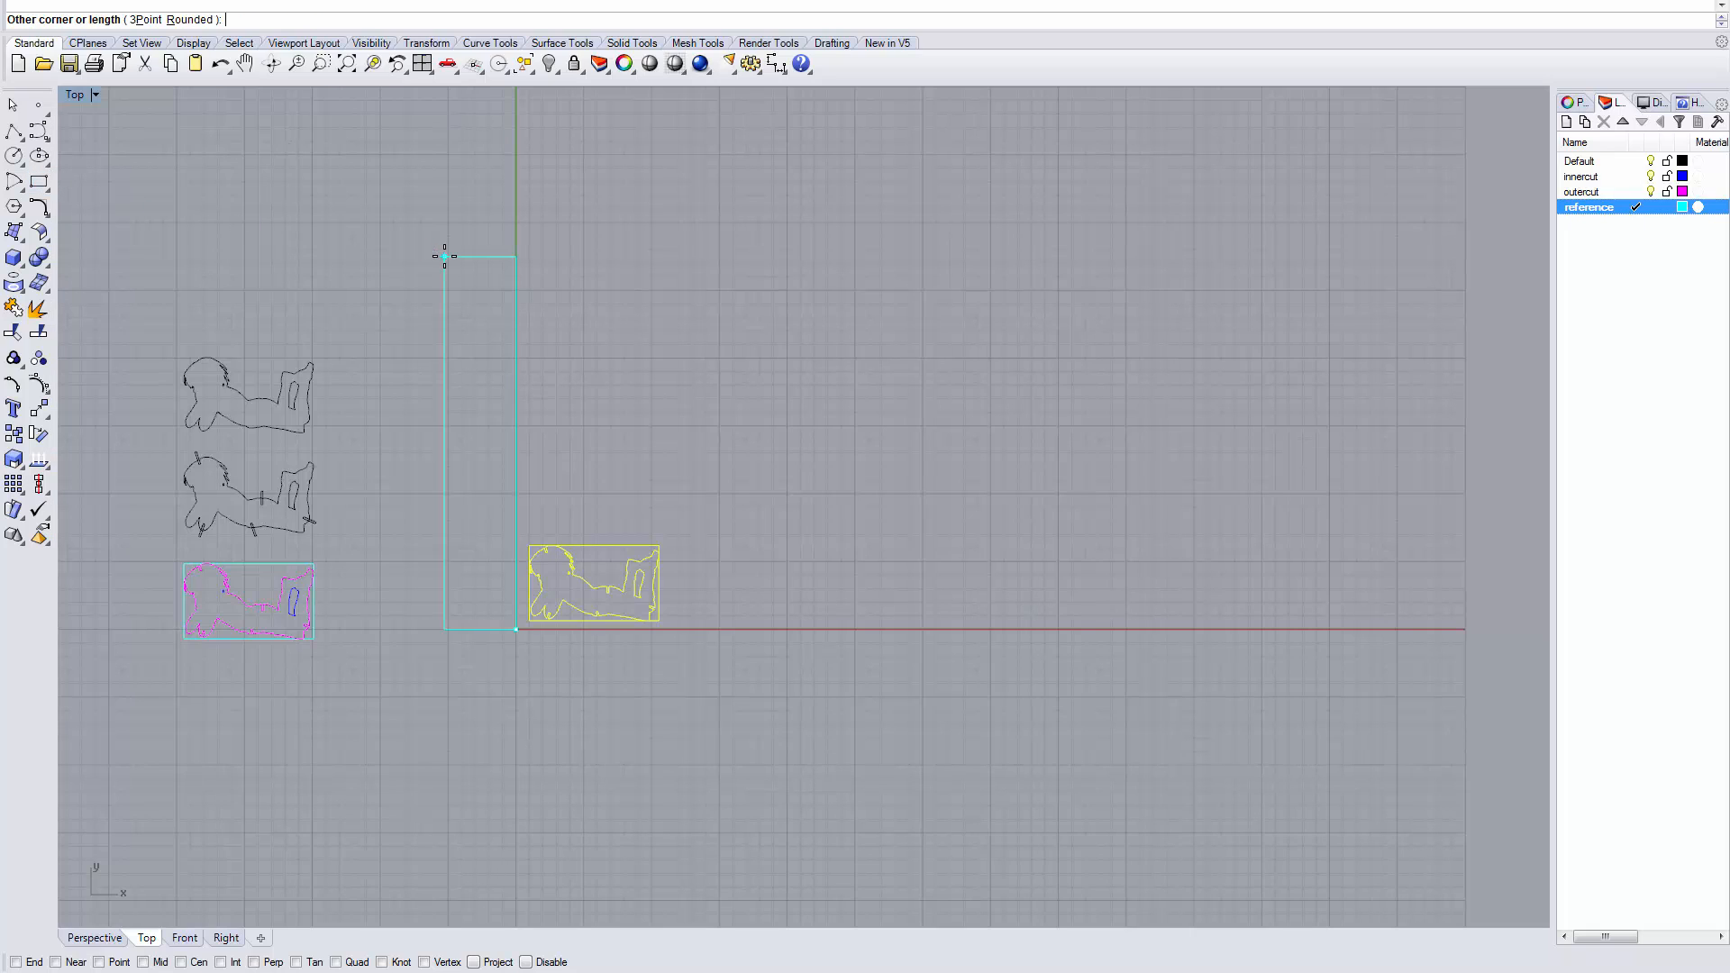
type("48,24")
key("Return")
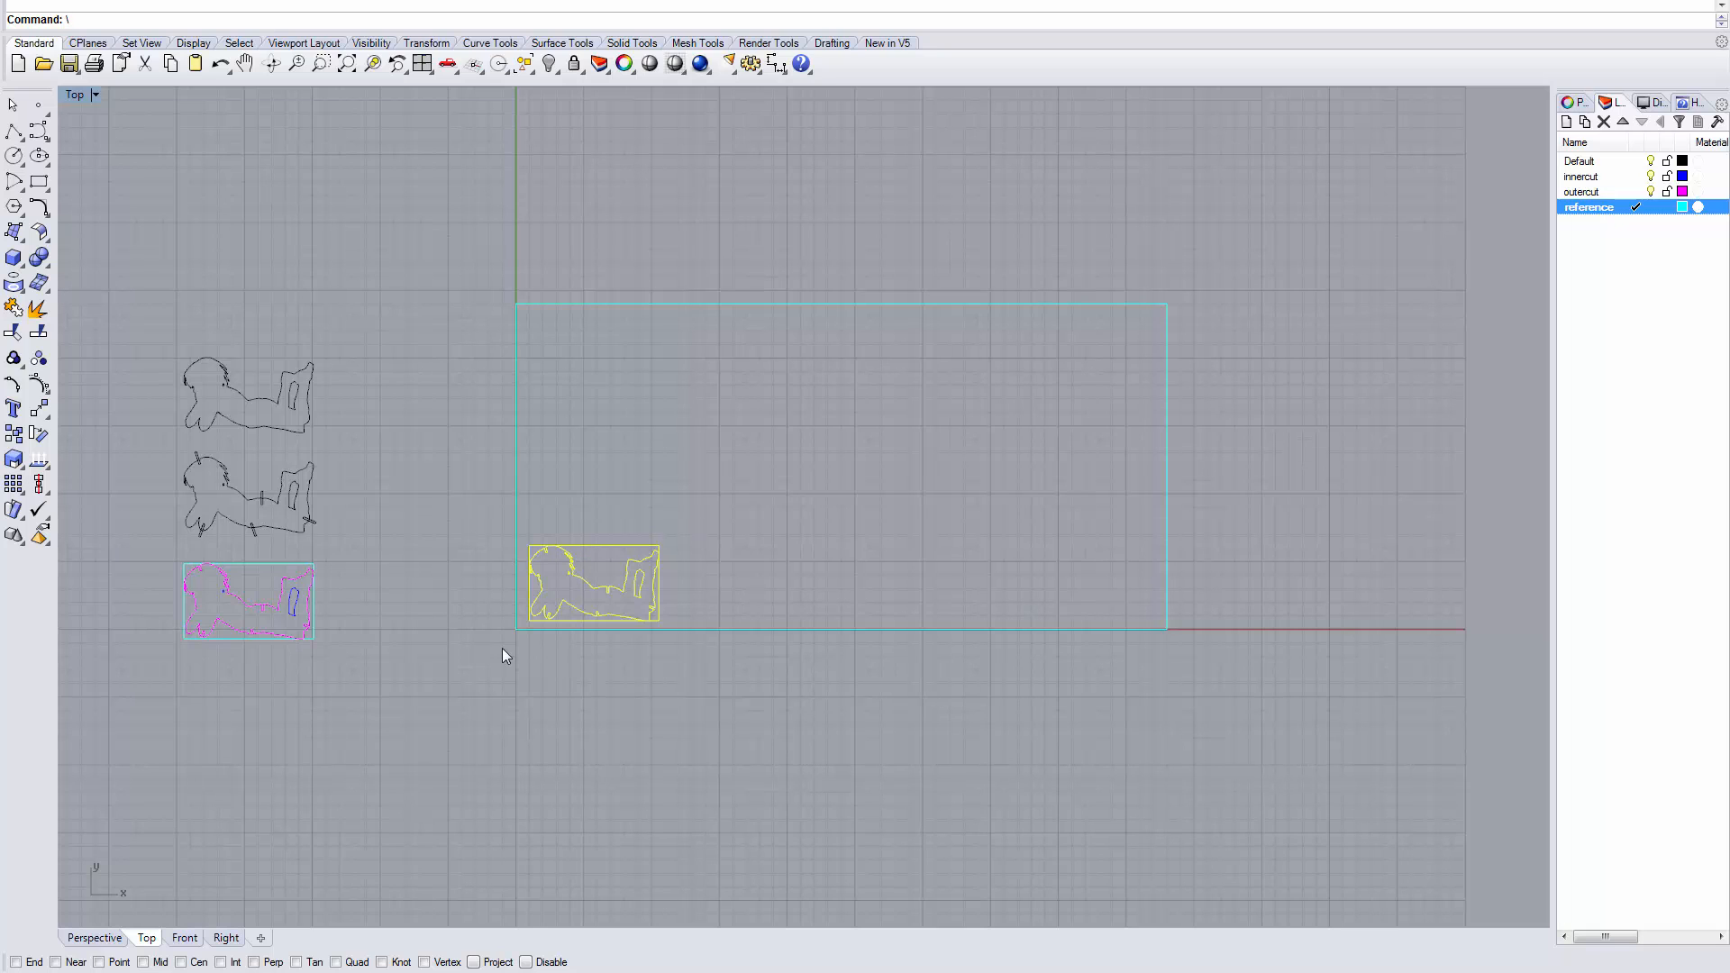
Step: Nudge the grouped module closer to the lower-left corner of the sheet rectangle, leaving a small margin
scroll(518, 639, "up", 5)
right_click_drag(578, 668, 651, 673)
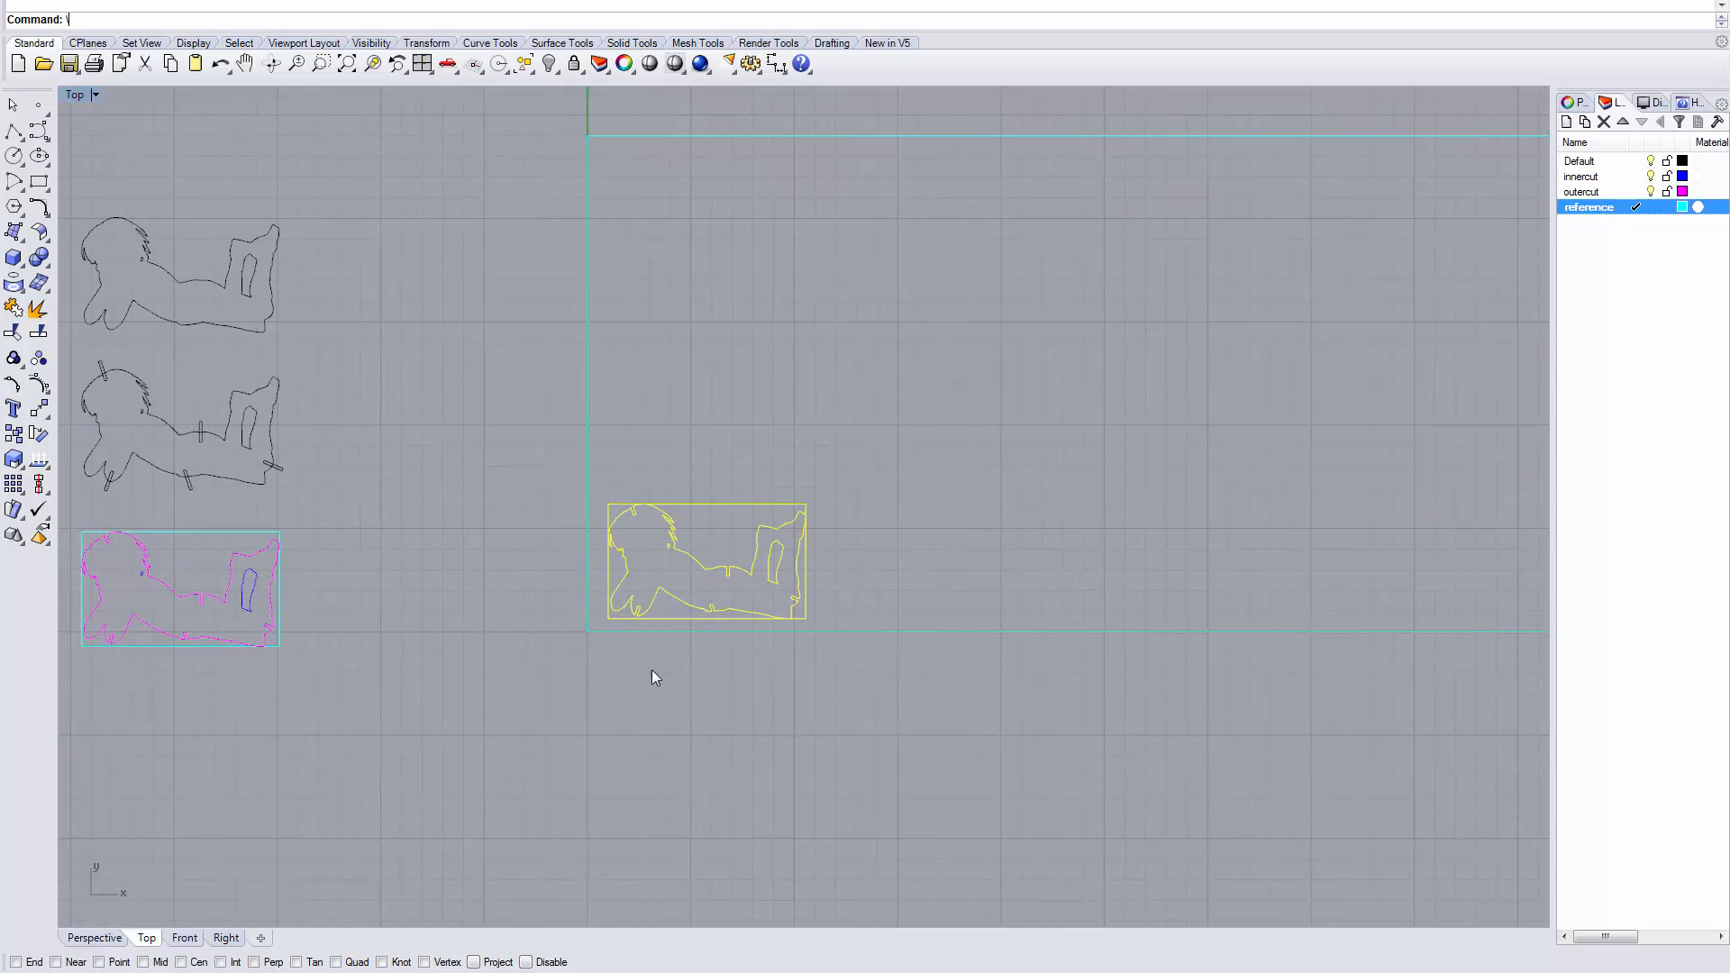
scroll(658, 651, "up", 4)
scroll(658, 652, "down", 4)
right_click_drag(800, 702, 695, 703)
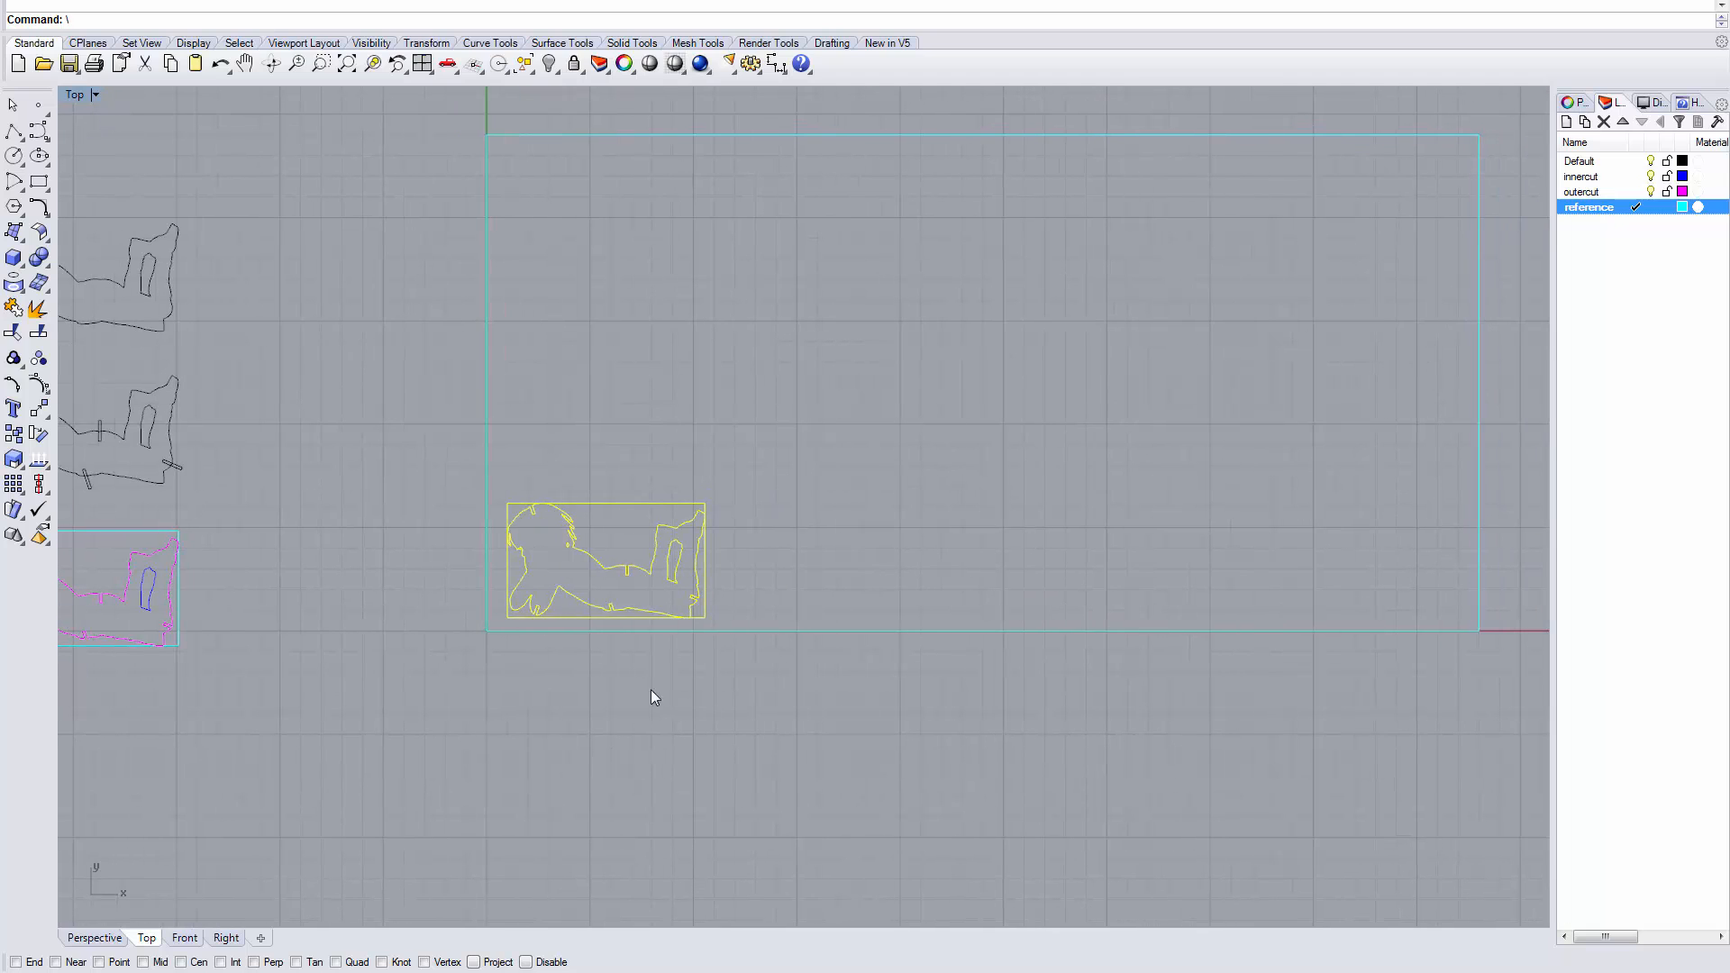
left_click_drag(413, 707, 799, 451)
left_click_drag(700, 566, 689, 568)
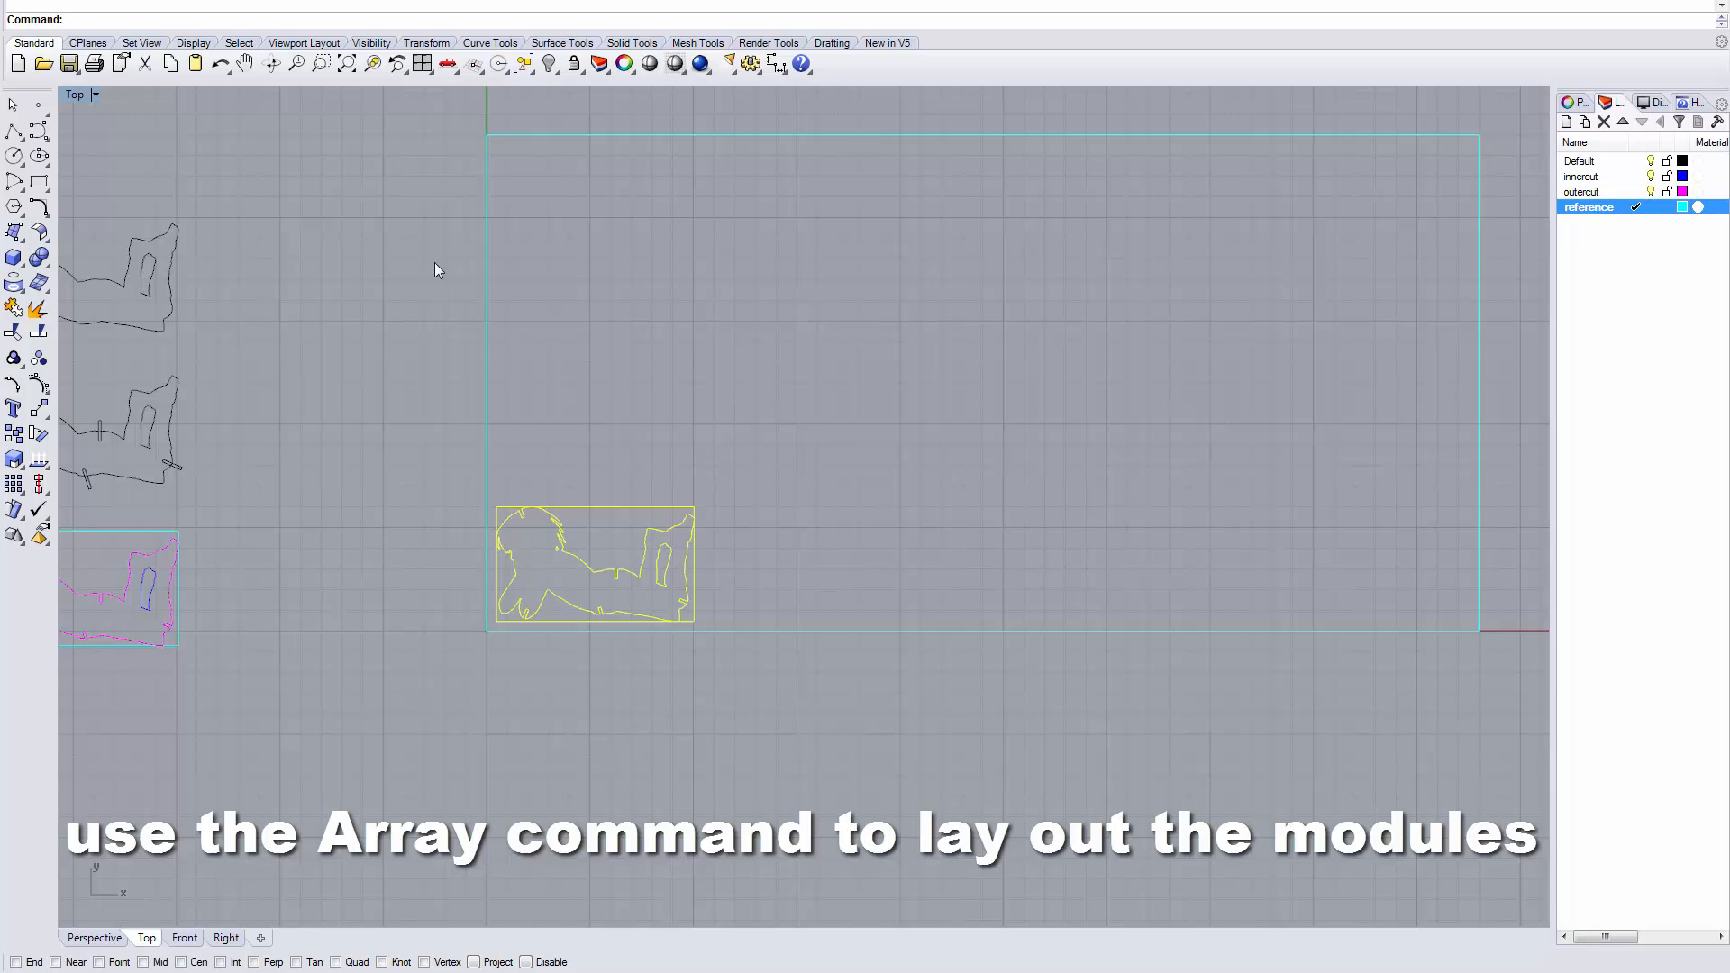
Step: Start a 5 by 5 Array of the module with End snap on, using a unit cell of about 12.42 by 5.83 from its lower-left corner
type("Array")
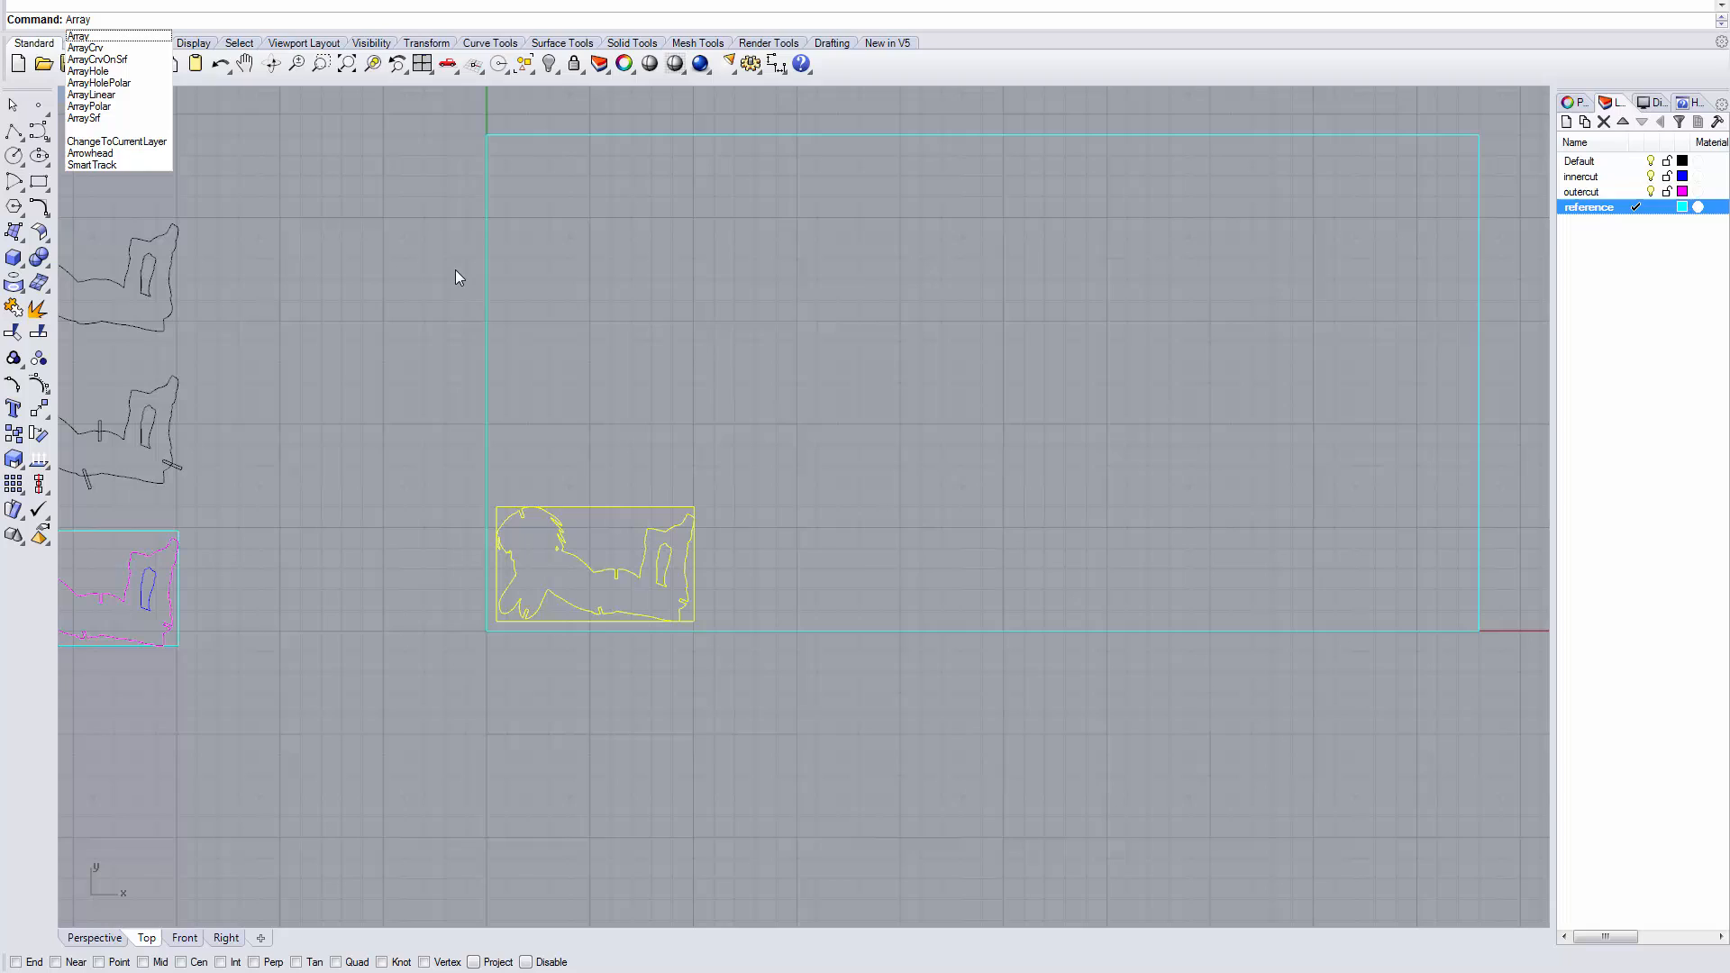
key("Return")
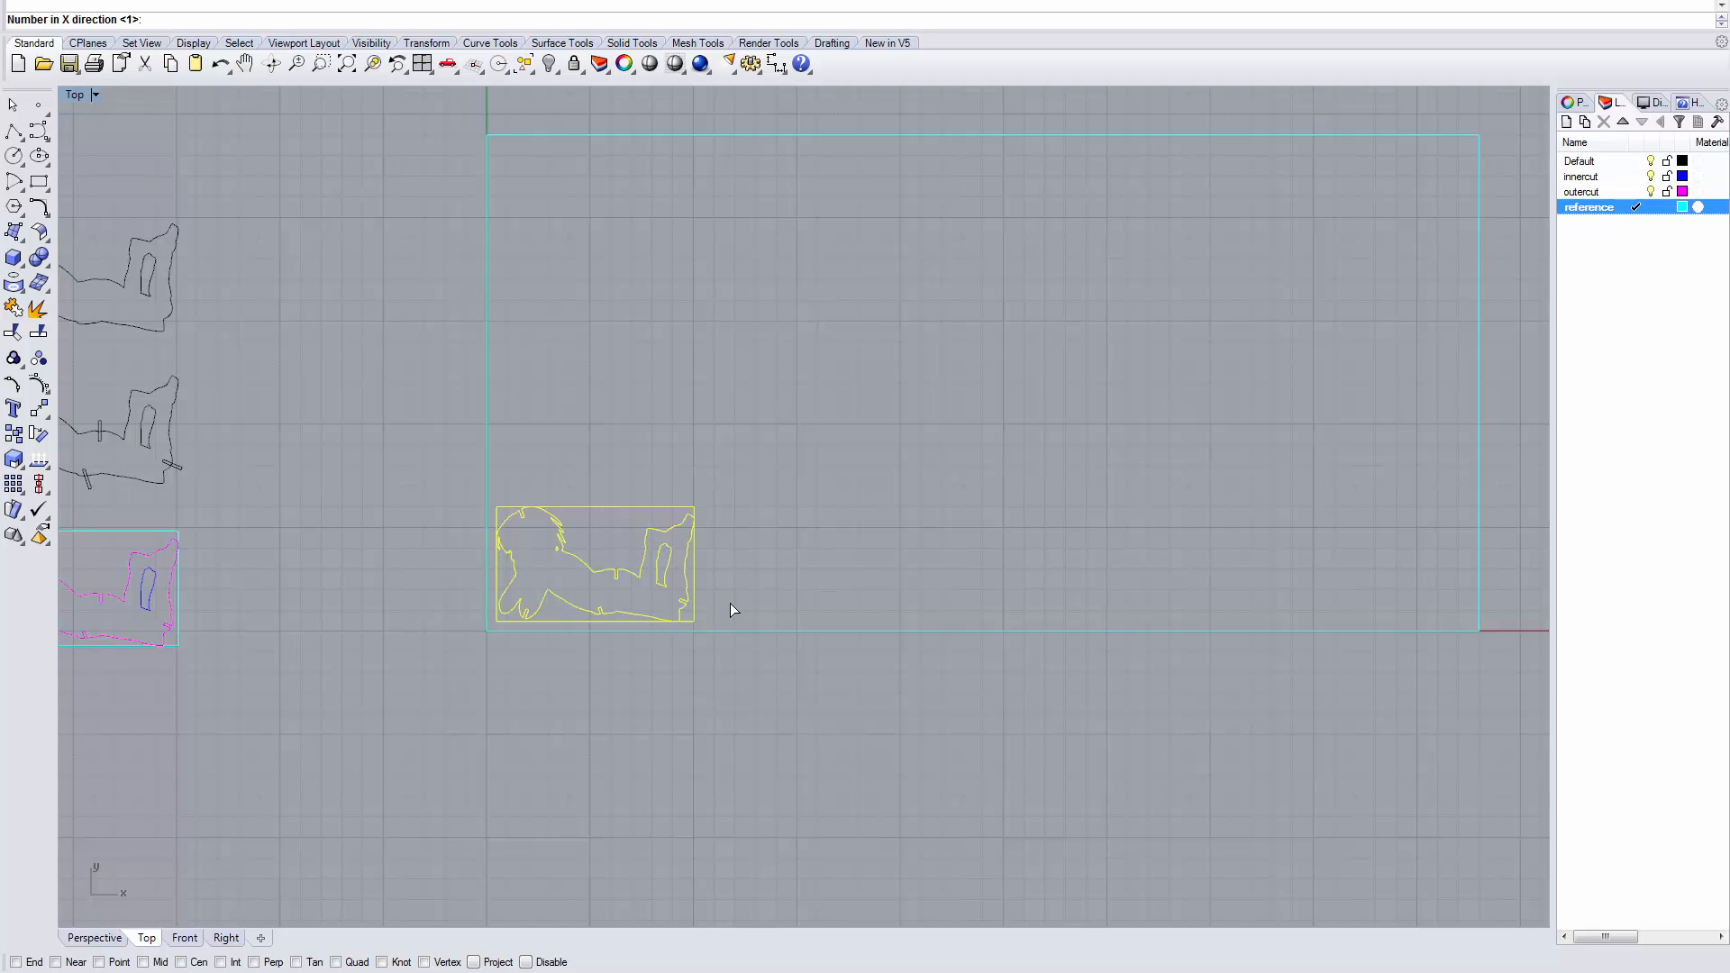
key("Return")
key("Return")
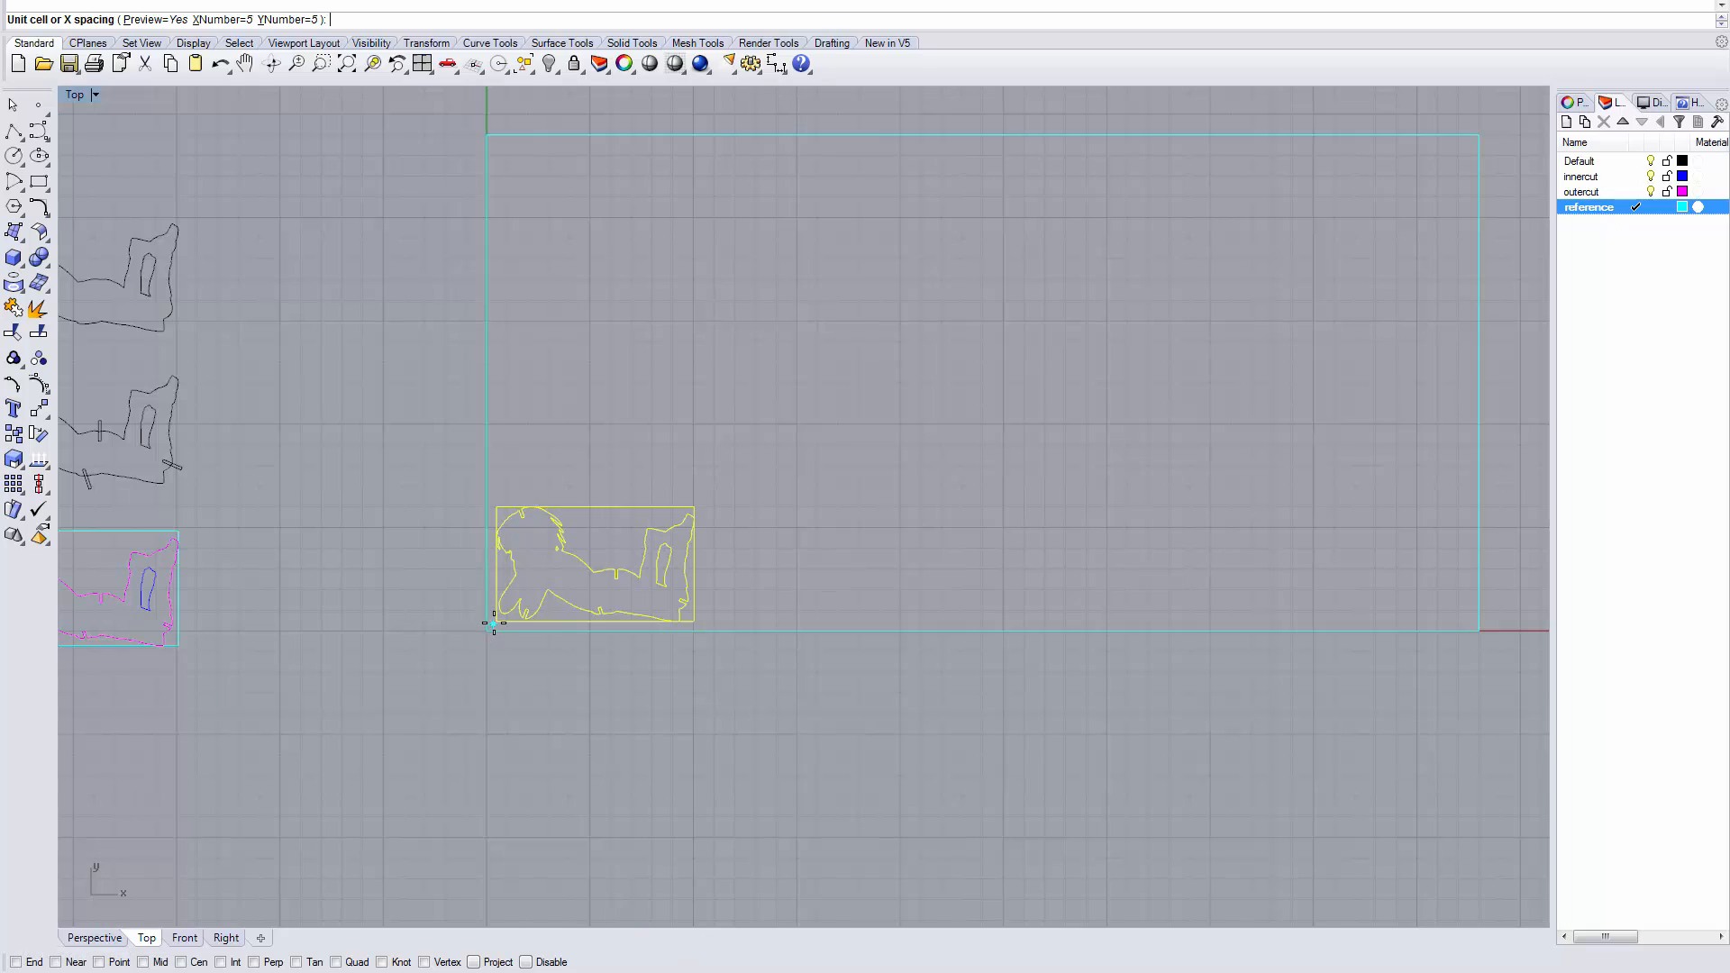
left_click(17, 963)
left_click(489, 622)
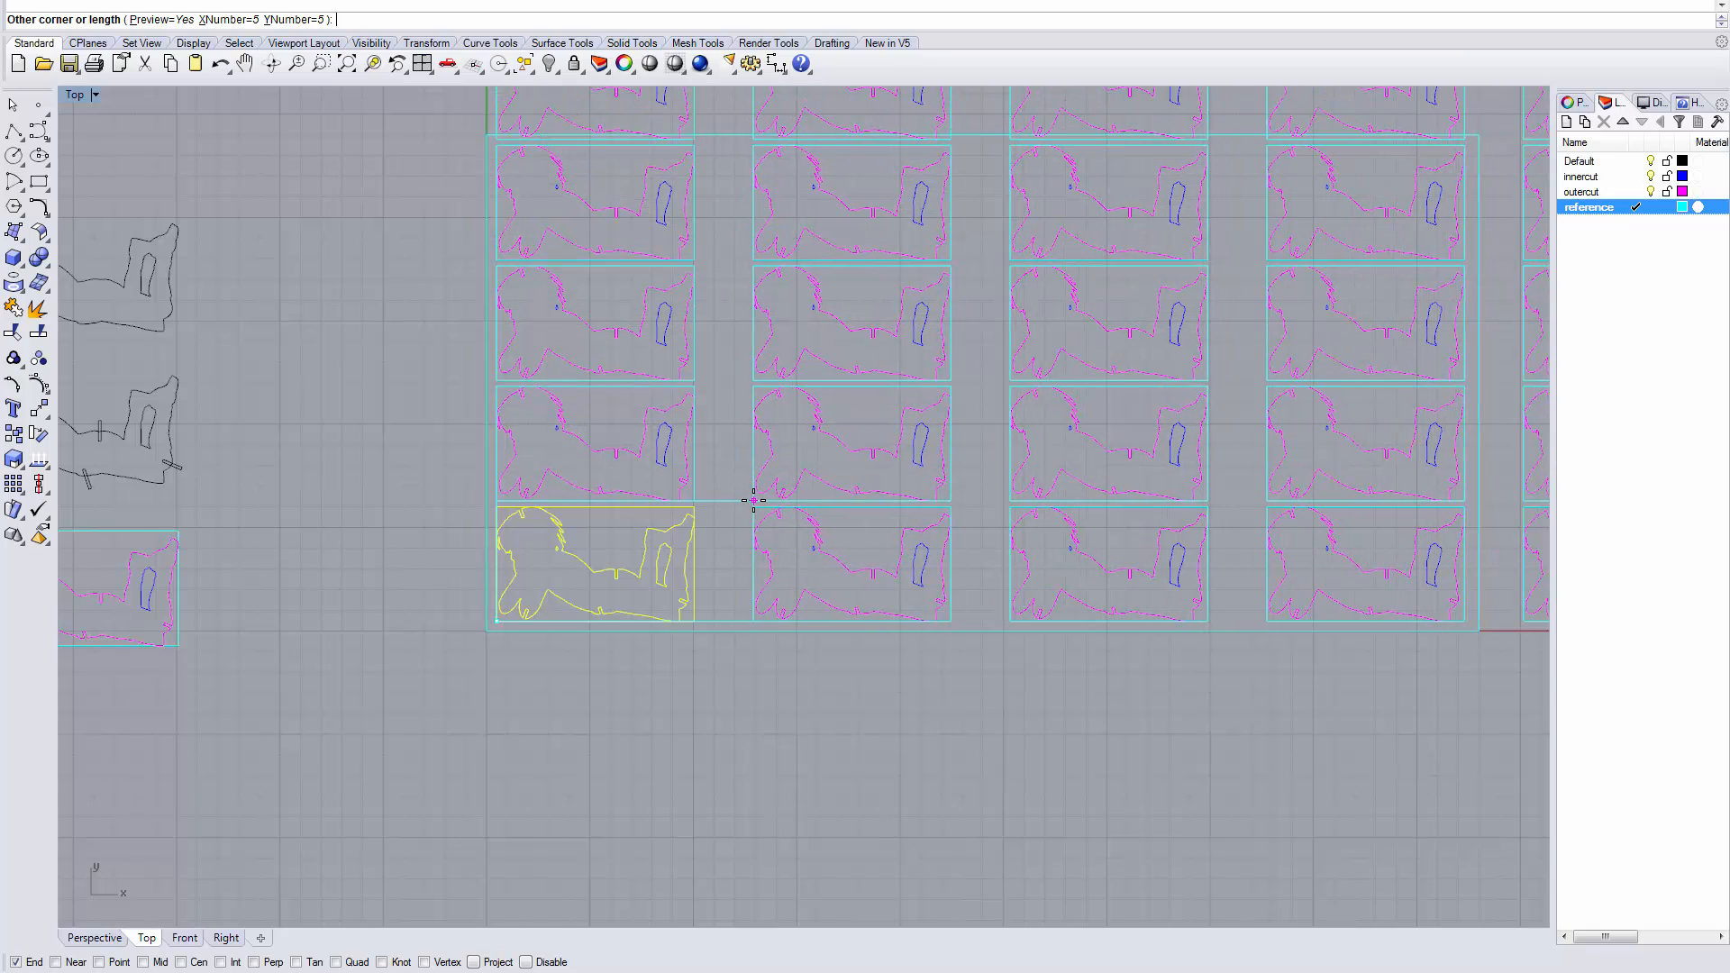
left_click(753, 500)
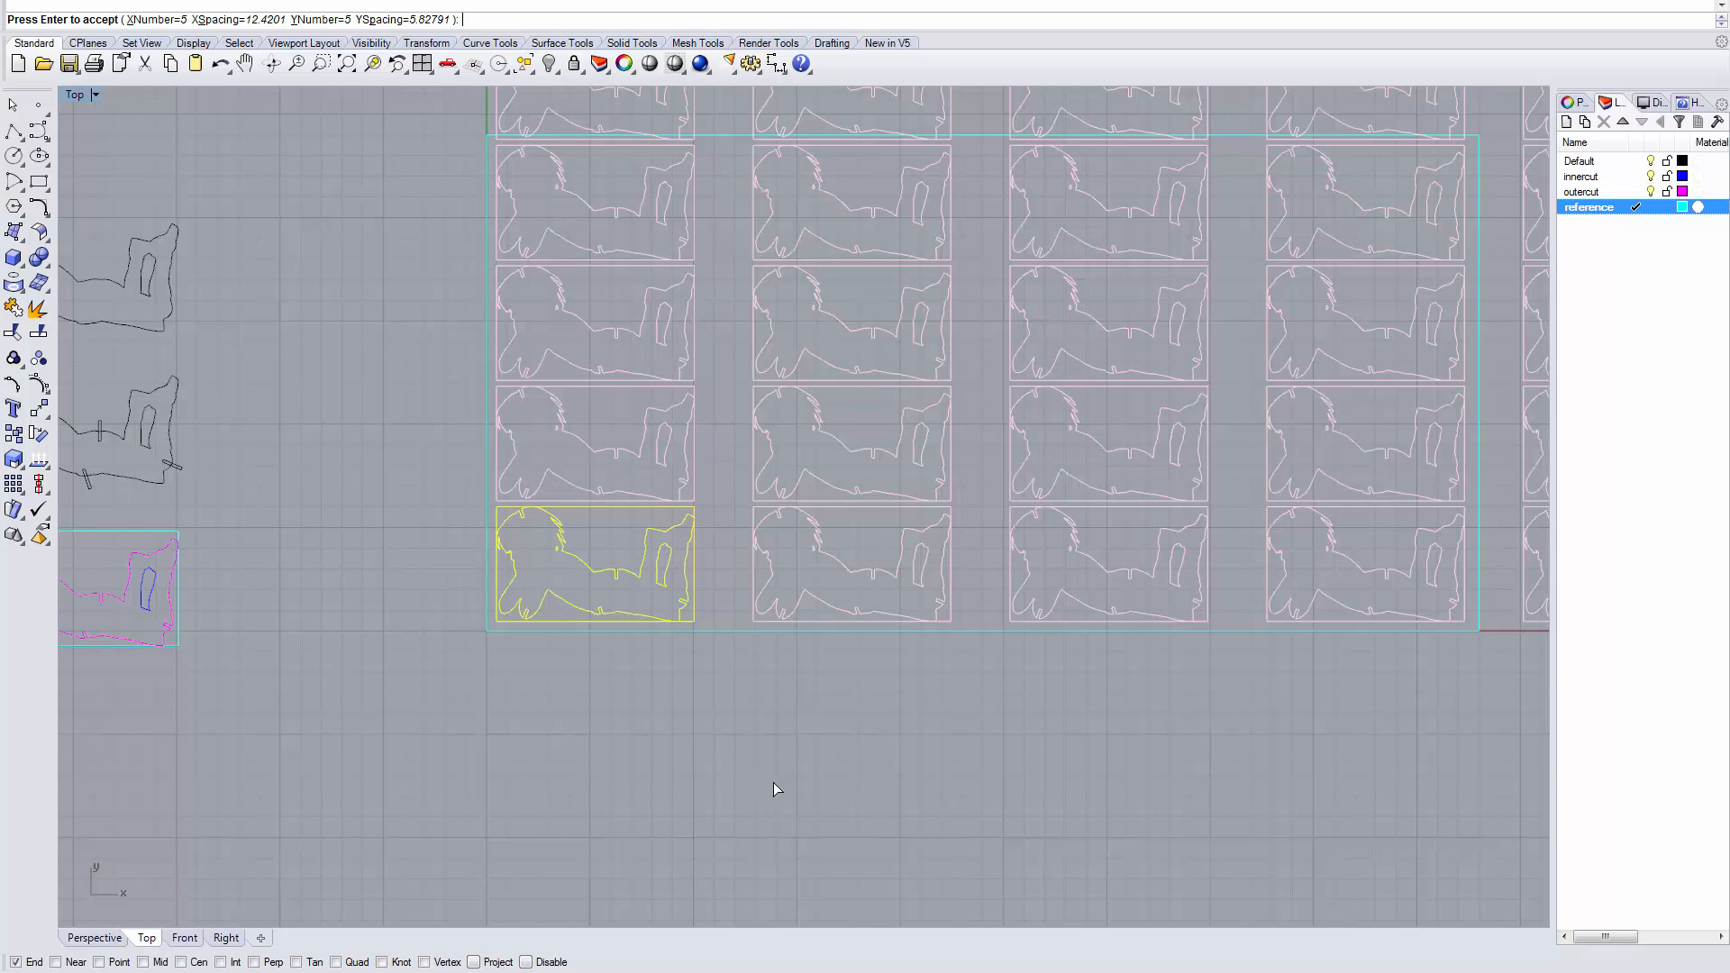
Step: Reduce the array's X spacing to about 10.04, measured from the module's lower-left corner to just past its lower-right corner
scroll(603, 640, "down", 2)
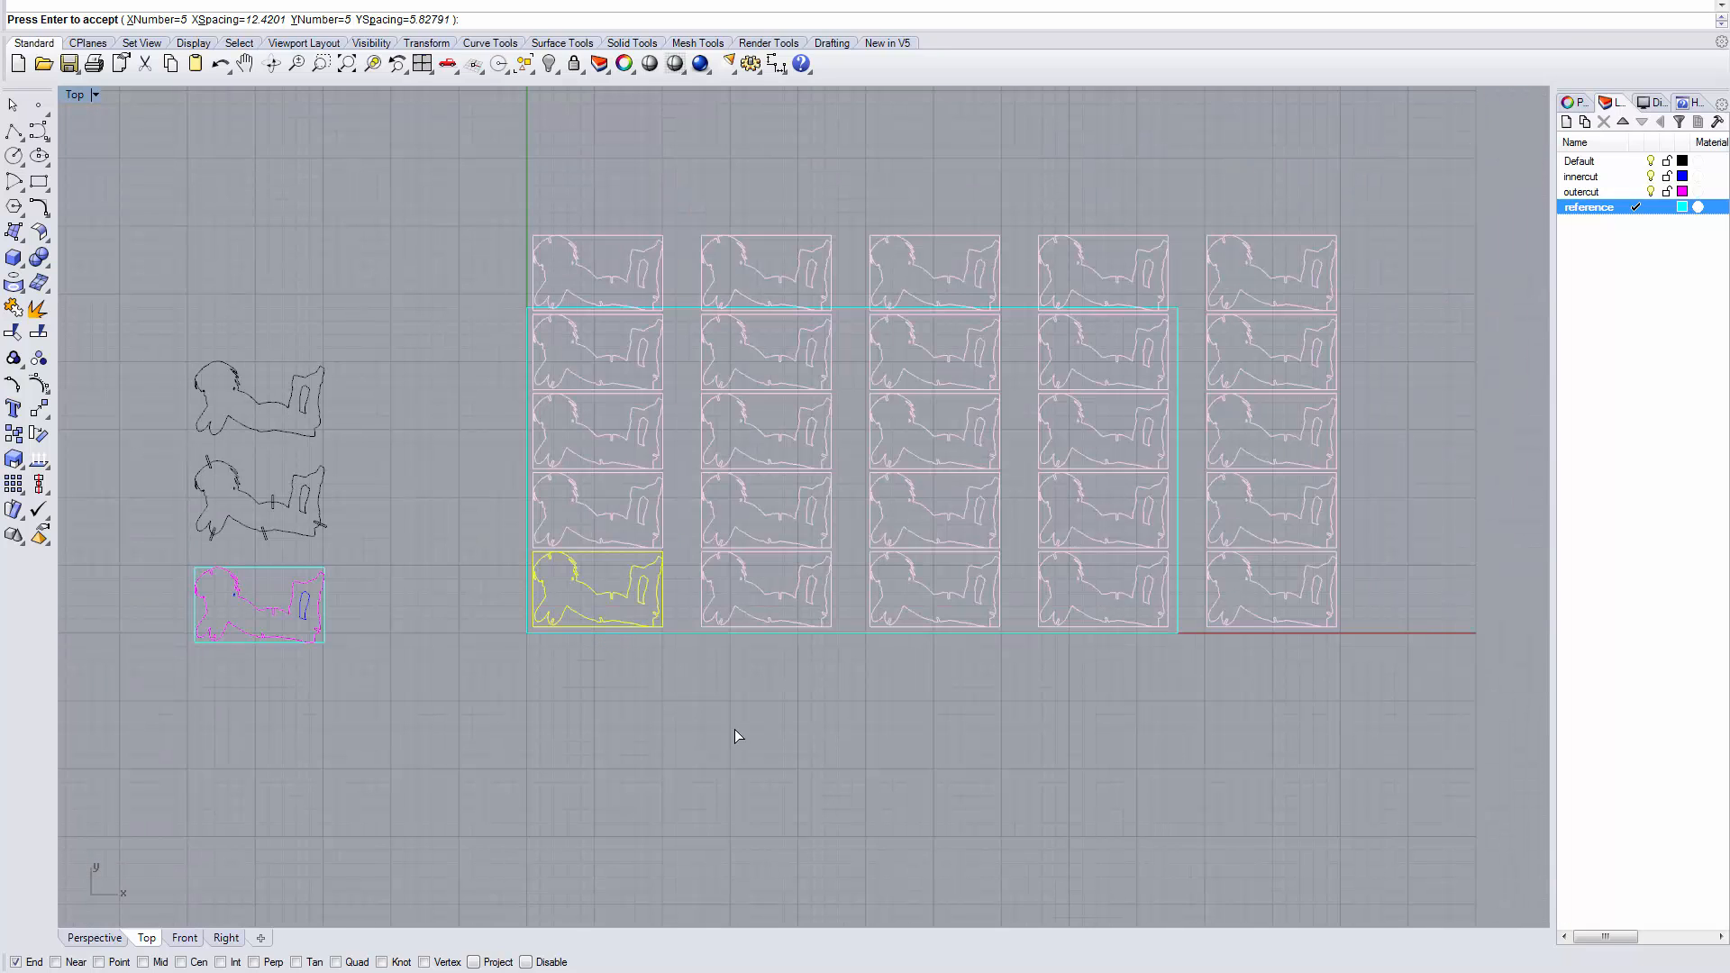
right_click_drag(736, 737, 705, 730)
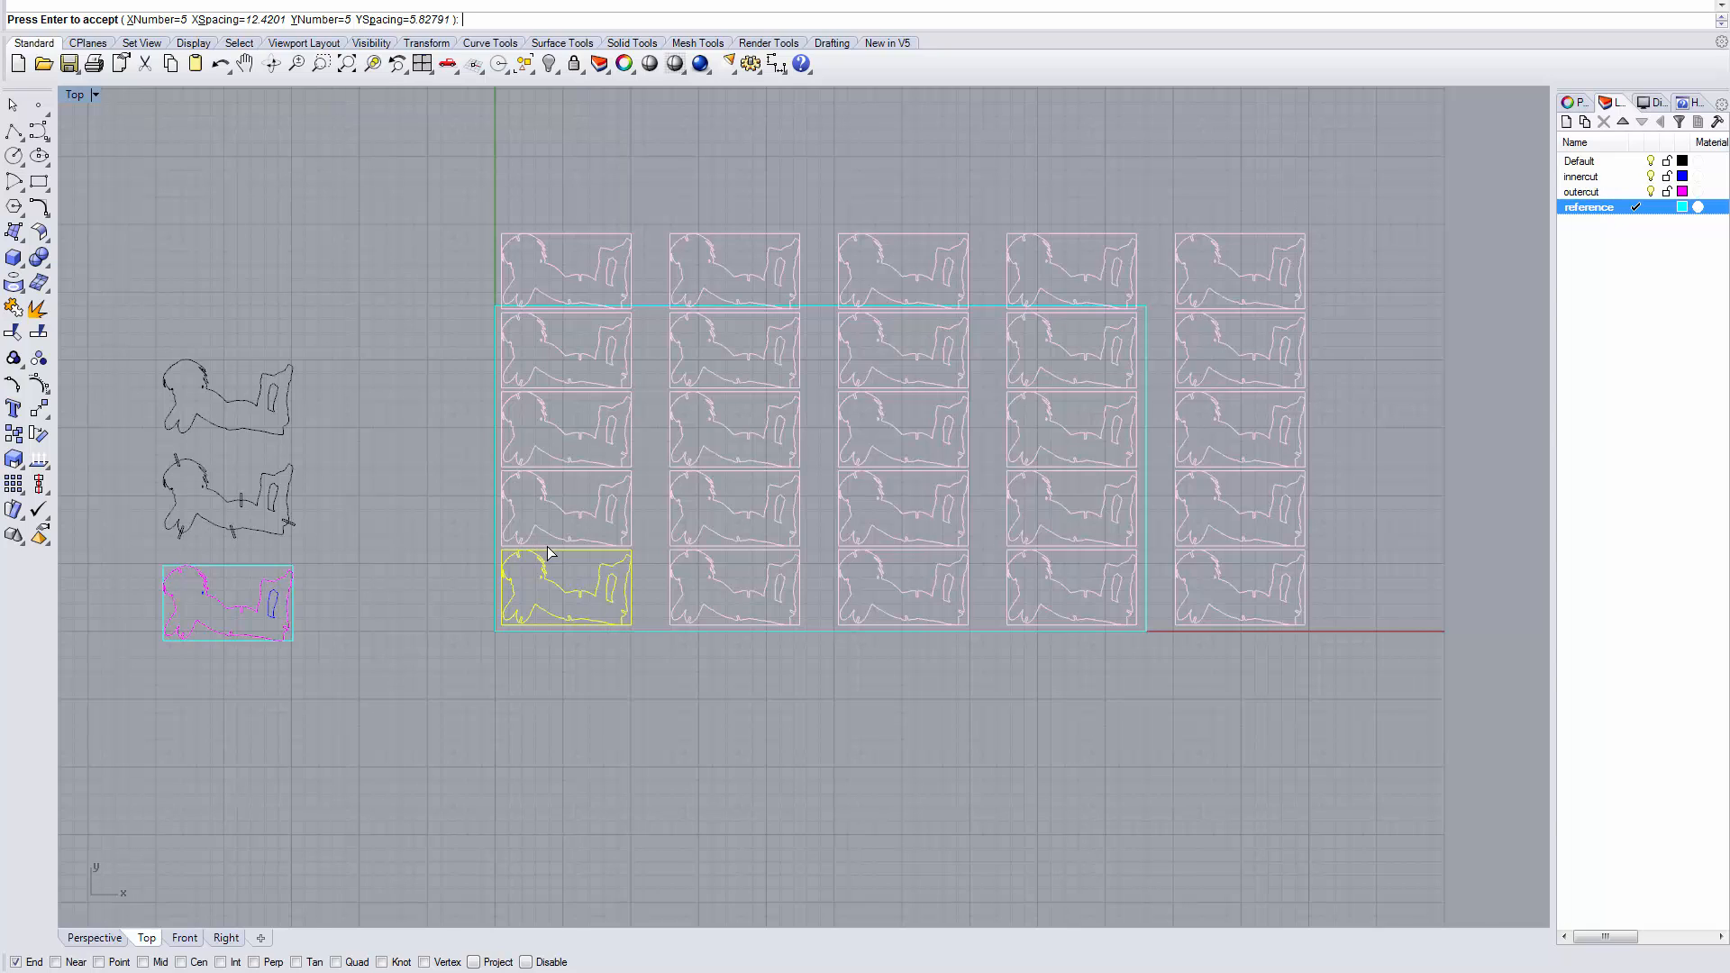
scroll(550, 556, "up", 3)
scroll(554, 559, "down", 2)
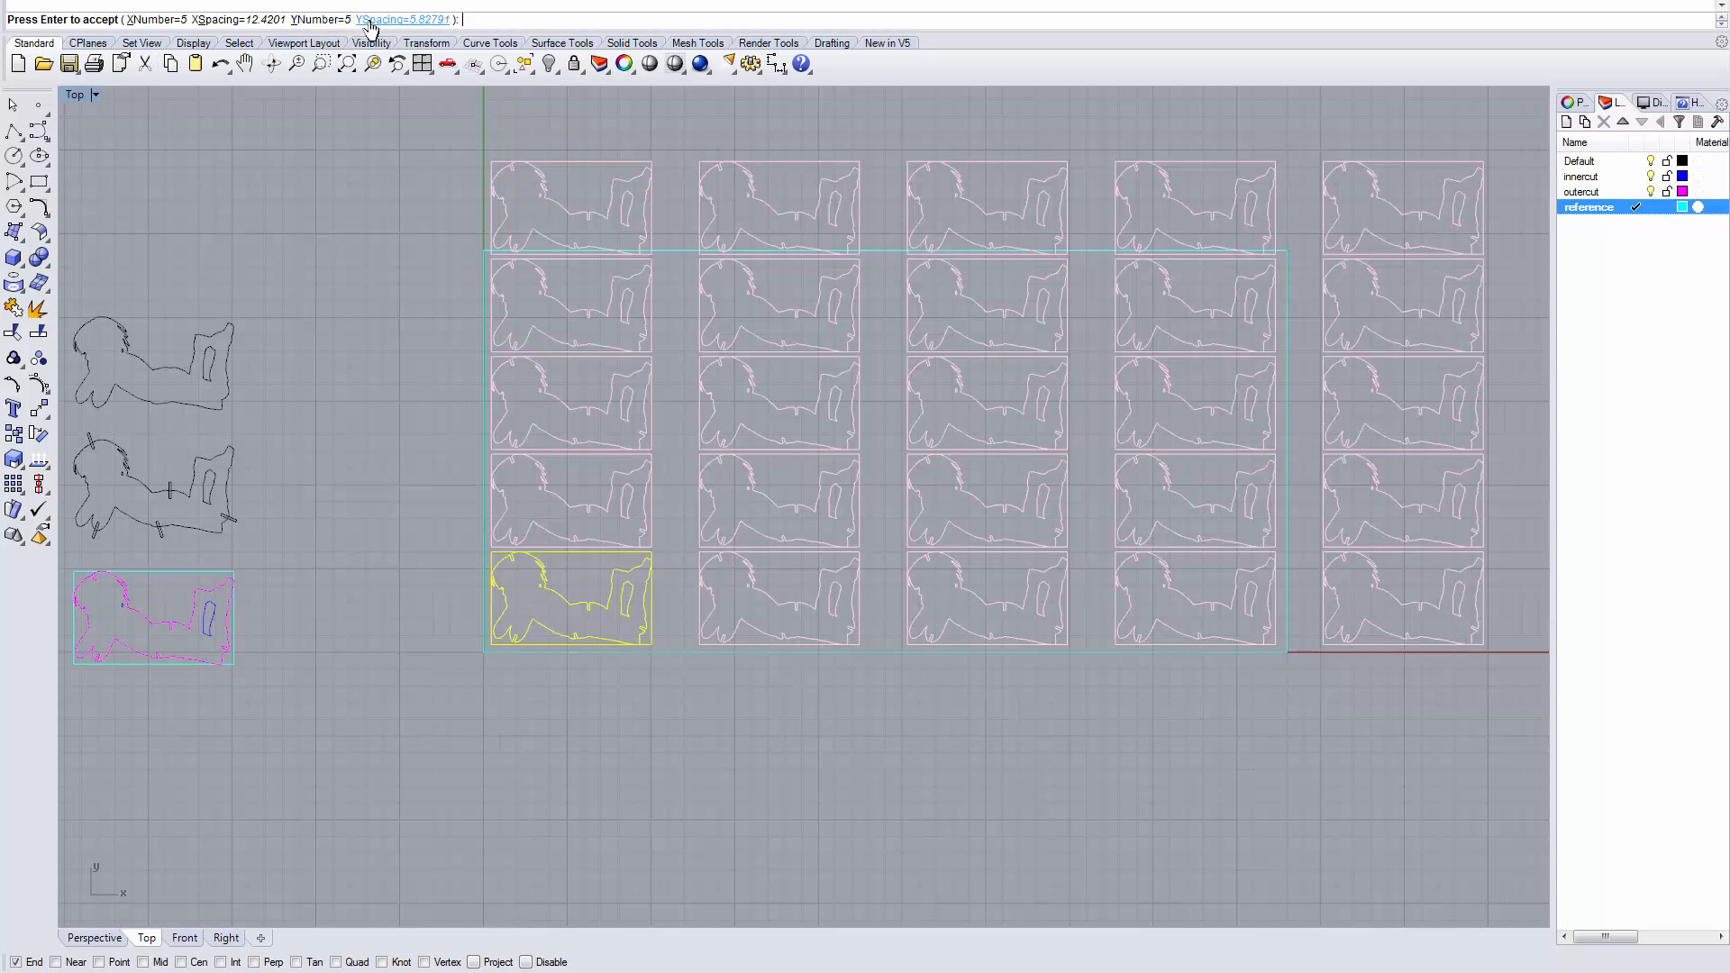
left_click(258, 24)
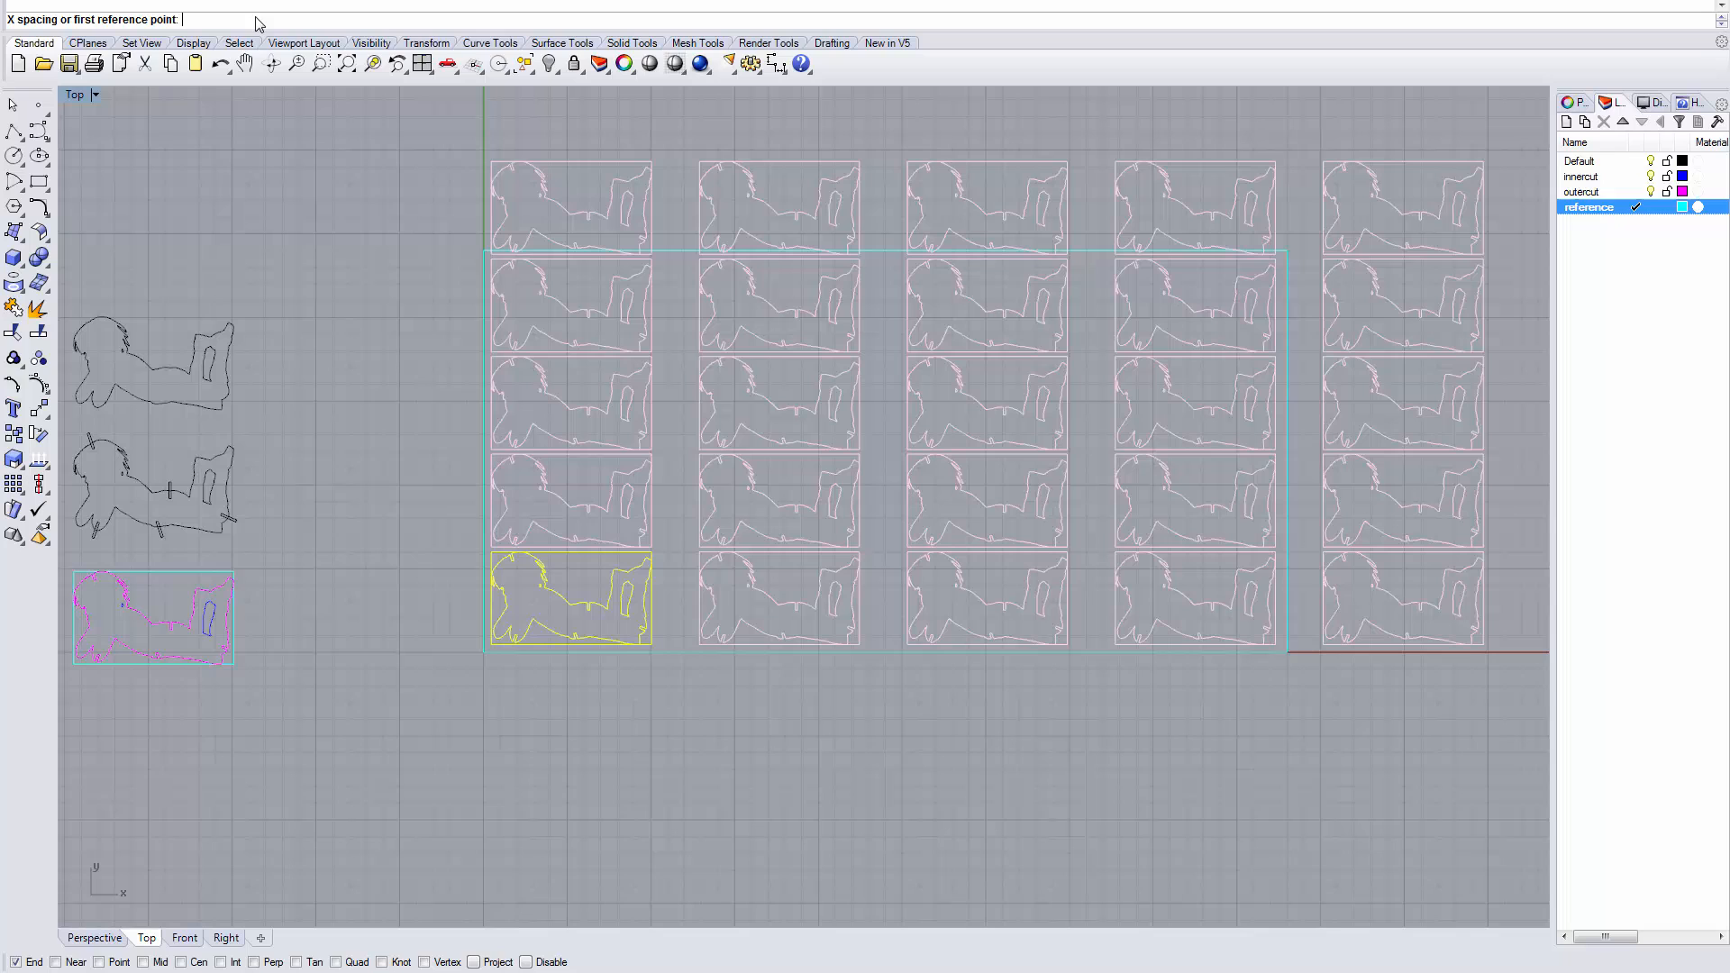
left_click(491, 644)
scroll(652, 642, "up", 3)
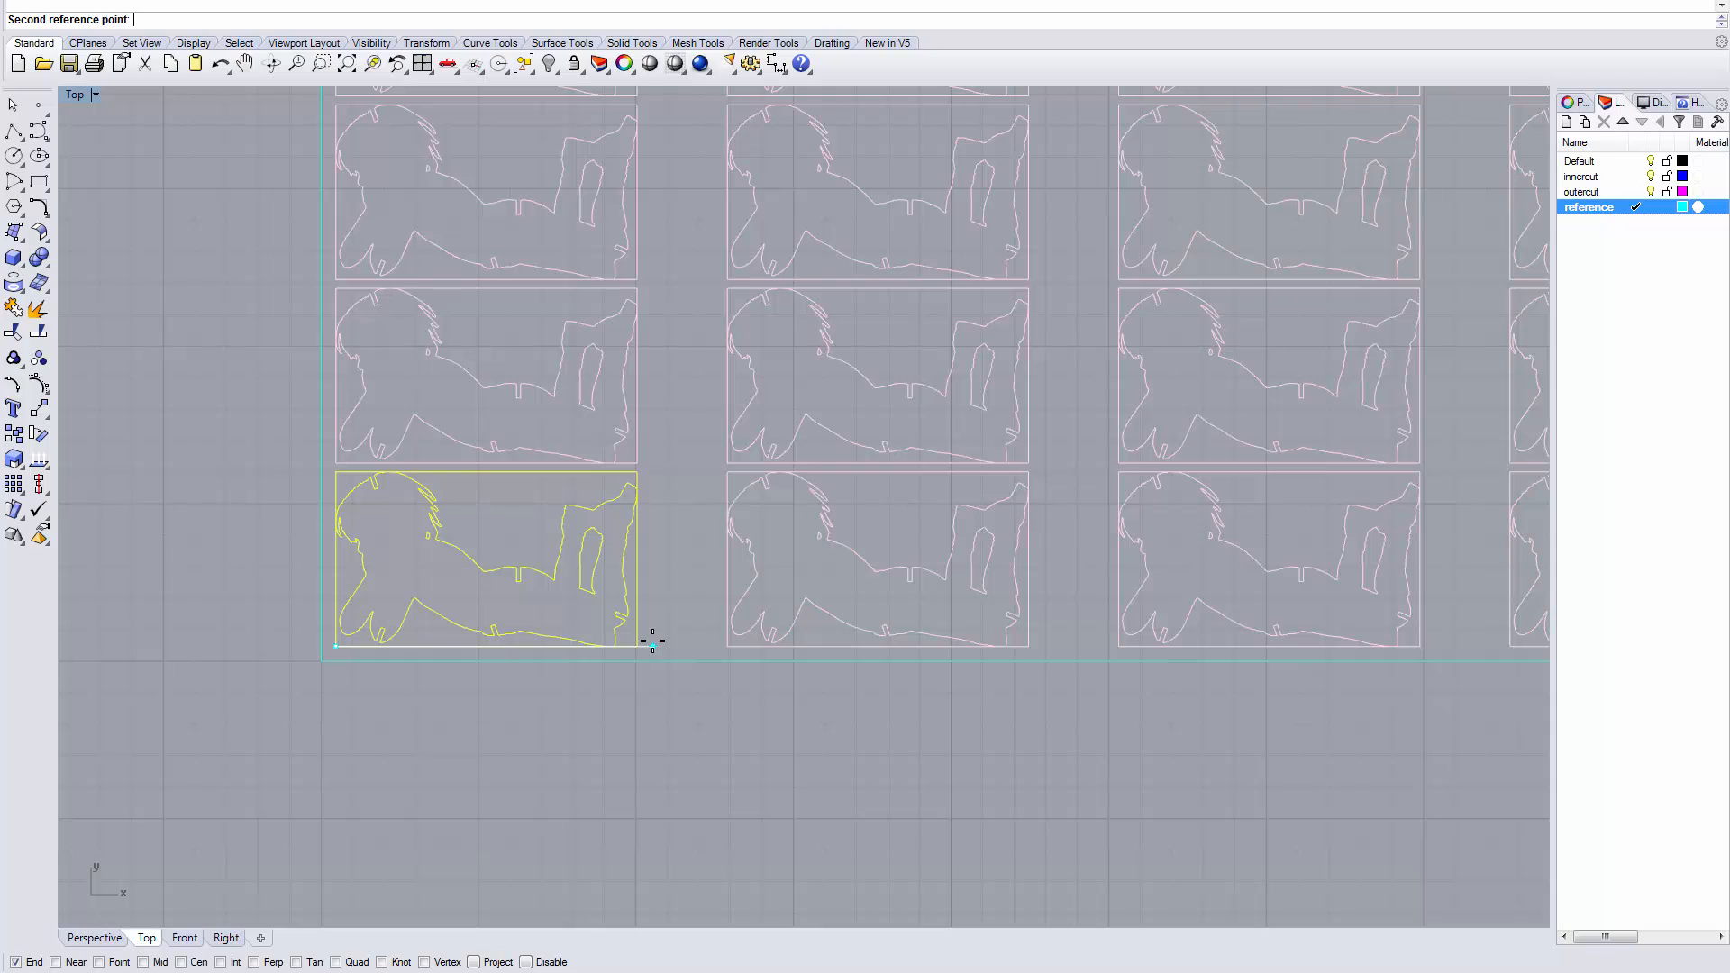
left_click(652, 642)
scroll(654, 645, "down", 3)
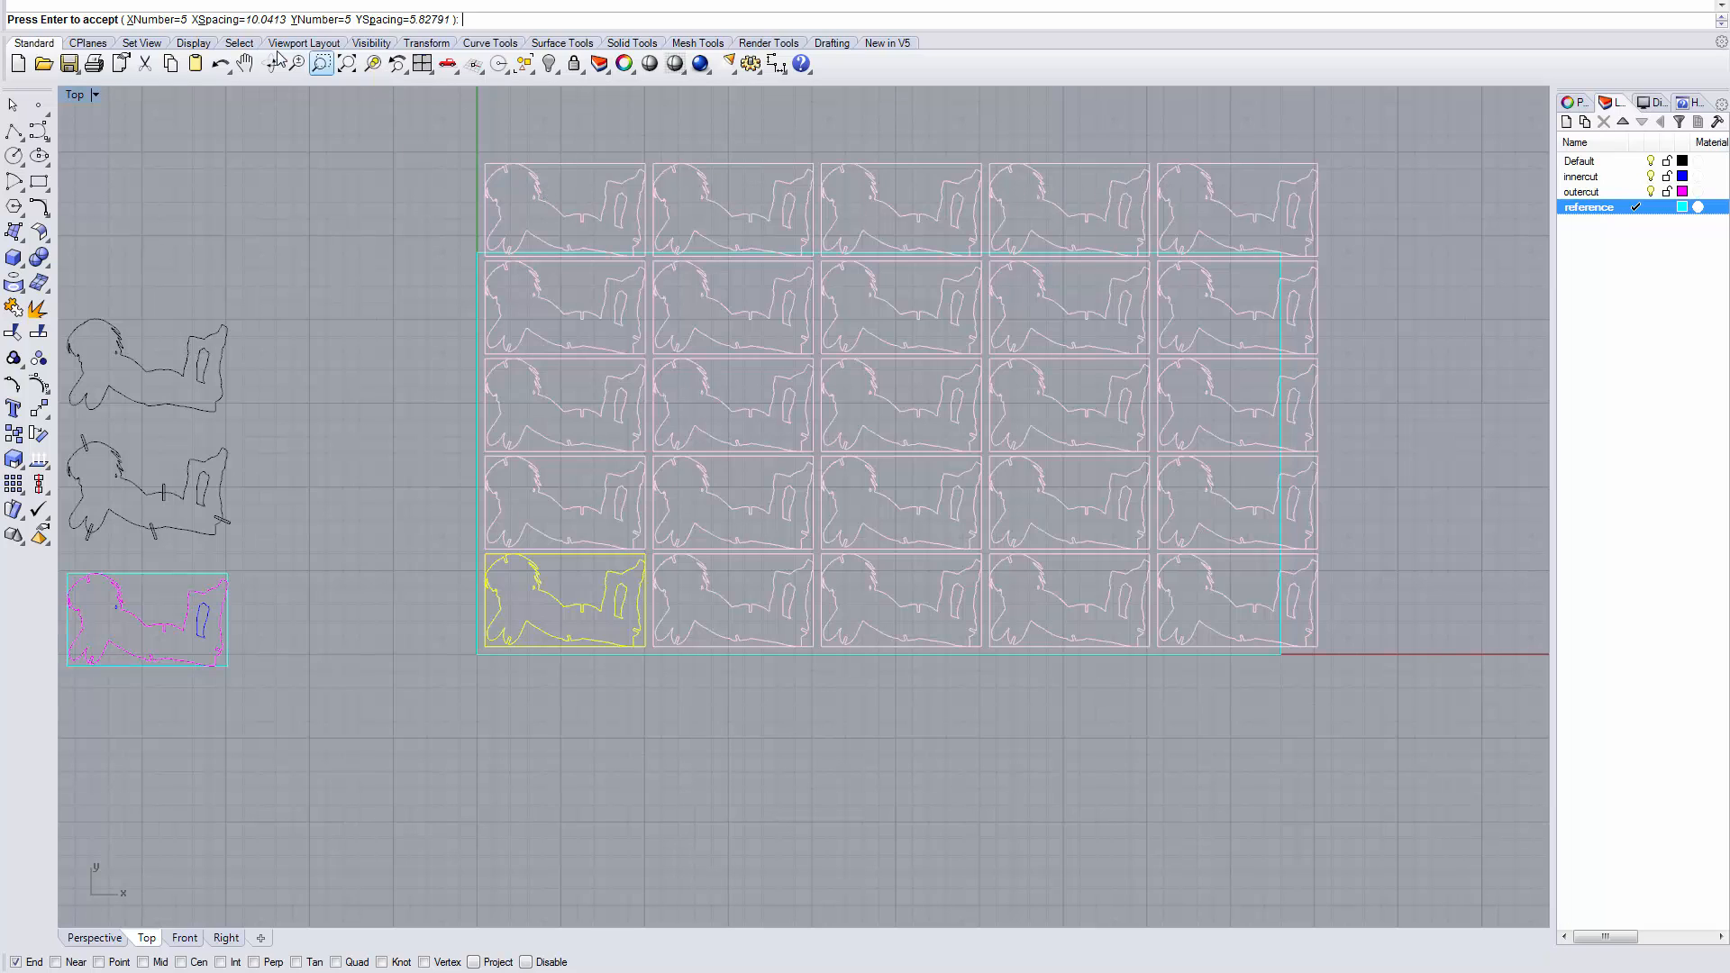
Step: Set the array's number in the Y direction to 6 and accept the array
left_click(330, 20)
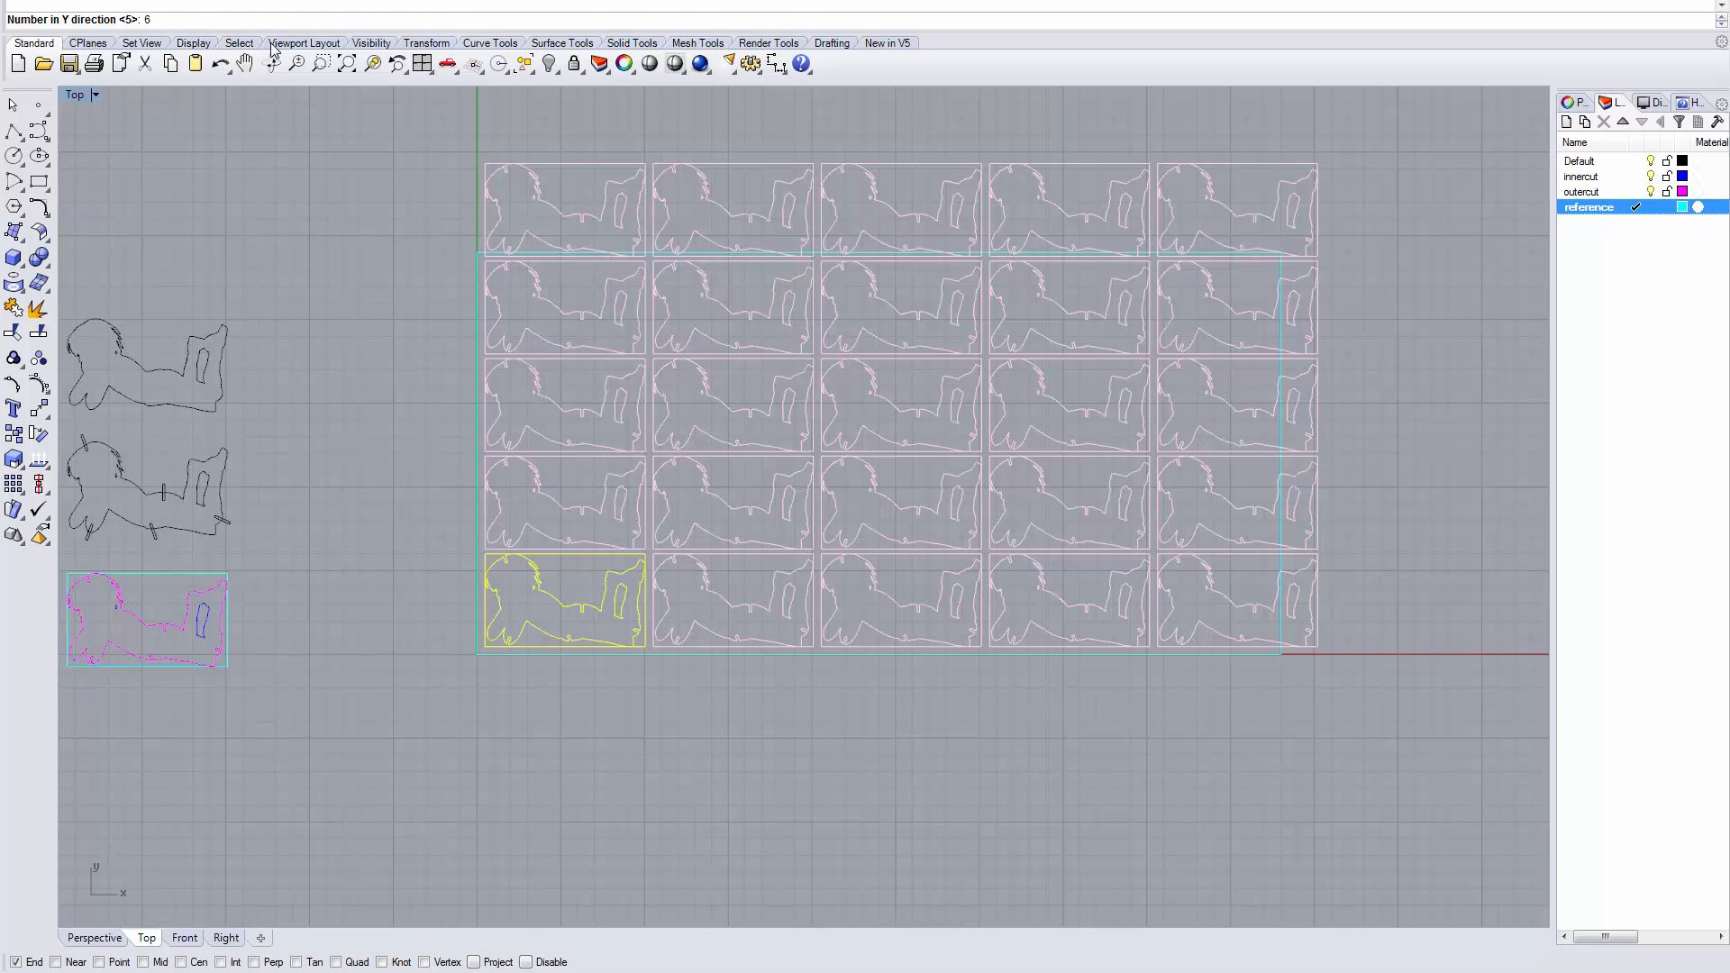
type("6")
key("Return")
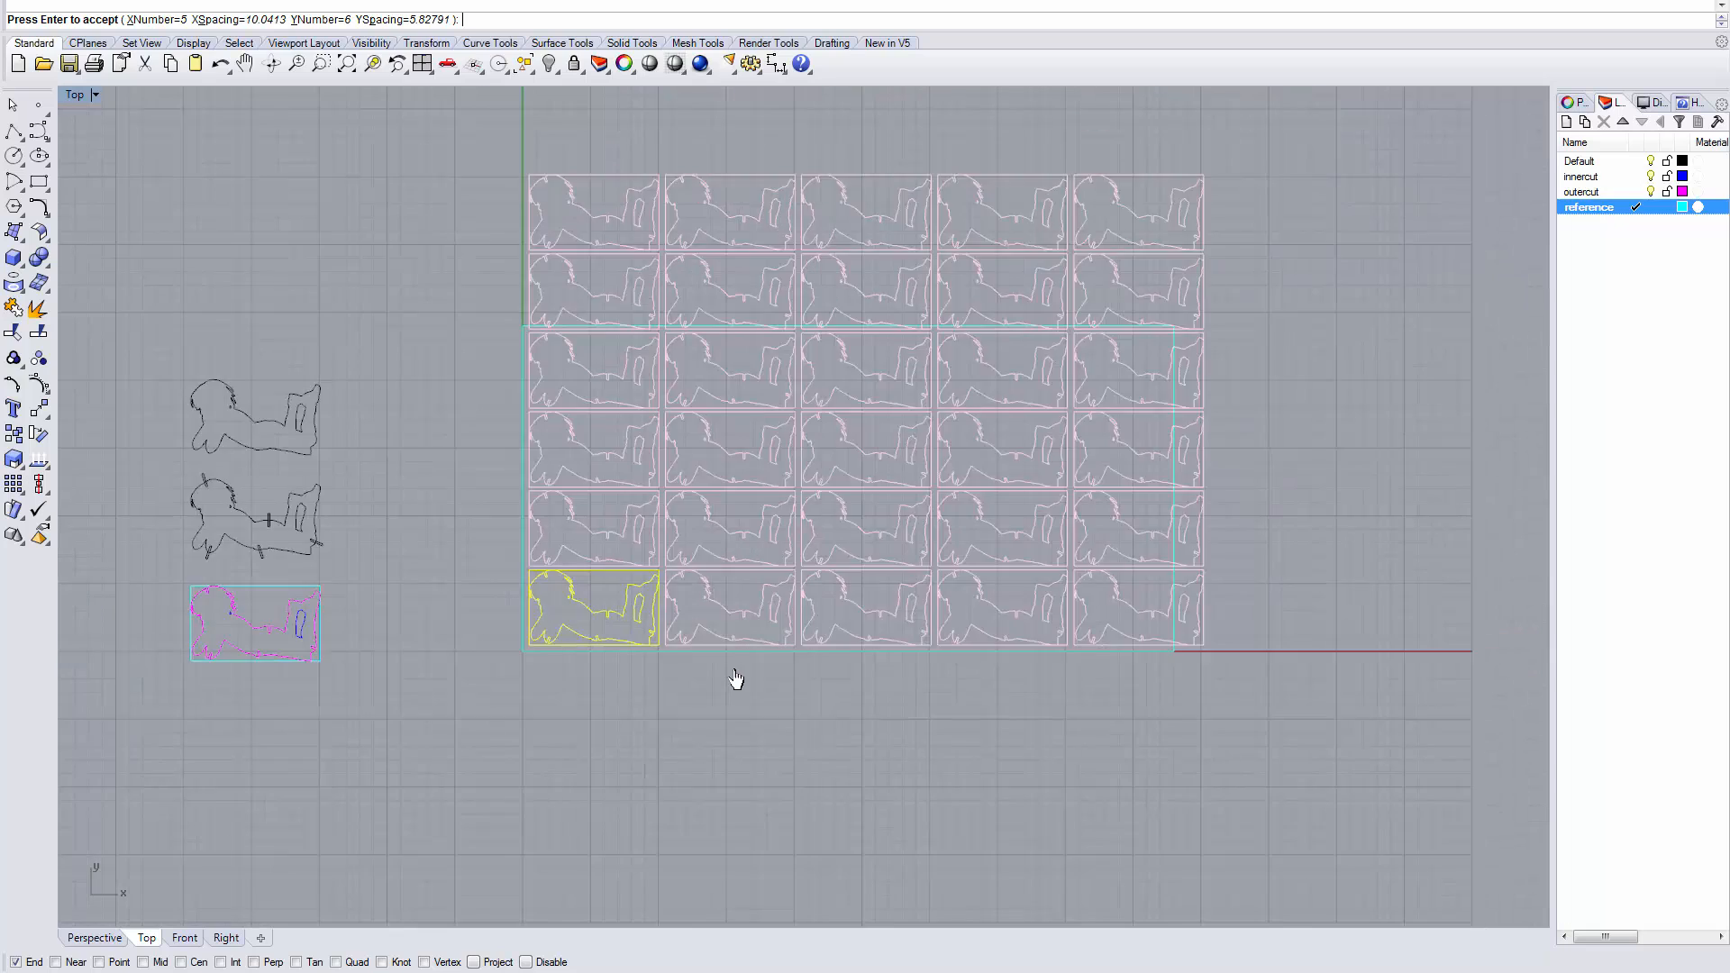
scroll(734, 680, "down", 2)
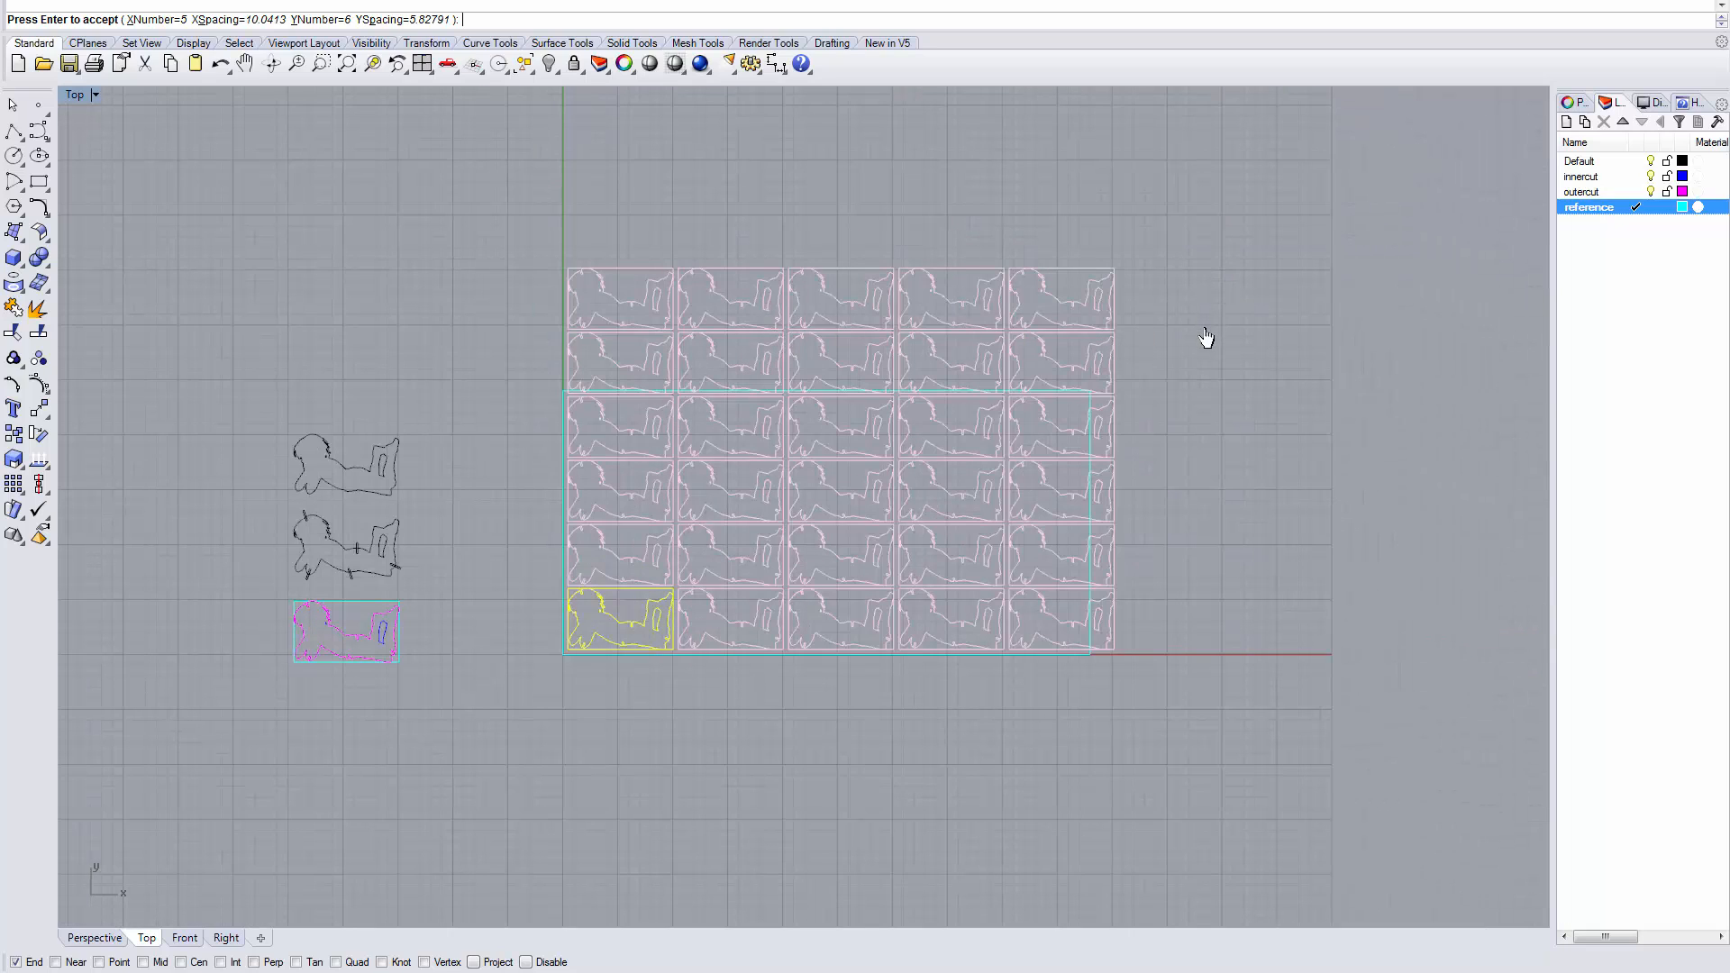
key("Return")
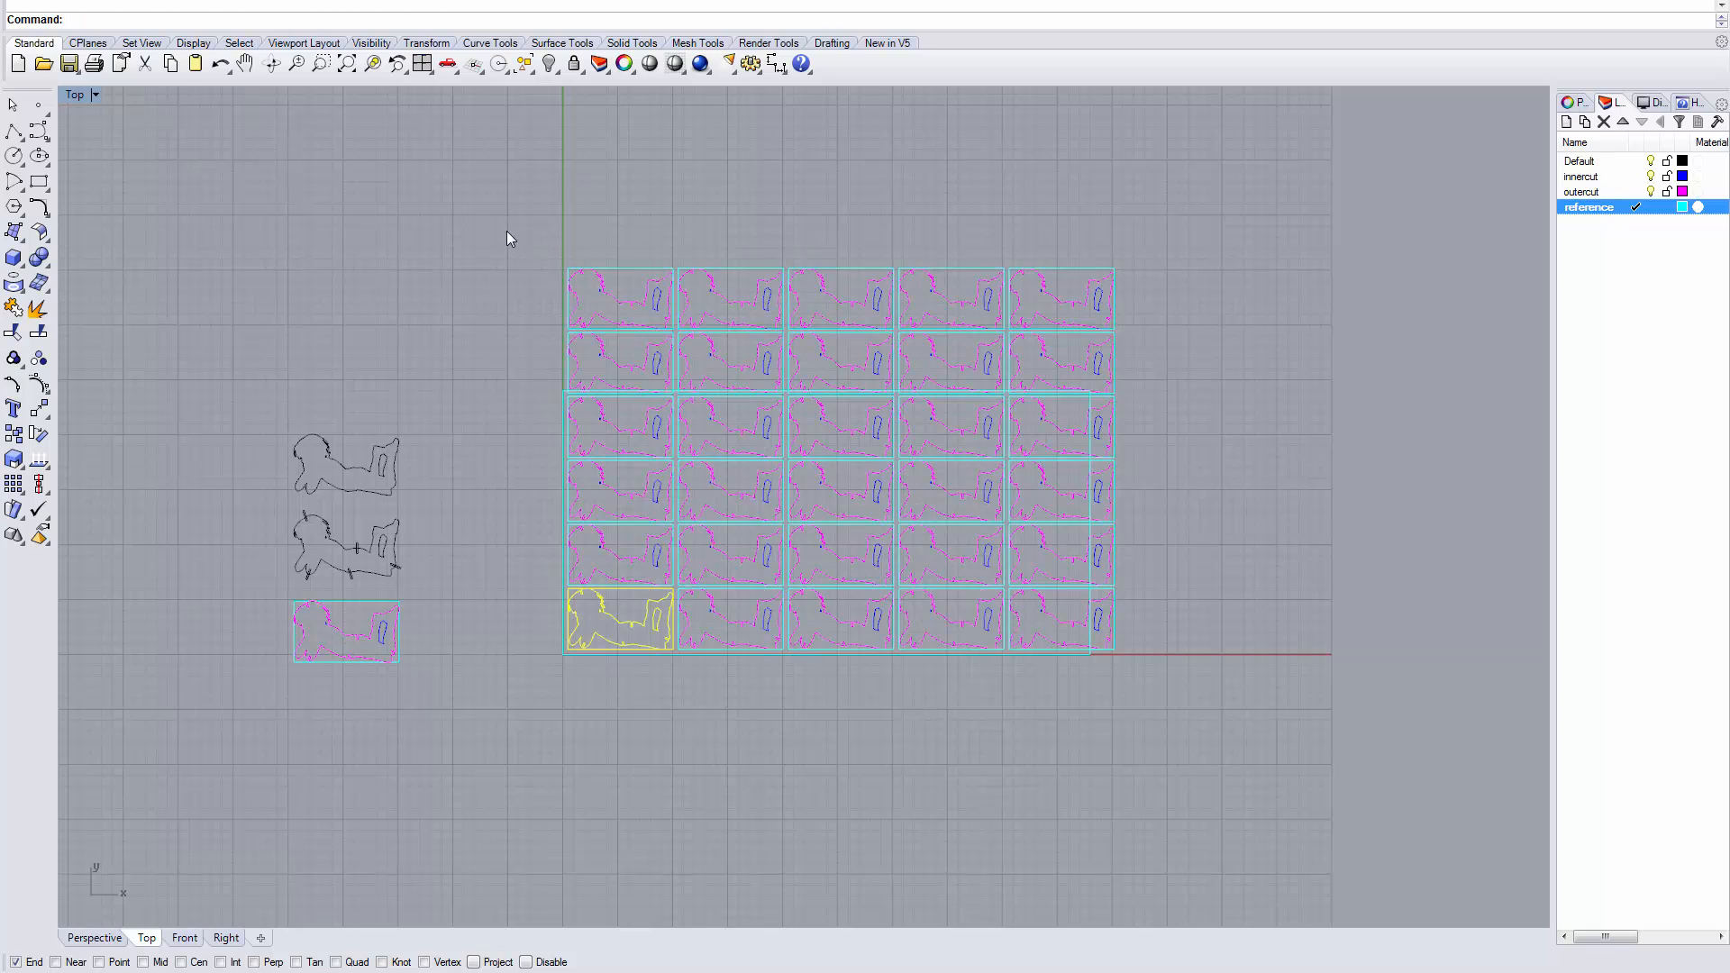
Step: Delete the two top rows and the rightmost column of modules that extend beyond the sheet rectangle
left_click_drag(505, 213, 1161, 408)
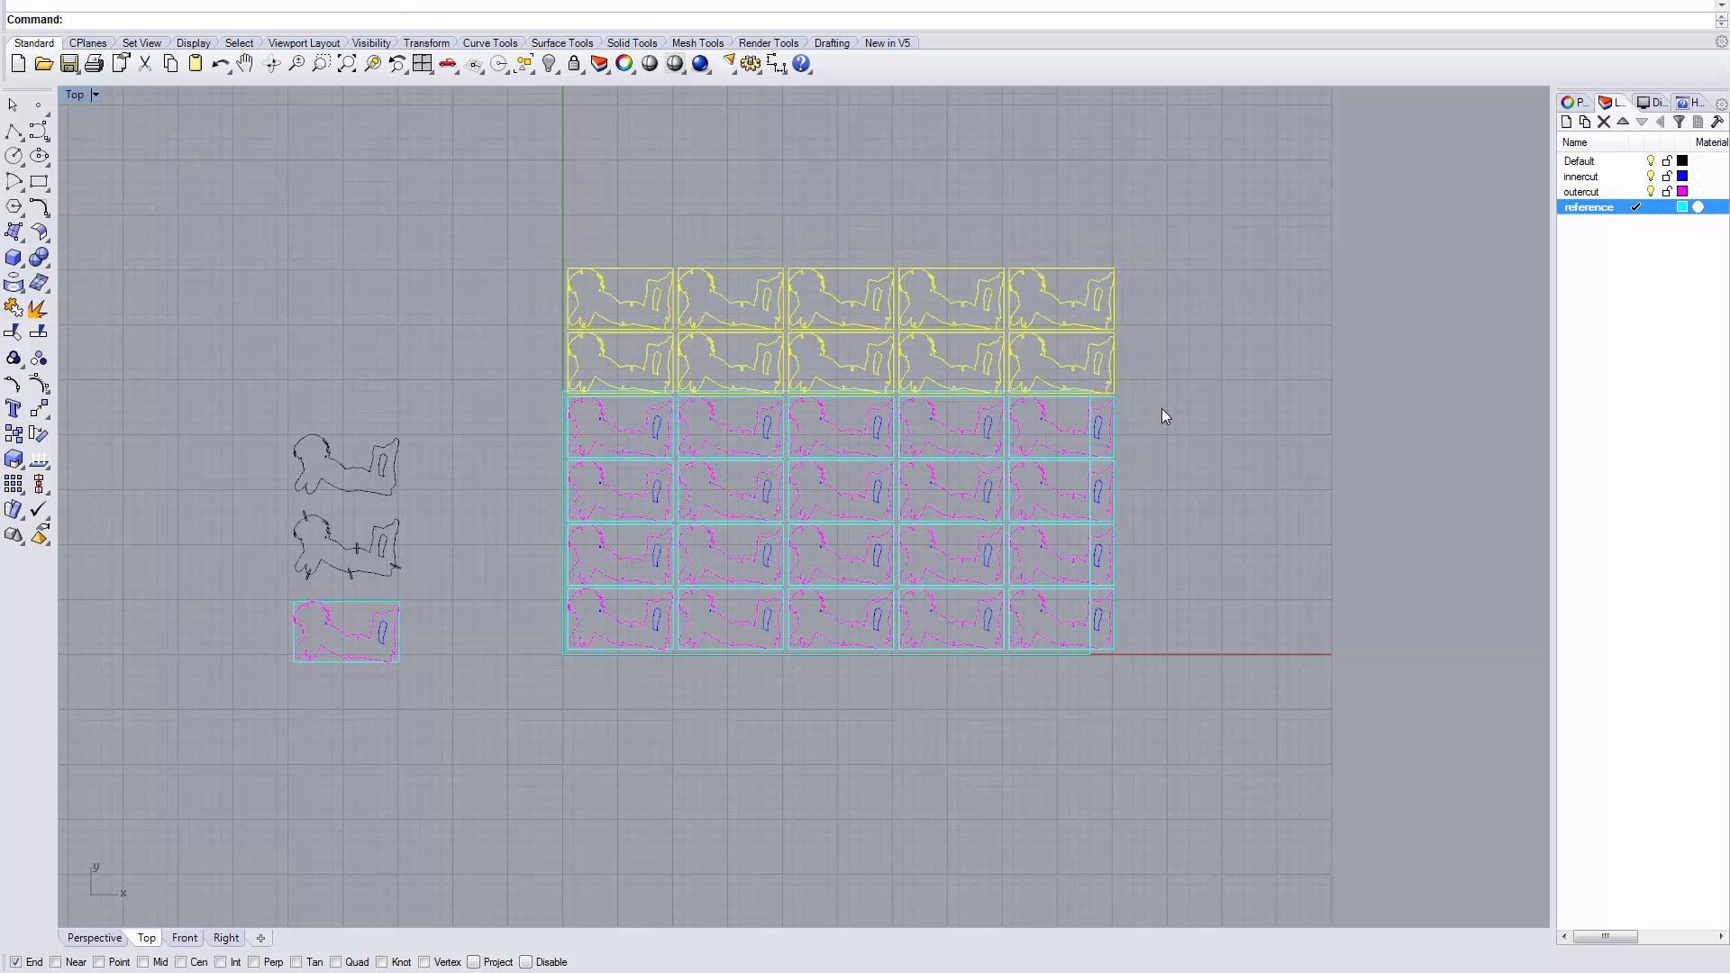
key("Delete")
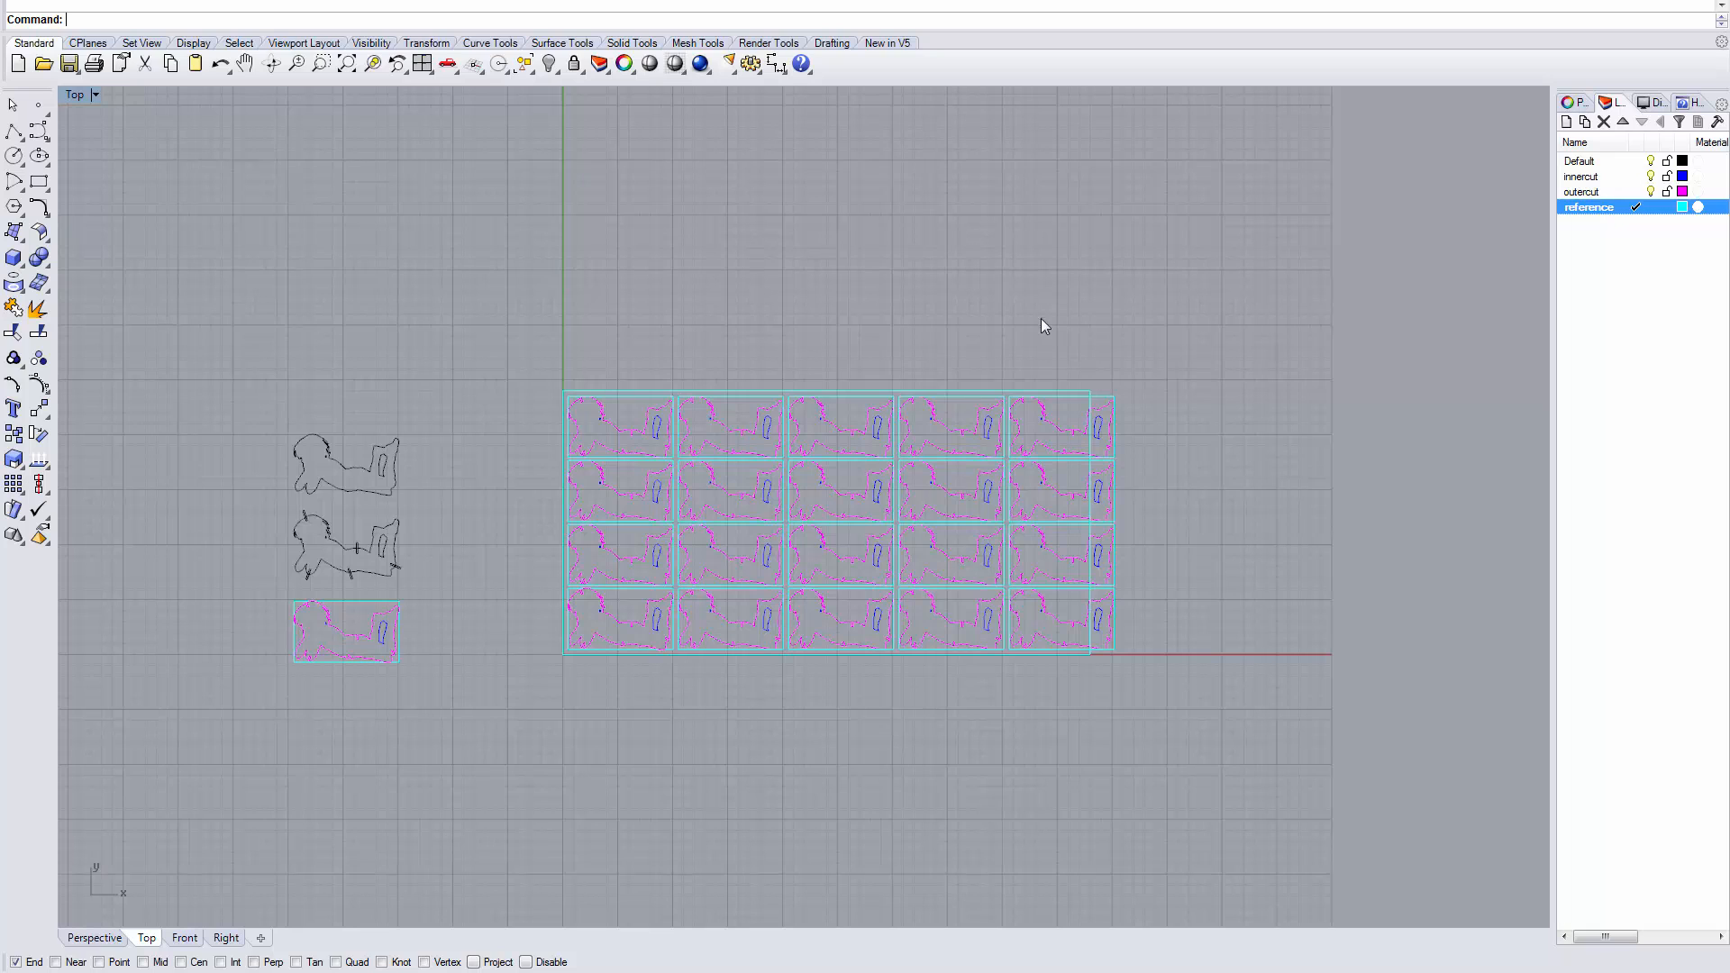
left_click_drag(995, 306, 1240, 722)
key("Delete")
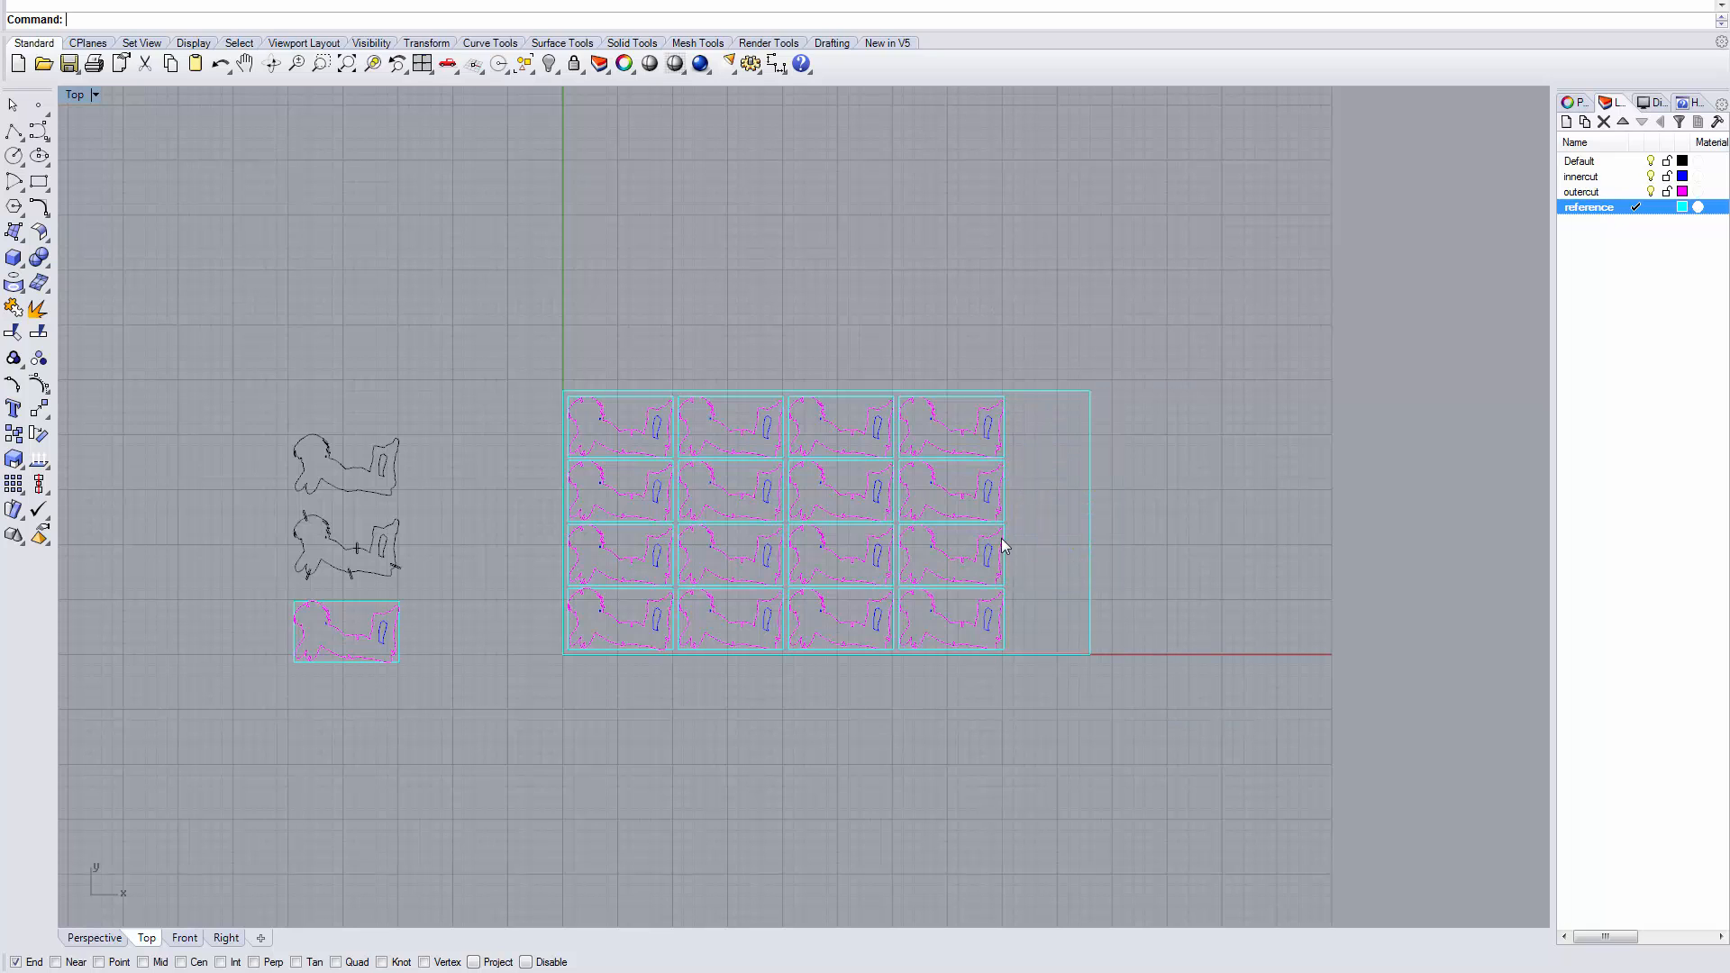
Step: Examine the arrayed modules and their spacing inside the sheet rectangle up close
scroll(695, 435, "up", 4)
scroll(711, 449, "down", 2)
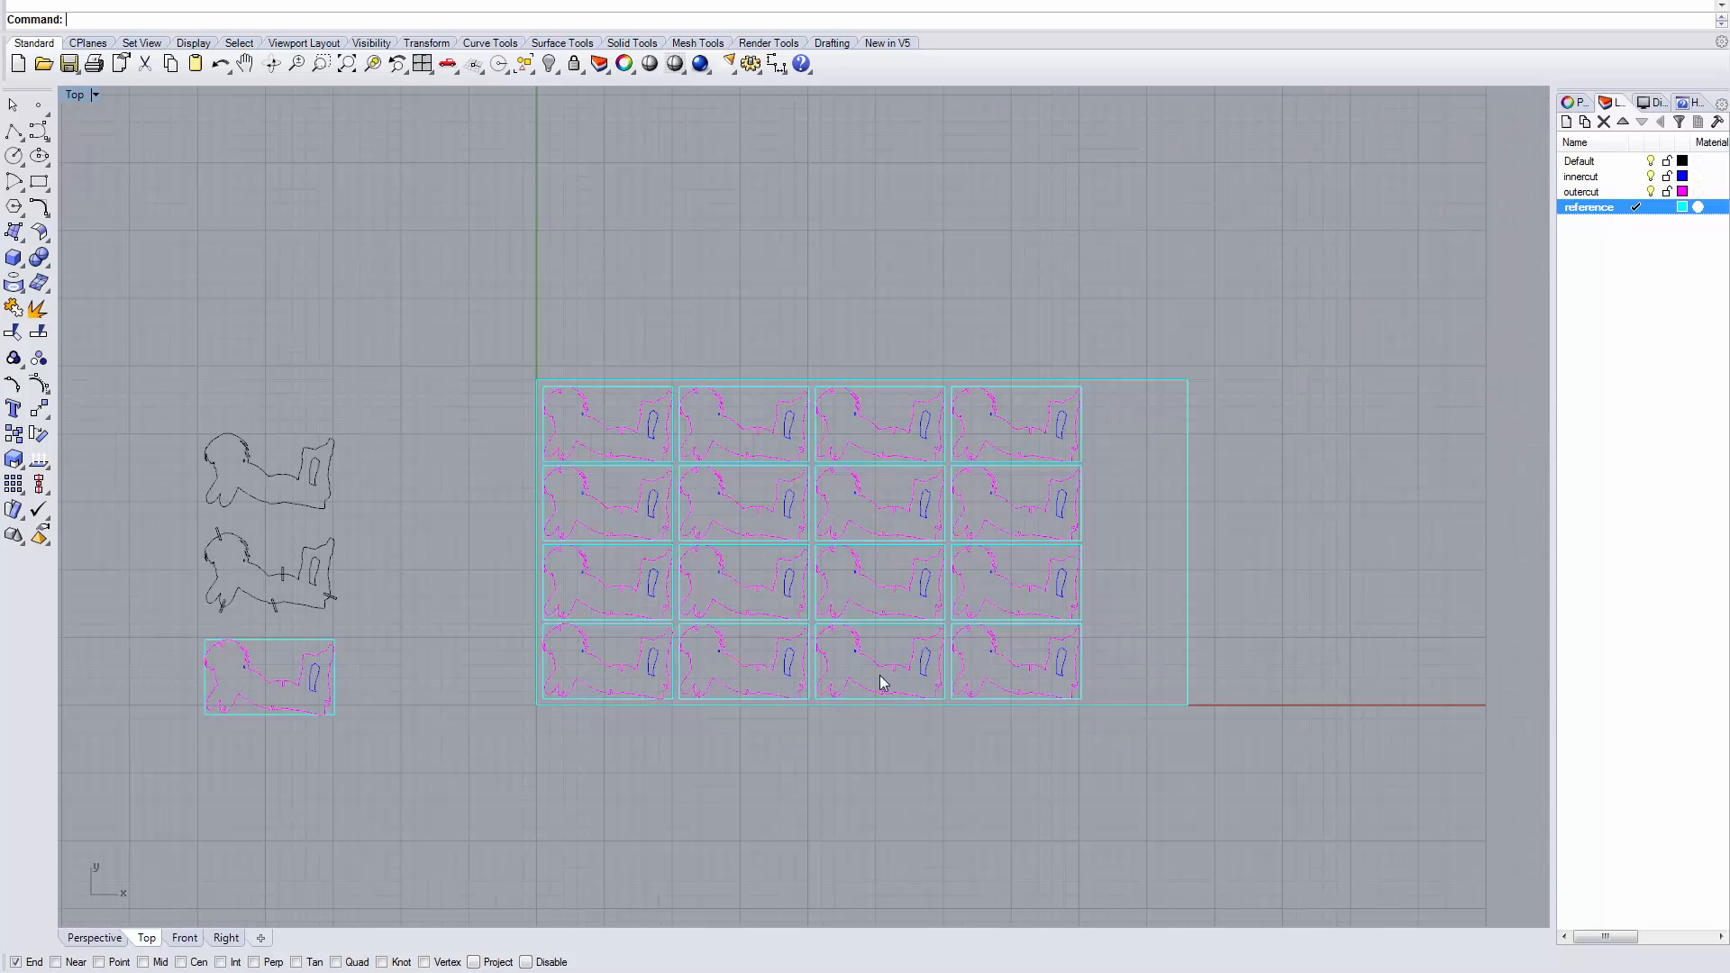
scroll(735, 688, "up", 4)
scroll(734, 680, "down", 2)
right_click_drag(808, 714, 766, 674)
left_click_drag(383, 219, 1102, 719)
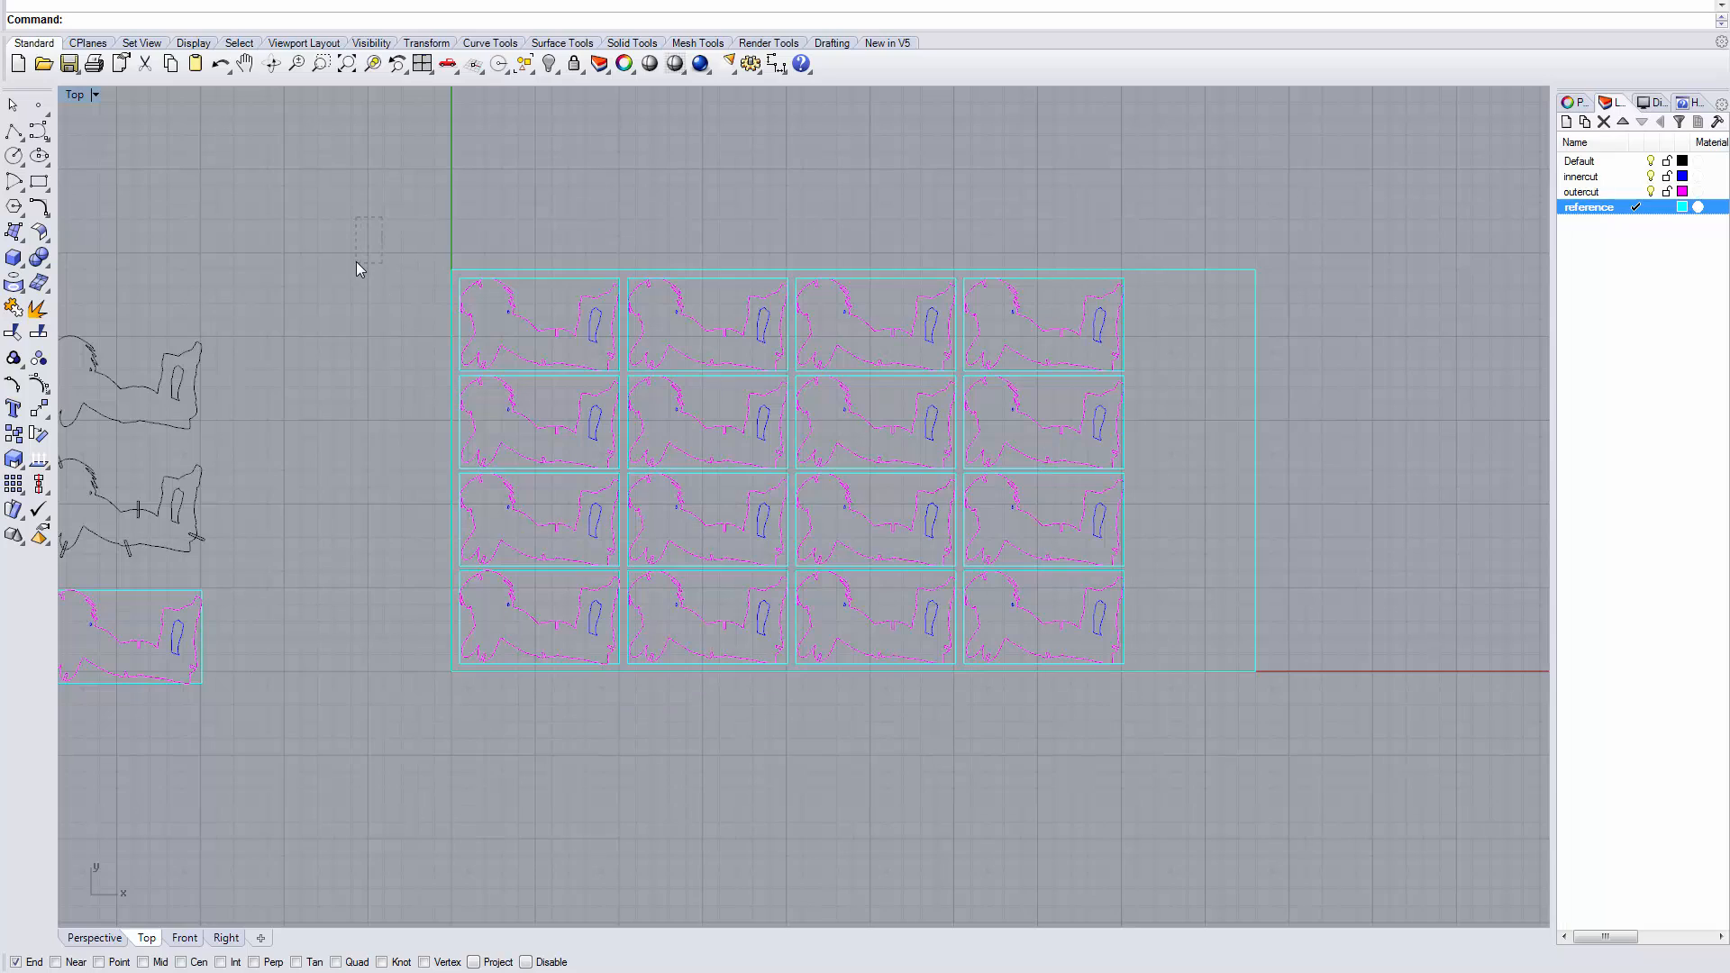
scroll(744, 352, "up", 2)
scroll(743, 348, "up", 2)
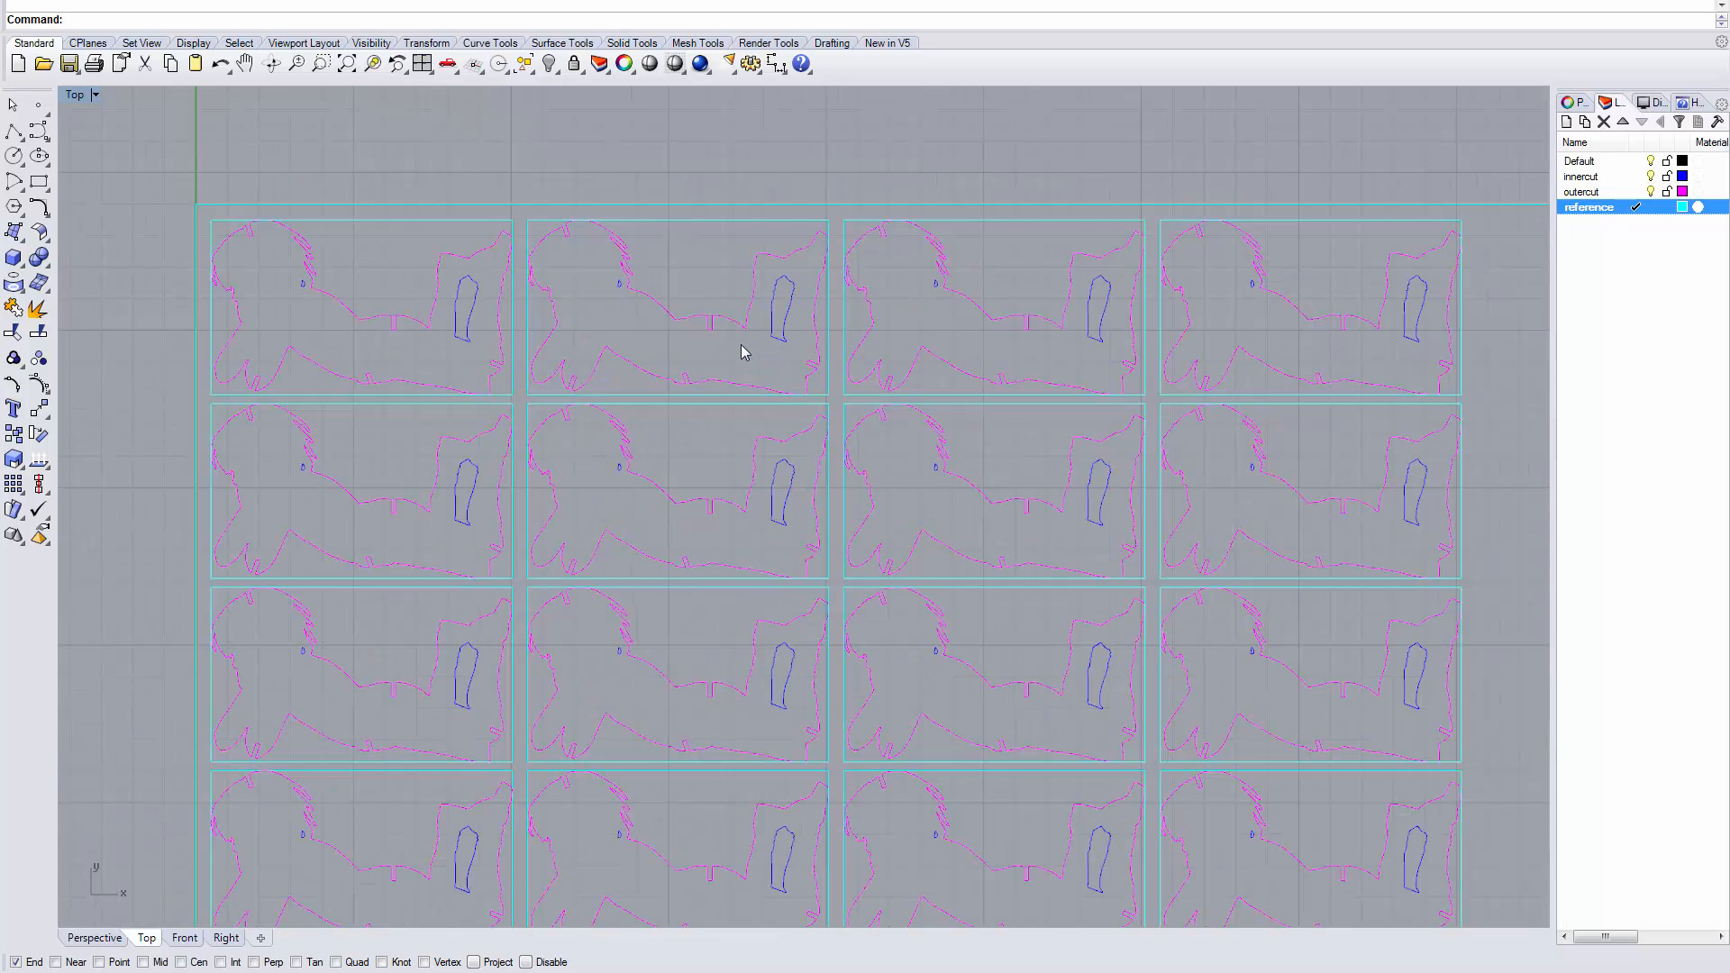
right_click_drag(946, 580, 899, 489)
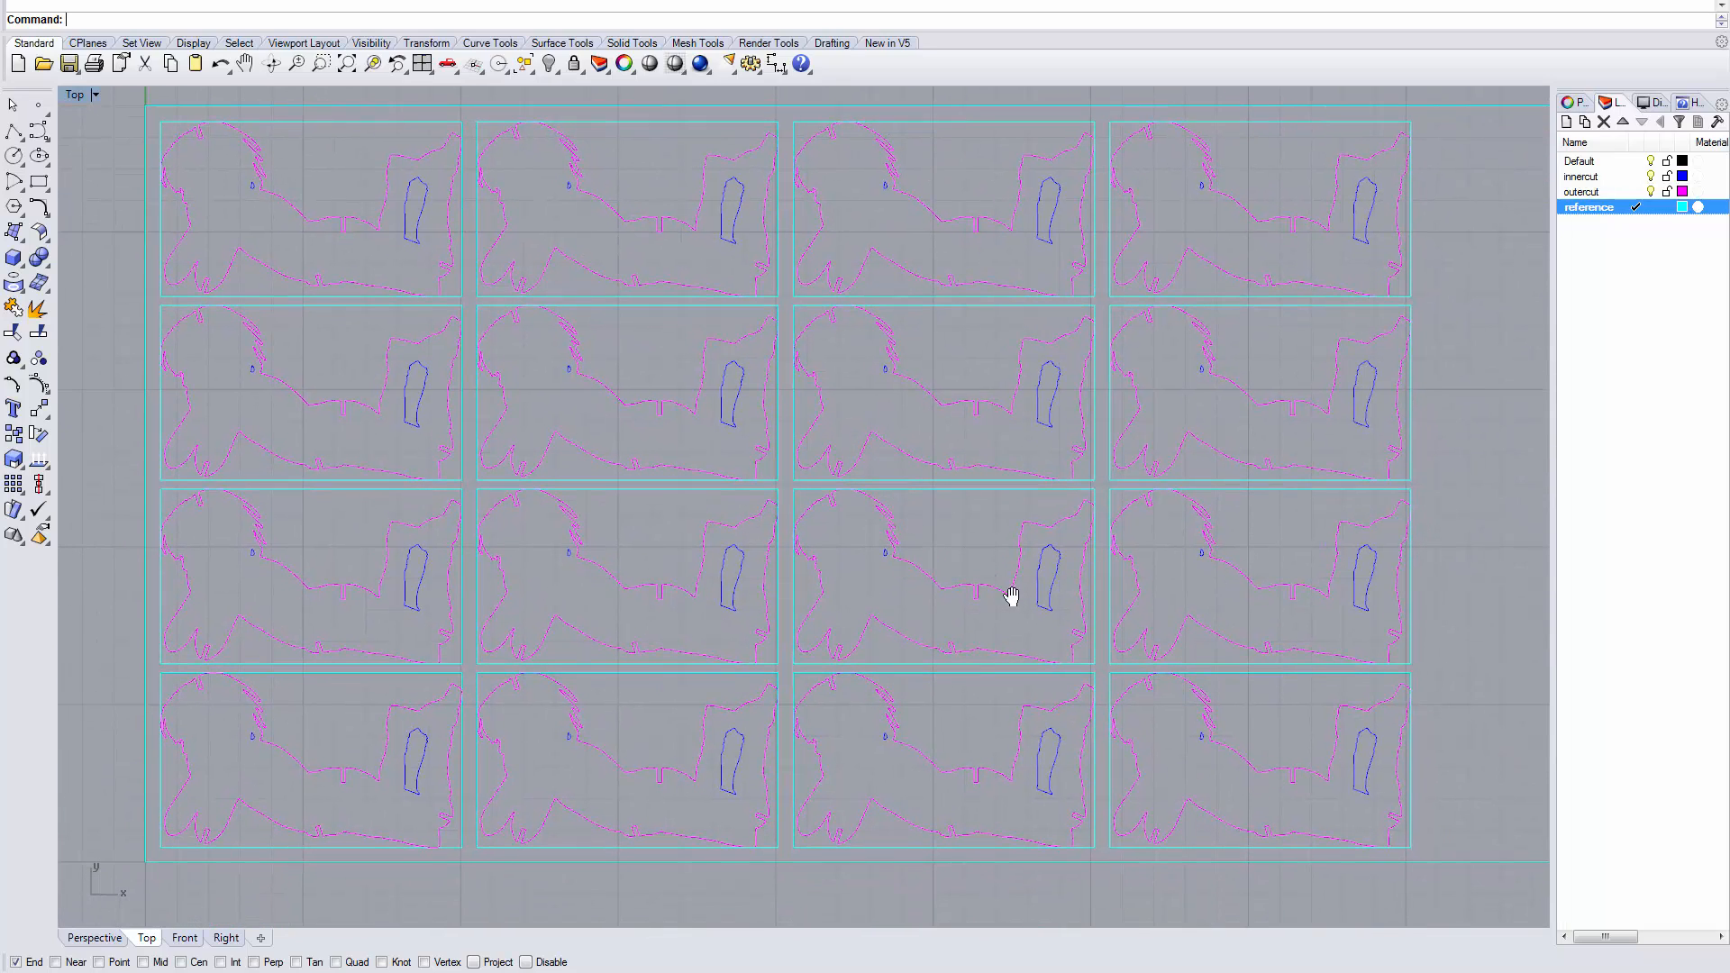
right_click_drag(1012, 595, 1039, 607)
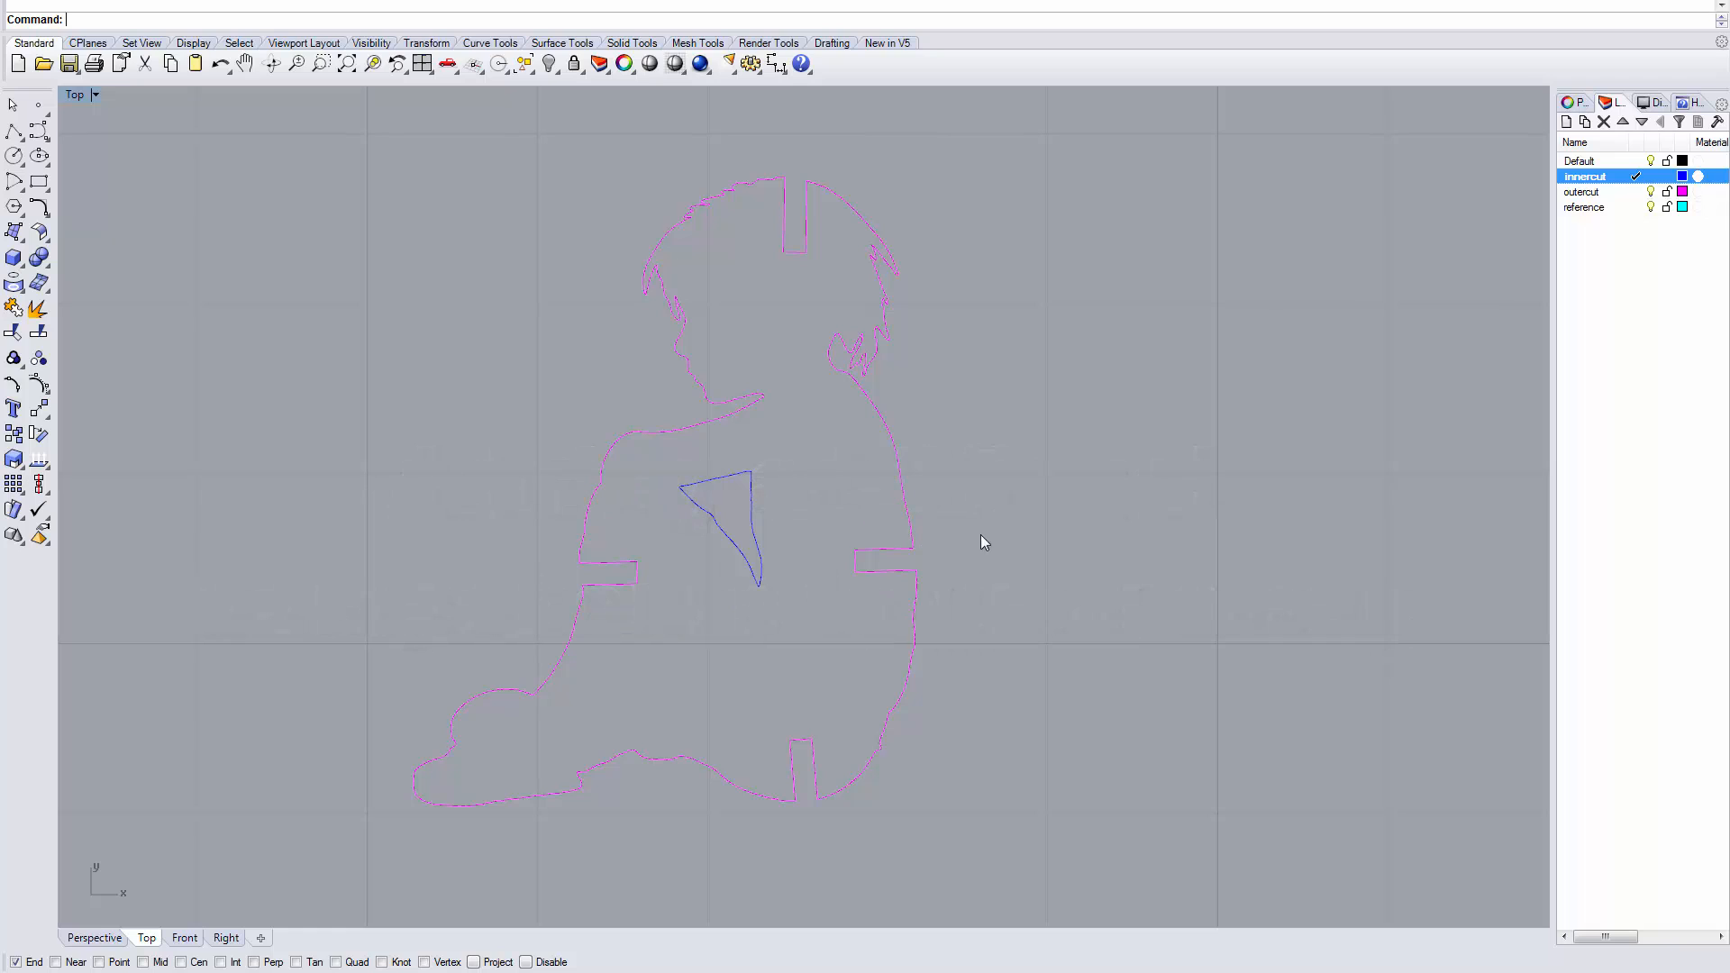
Step: Copy the small seated figure with its inner cut and place the copy over the first module in the sheet's second row
left_click_drag(314, 117, 1033, 874)
scroll(1029, 856, "down", 3)
right_click_drag(1031, 845, 587, 464)
left_click(591, 457)
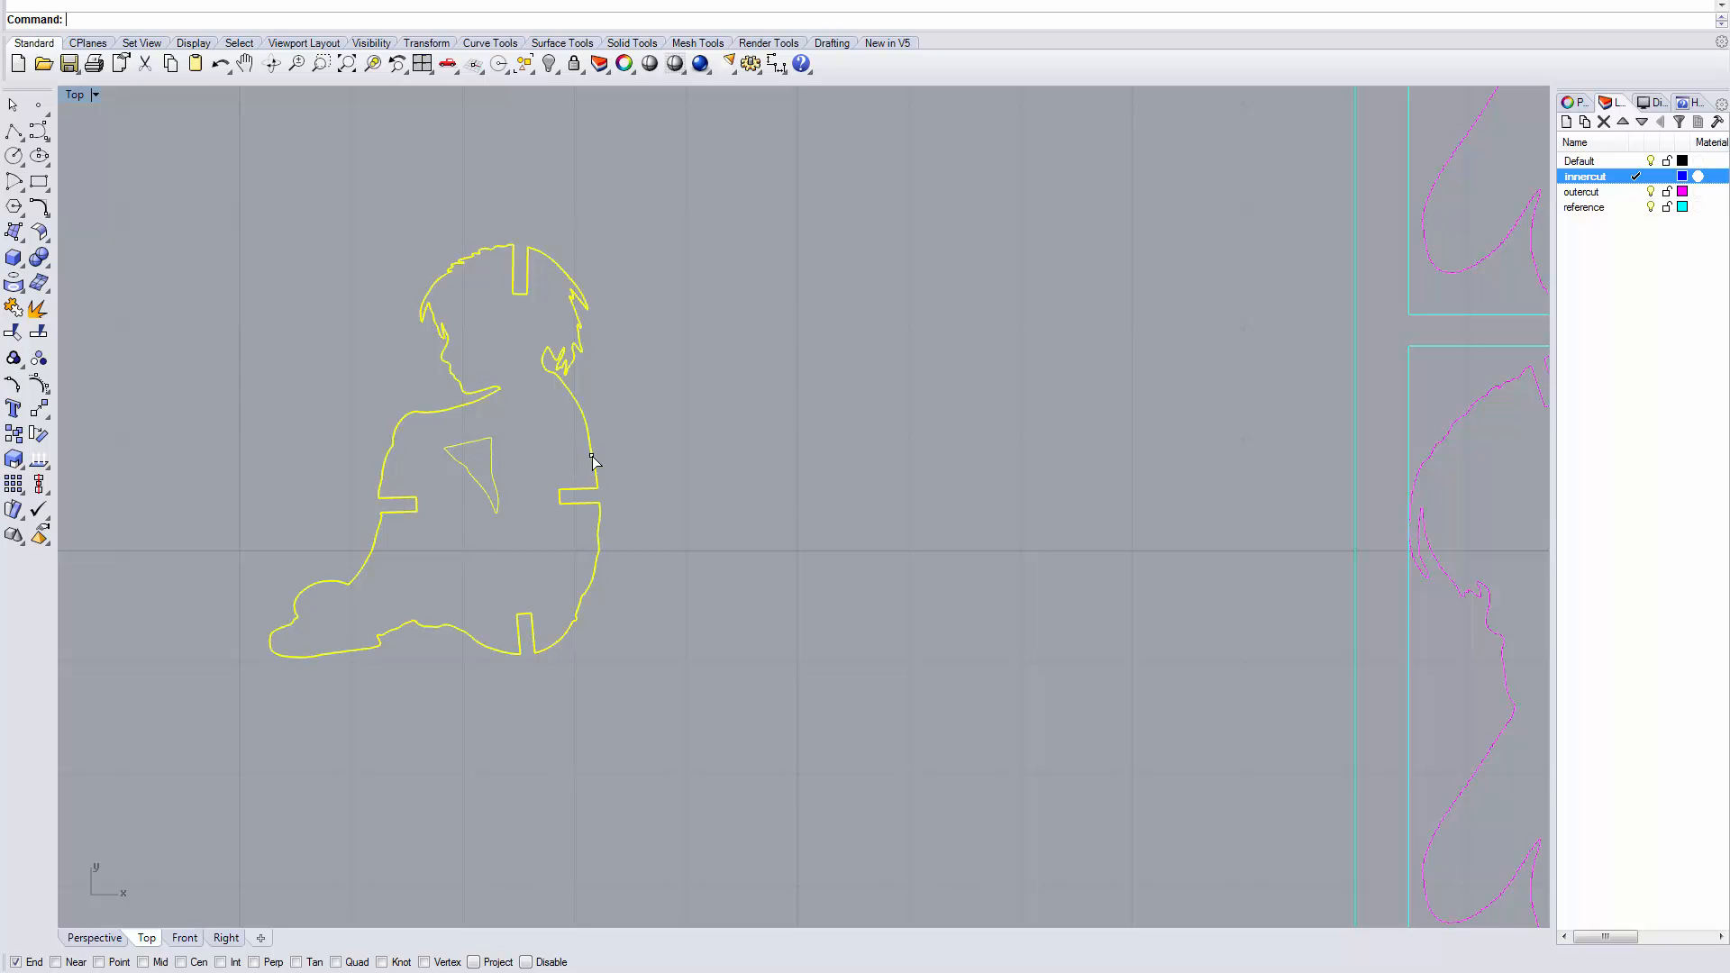
left_click_drag(592, 458, 1018, 448)
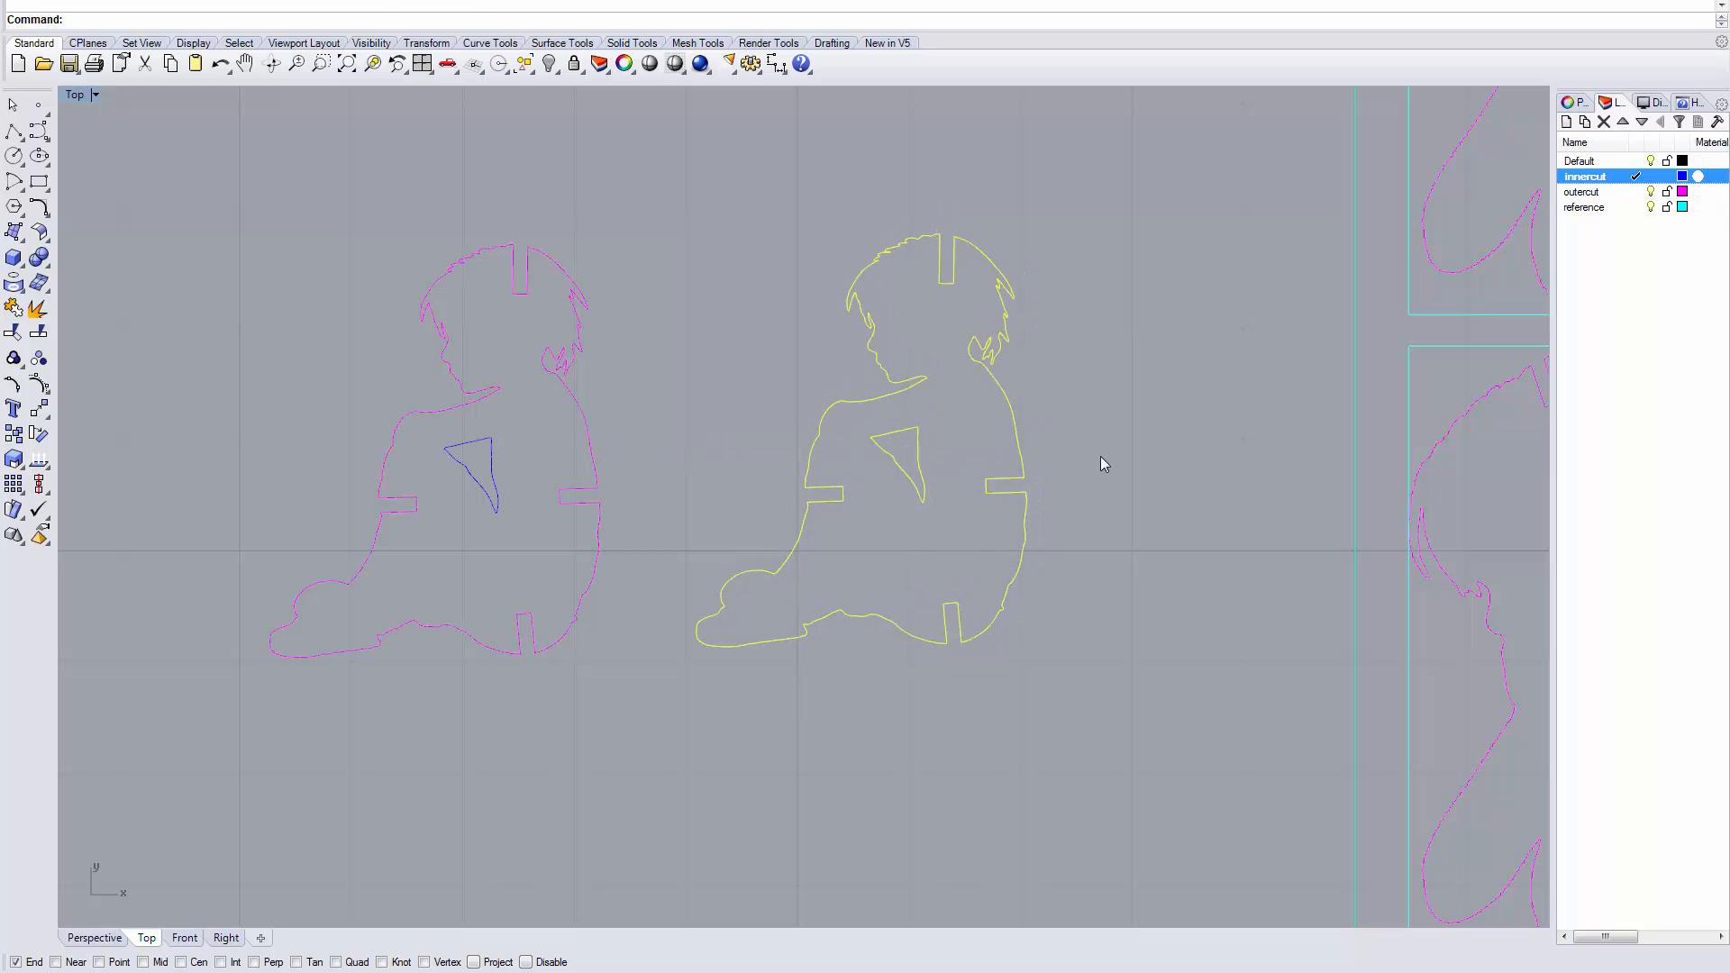
scroll(896, 396, "down", 6)
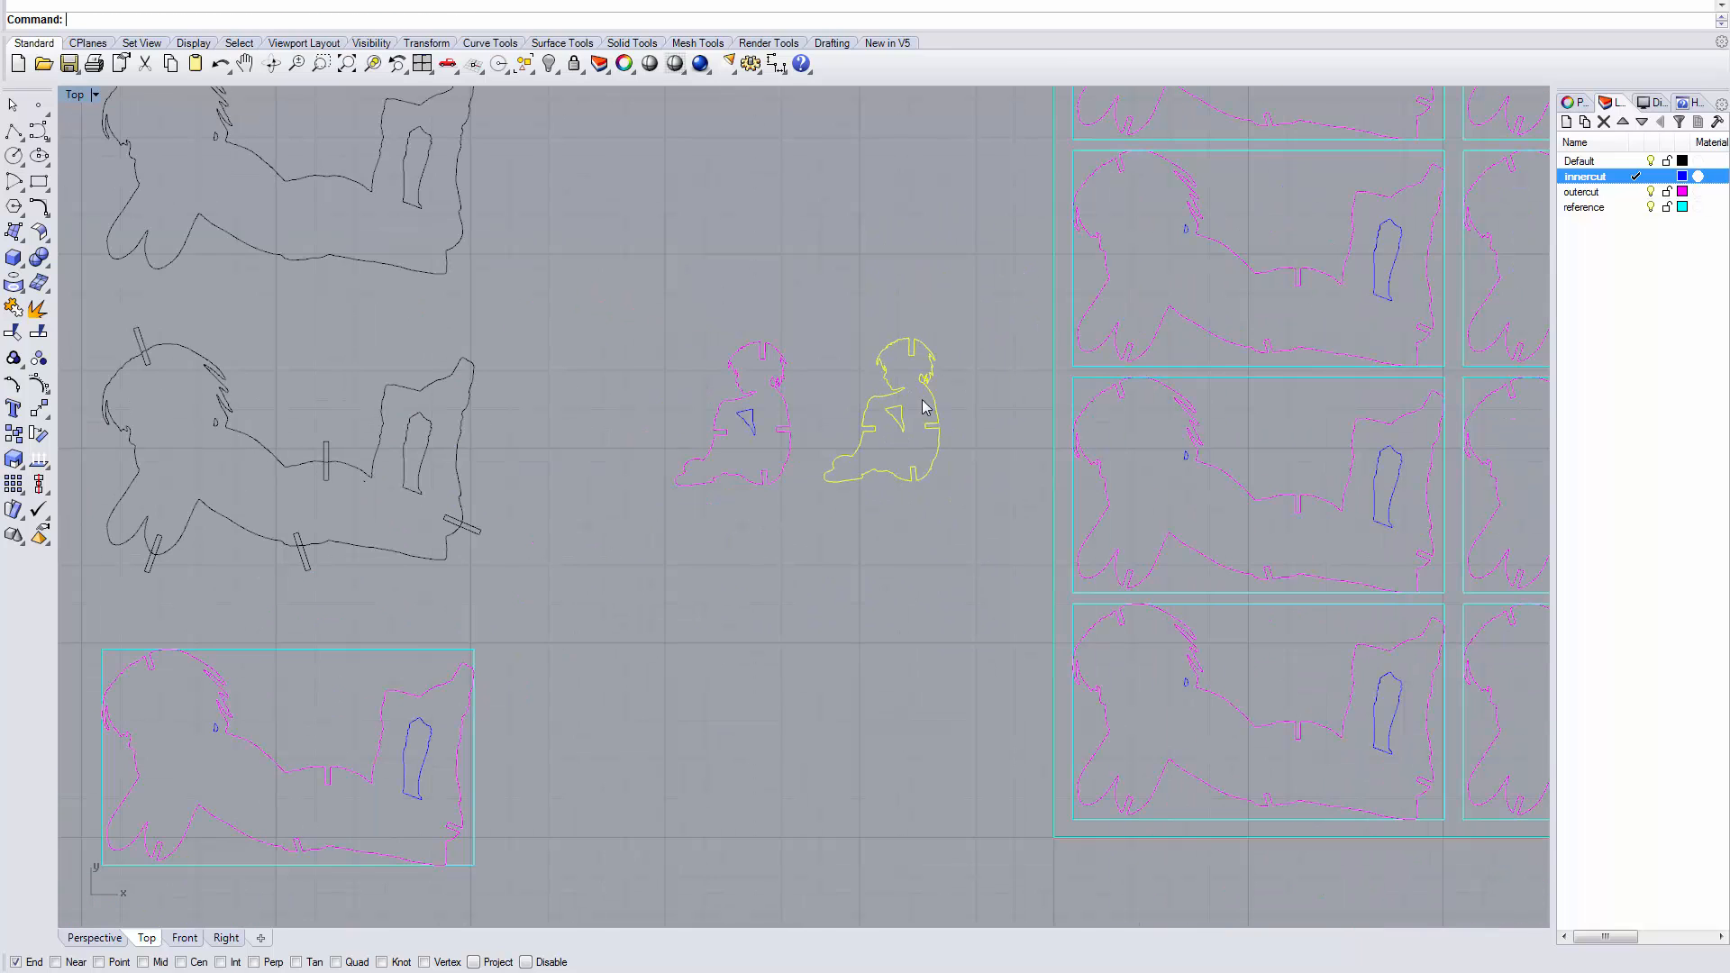
right_click_drag(922, 396, 706, 424)
scroll(706, 424, "down", 2)
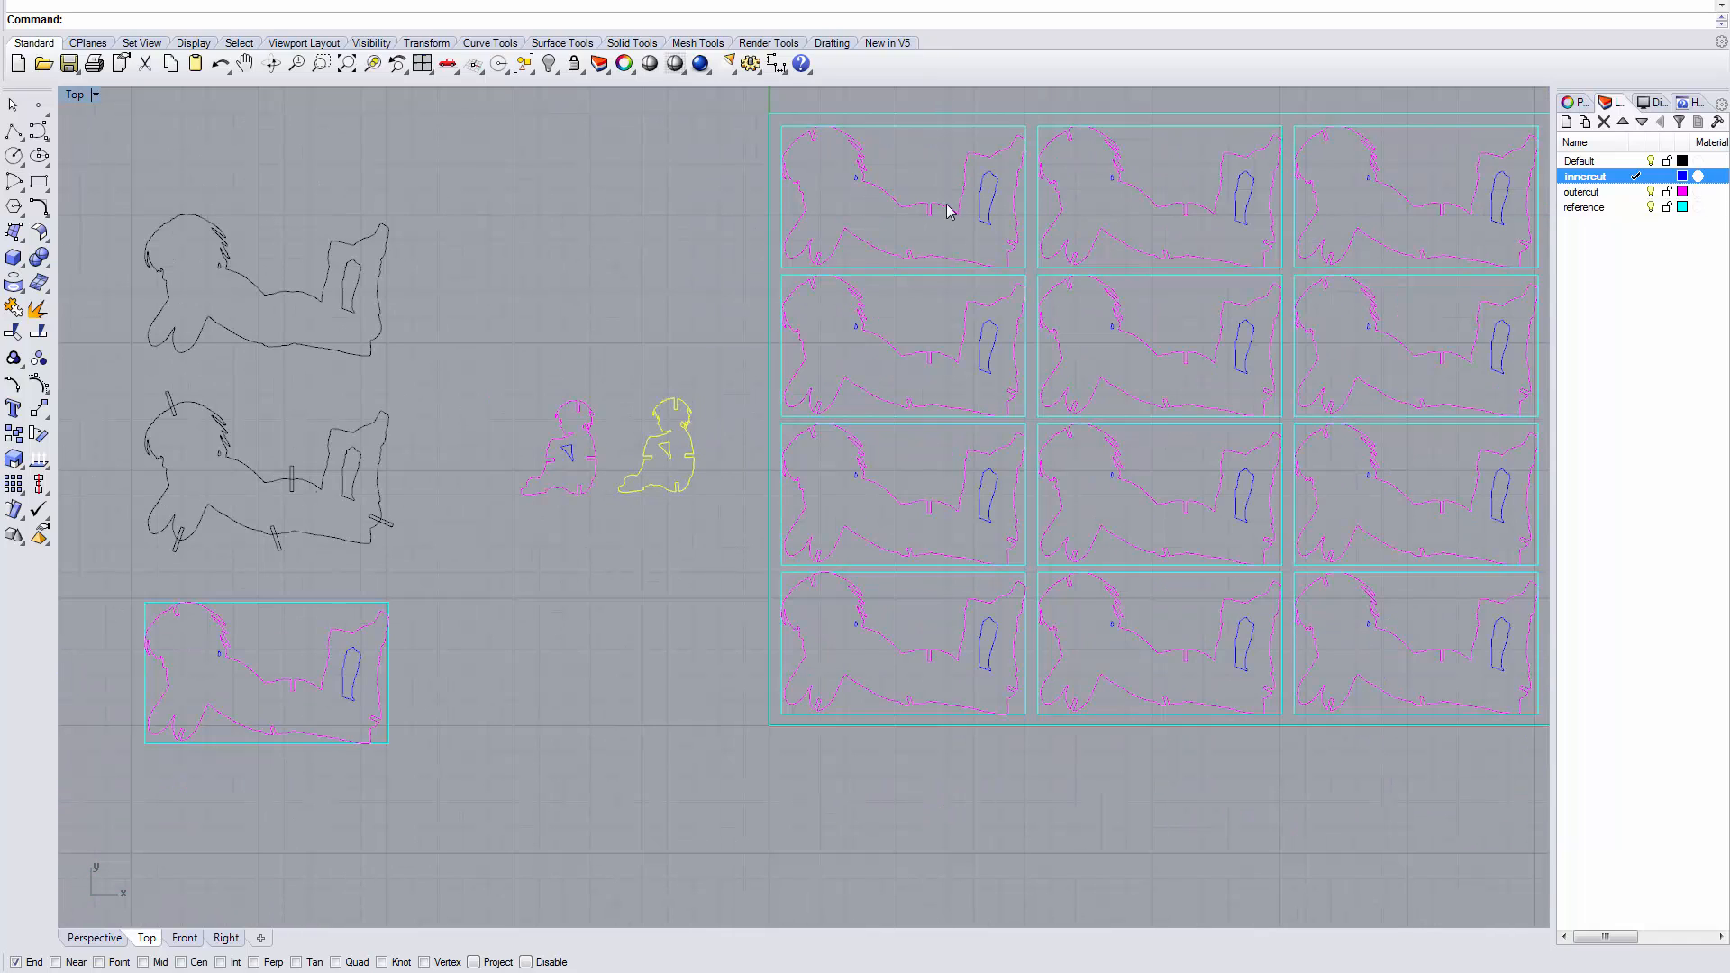
left_click_drag(672, 488, 919, 326)
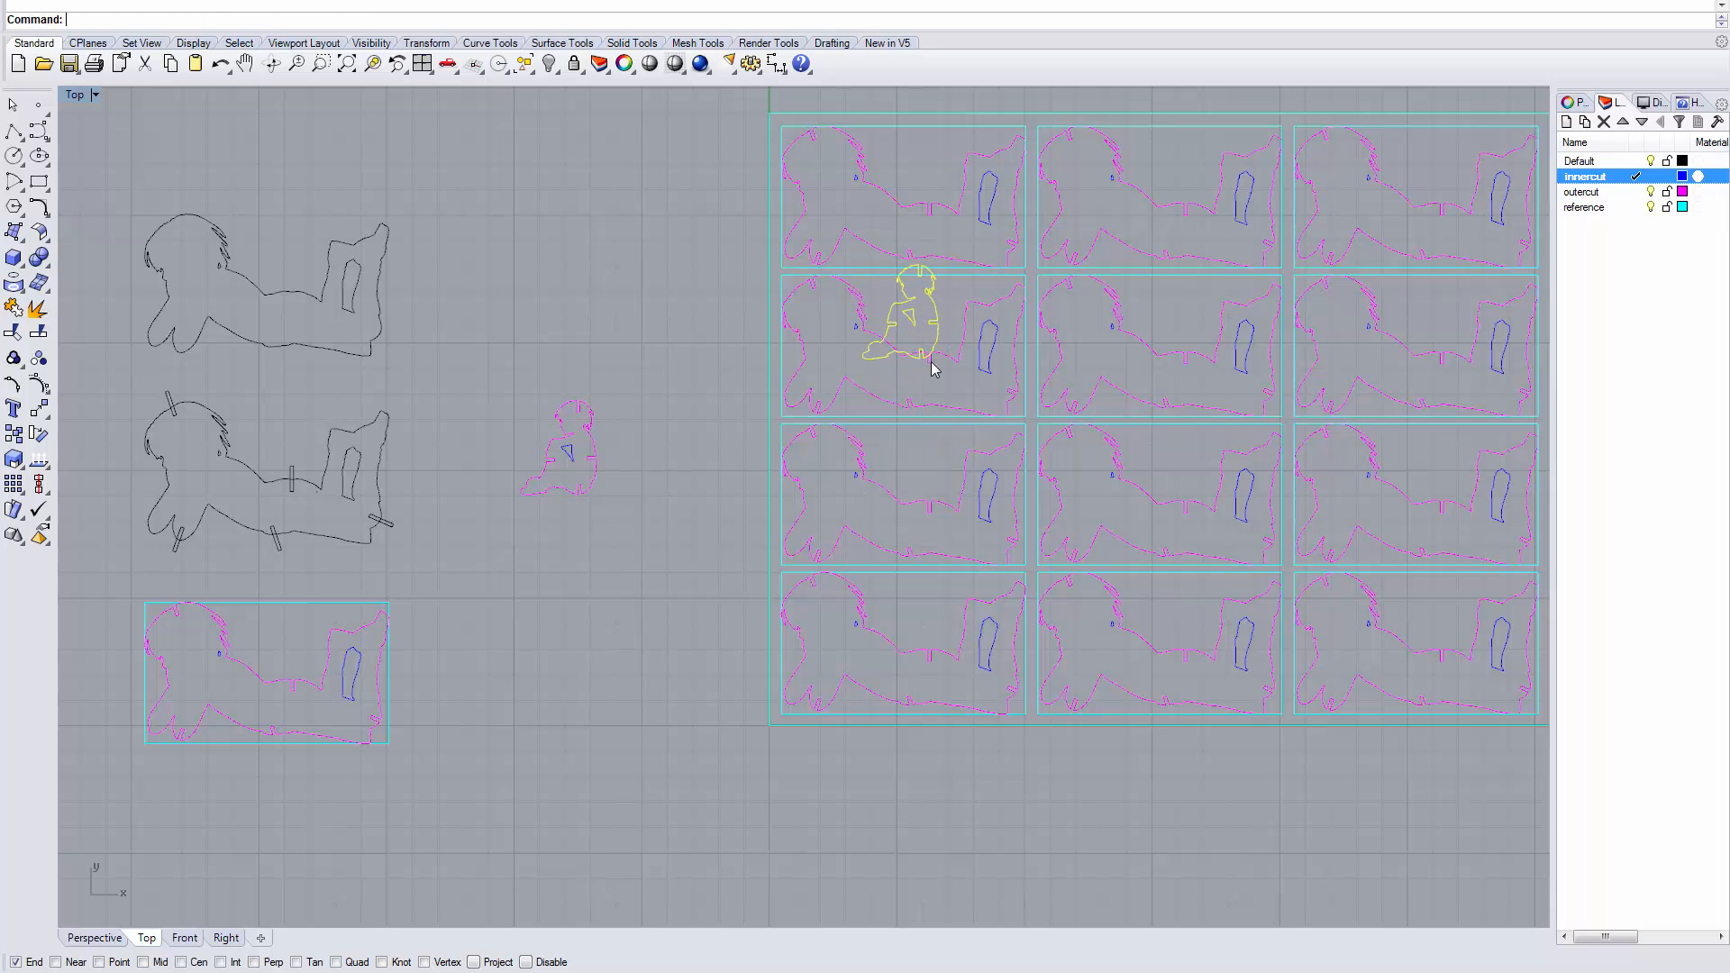
Step: Disable End snapping, rotate the copied figure about 64.3 degrees counterclockwise and move it up toward the gap above the module's back
type("Rotate")
key("Return")
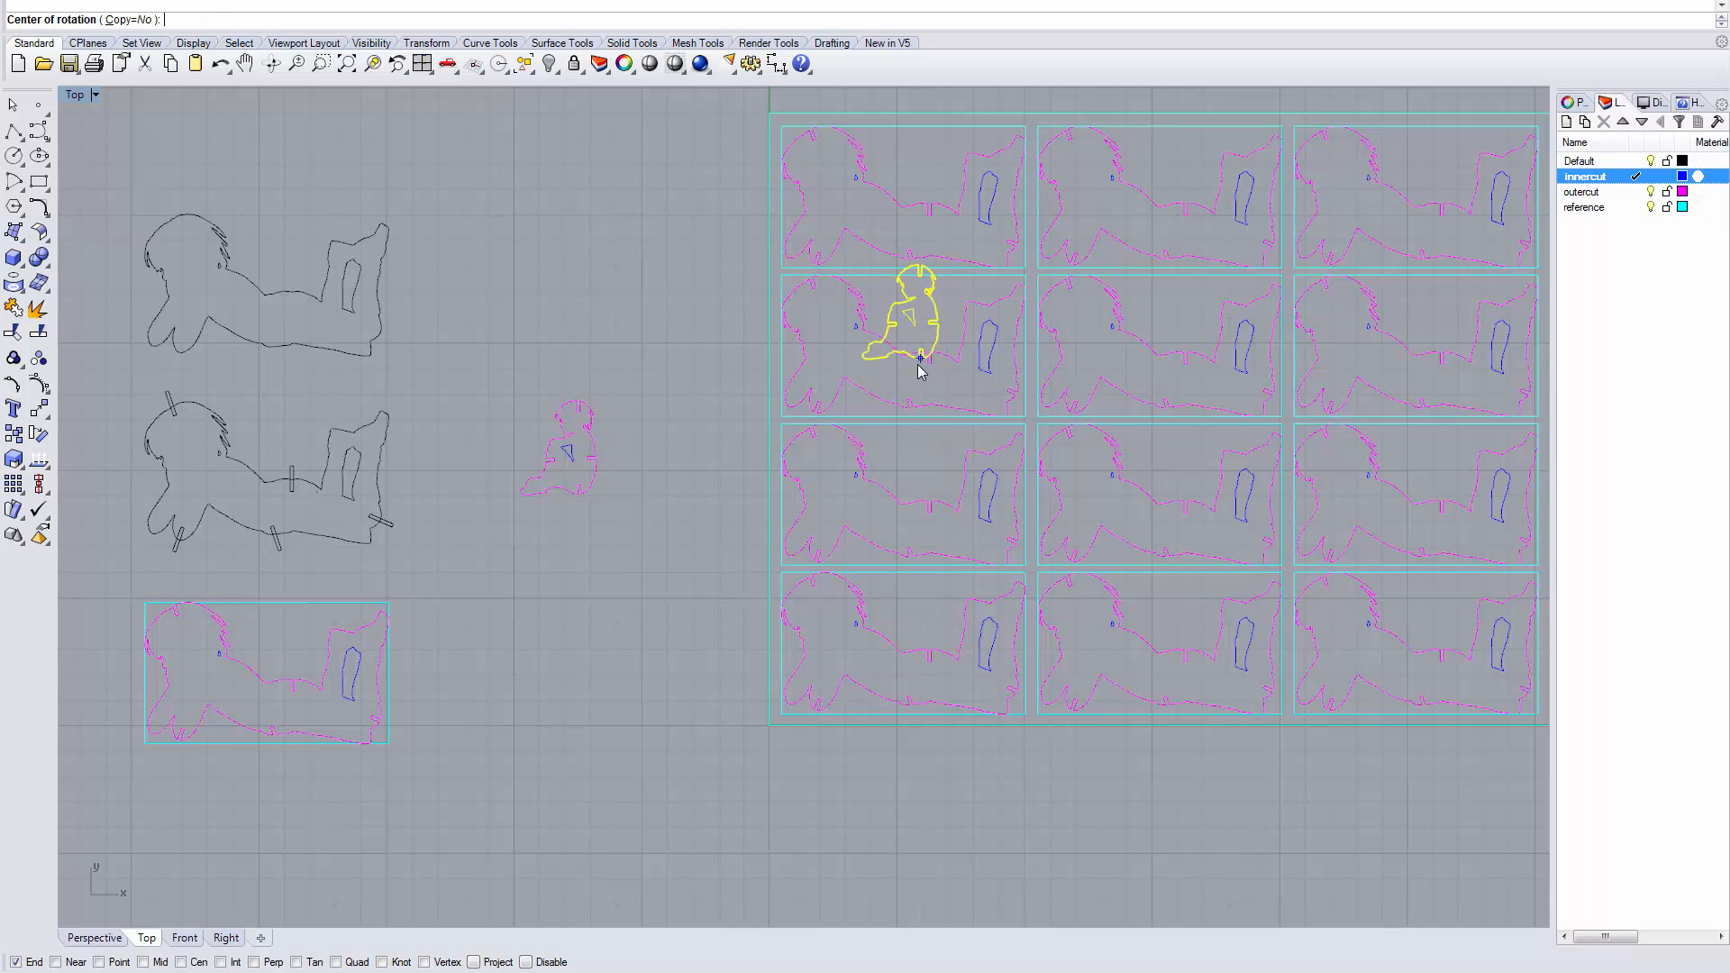
left_click(16, 962)
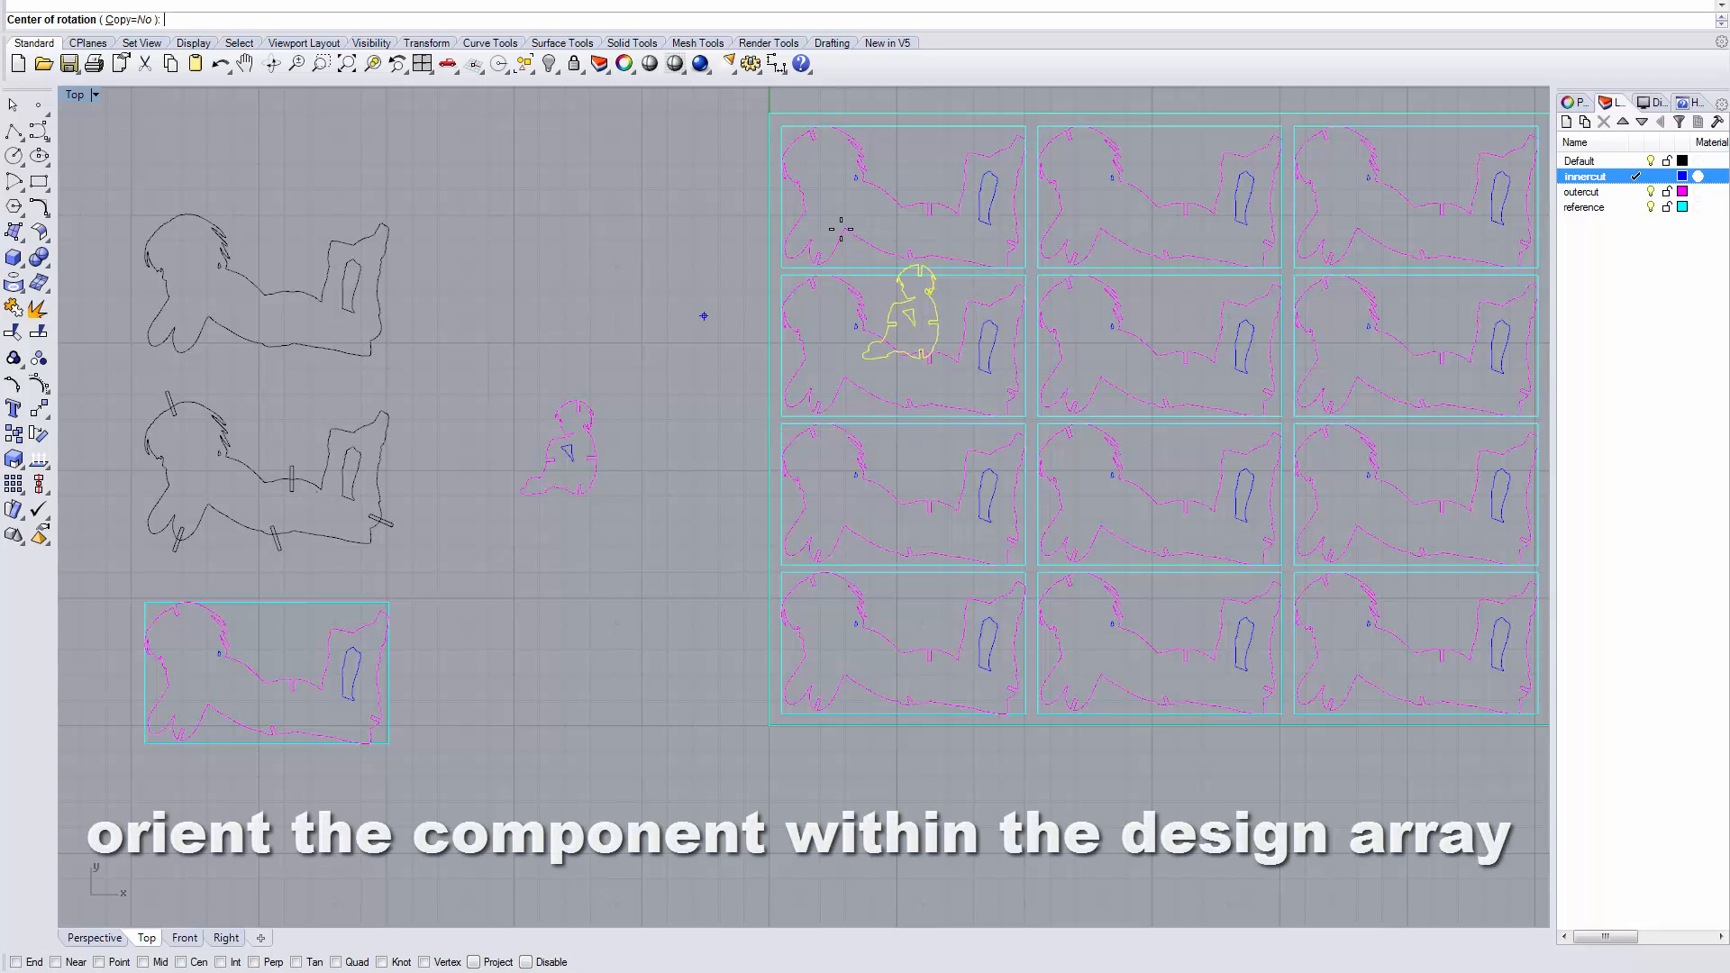
scroll(914, 335, "up", 5)
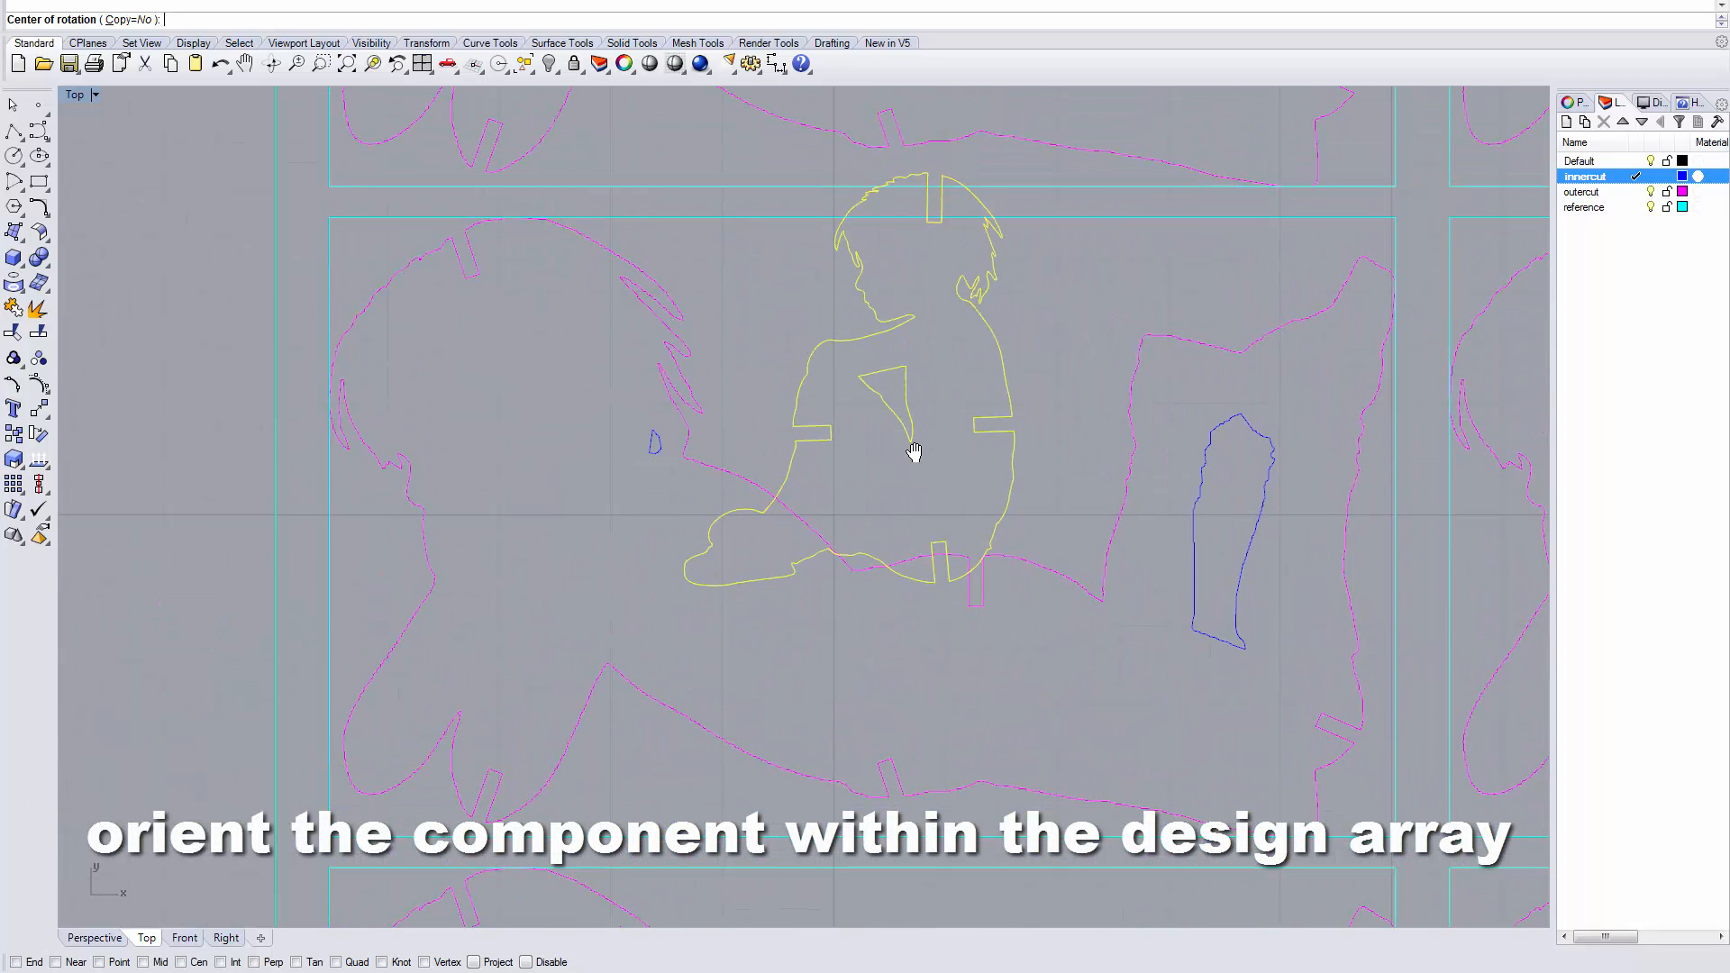
left_click(925, 383)
left_click(925, 491)
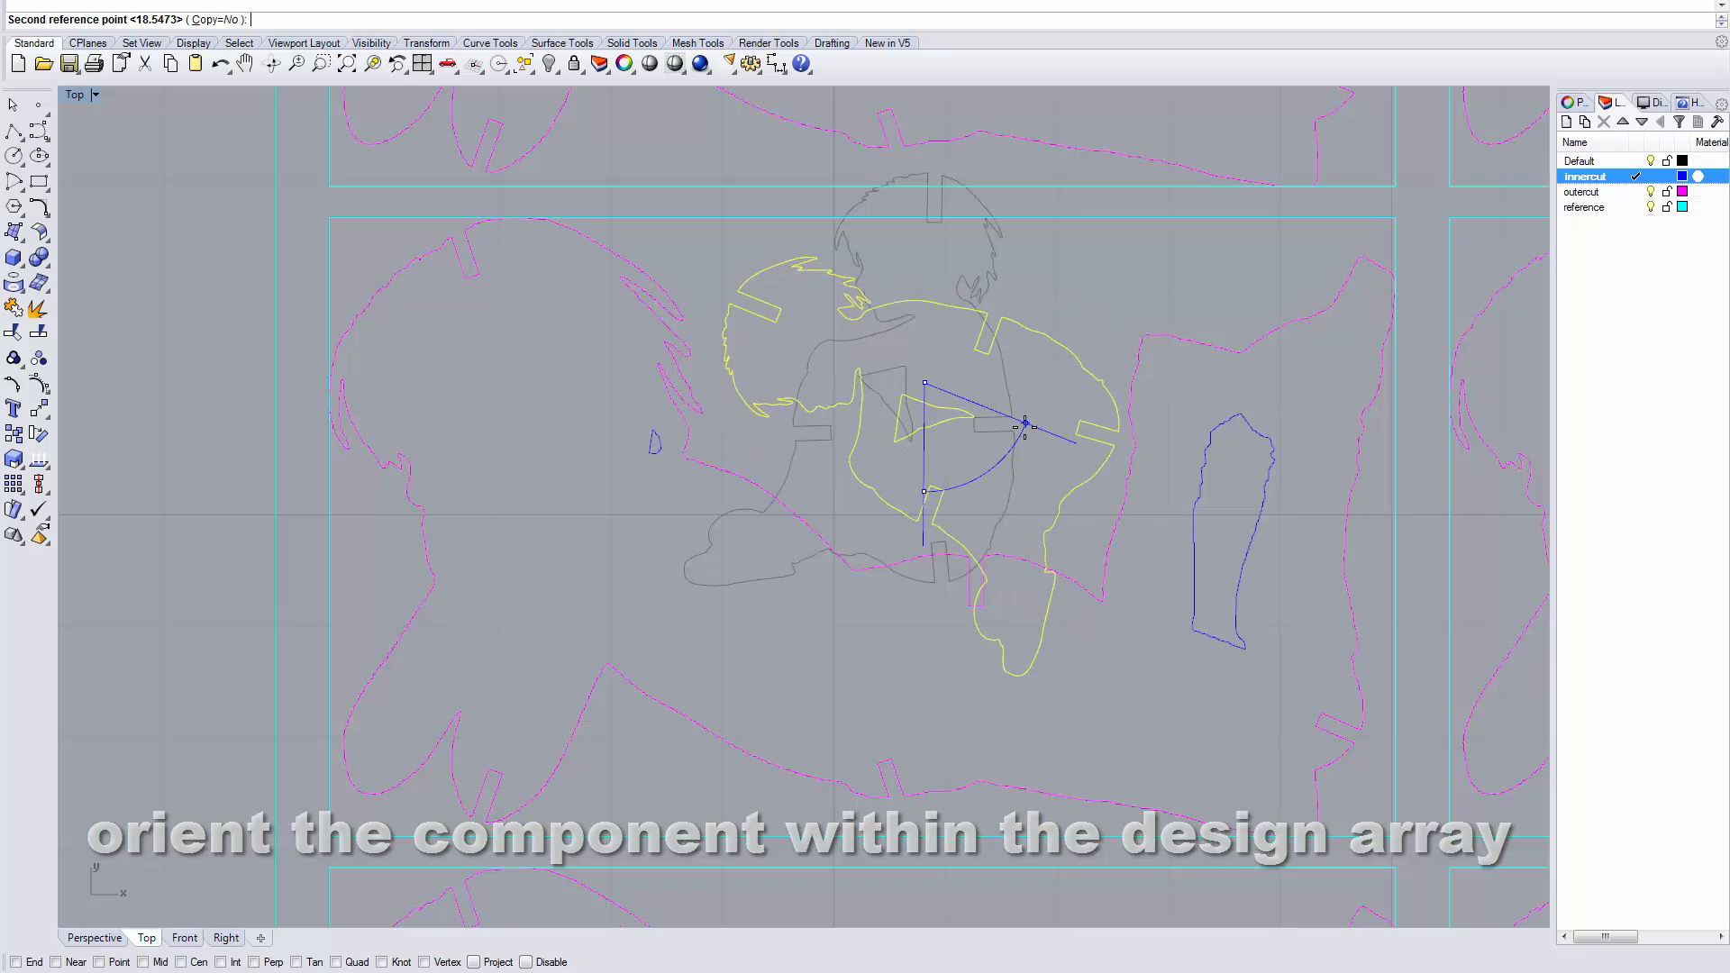
left_click(1028, 438)
left_click_drag(935, 419, 880, 341)
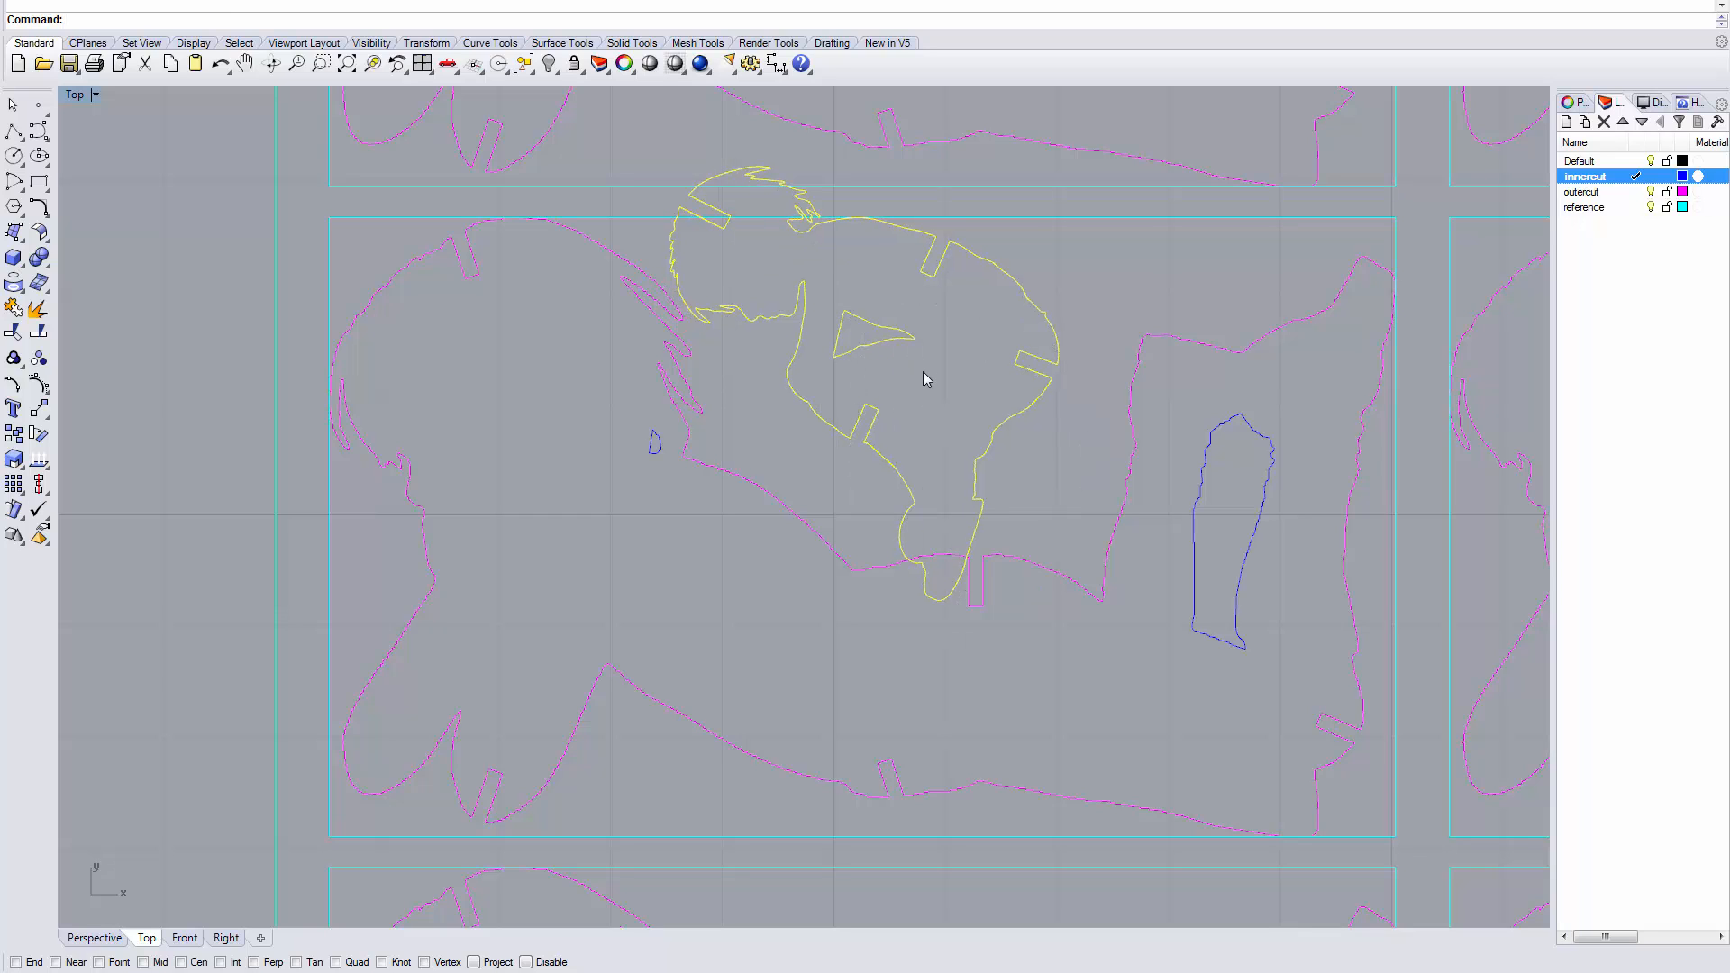
Step: Rotate the copied figure slightly further counterclockwise and fit it into the gap above the module's back
type("rotate")
key("Return")
left_click(830, 297)
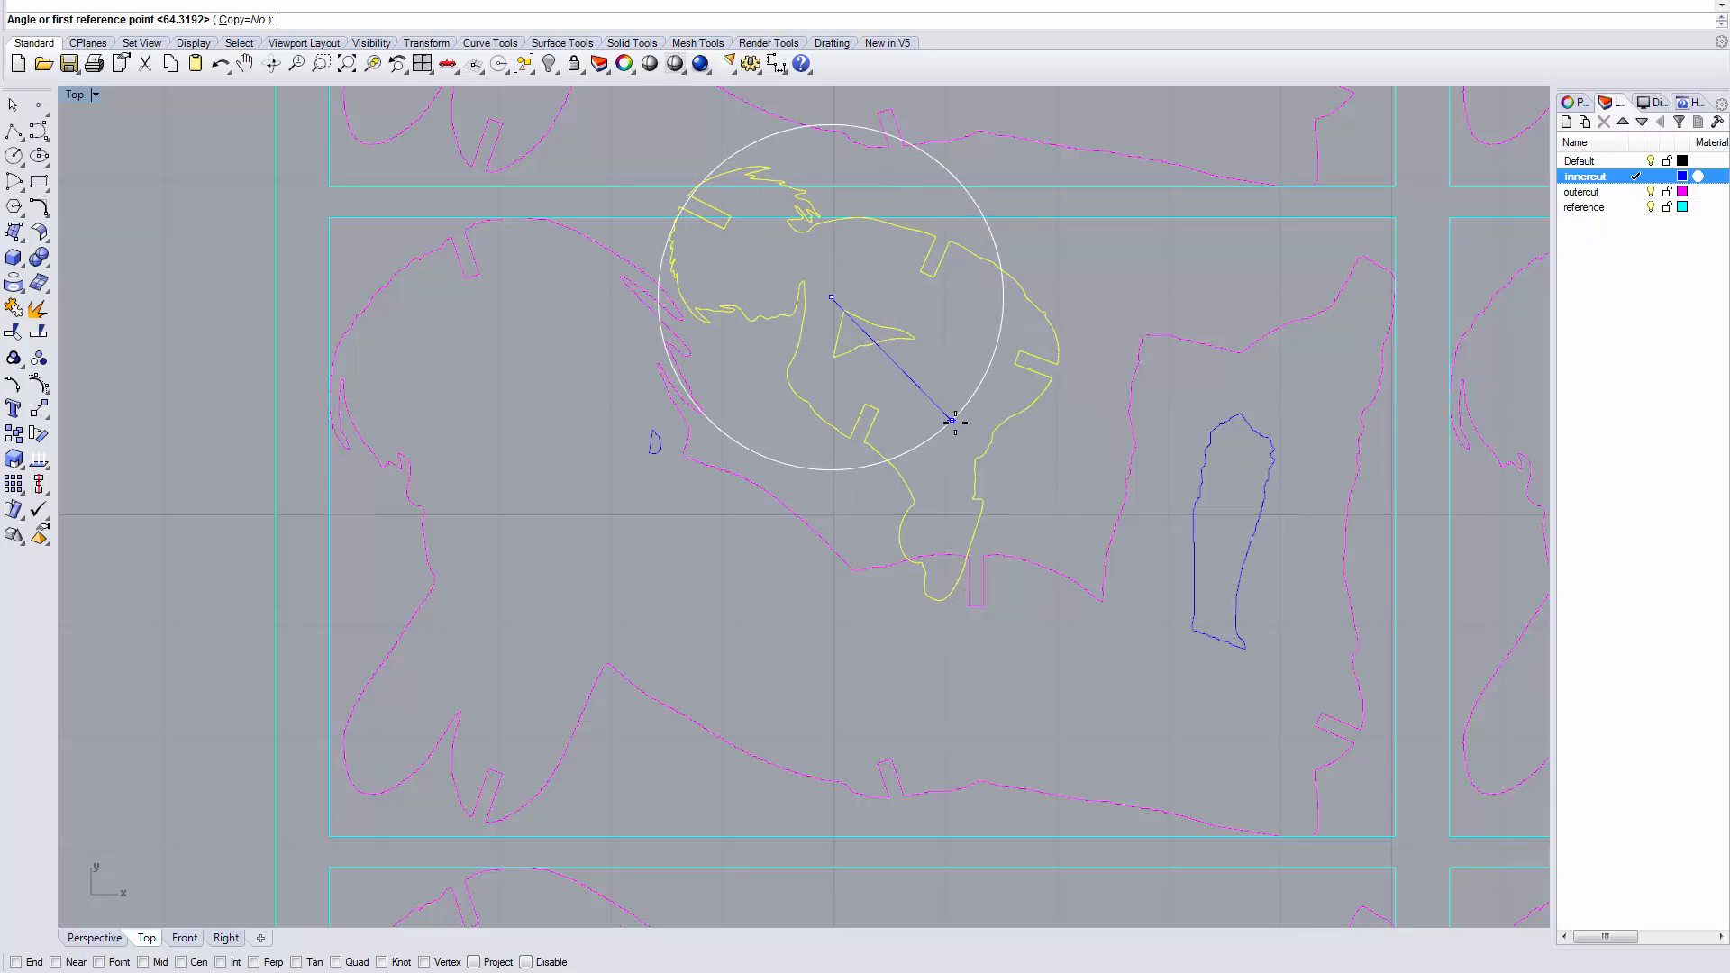
left_click(956, 424)
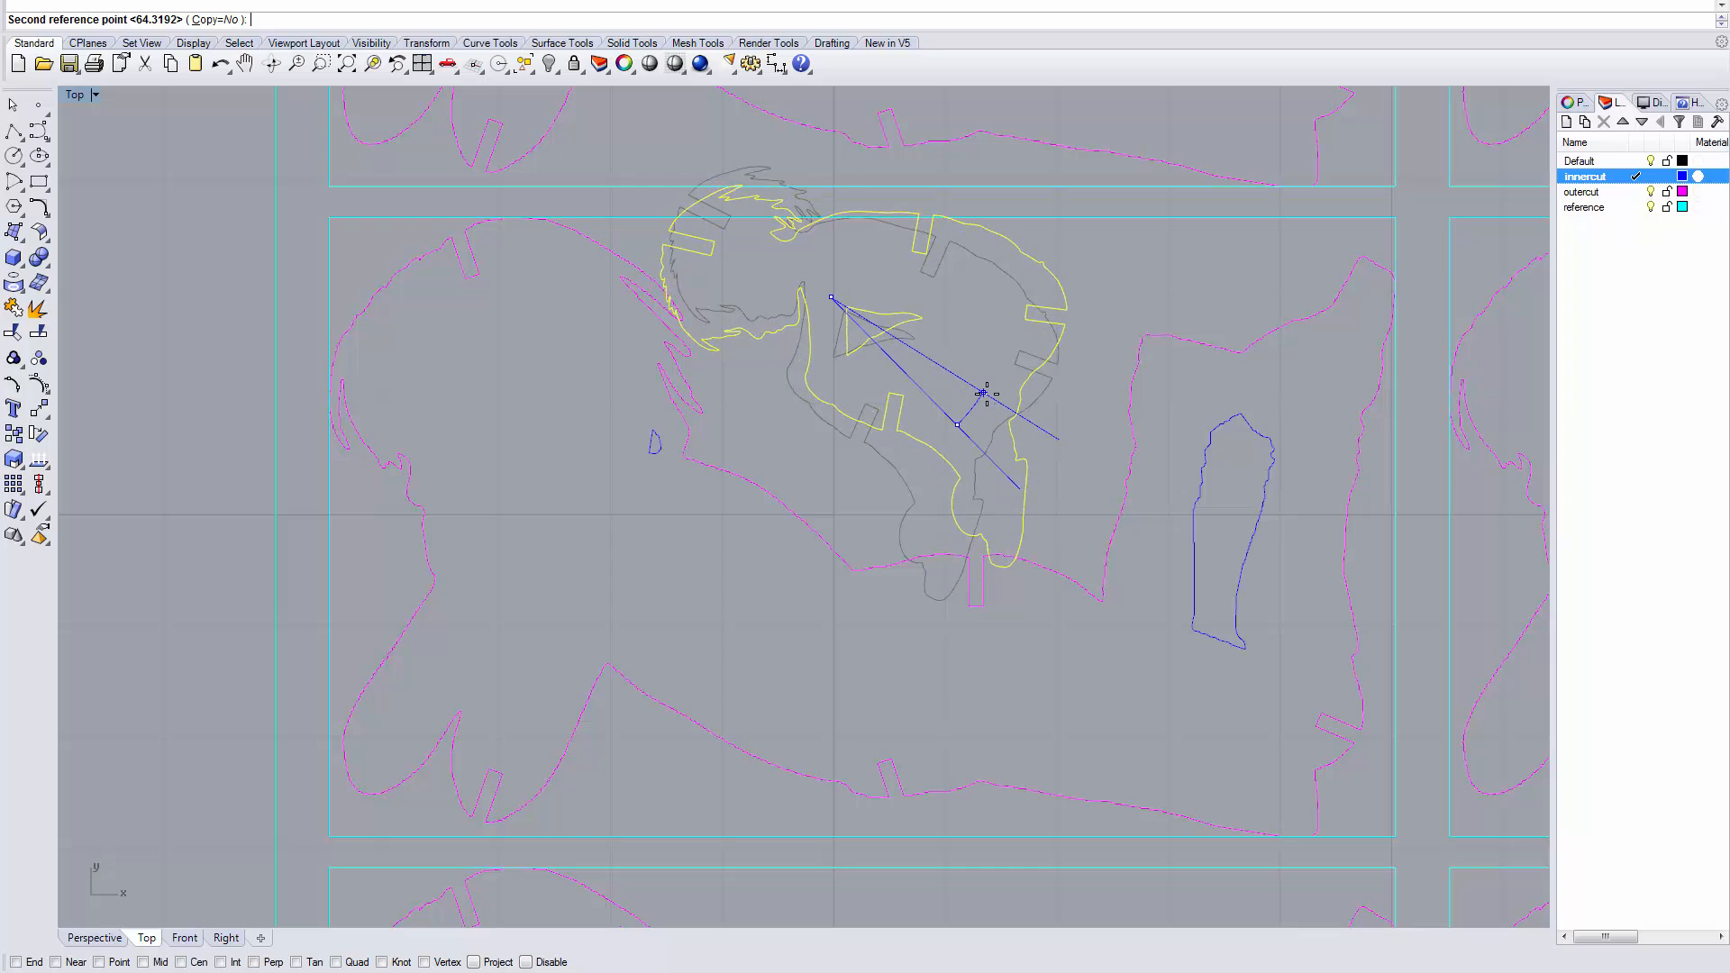
left_click(983, 392)
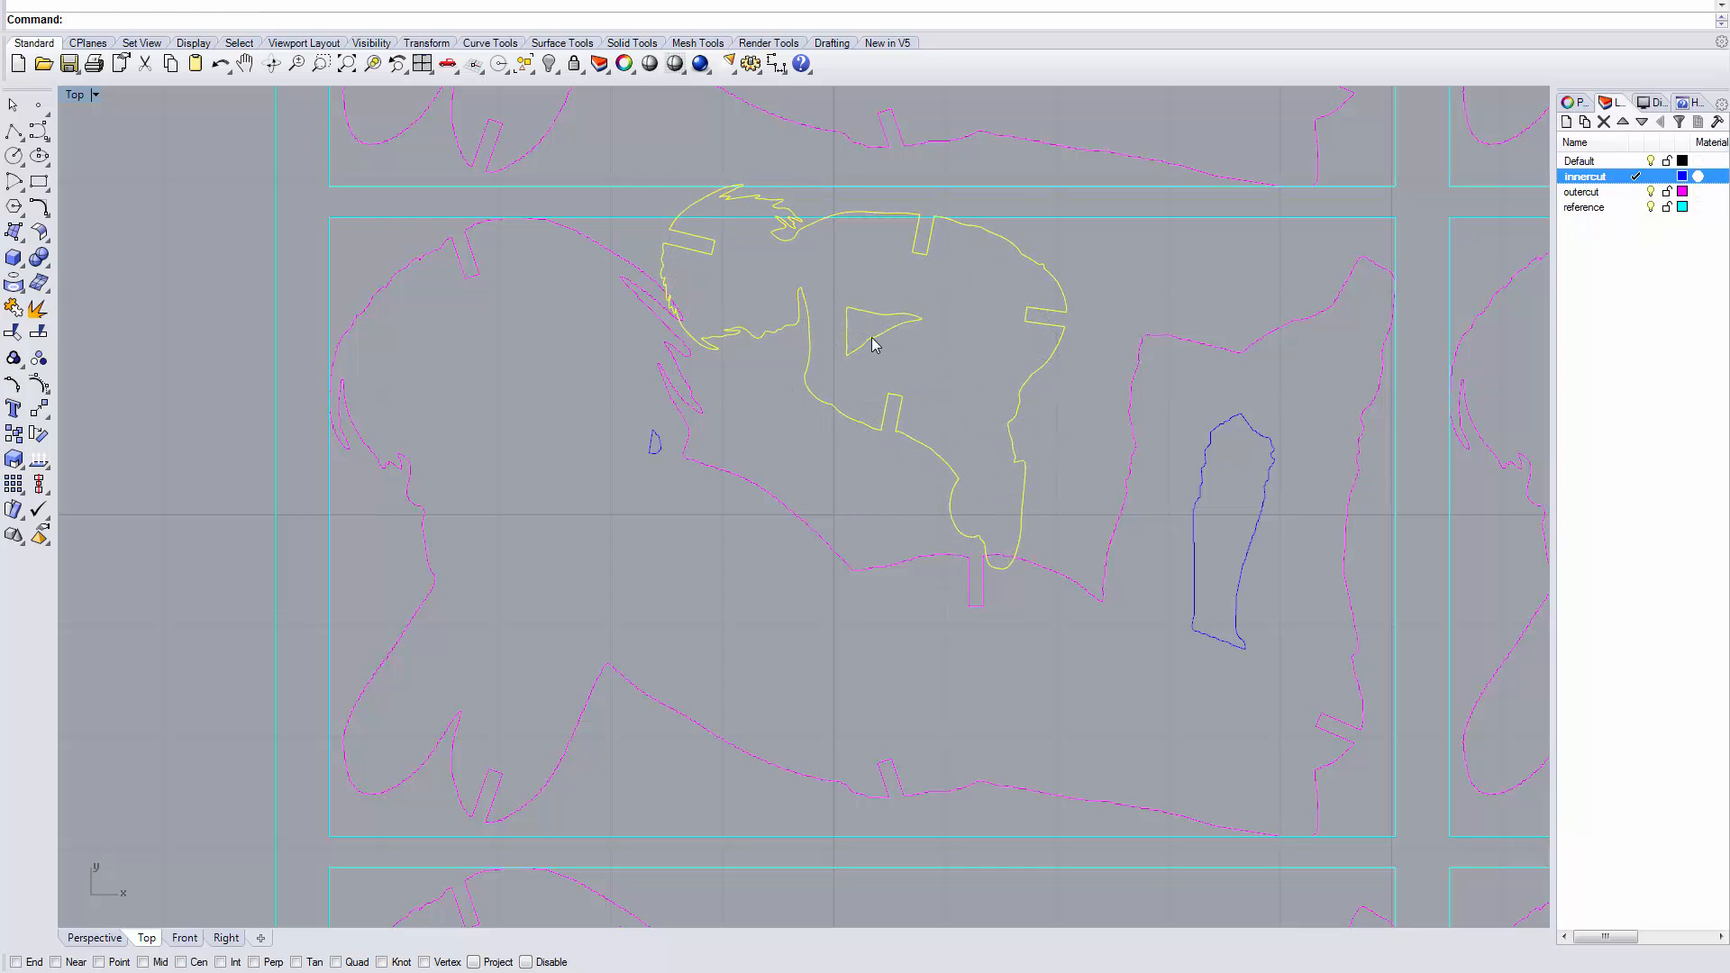
left_click_drag(873, 345, 923, 302)
scroll(908, 311, "down", 2)
scroll(908, 314, "down", 3)
scroll(946, 365, "down", 2)
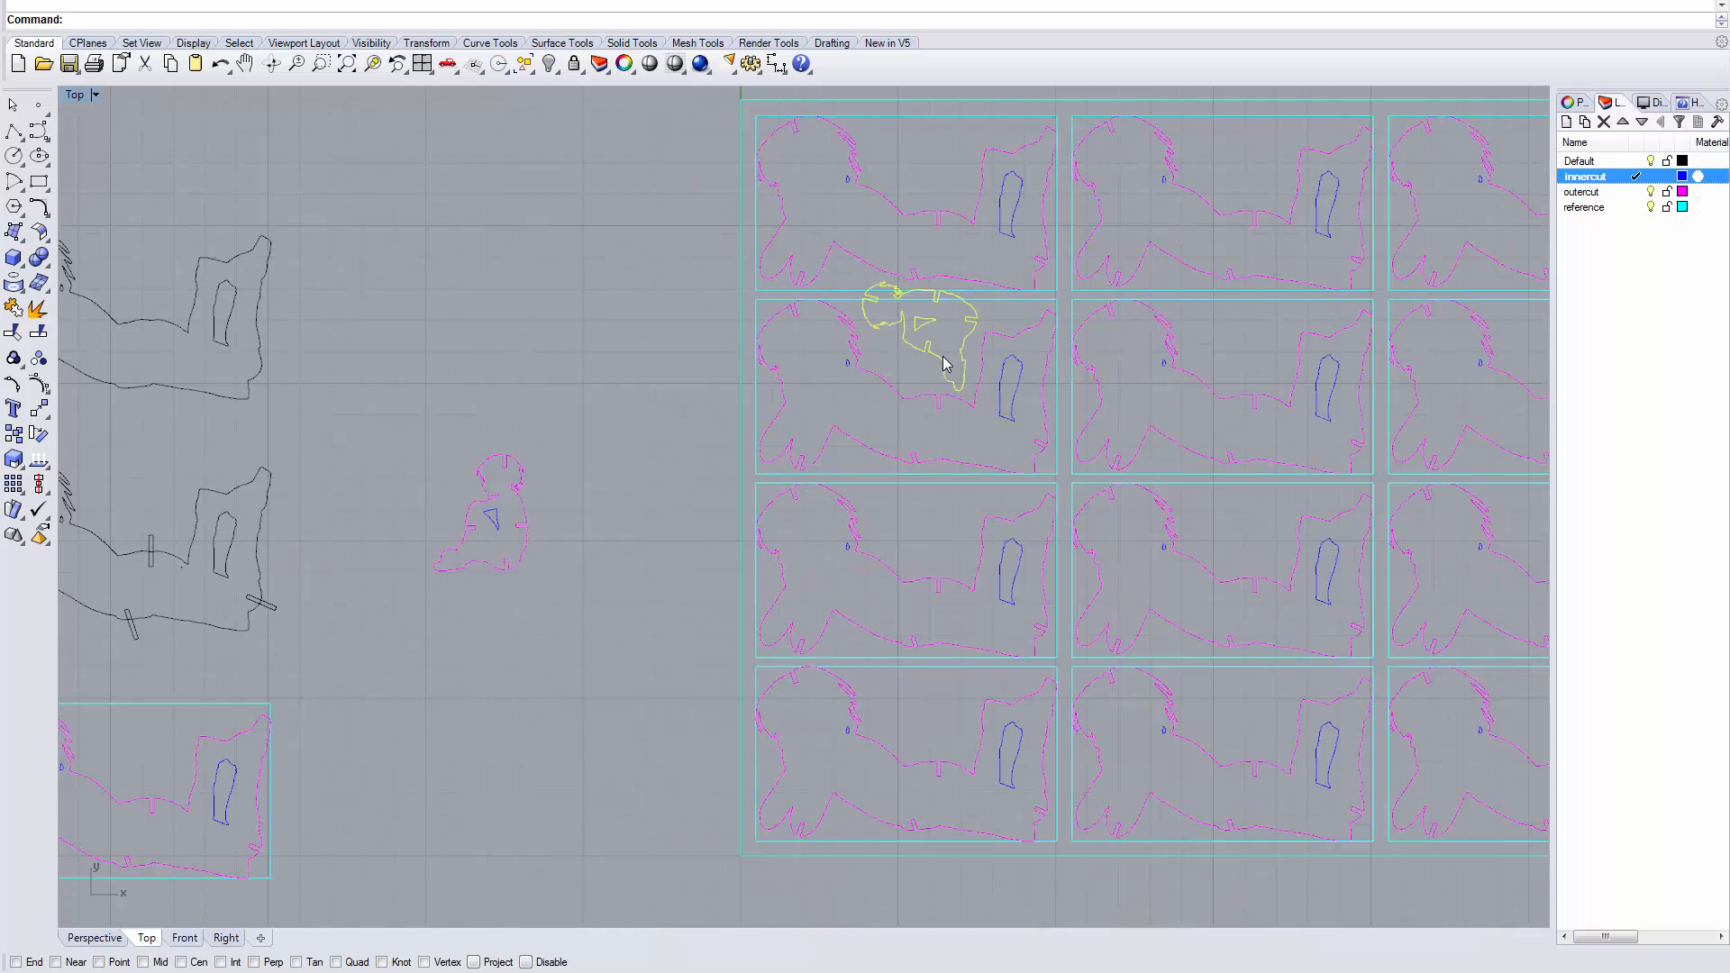
scroll(943, 363, "down", 5)
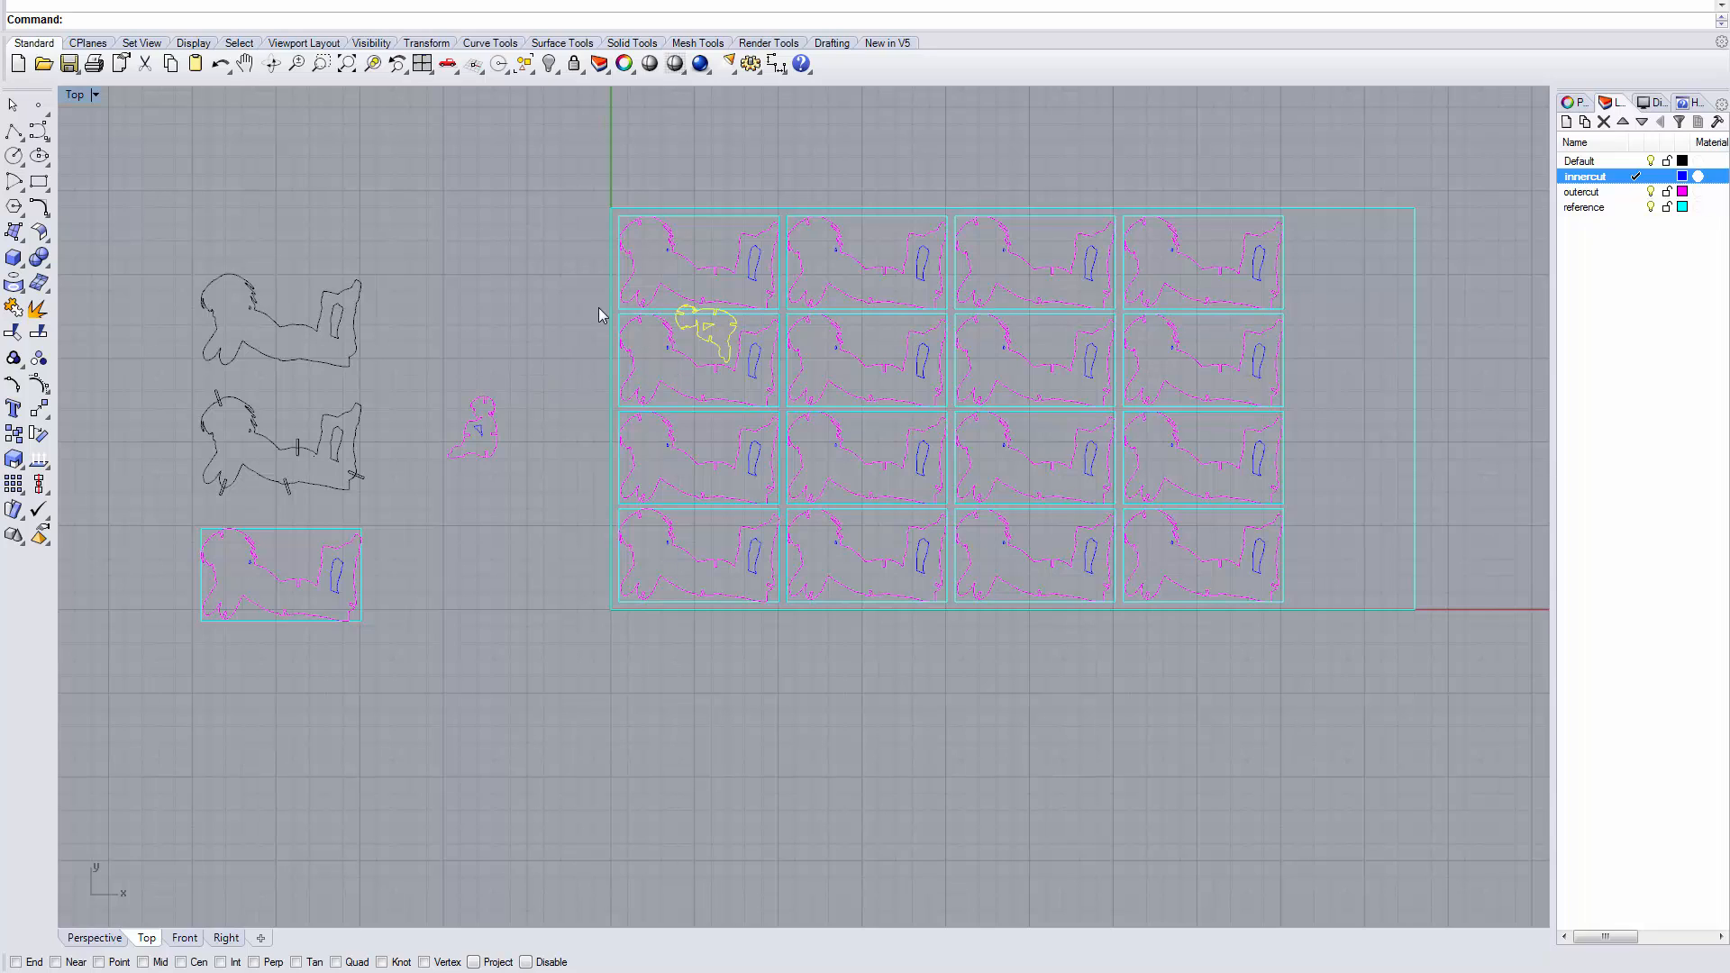
Step: Start an array of the nested figure with 4 copies in the X direction and 3 in the Y direction
right_click(401, 18)
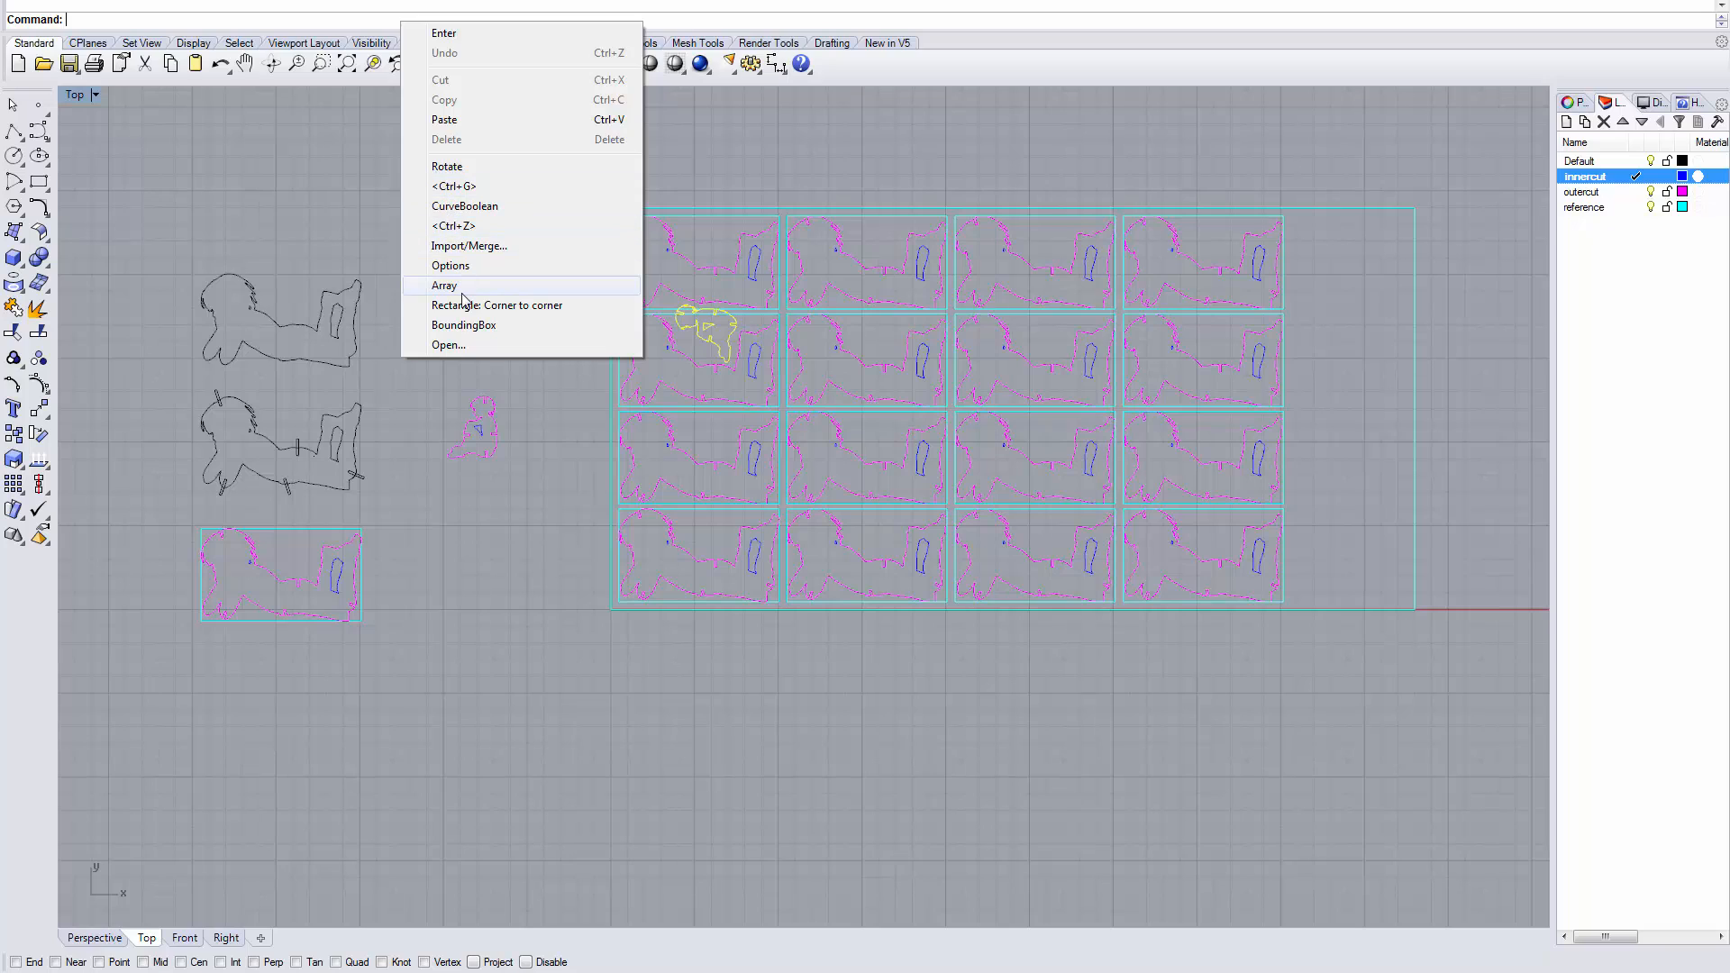
left_click(445, 286)
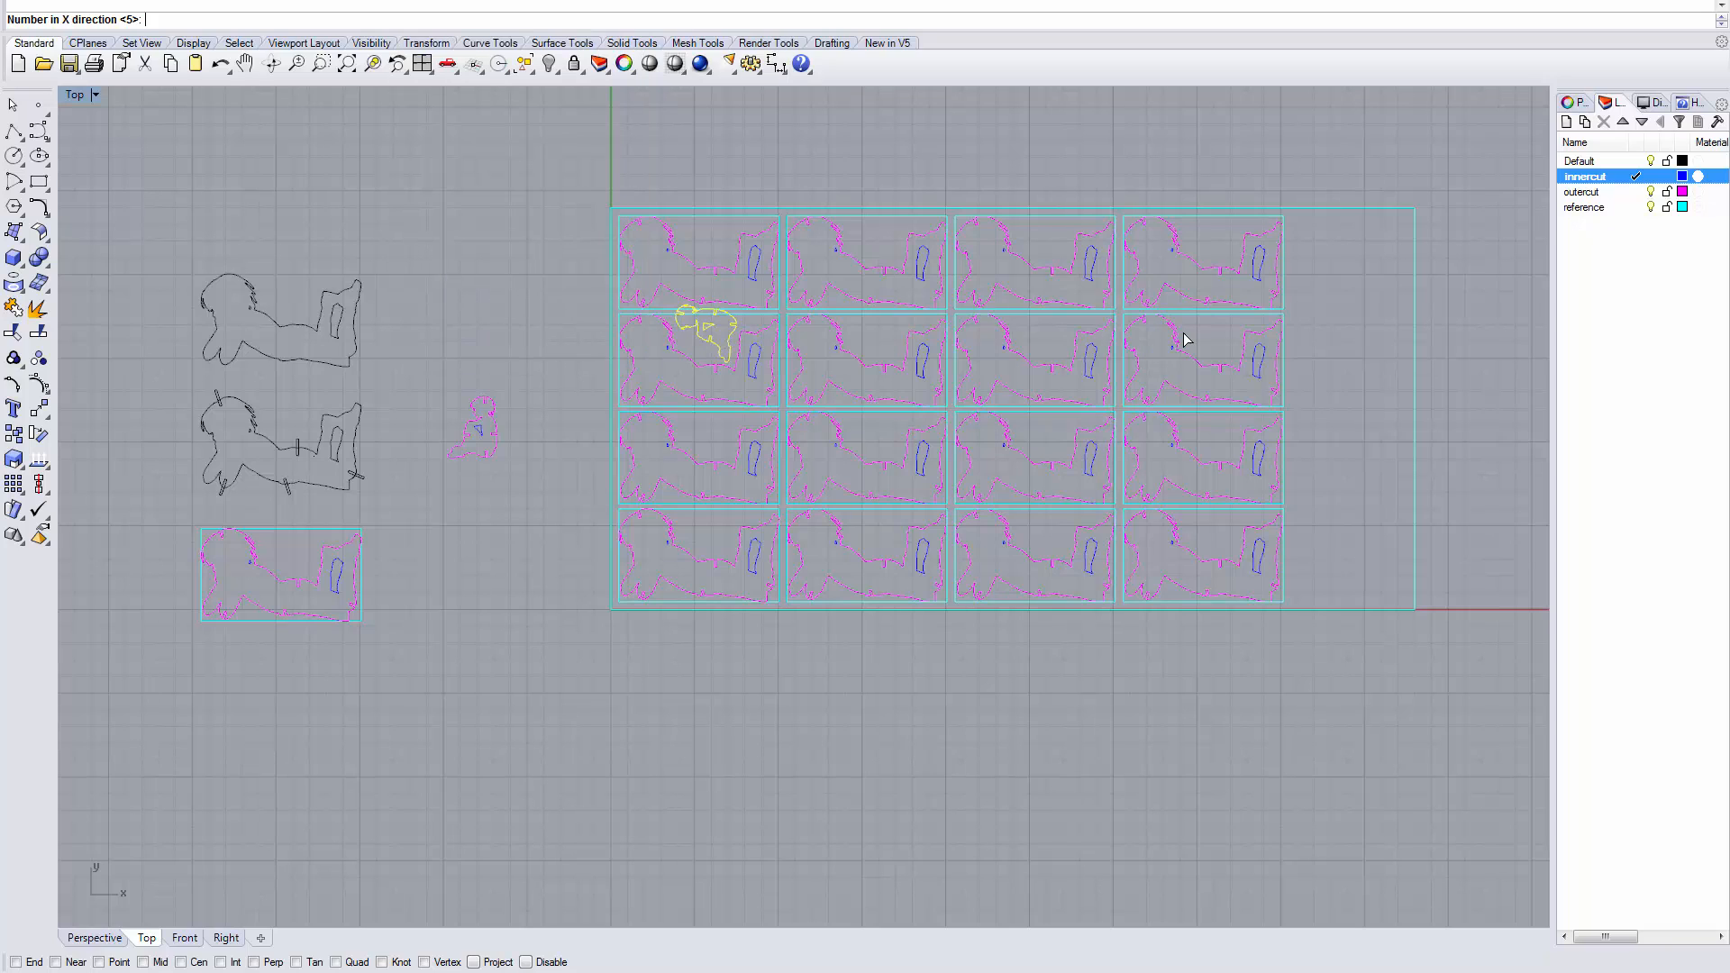
type("4")
key("Return")
type("3")
key("Return")
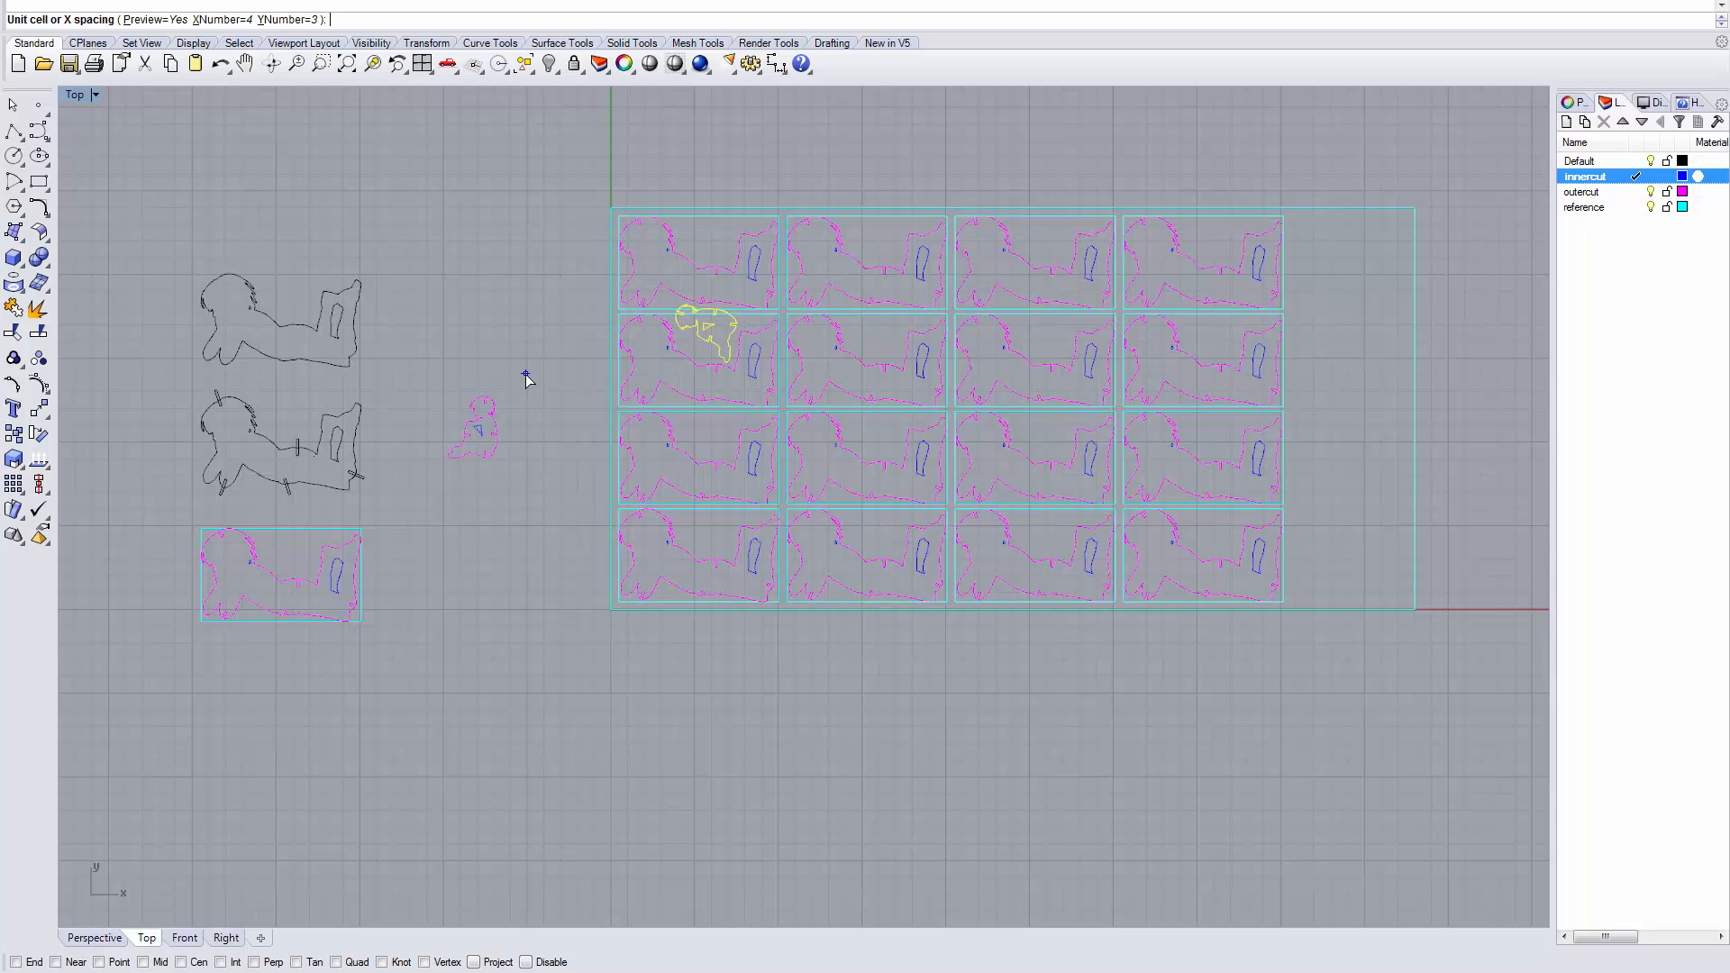
Step: Match the array spacing to the modules, about 9.95 in X and -5.83 in Y, and accept the array
scroll(726, 349, "up", 5)
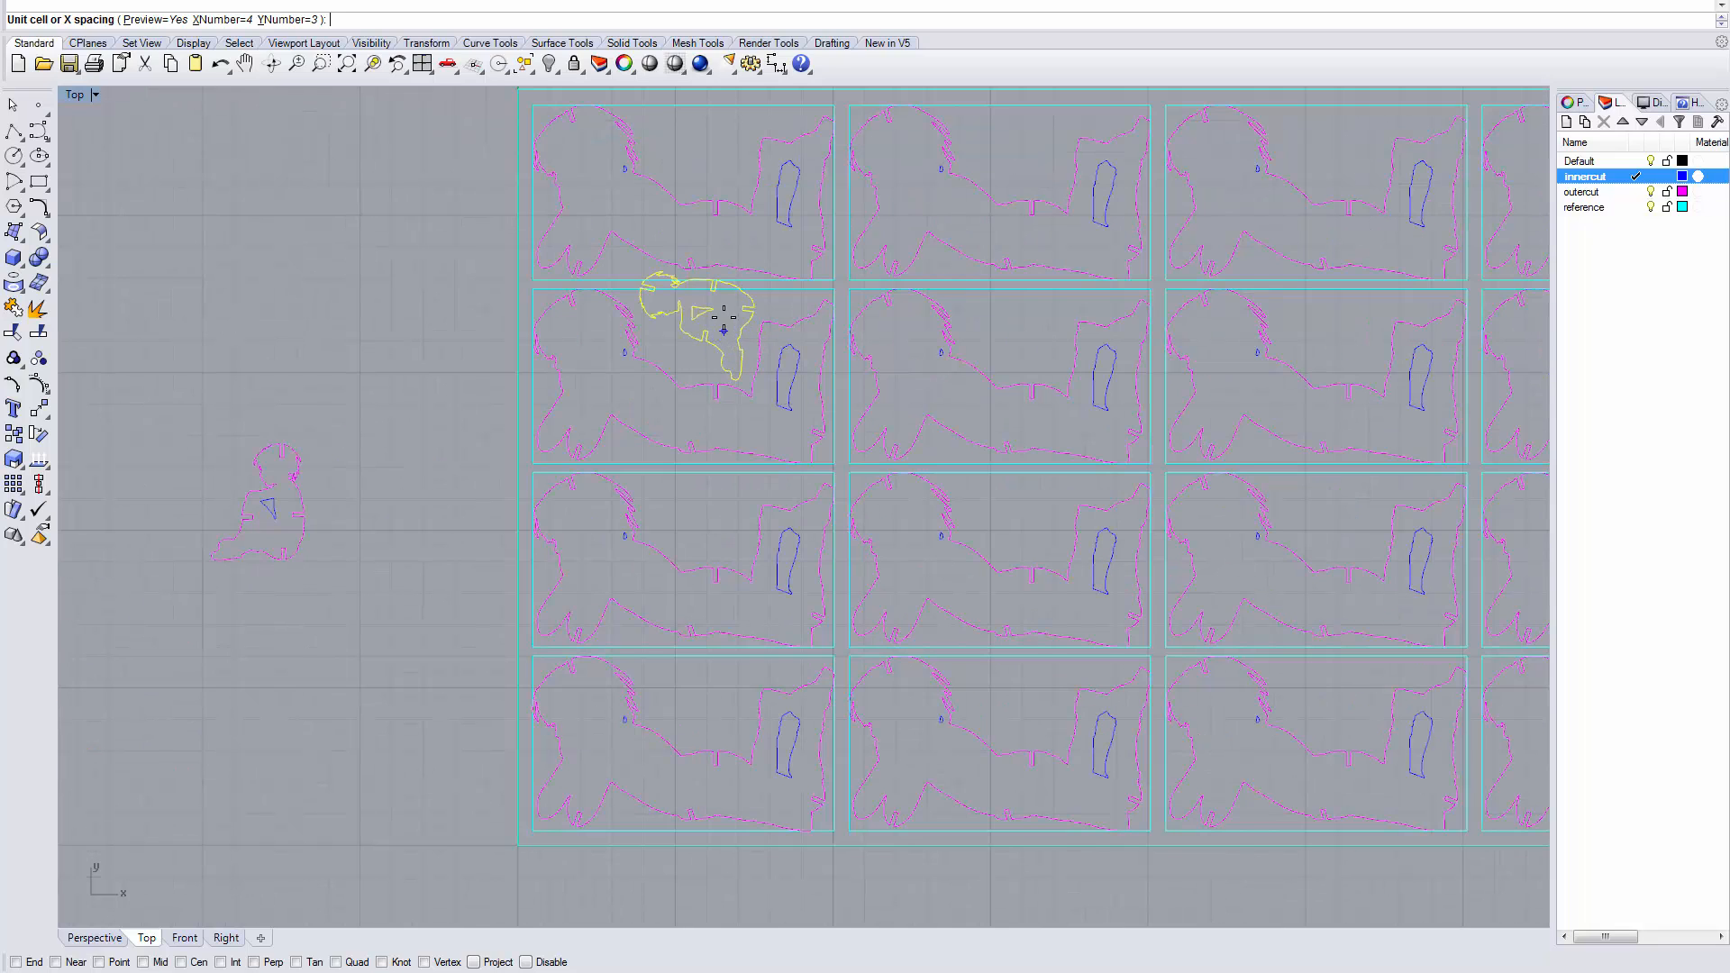
left_click(711, 311)
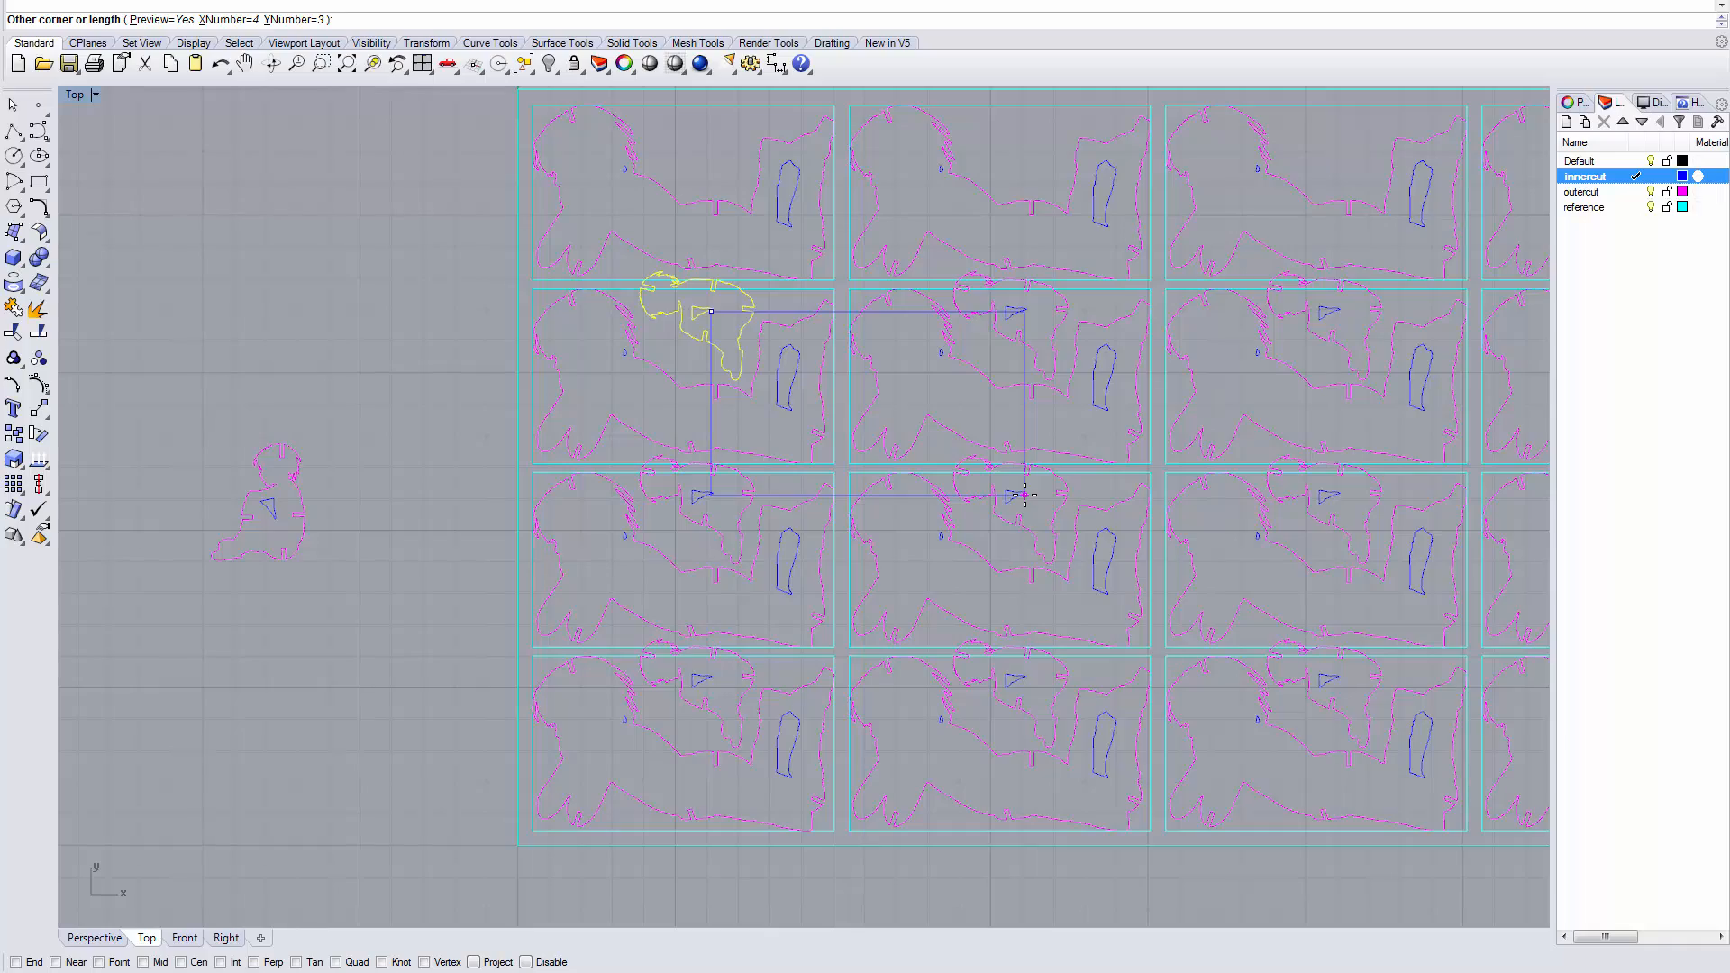
left_click(1025, 494)
scroll(1025, 497, "down", 3)
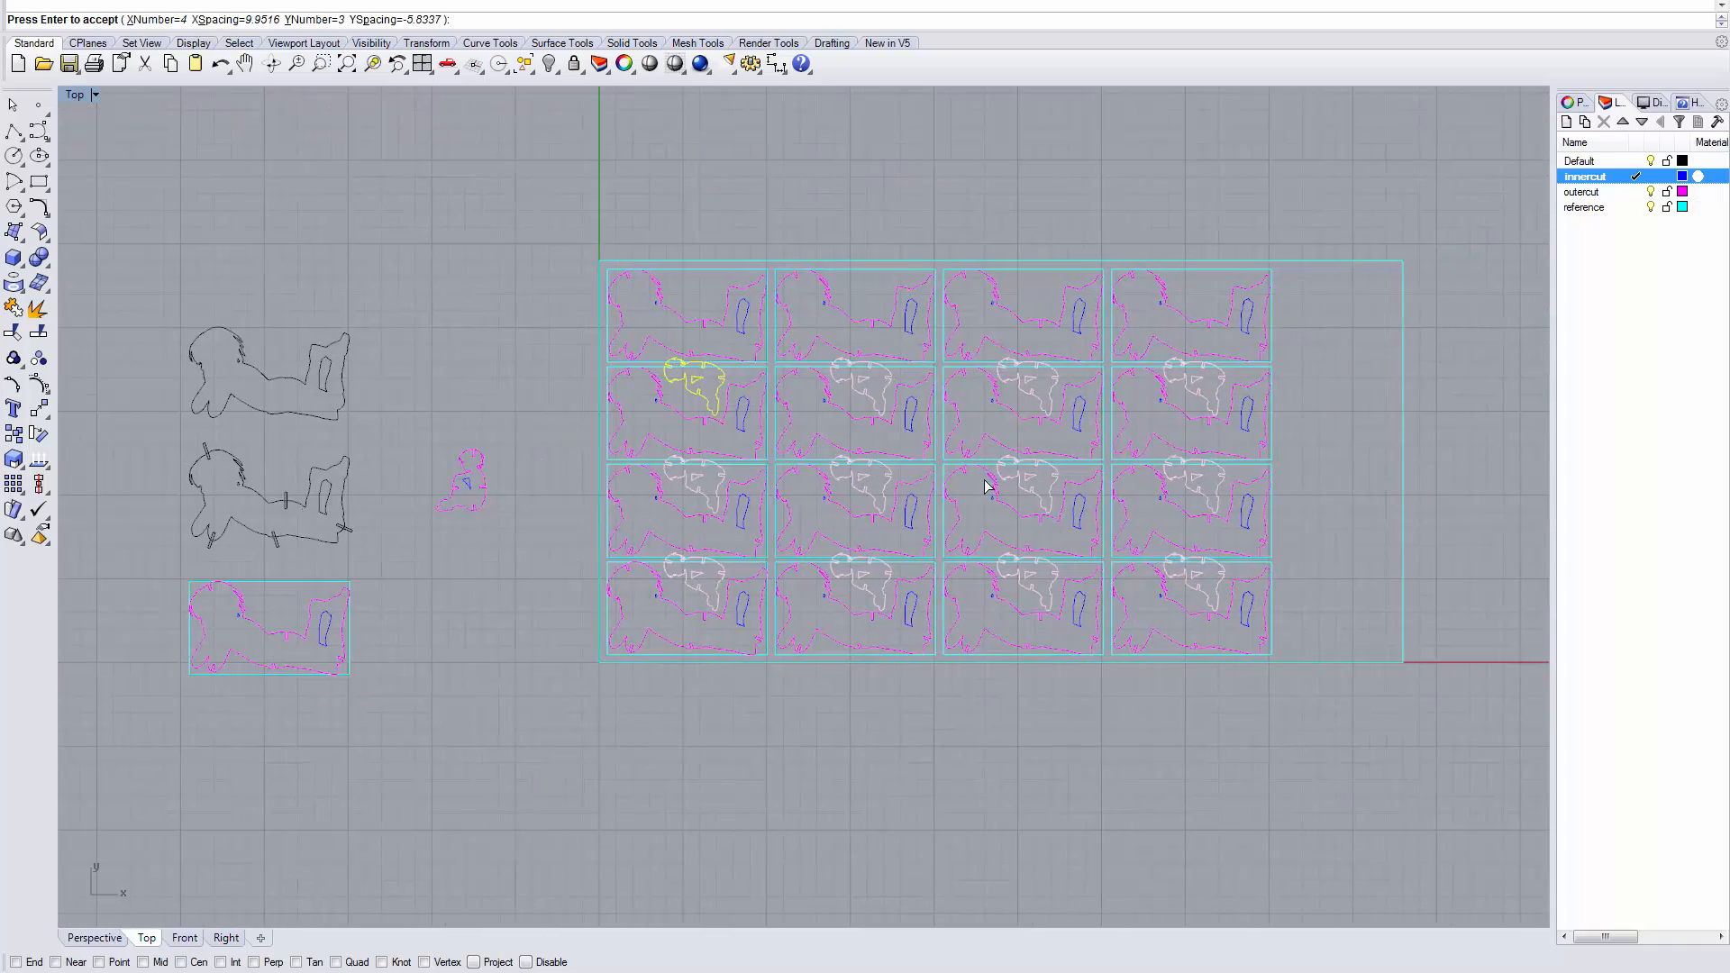
scroll(1206, 461, "up", 7)
scroll(1205, 460, "down", 8)
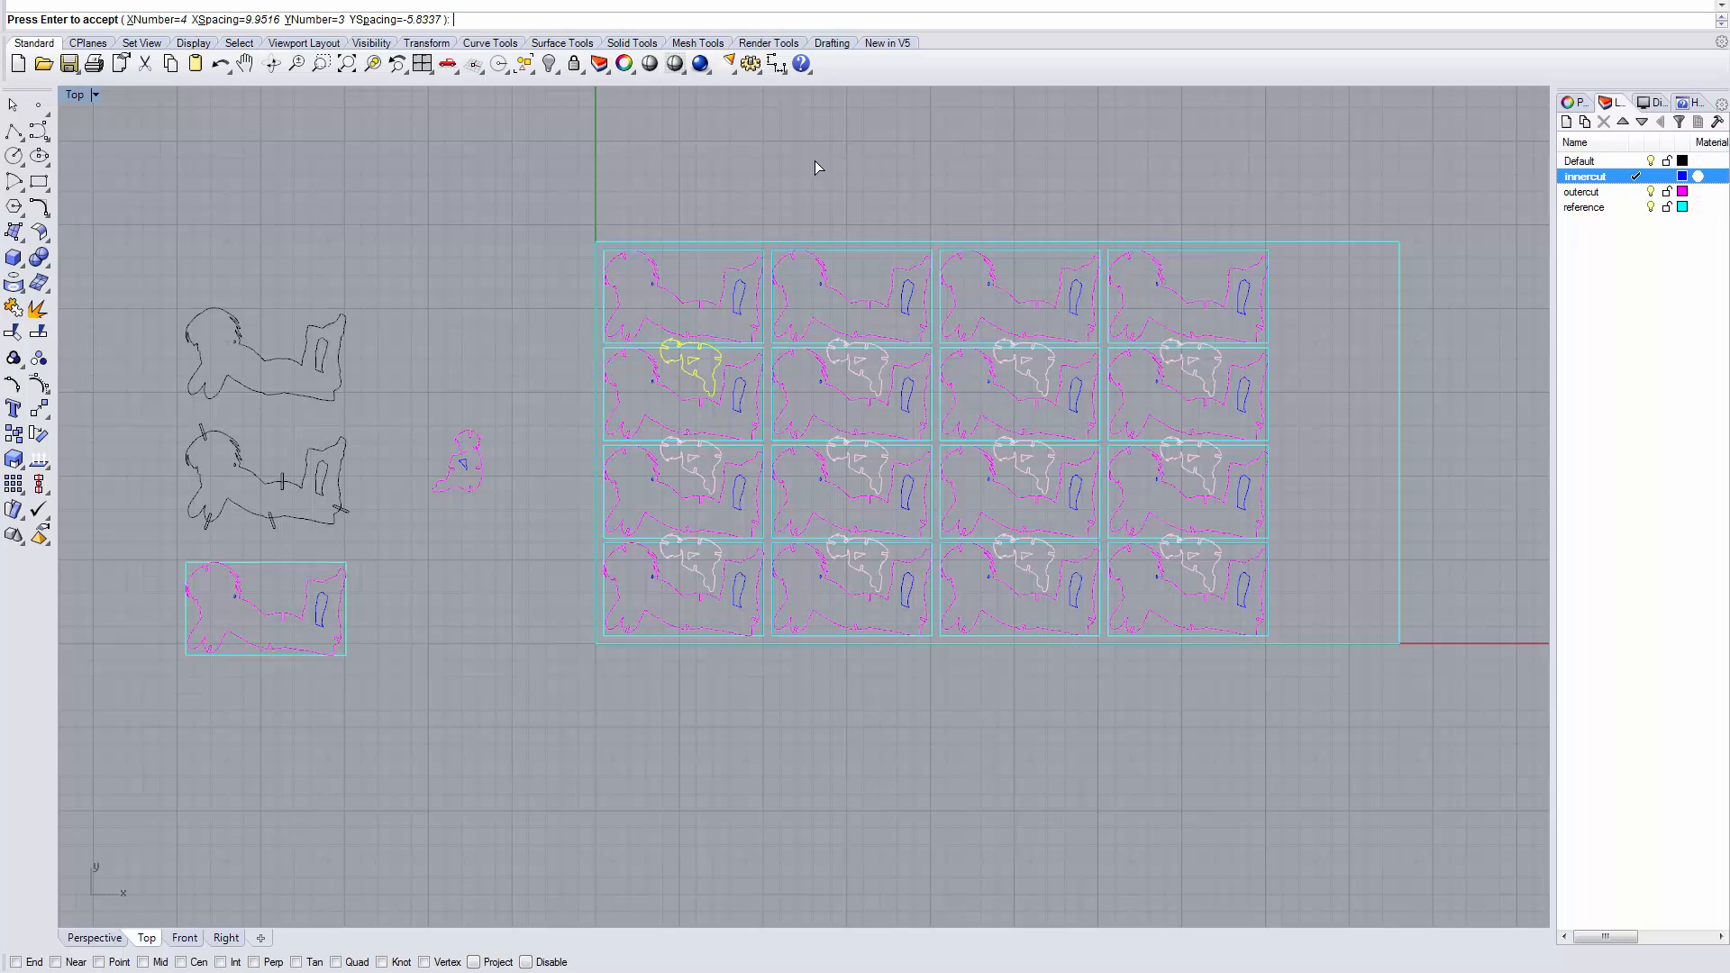
key("Return")
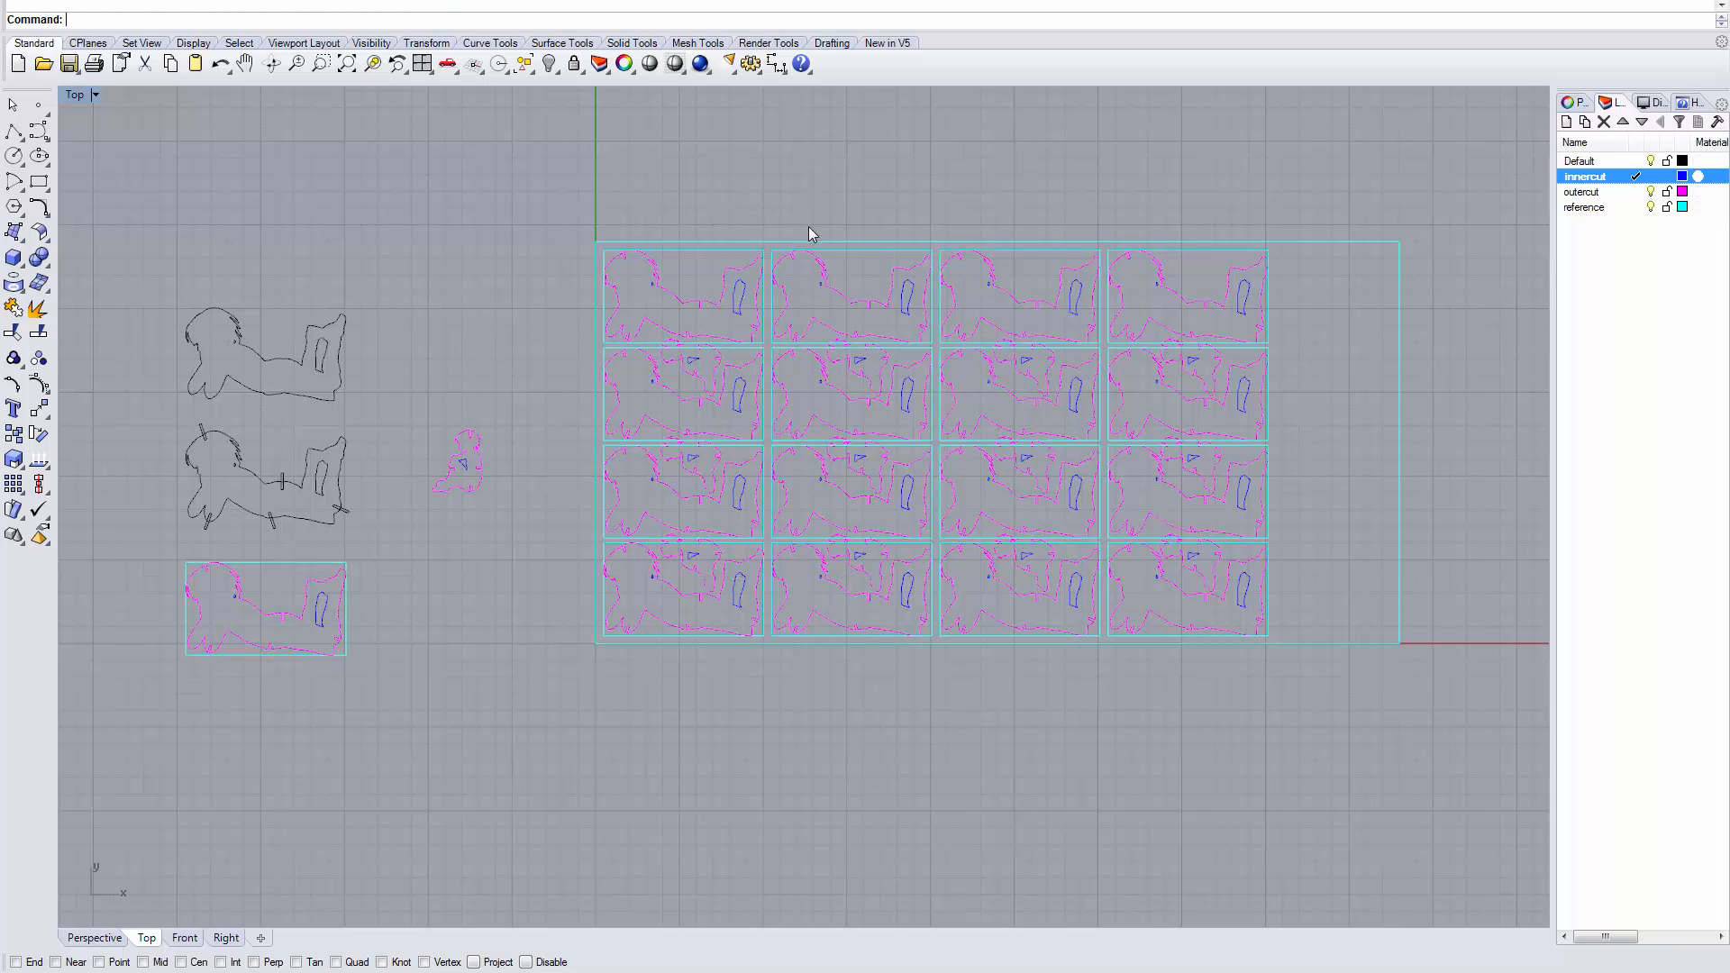
Step: Move the original upright figure to the top of the sheet's empty right-hand strip and start arraying it 2 in X by 6 in Y
left_click_drag(405, 407, 1313, 313)
right_click(408, 18)
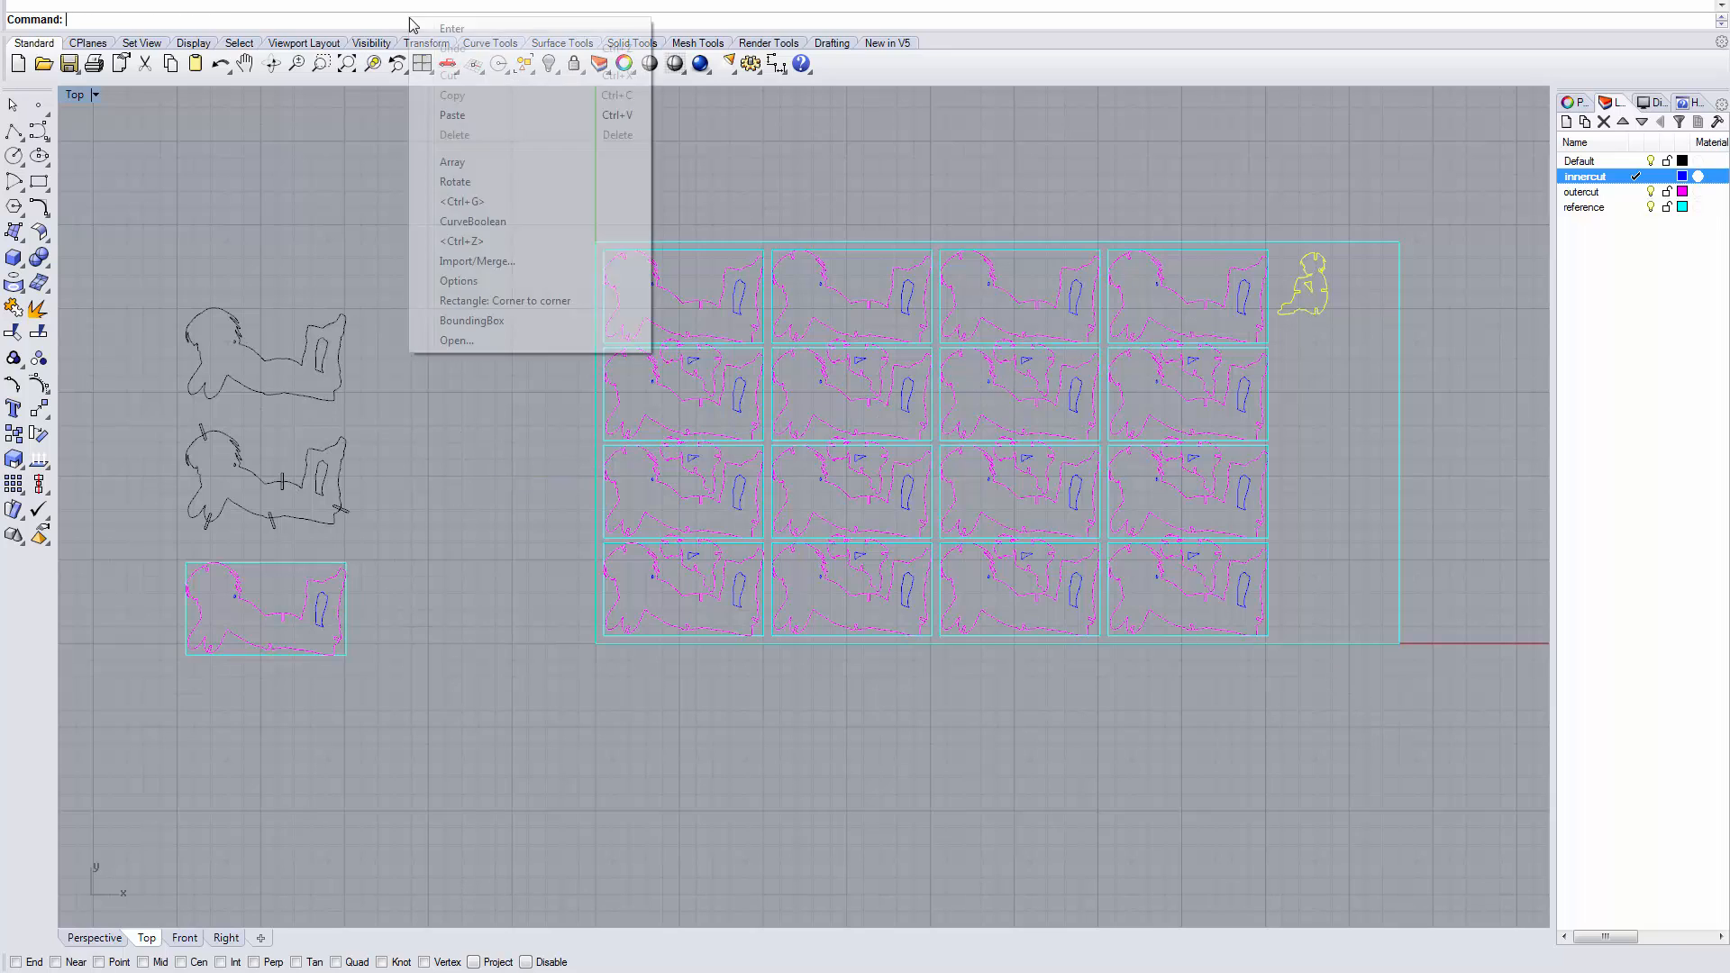
left_click(460, 162)
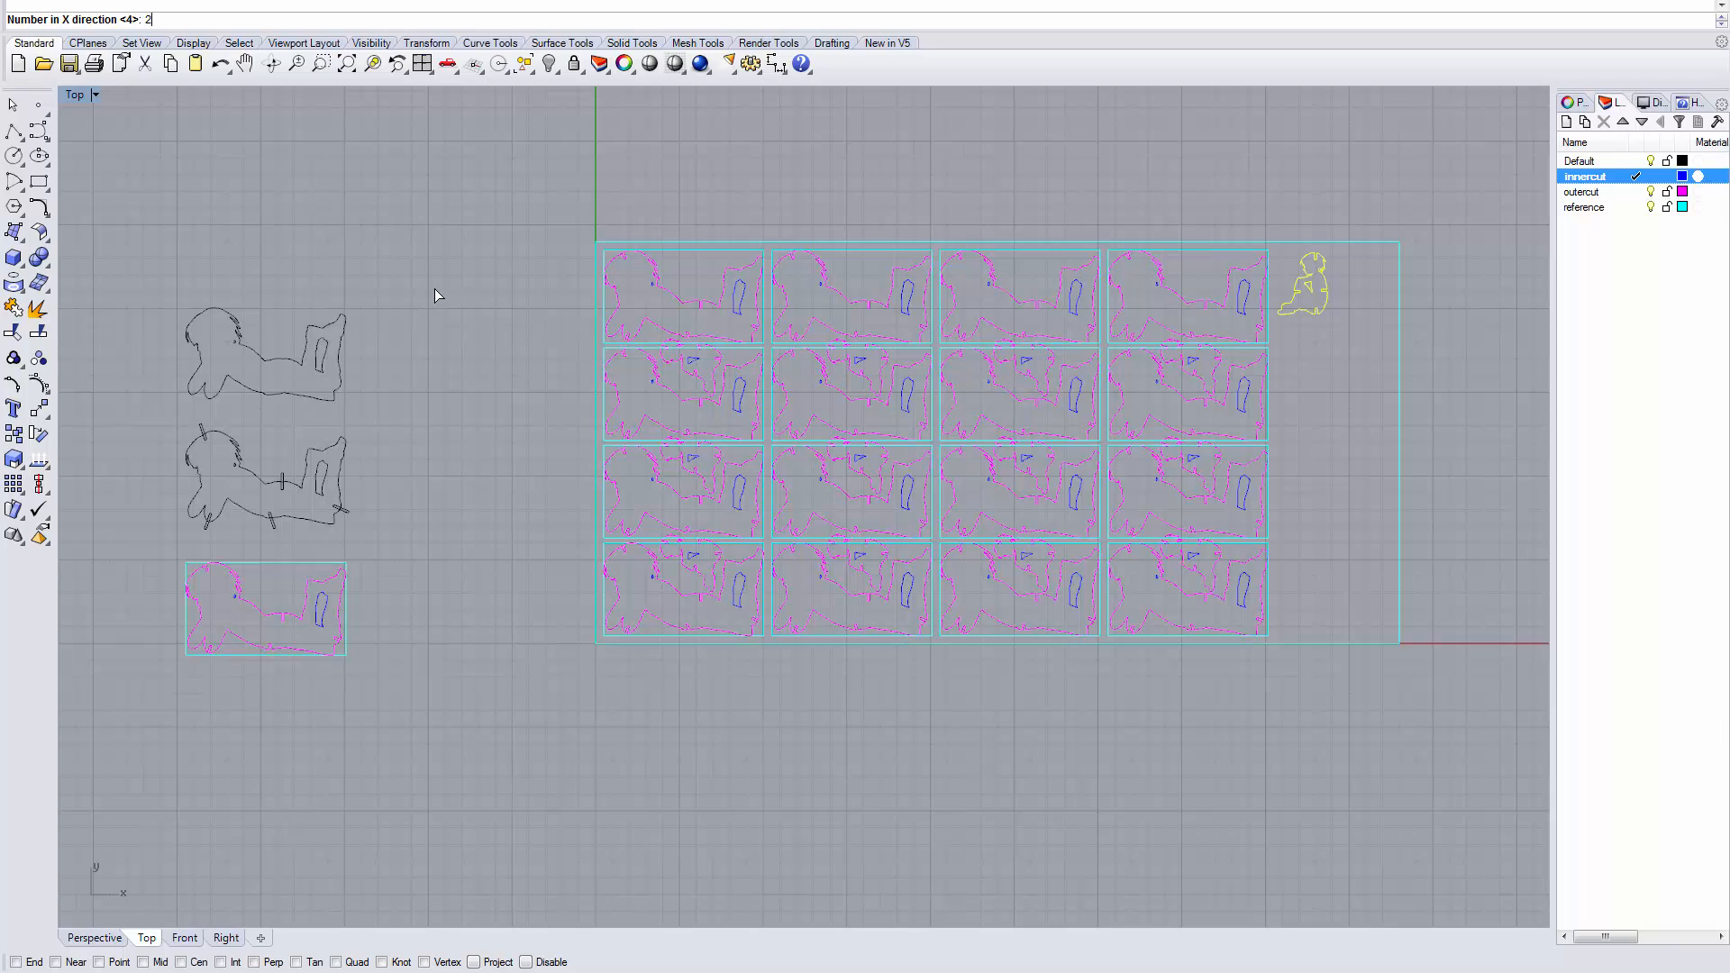
key("Return")
key("Return")
Step: Set the upright figure's array spacing to about 3.37 in X and -3.86 in Y, filling the strip, and accept the array
scroll(1313, 282, "up", 3)
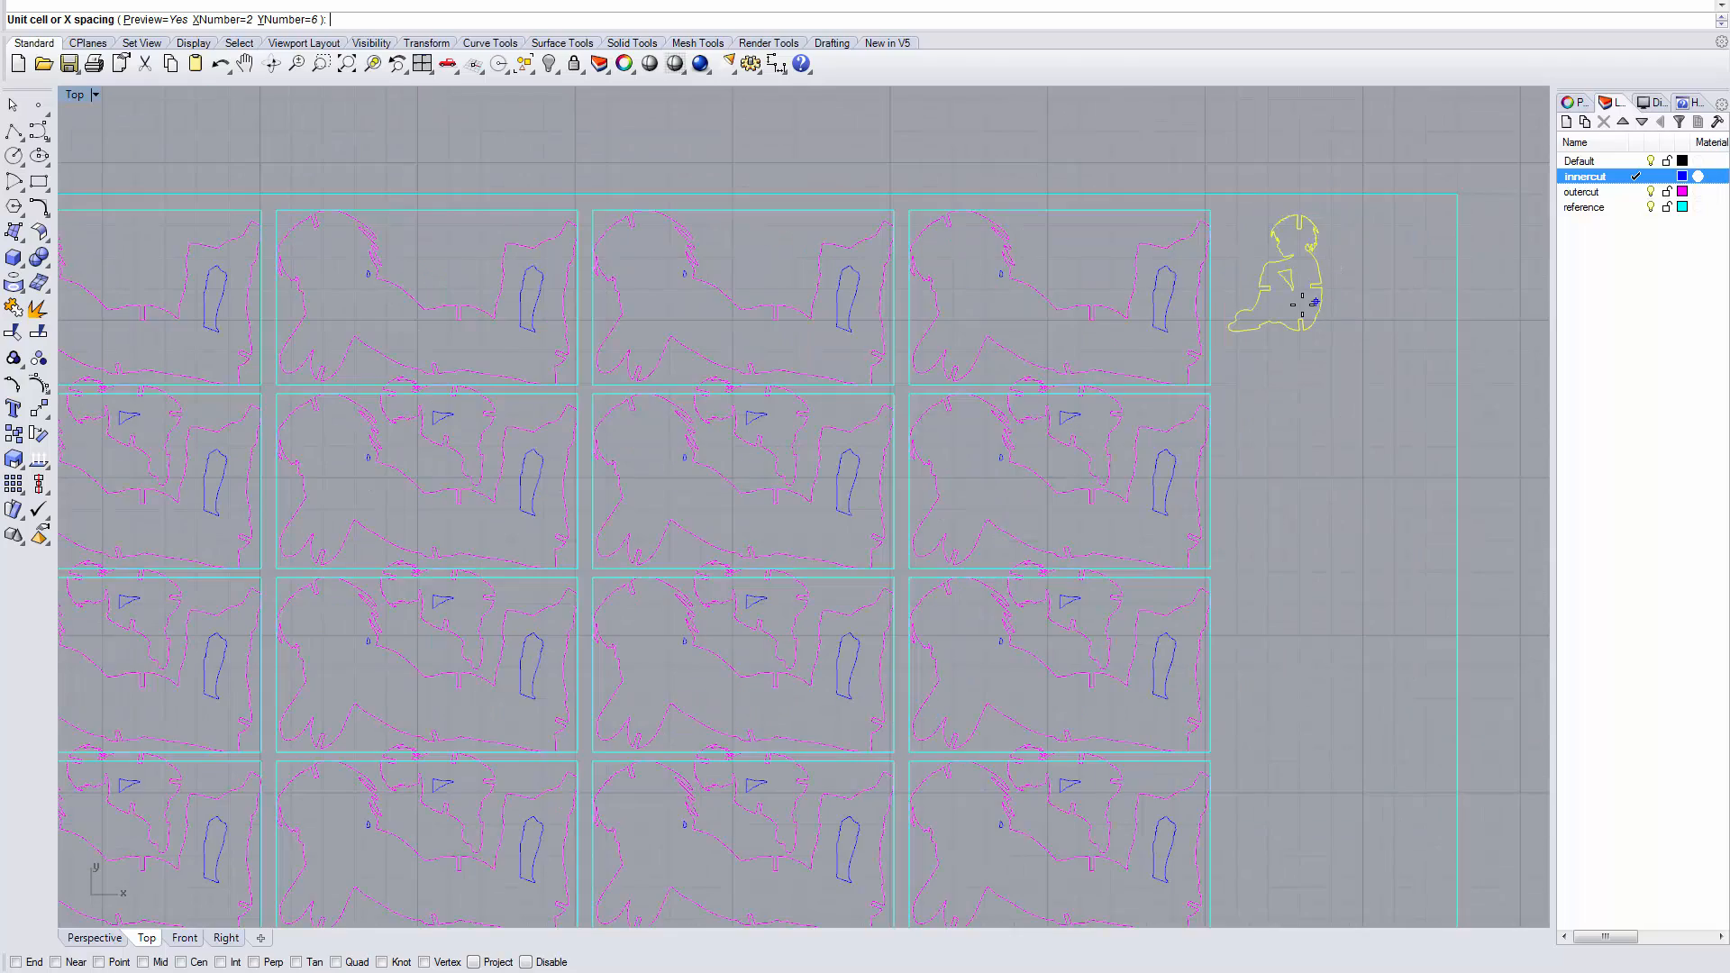
left_click(1298, 303)
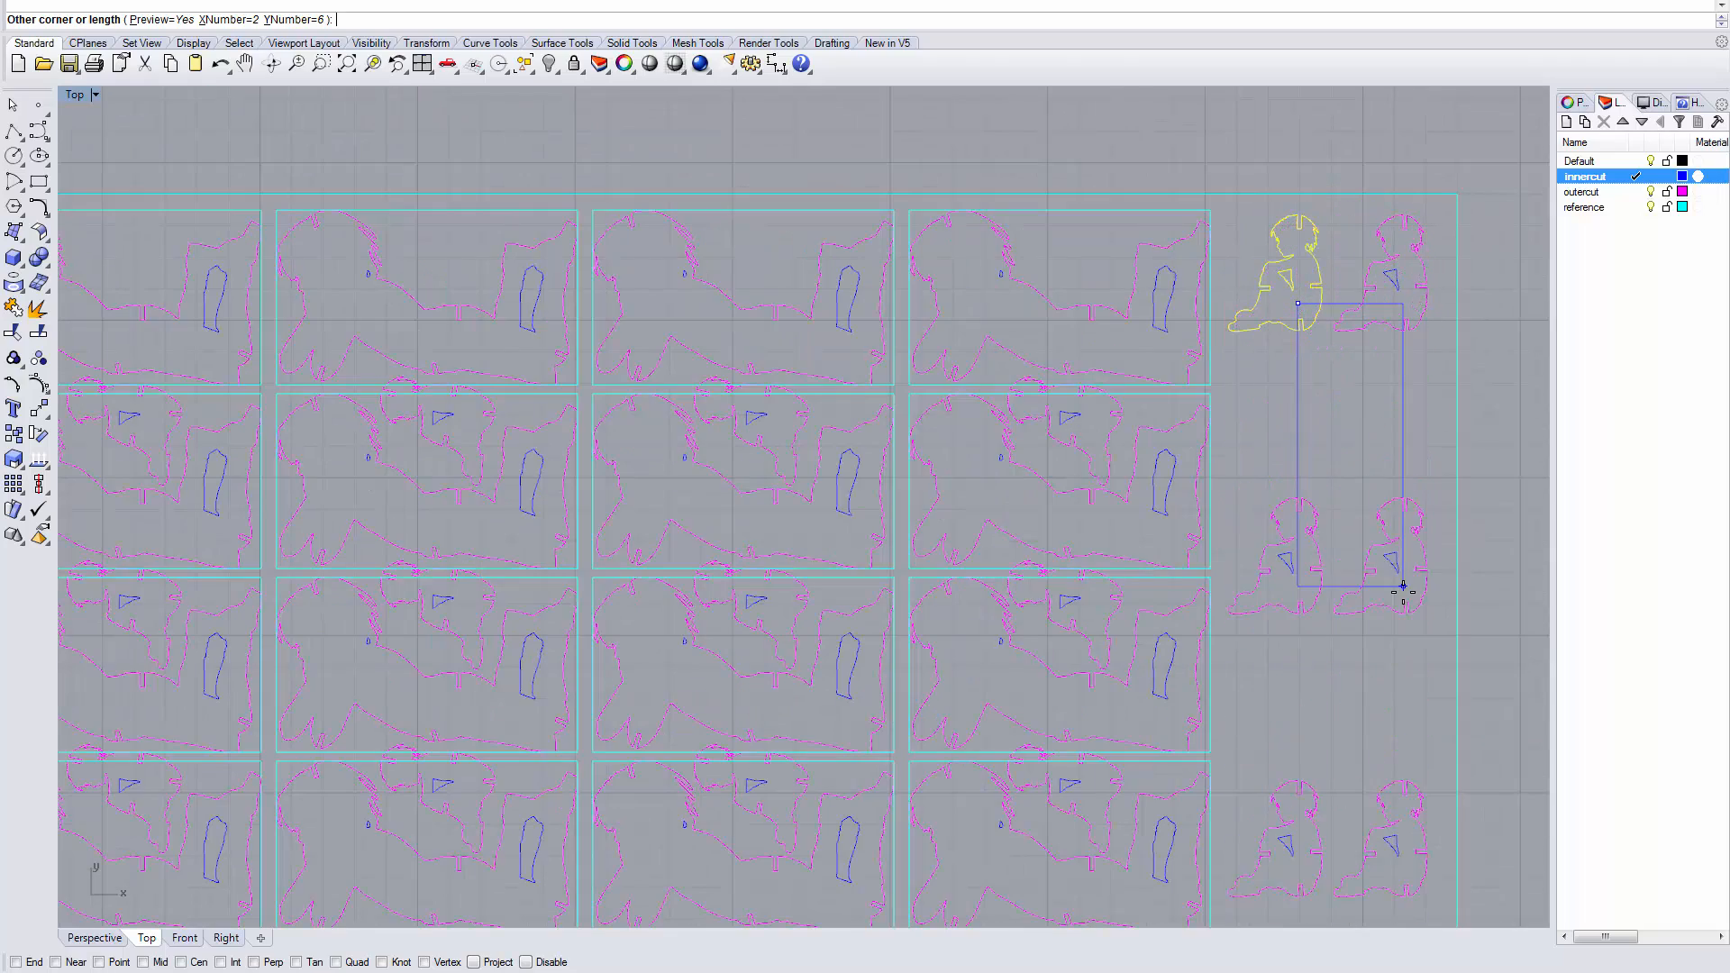
right_click_drag(1389, 446, 1286, 273)
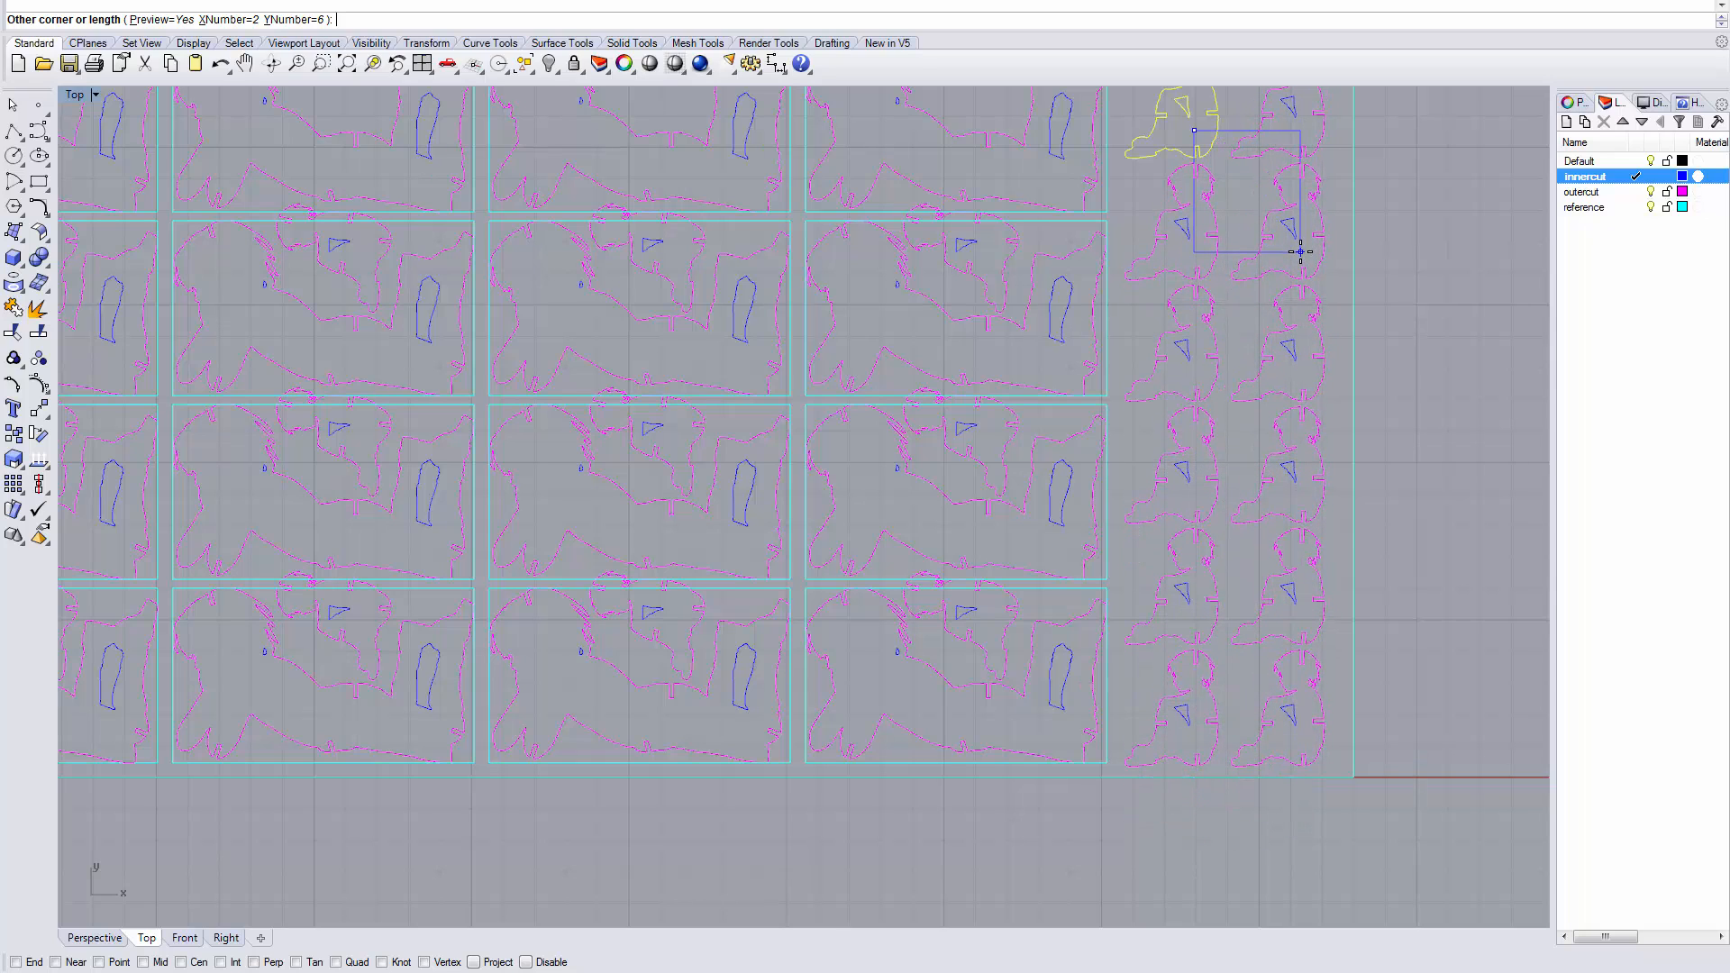
left_click(1301, 251)
scroll(1381, 355, "down", 4)
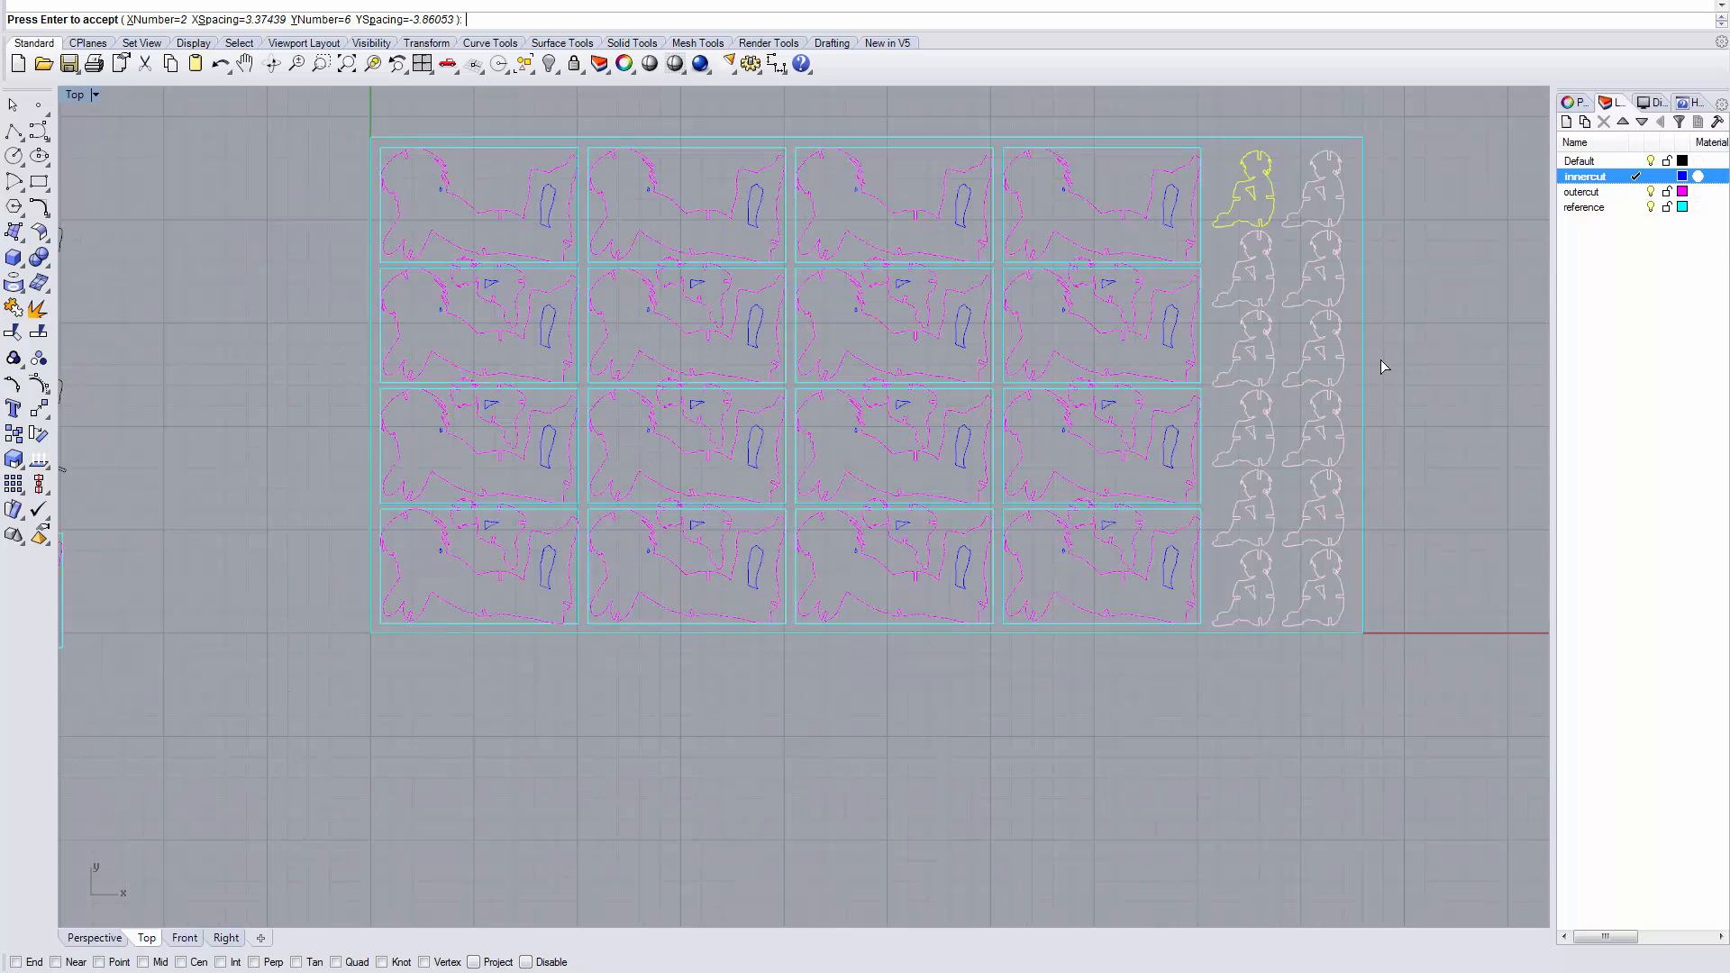
key("Return")
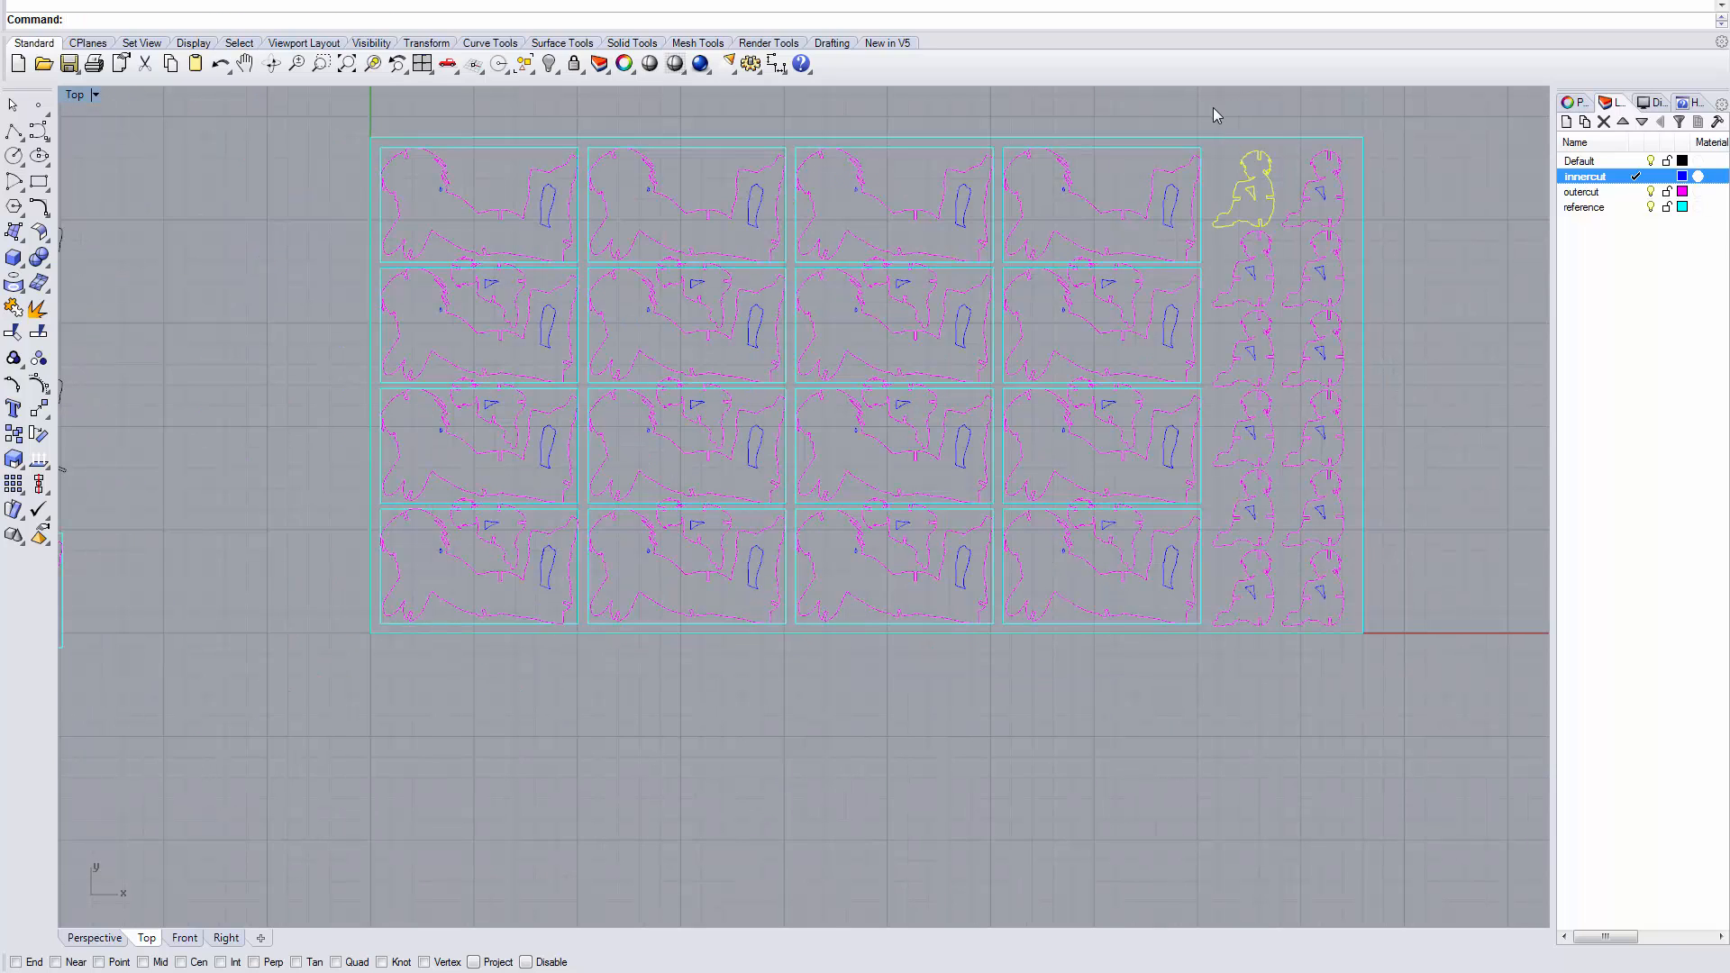
Step: Shift all the upright figures in the right-hand strip slightly upward to even out their margins within the sheet rectangle
left_click_drag(1213, 114, 1349, 678)
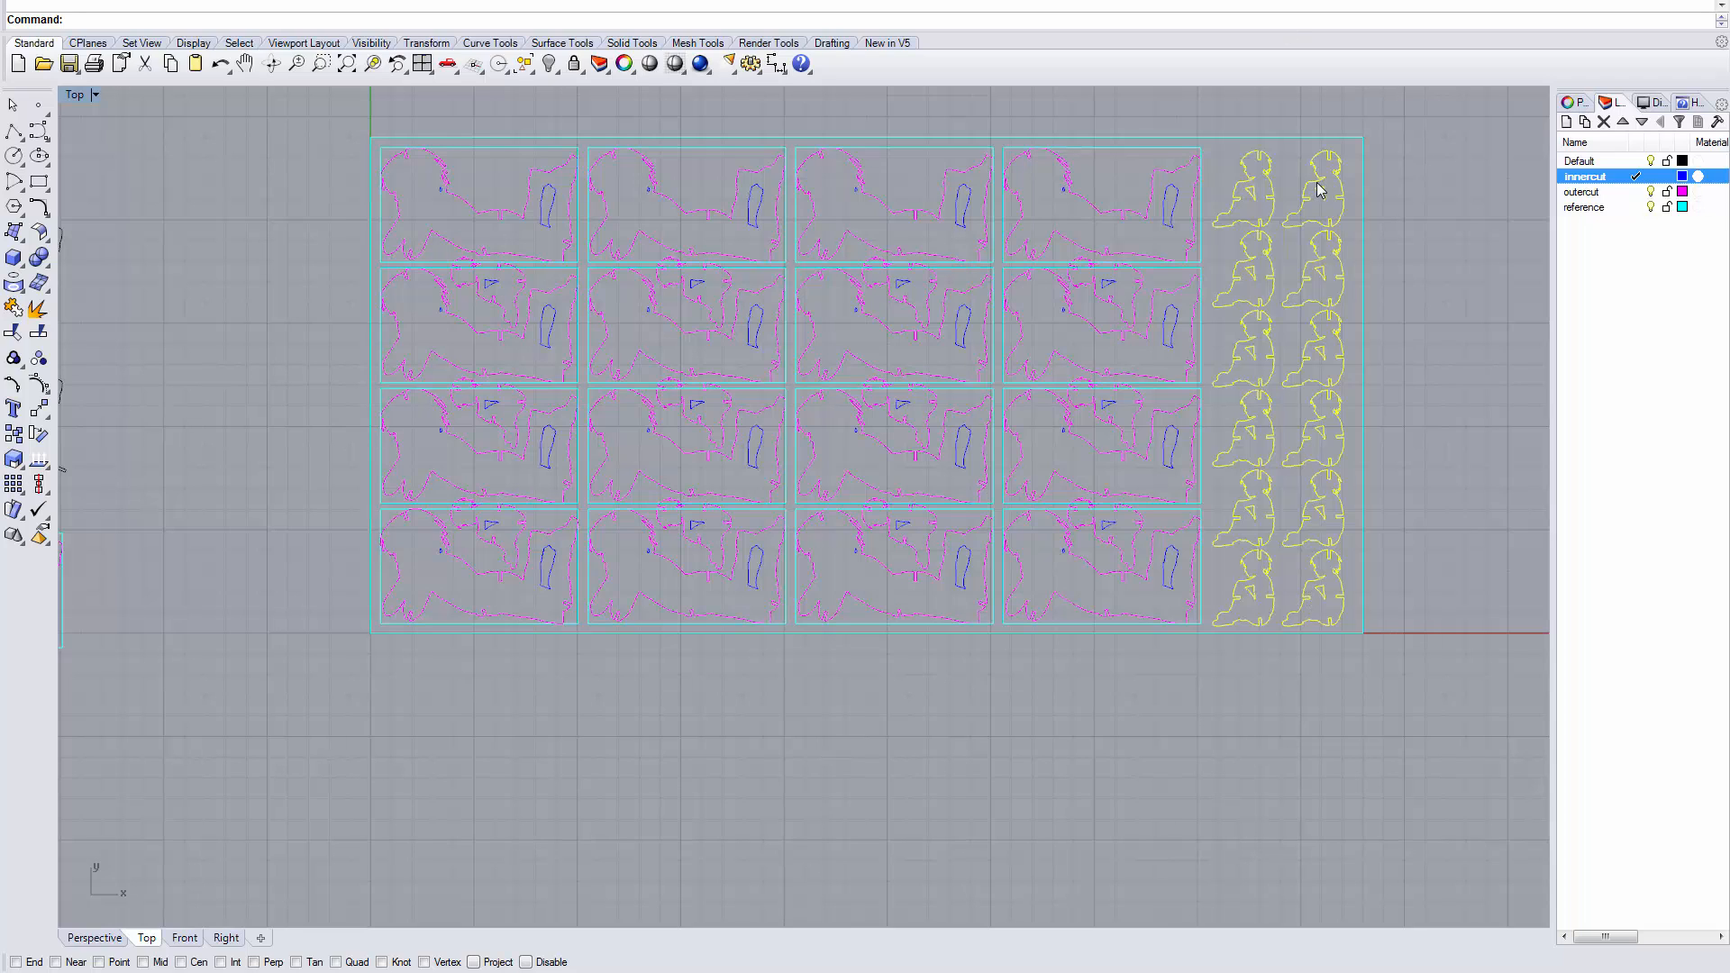
left_click_drag(1322, 183, 1319, 177)
left_click(1388, 229)
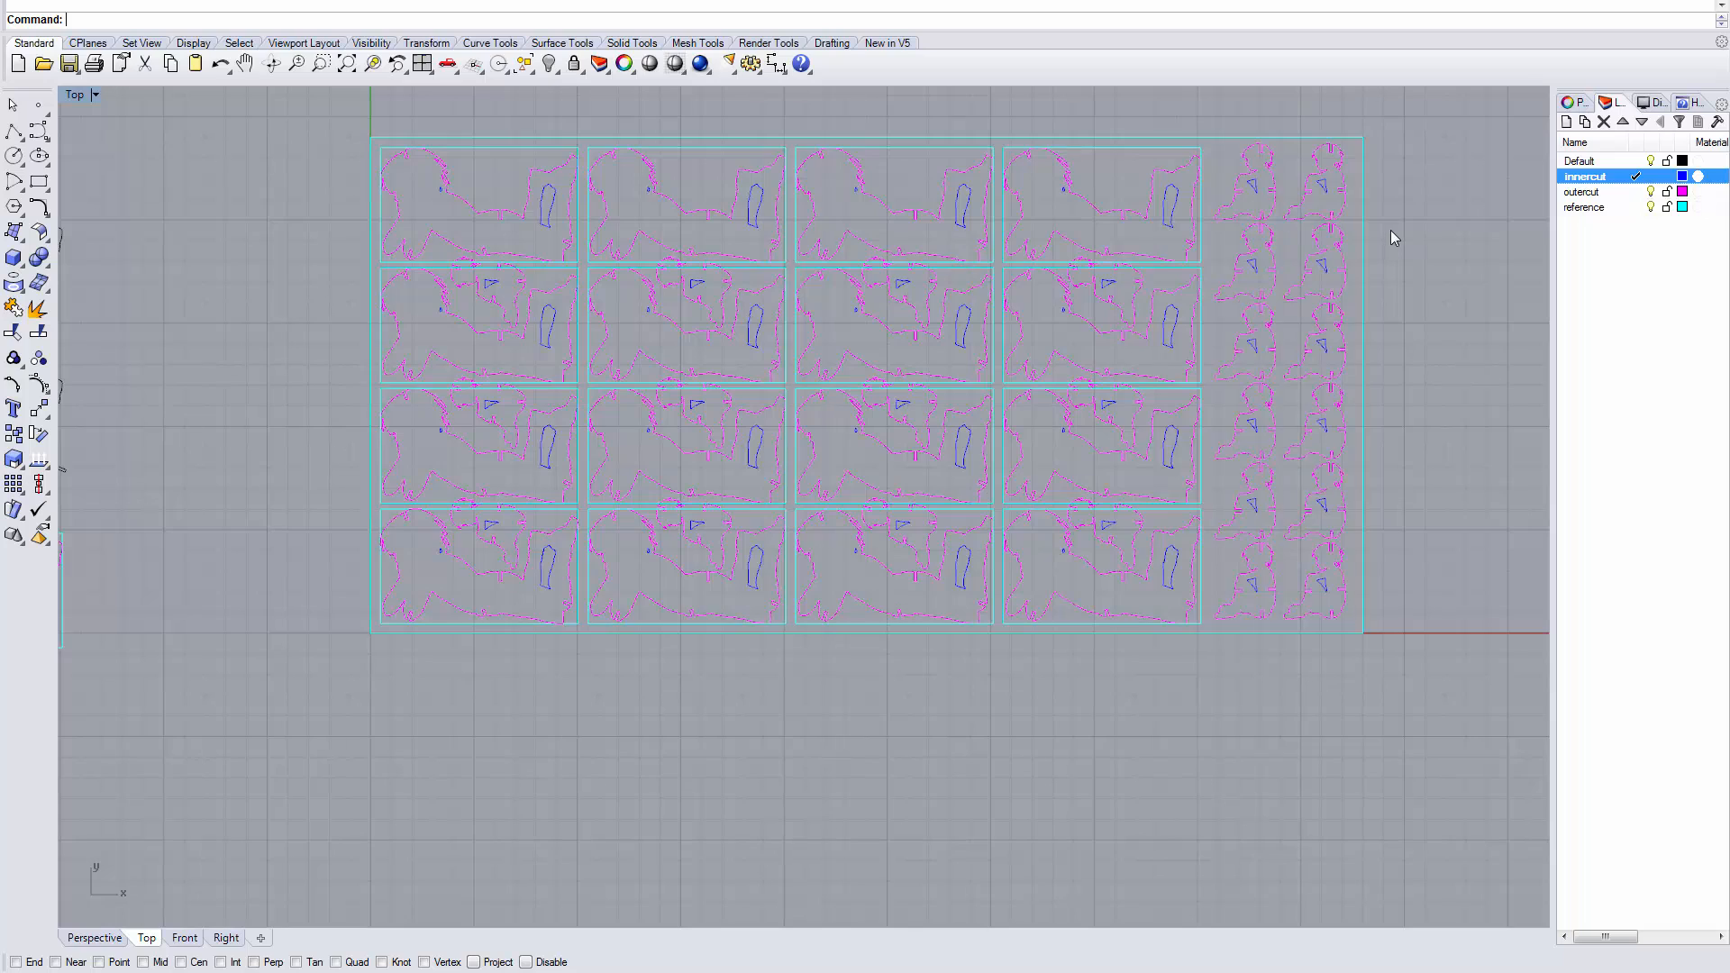
scroll(1392, 230, "down", 1)
right_click_drag(1391, 230, 1131, 259)
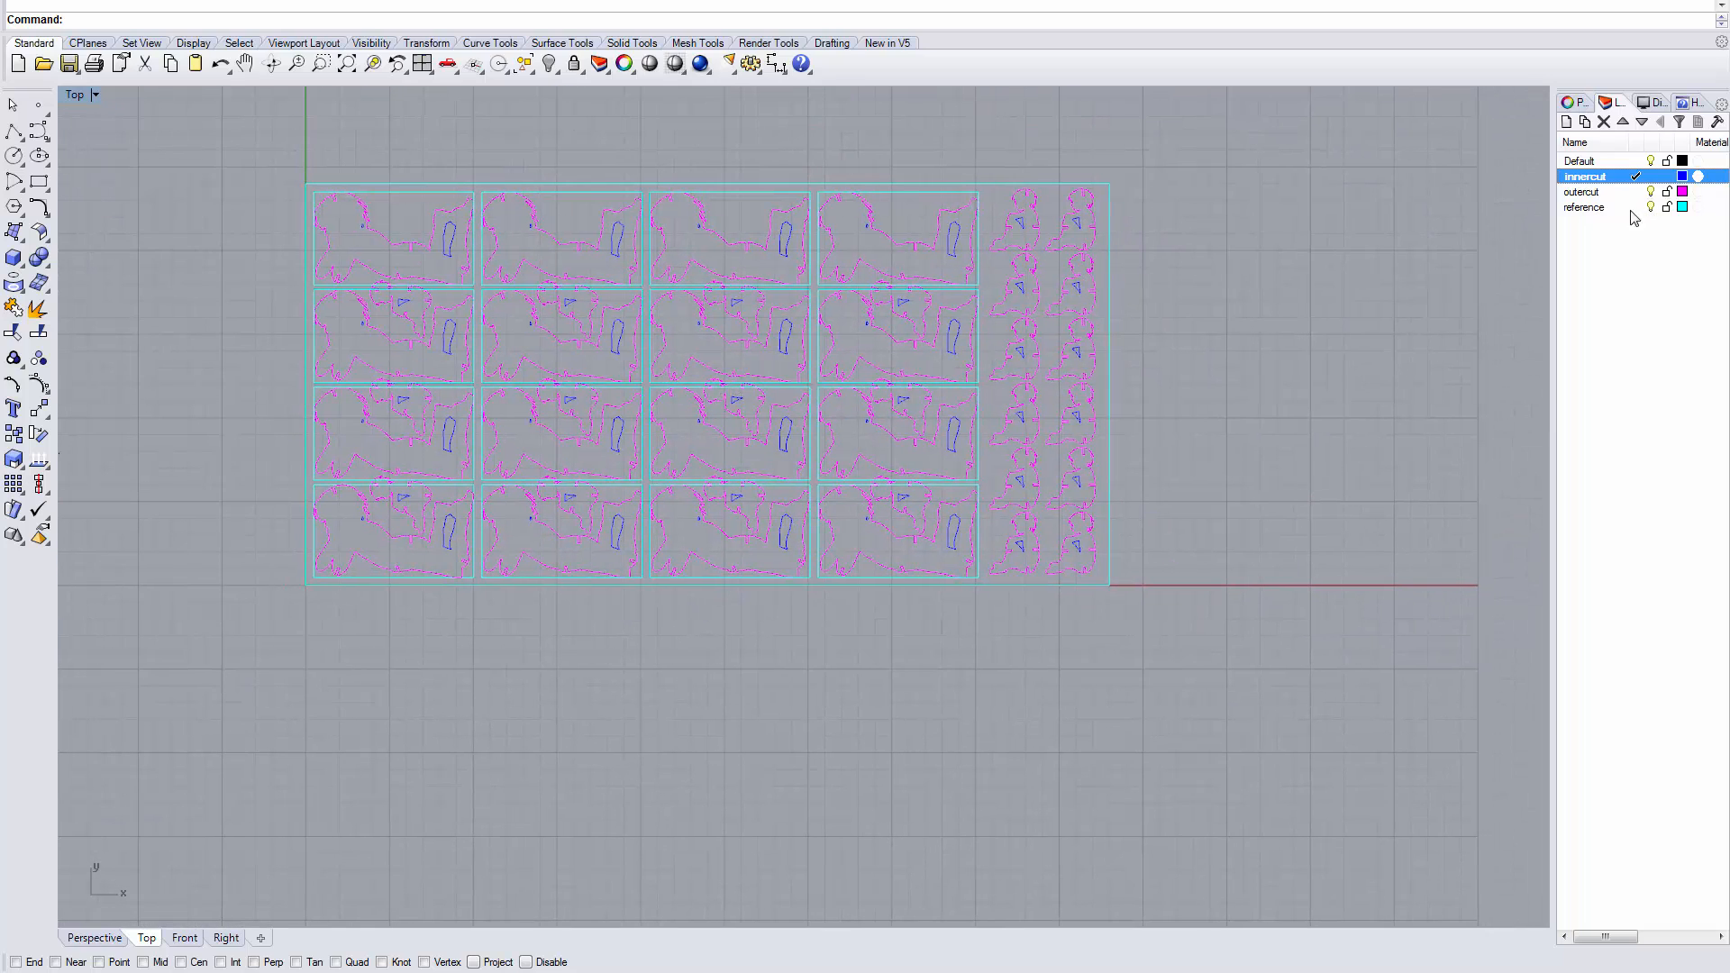
scroll(1148, 464, "down", 2)
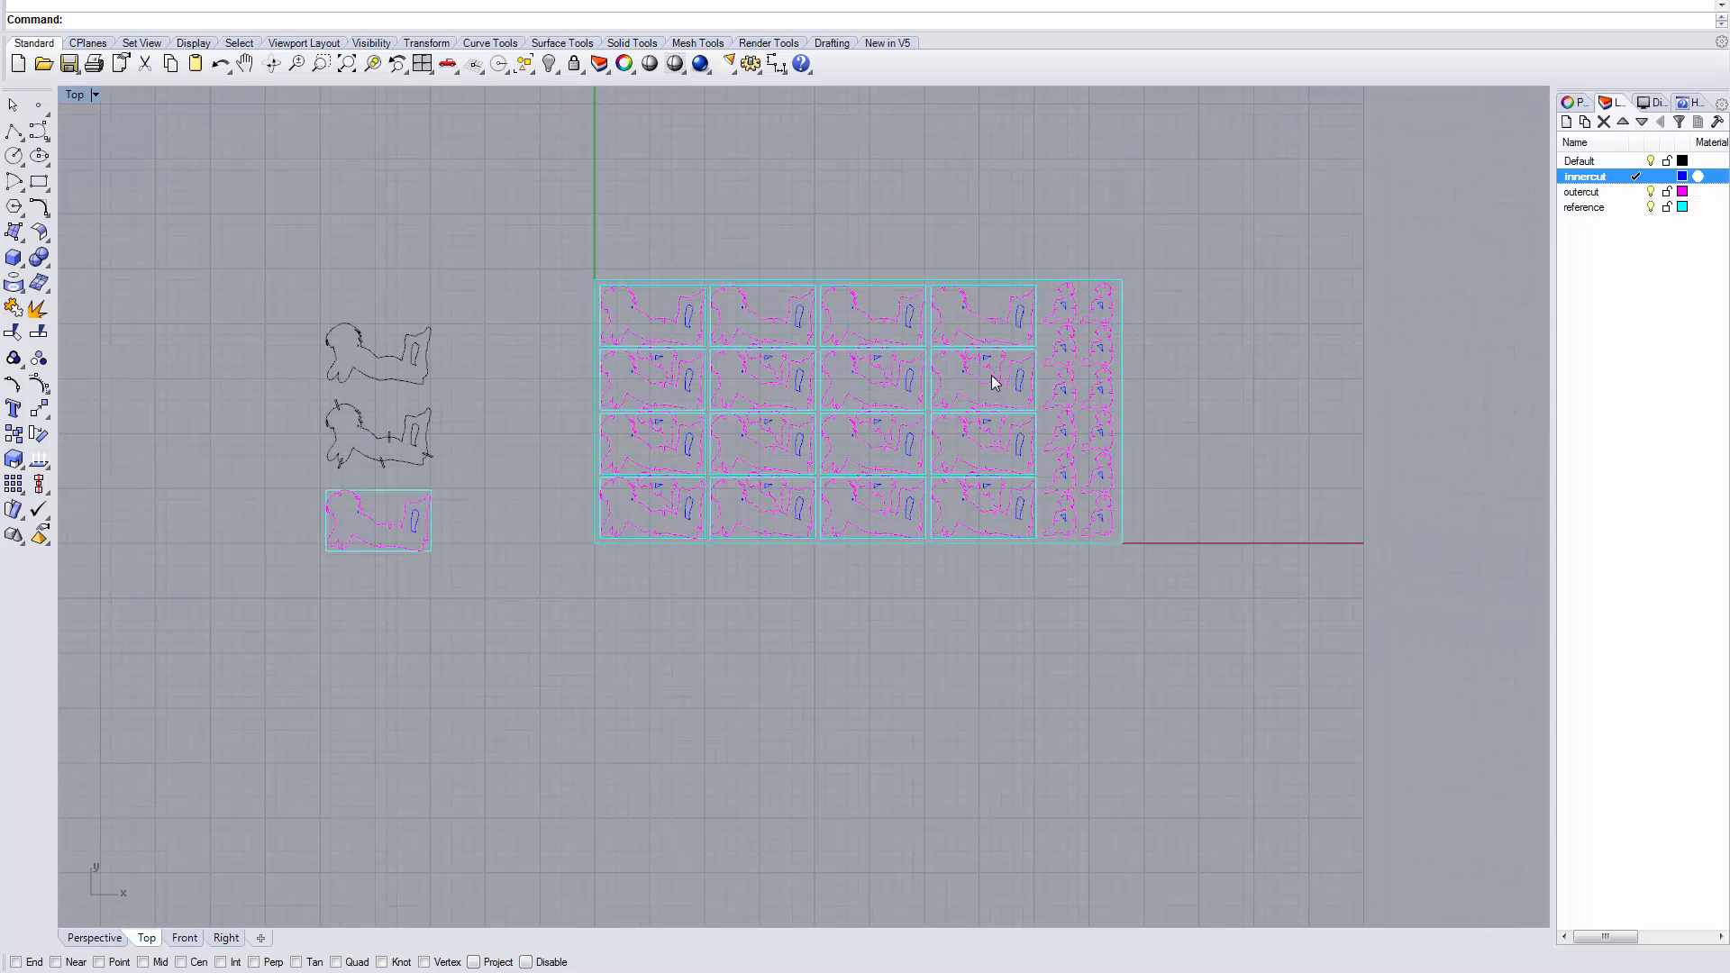
scroll(991, 378, "up", 2)
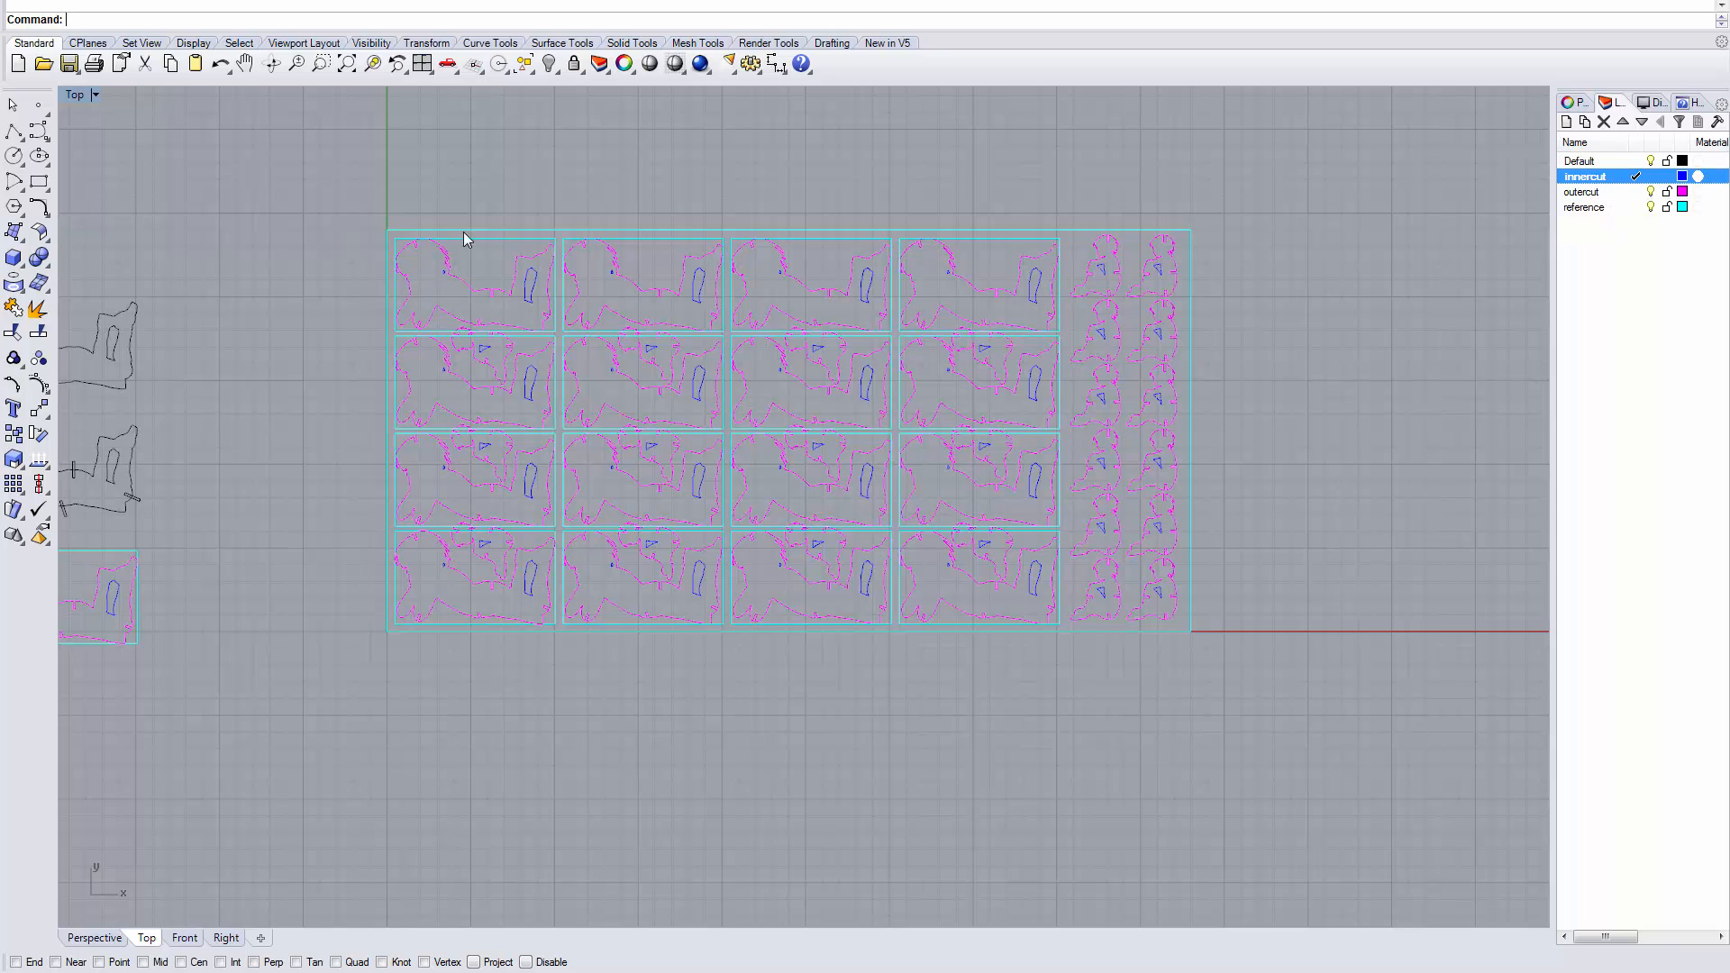
Step: Select all objects on the reference layer, exclude the outer sheet rectangle, and delete the remaining bounding rectangles around the modules
scroll(722, 316, "up", 3)
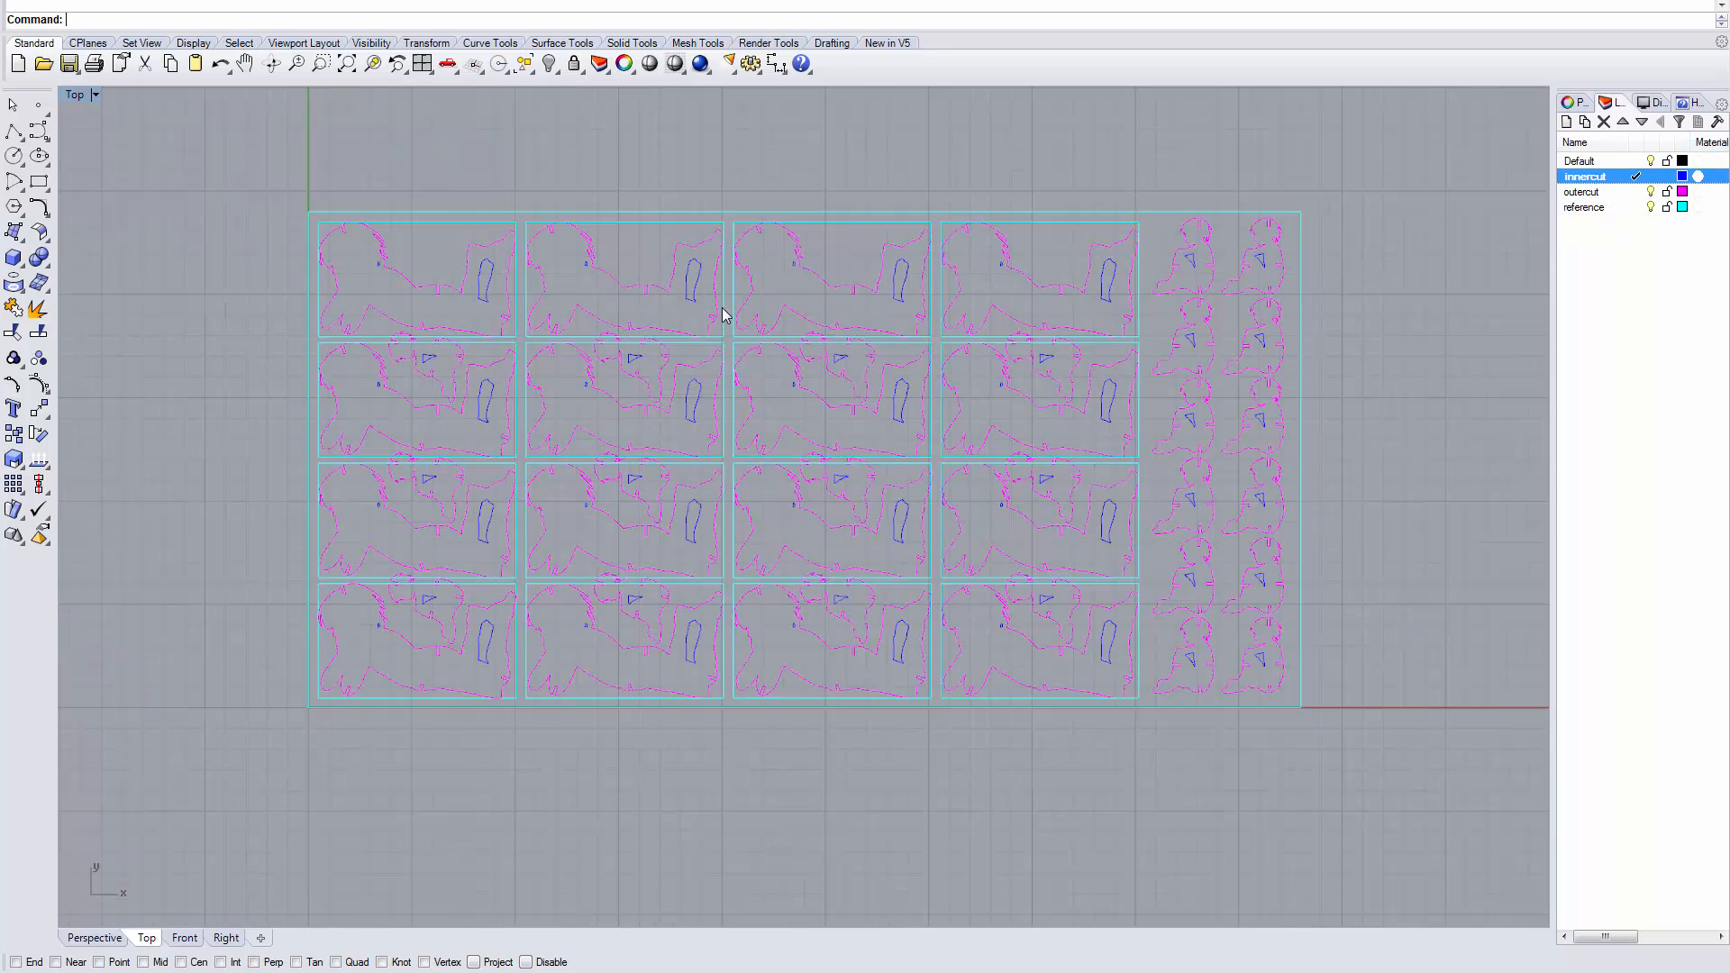
right_click_drag(876, 392, 850, 387)
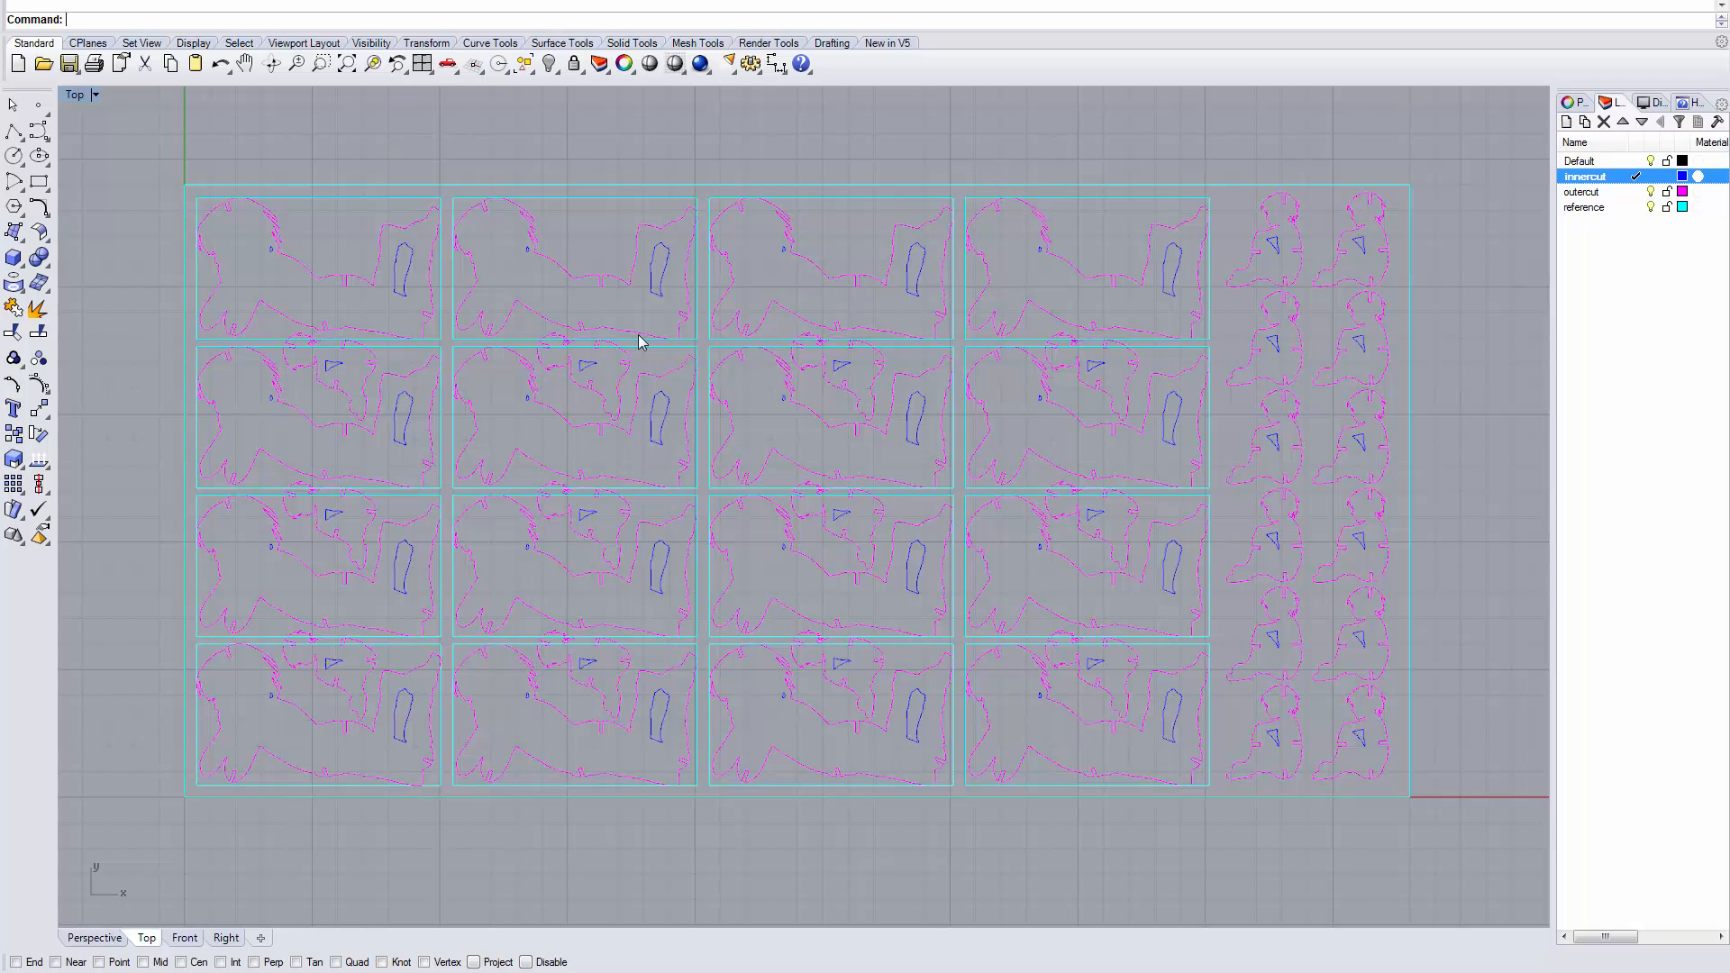
right_click(1628, 207)
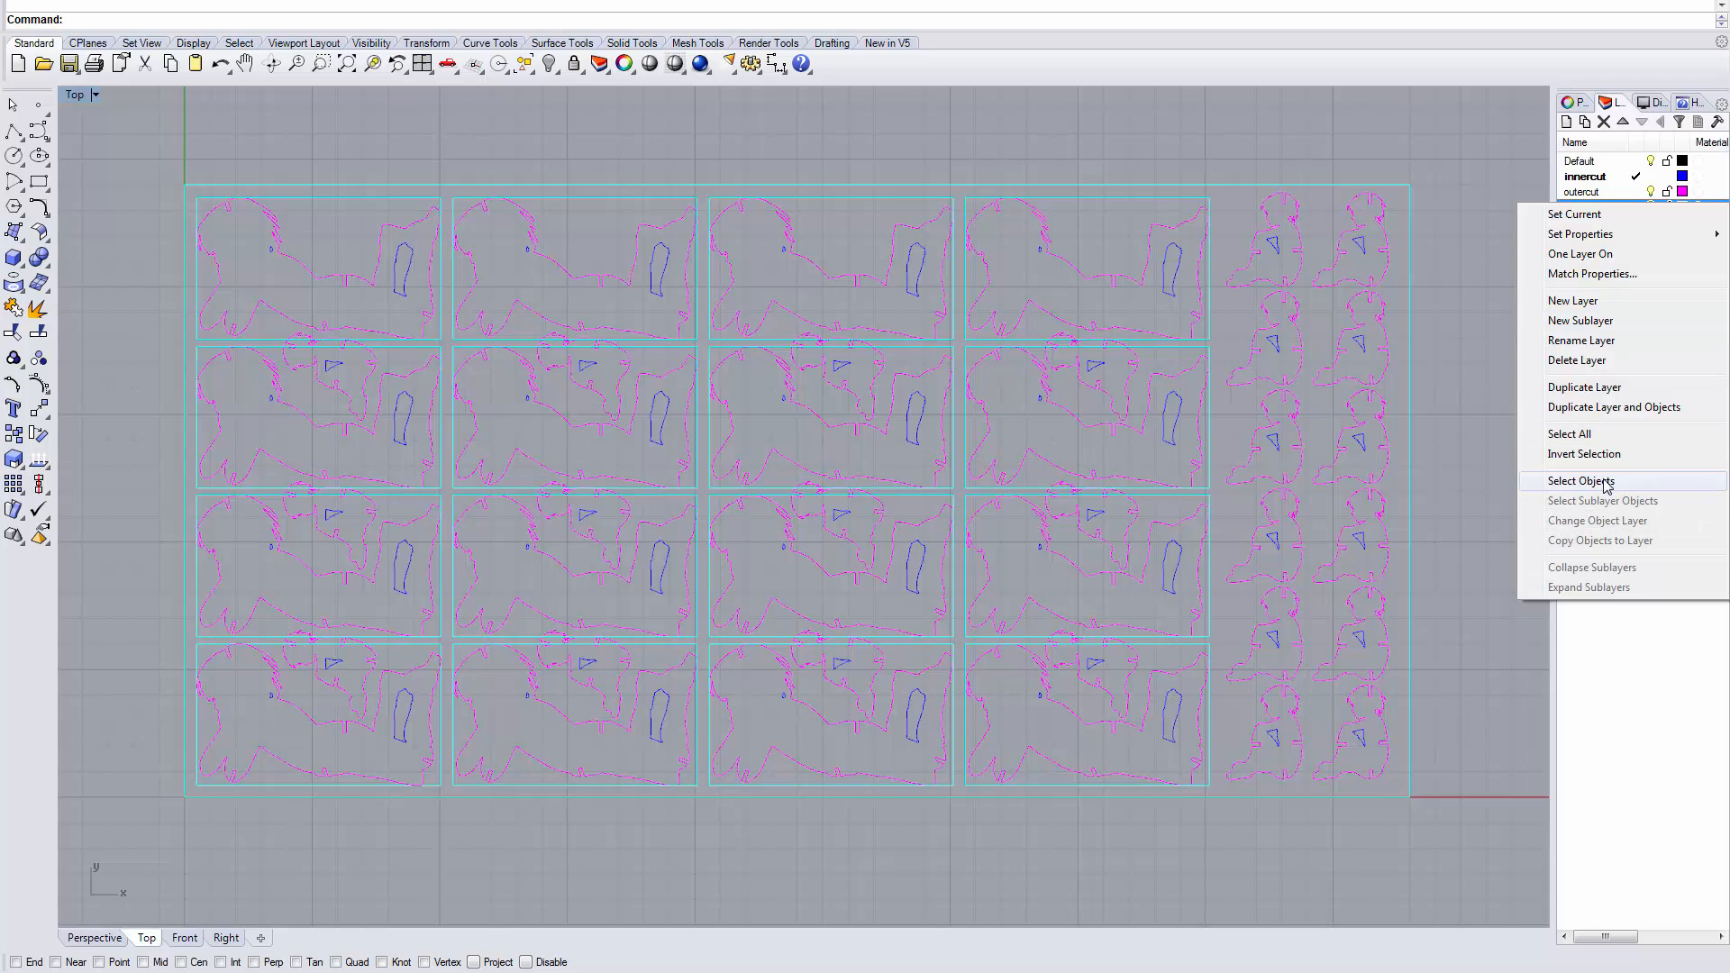
left_click(1608, 483)
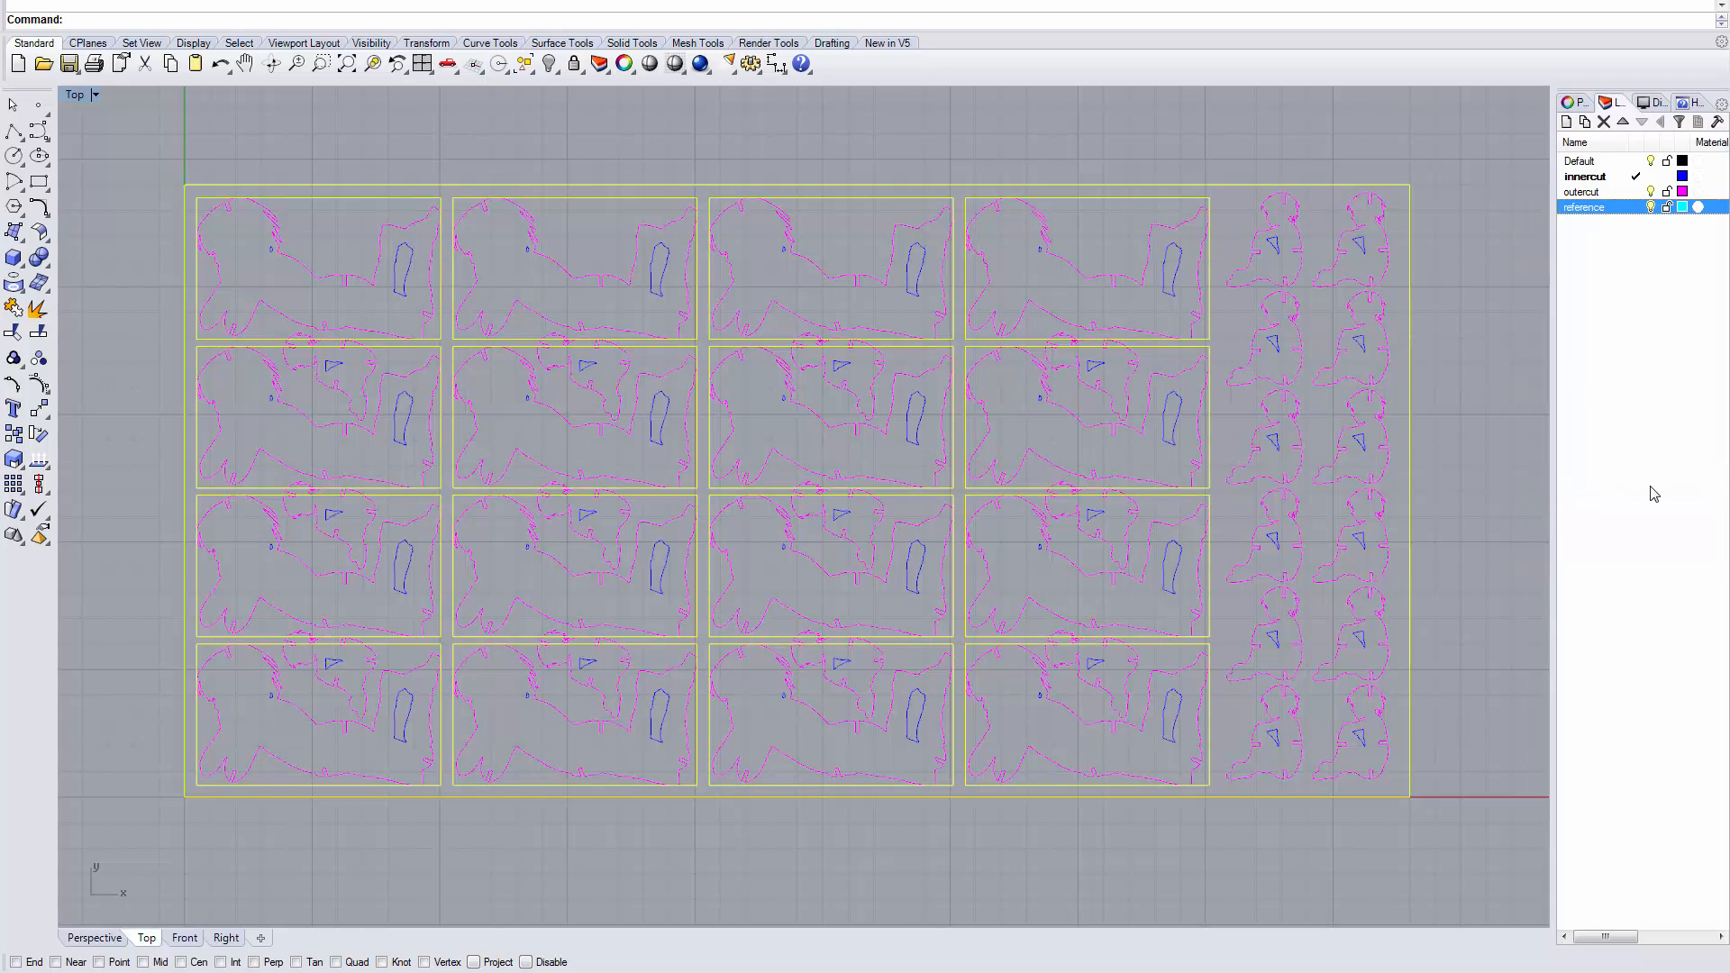
left_click(1408, 437, "ctrl")
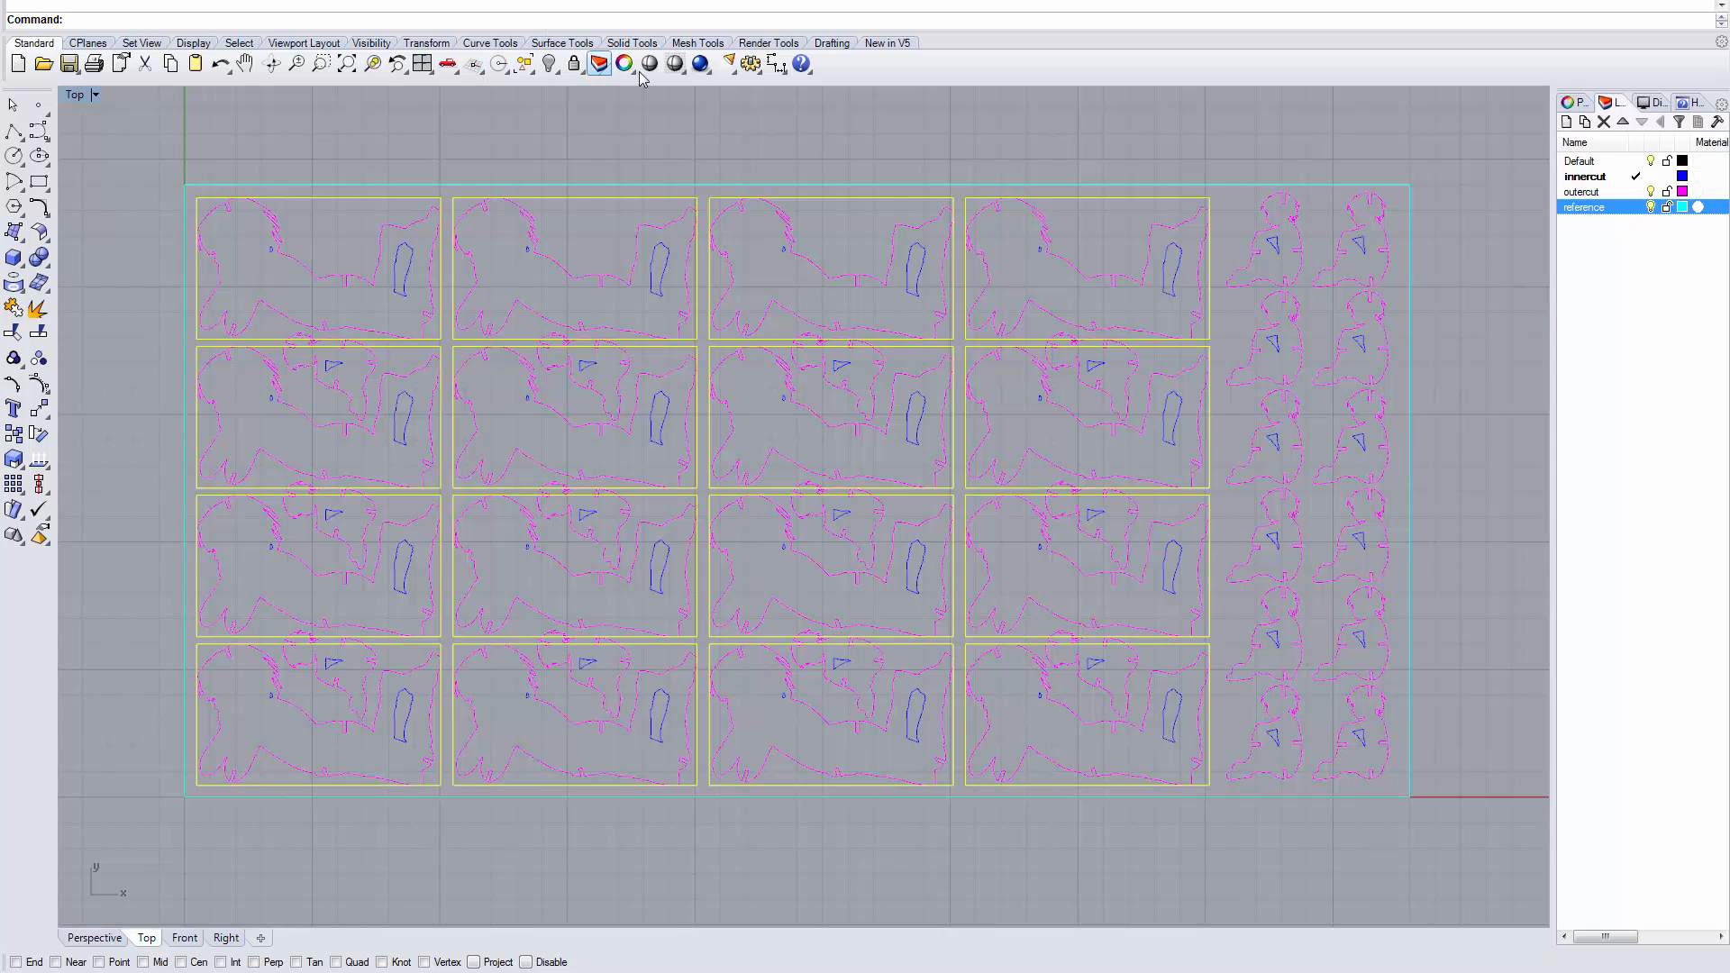
key("Delete")
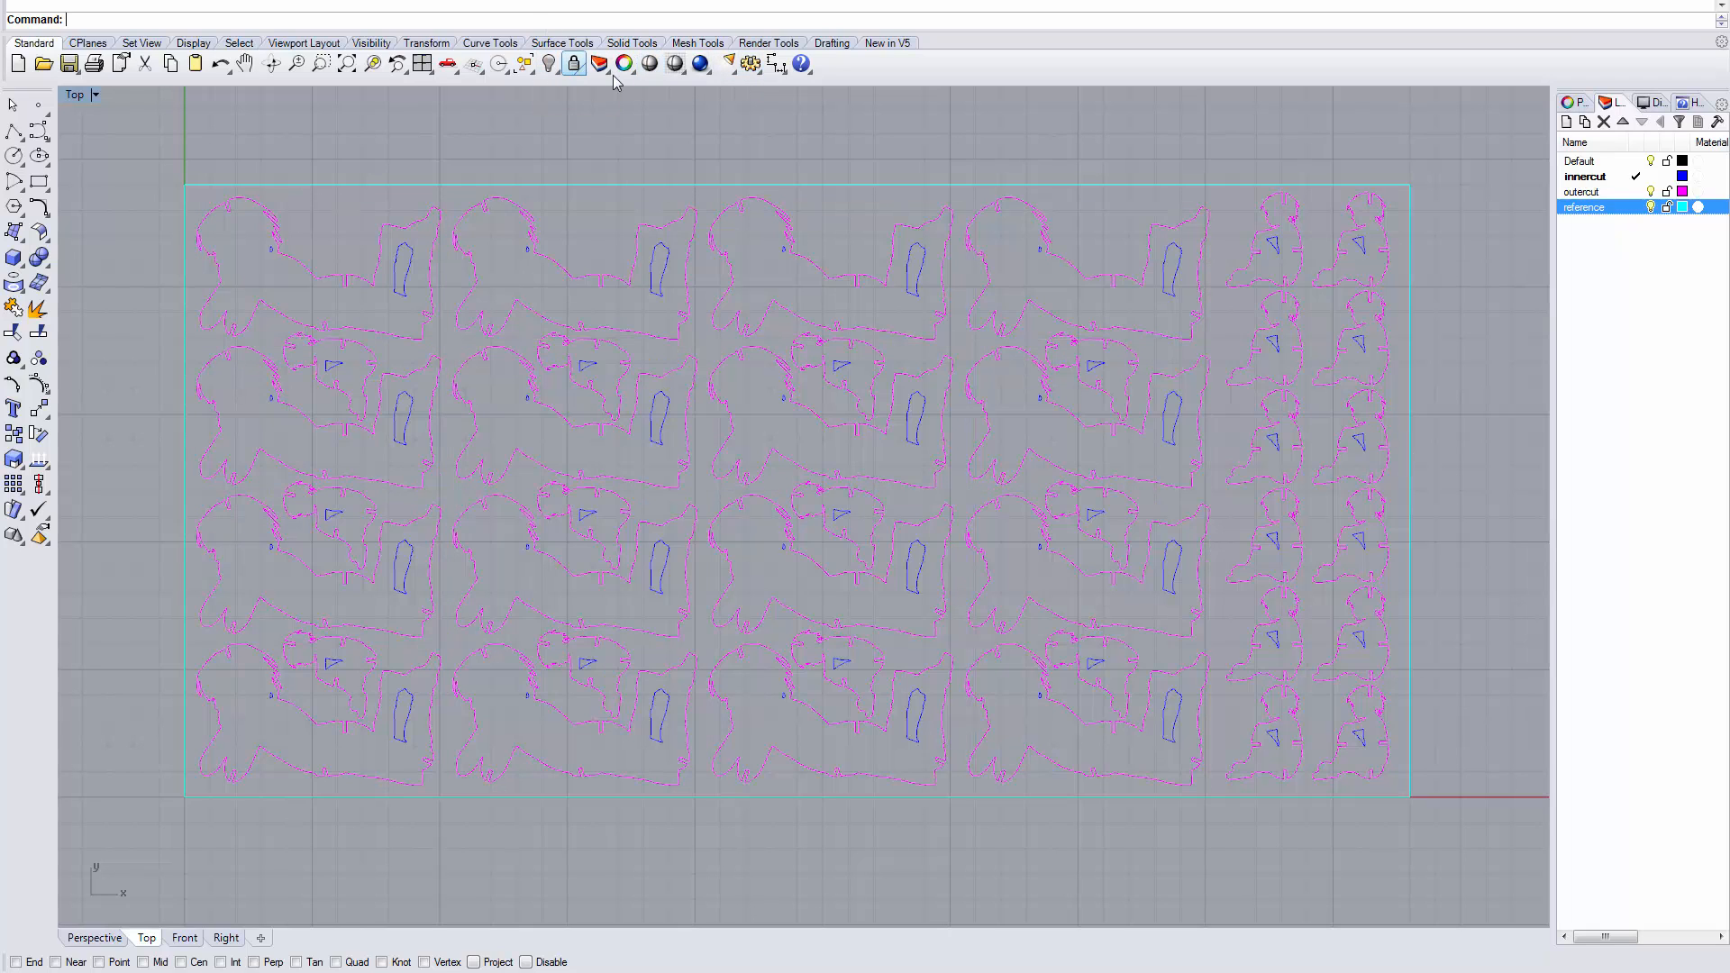
scroll(780, 255, "down", 2)
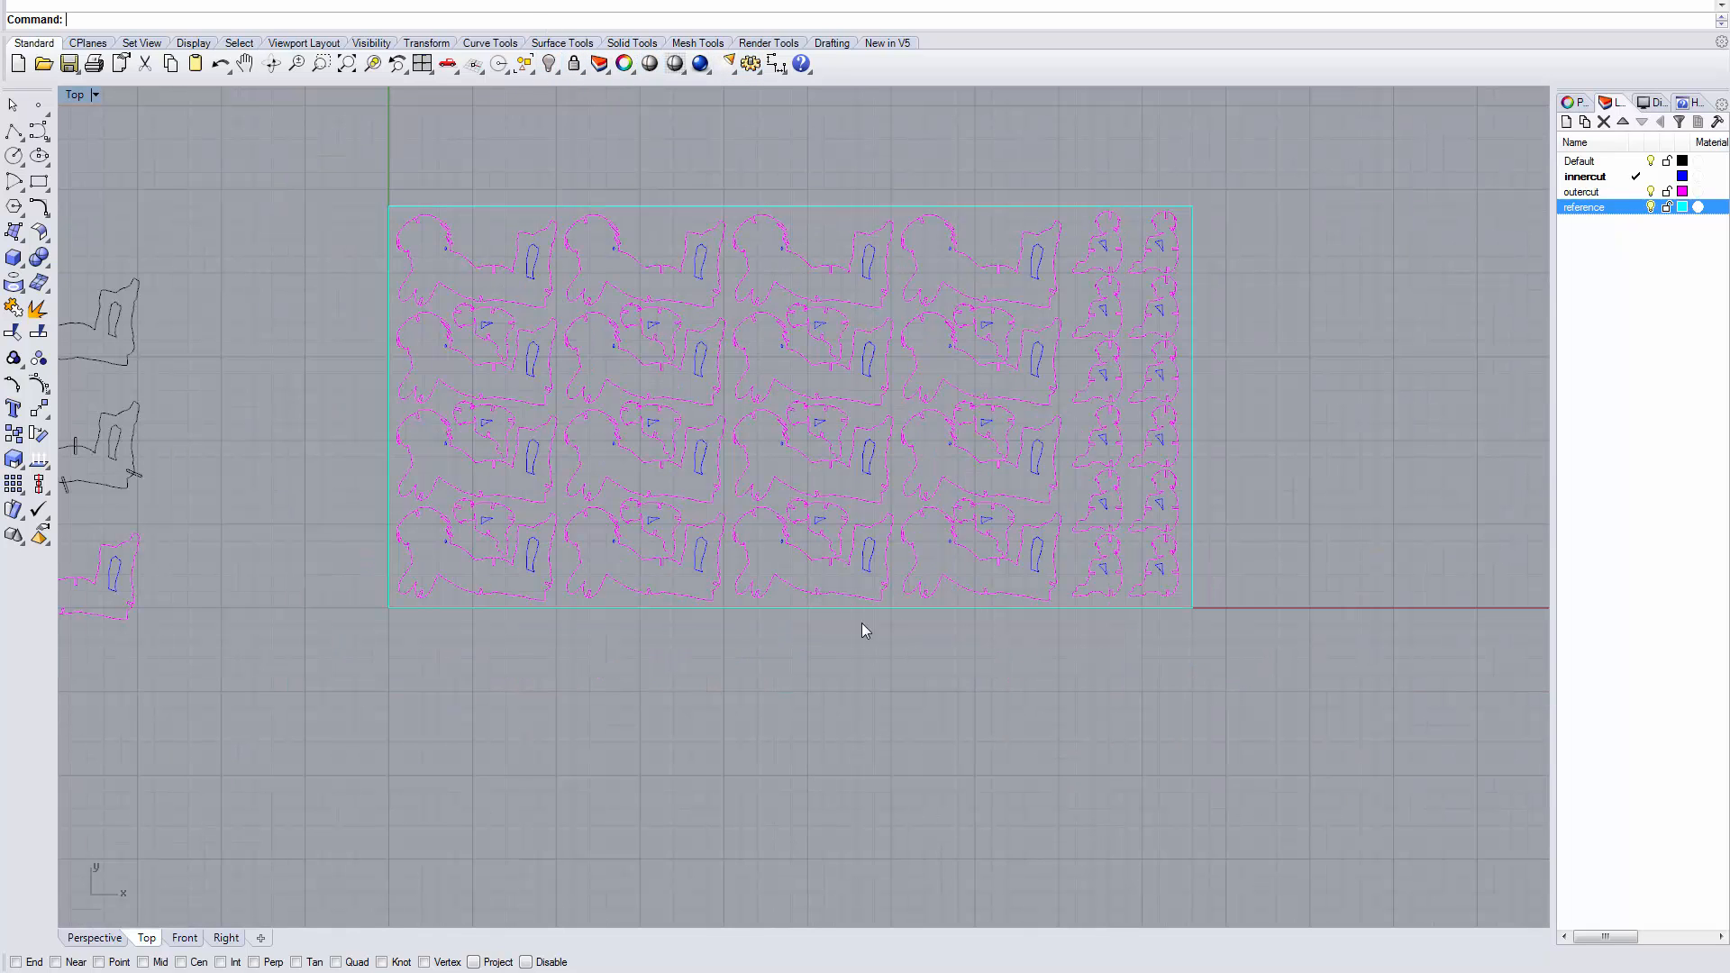
scroll(786, 552, "up", 1)
scroll(786, 545, "up", 2)
scroll(786, 545, "down", 2)
right_click_drag(826, 476, 861, 543)
scroll(848, 524, "up", 2)
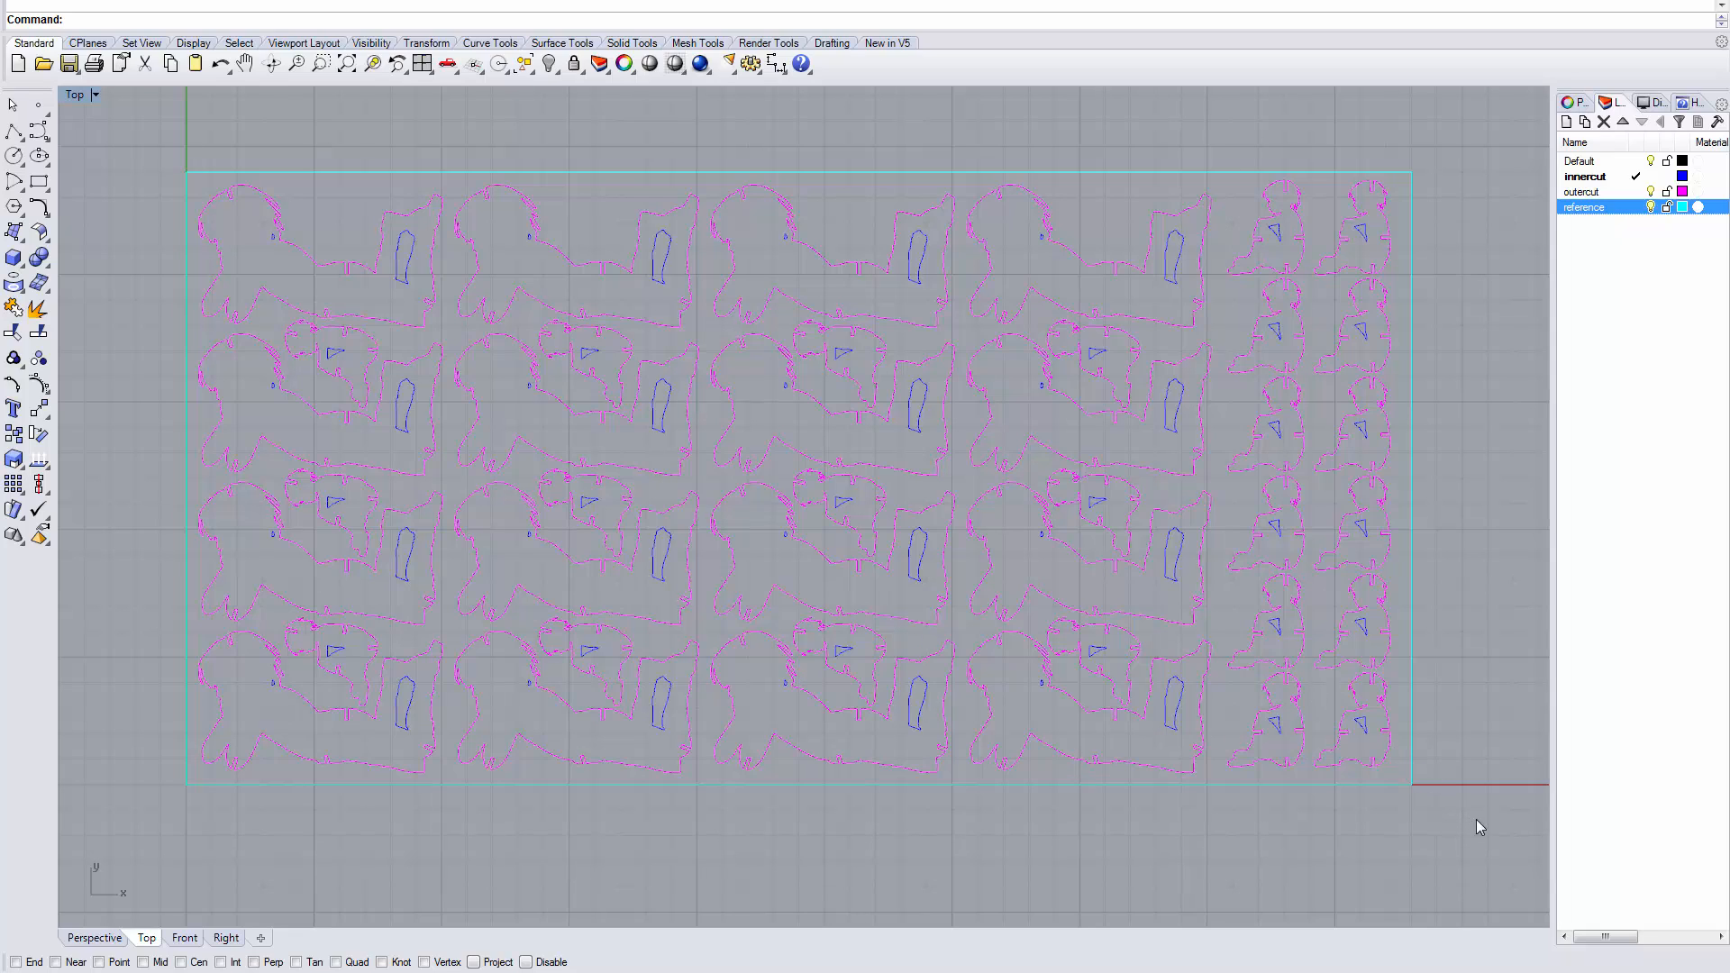
left_click_drag(1554, 847, 1557, 847)
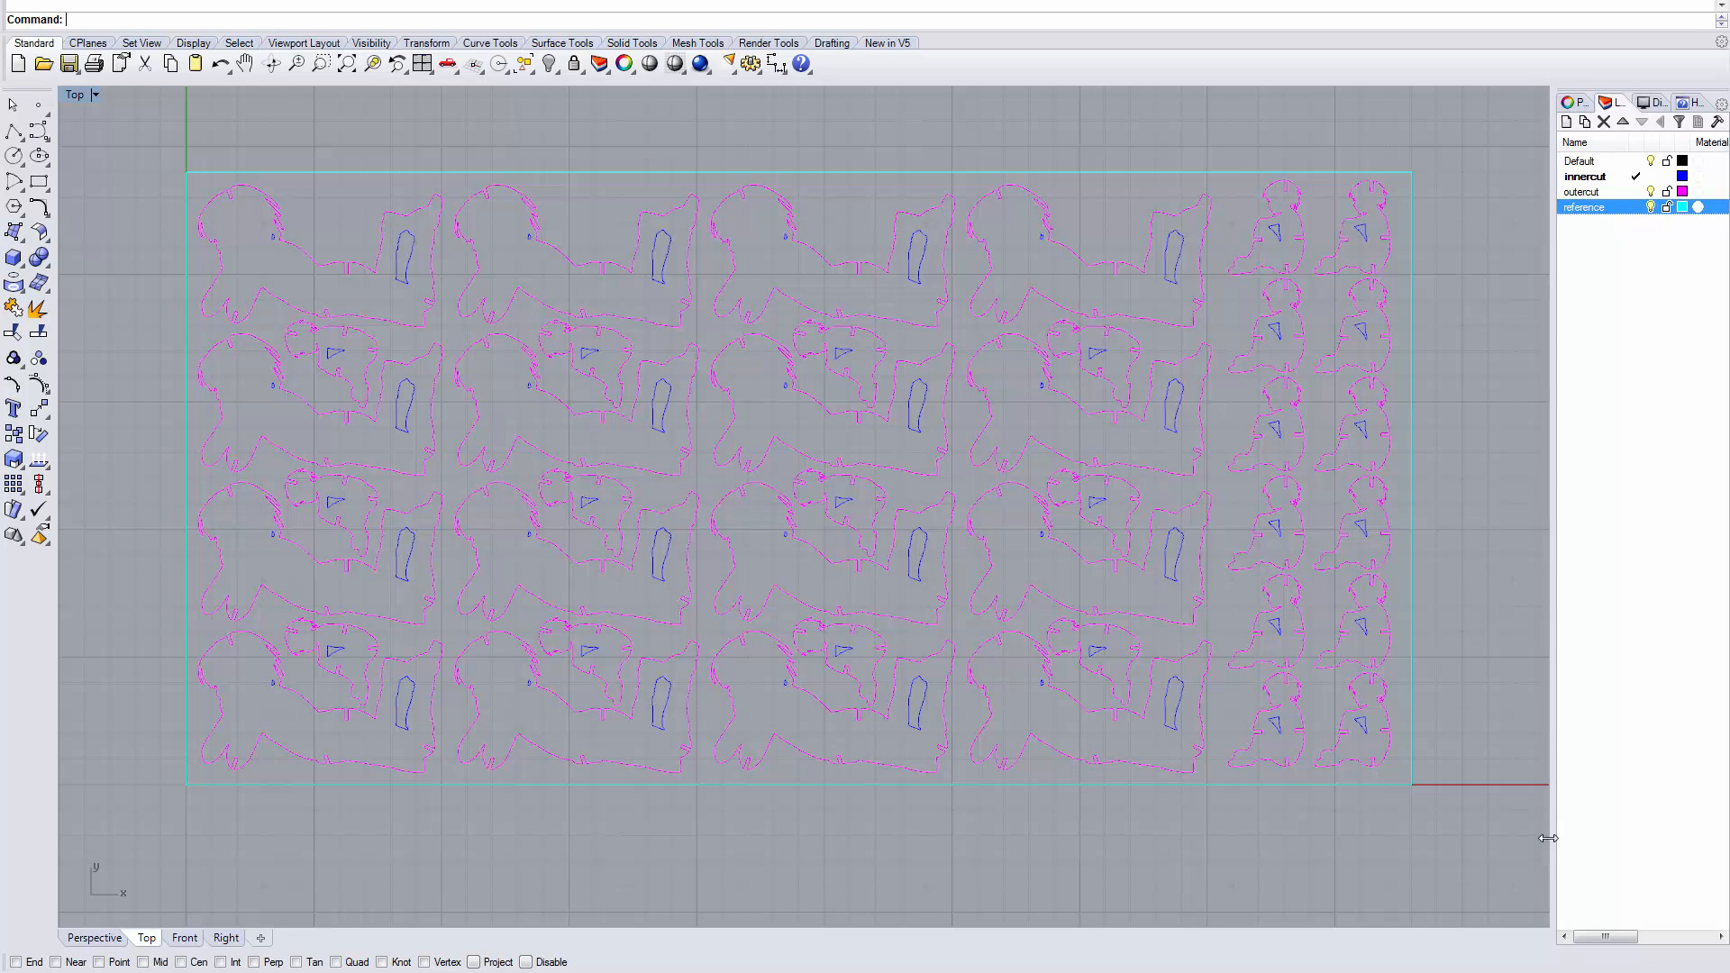